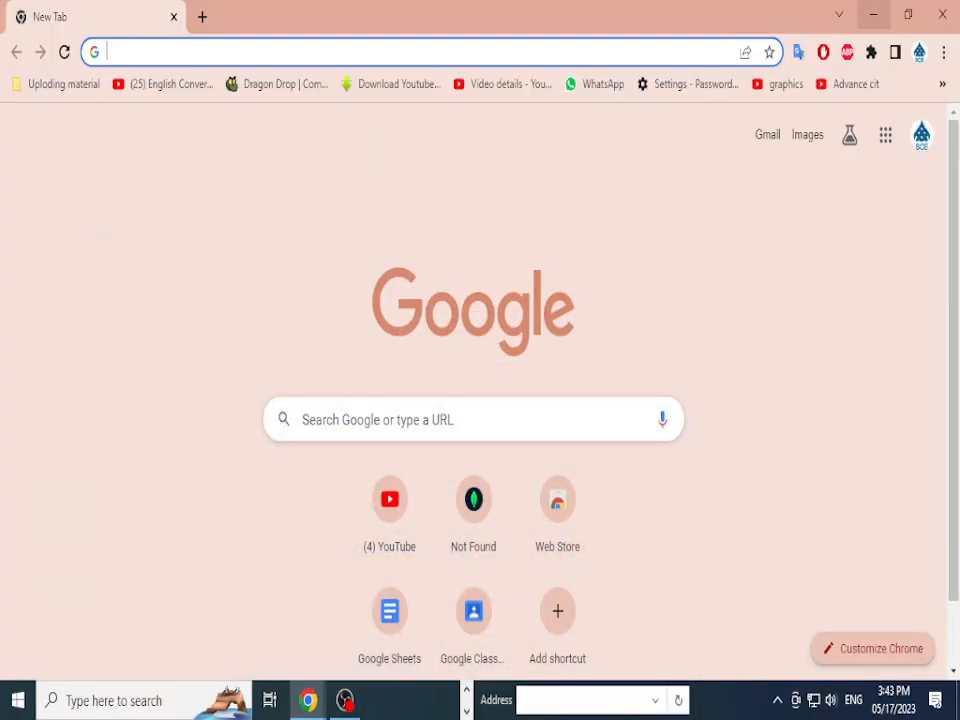
click(873, 11)
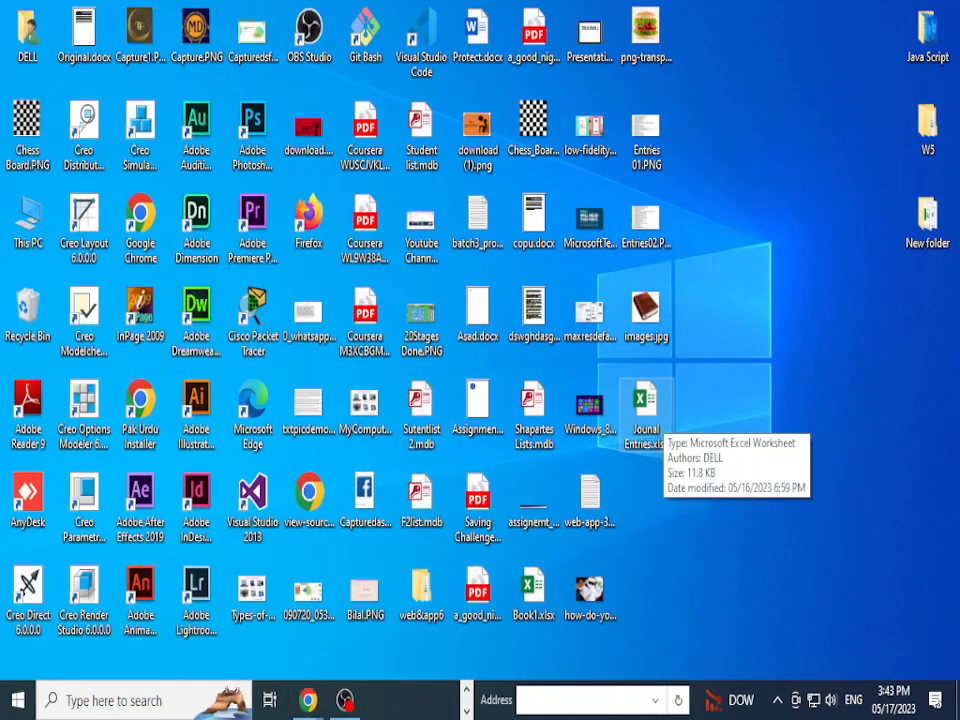
Step: Minimize the recorder and browser, then open Jounal Entries.xlsx from the desktop
double_click(645, 405)
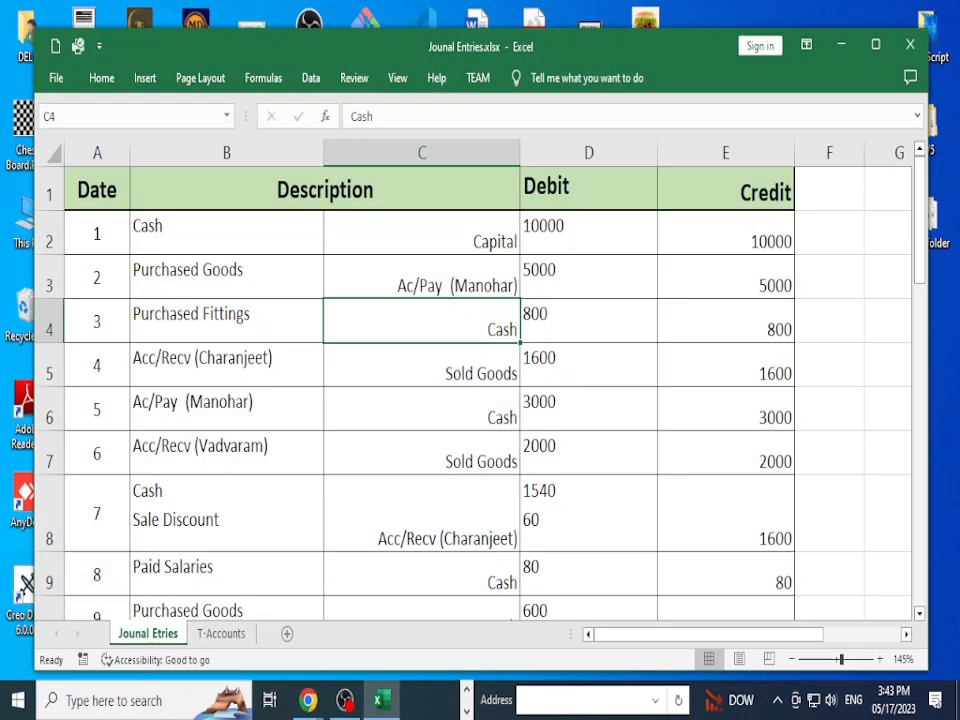
Step: Dismiss the Genuine Office notice and licence banner and maximize the Excel window
click(781, 94)
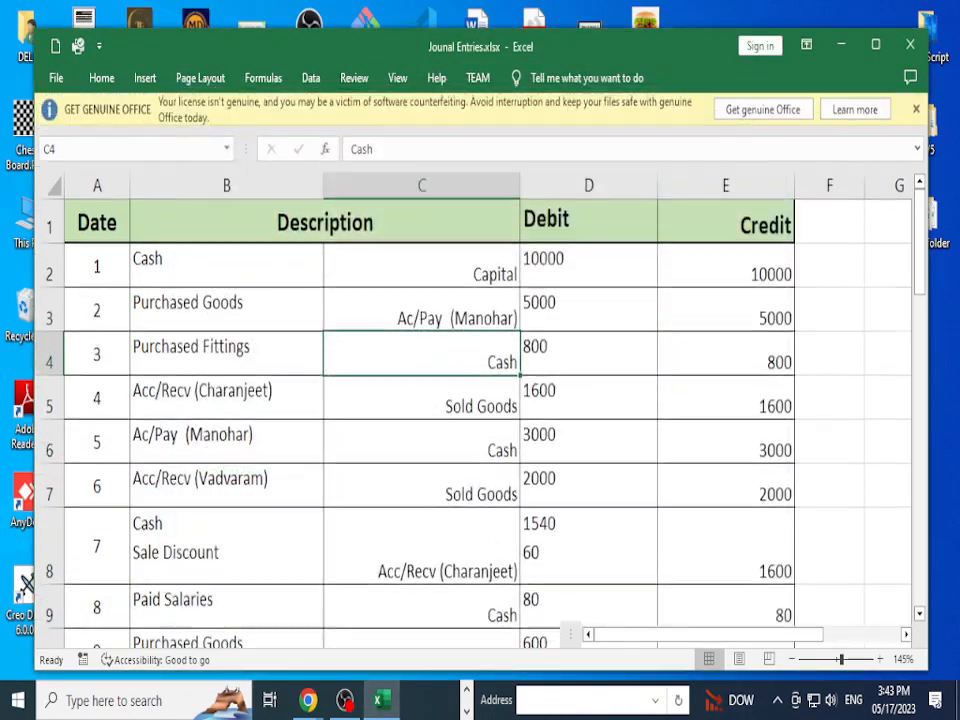
click(876, 45)
click(948, 79)
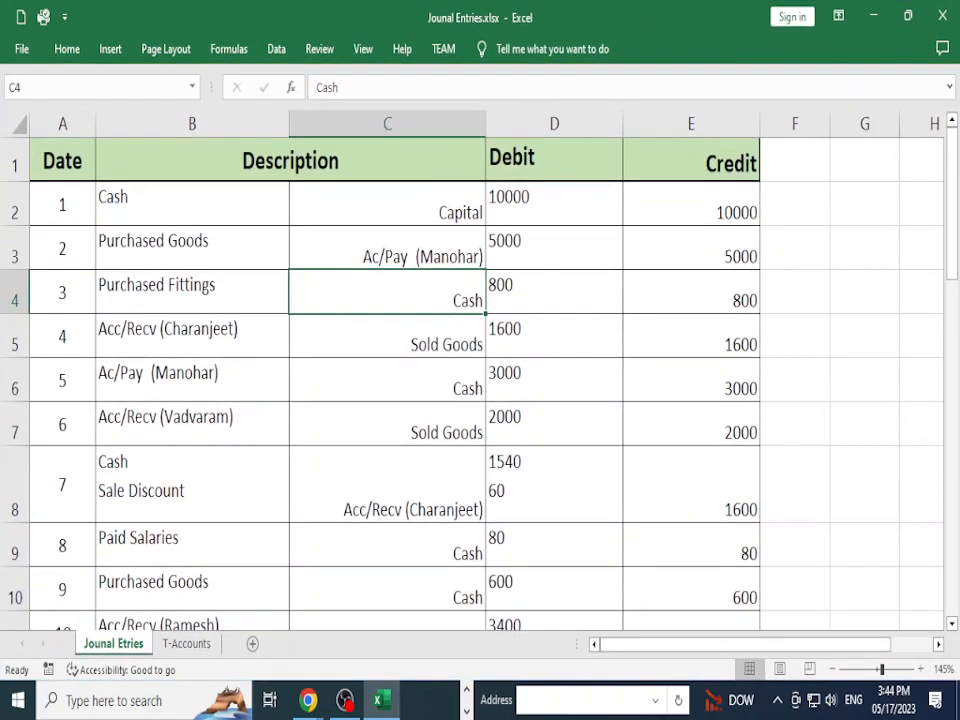
Step: Scroll through the journal to transaction 34 and select the last entries, rows 31 to 35
click(387, 380)
scroll(387, 380, down, 8)
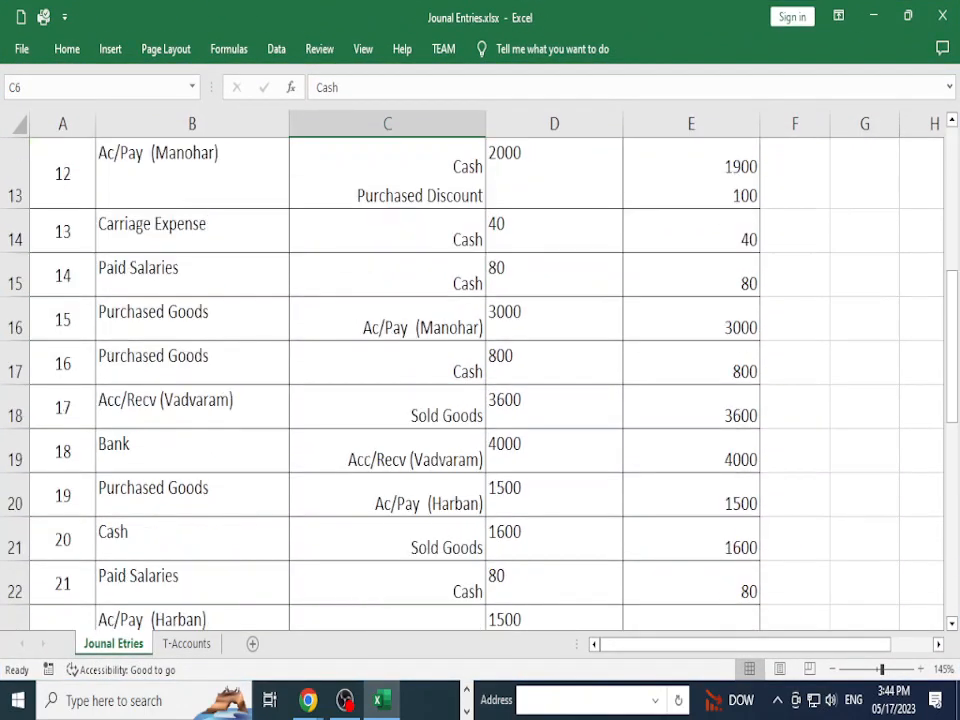
scroll(387, 380, down, 3)
scroll(387, 380, up, 1)
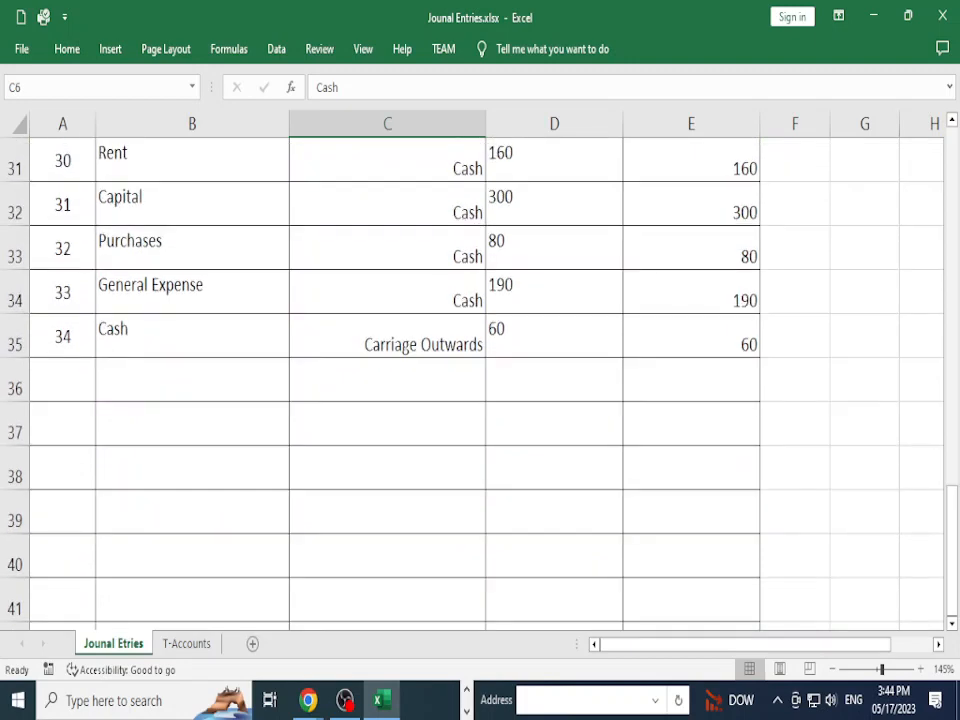
click(62, 380)
click(62, 337)
drag(62, 337, 757, 170)
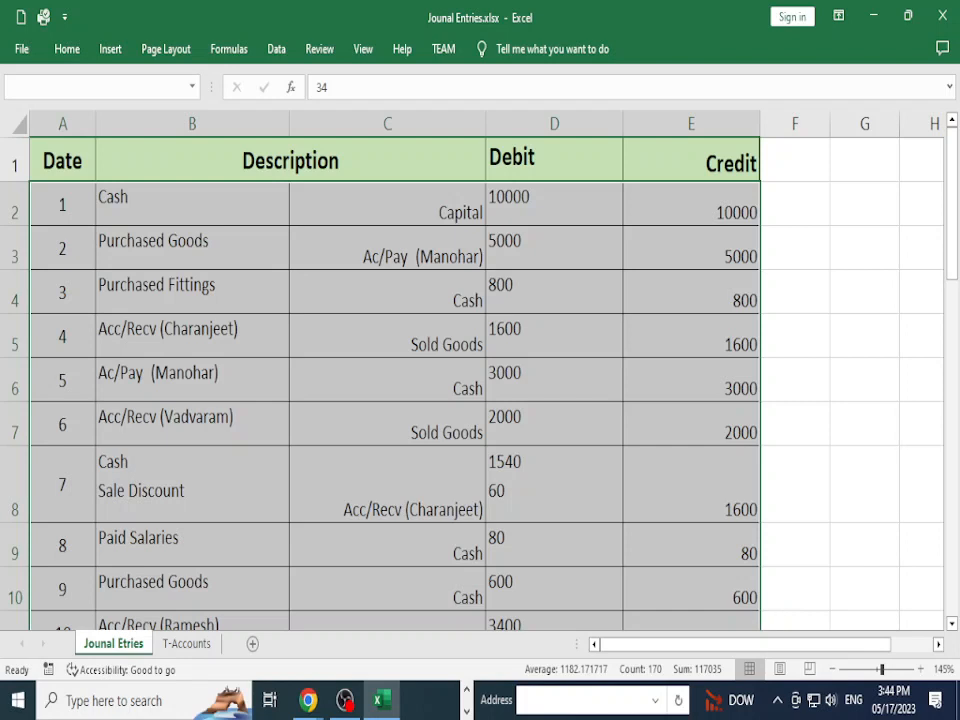
Step: Spot-check entry 3's 800 debit and the first entry's Cash, then minimize Excel
click(554, 292)
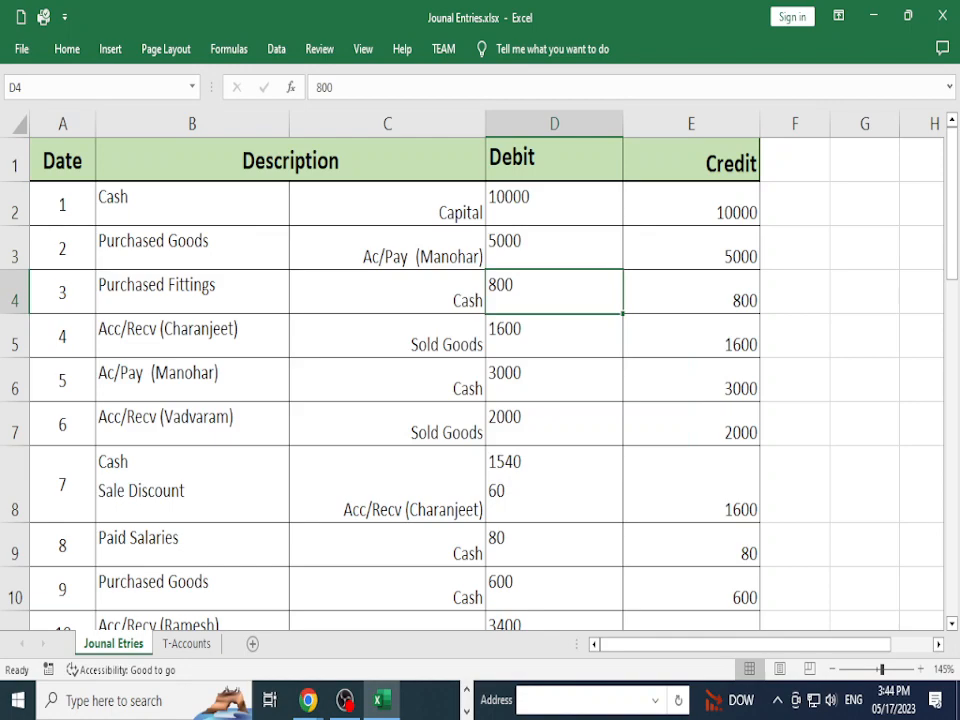
click(192, 204)
click(873, 15)
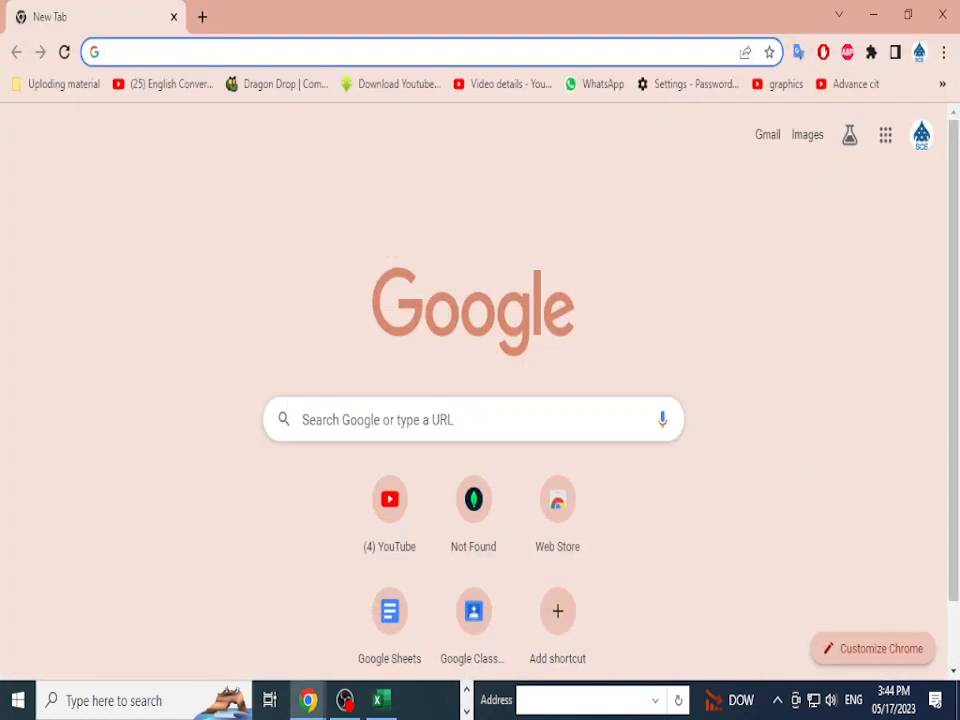
Step: Close the Chrome New Tab window and the browser showing the attendance sheet
click(873, 15)
key(alt+Tab)
key(alt+Tab)
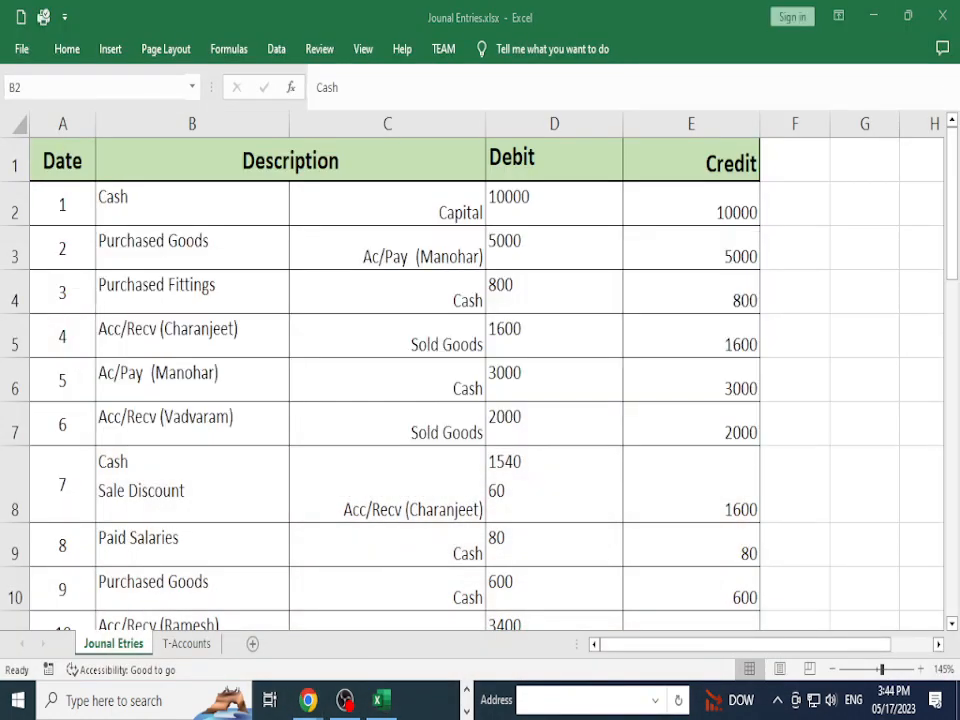
key(alt+Tab)
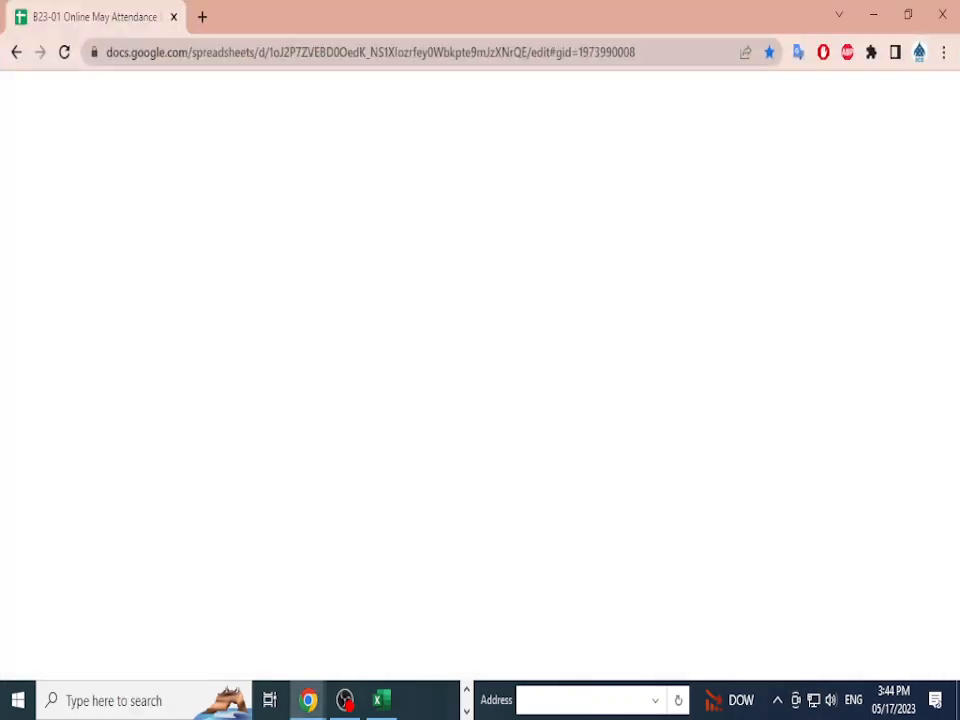
key(alt+Tab)
key(alt+Tab)
key(alt+Tab)
key(alt+Tab)
key(alt+Tab)
key(alt+Tab)
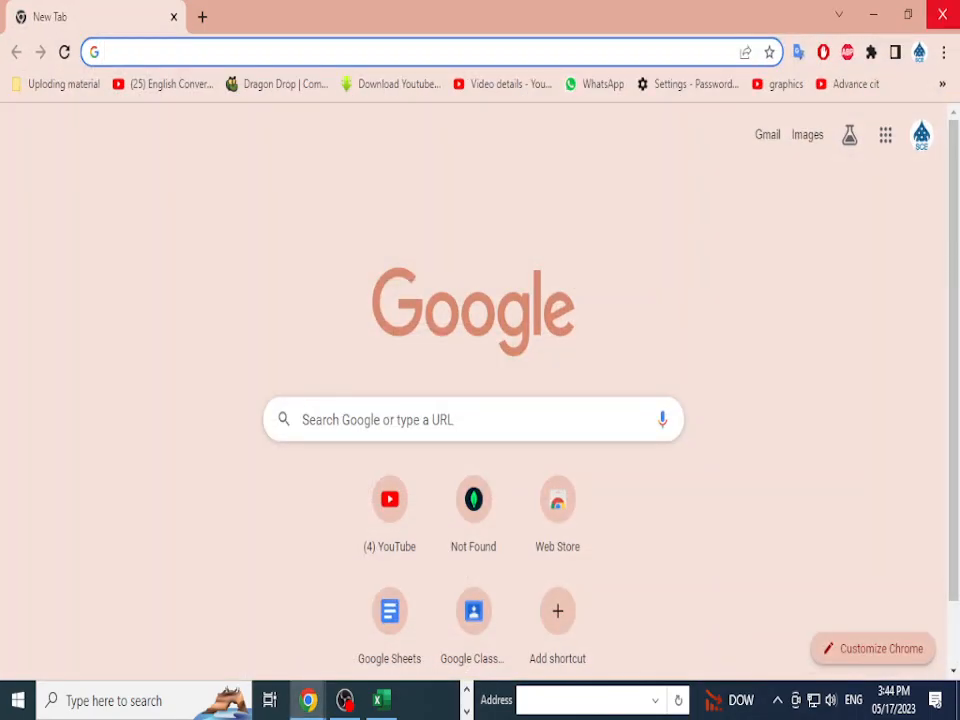
click(942, 14)
key(alt+Tab)
key(alt+Tab)
key(alt+Tab)
key(alt+Tab)
key(alt+Tab)
key(alt+Tab)
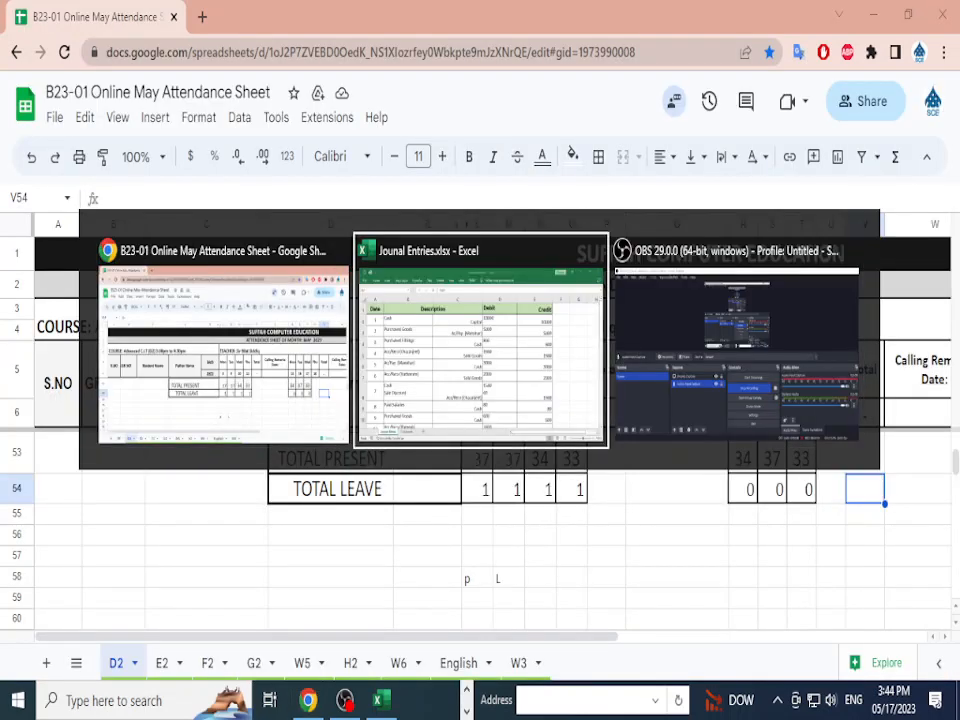
click(942, 14)
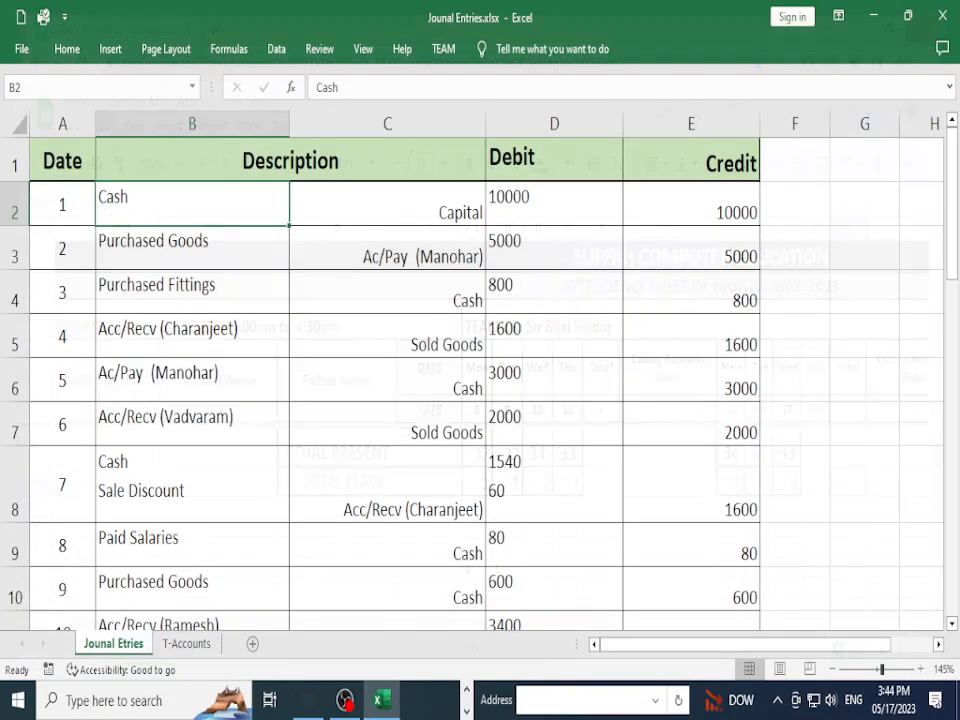
Step: Refresh the desktop and open the Entries 01.PNG transaction list in Photos
click(872, 10)
right_click(709, 141)
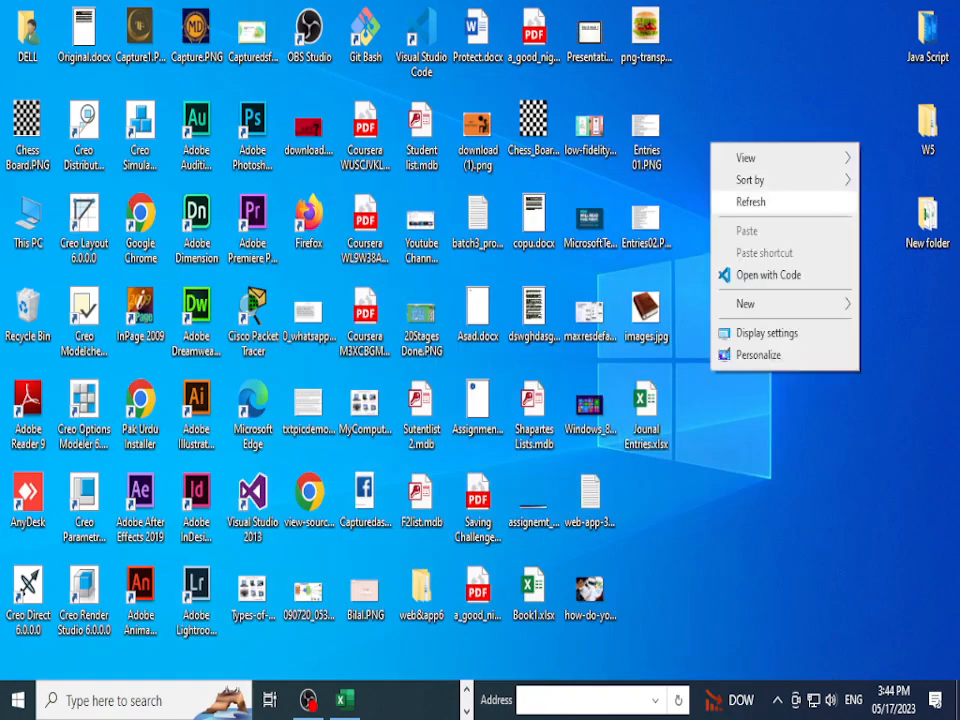
click(740, 199)
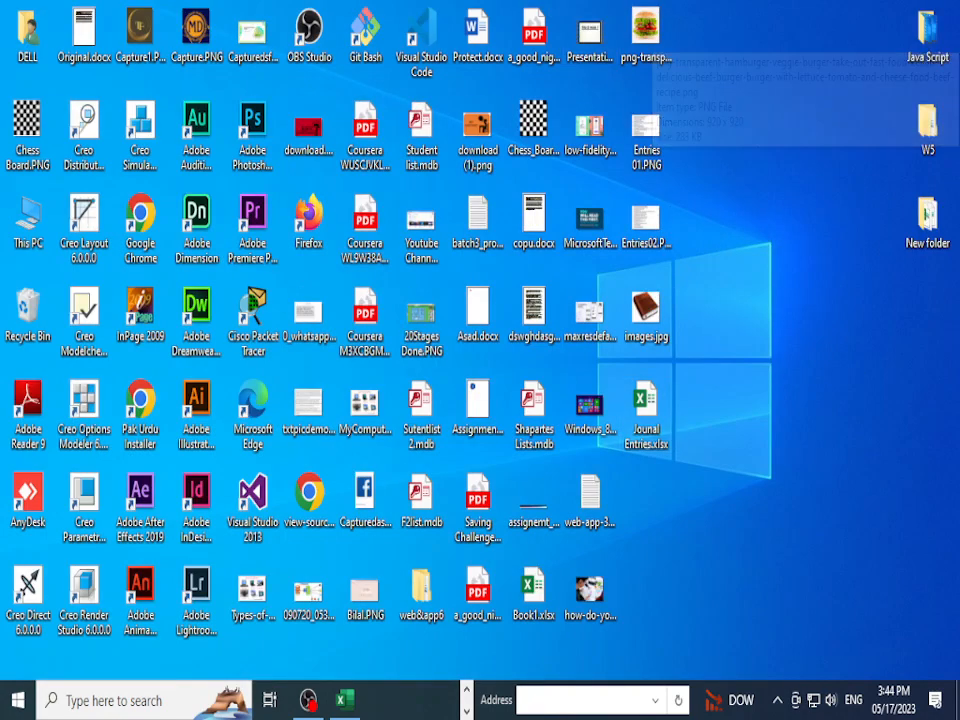
double_click(646, 135)
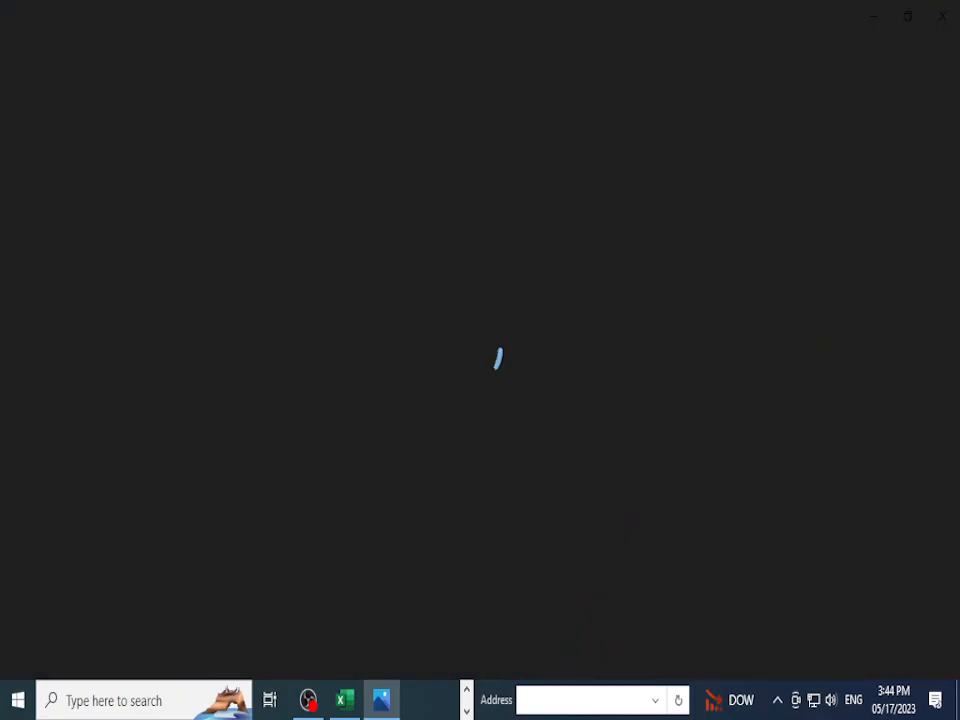
key(Right)
key(Left)
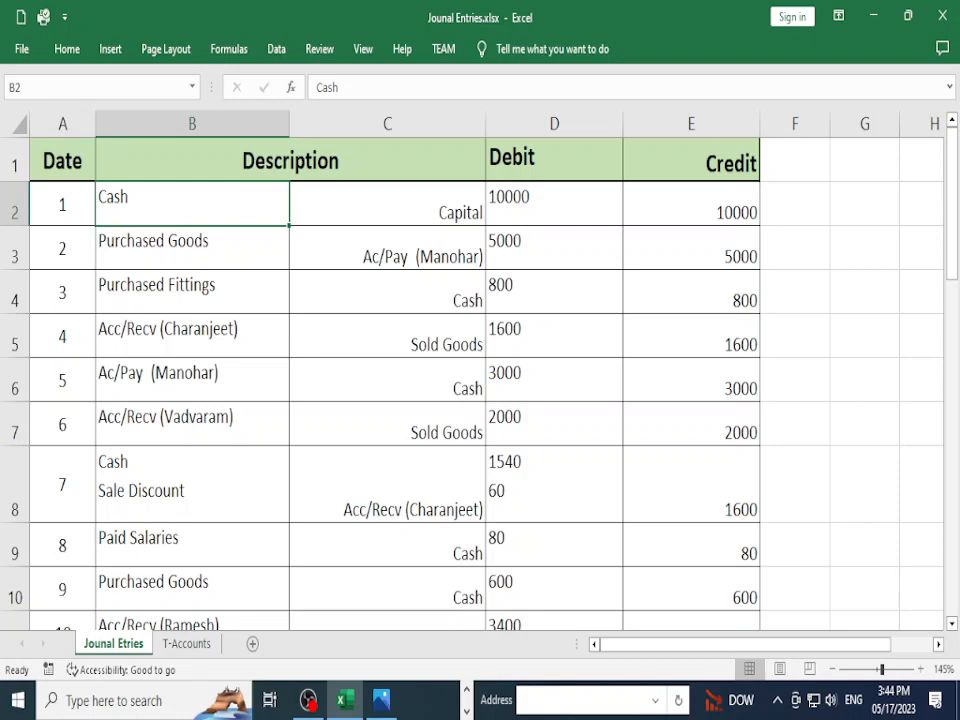
Step: Compare entry 1, Cash 10000 against Capital 10000, with the source list
click(554, 204)
click(388, 204)
click(691, 204)
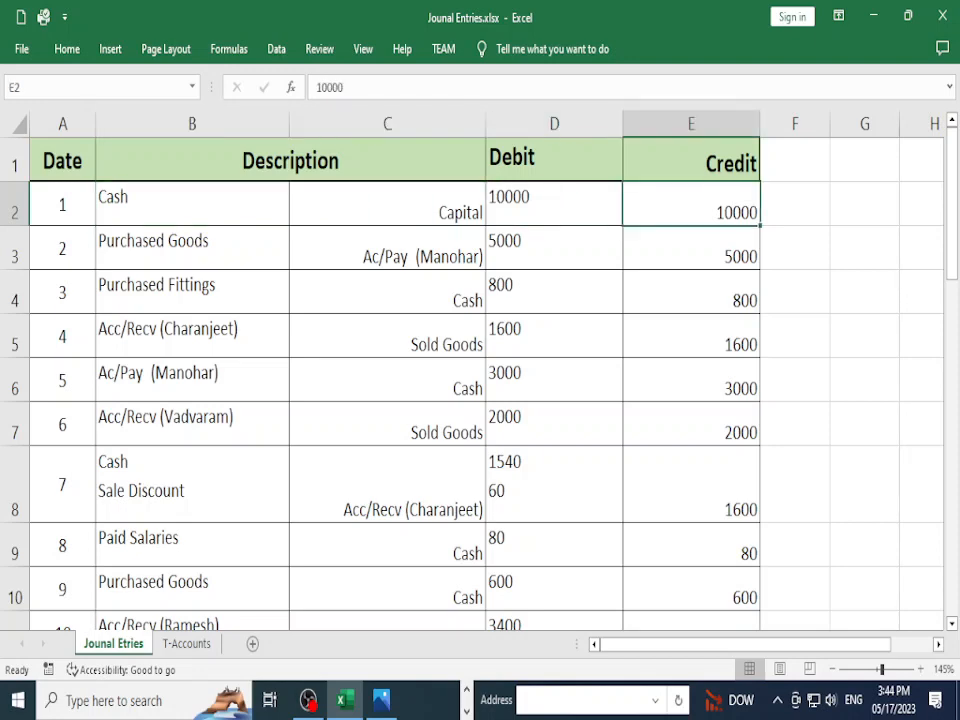
key(alt+Tab)
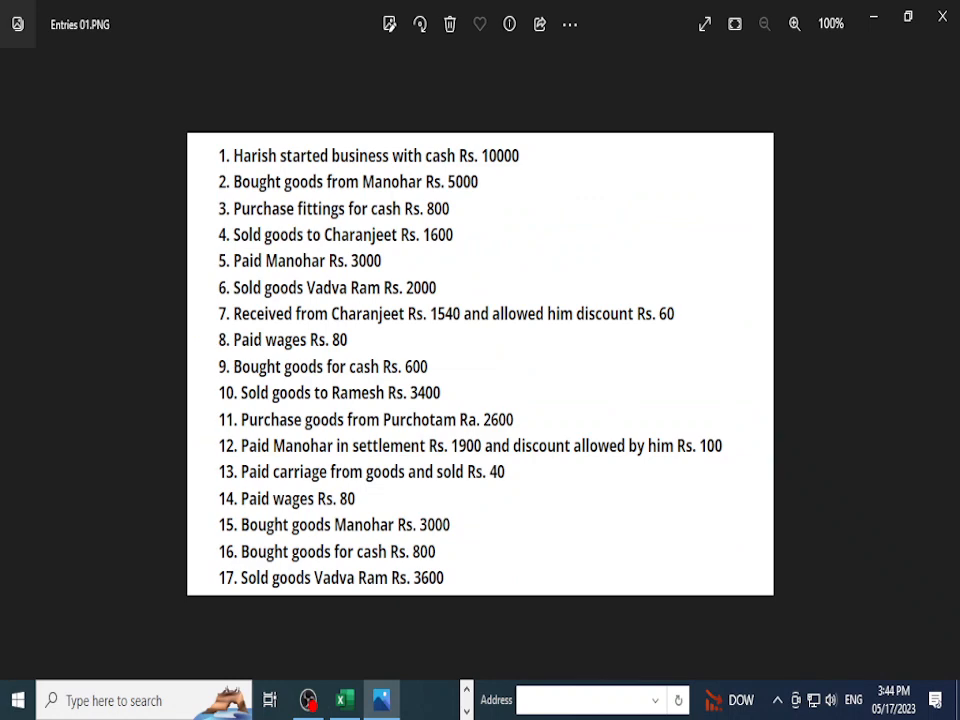
Step: Check entry 2's Purchased Goods debit and supplier payable credit against the source list
key(alt+Tab)
click(192, 248)
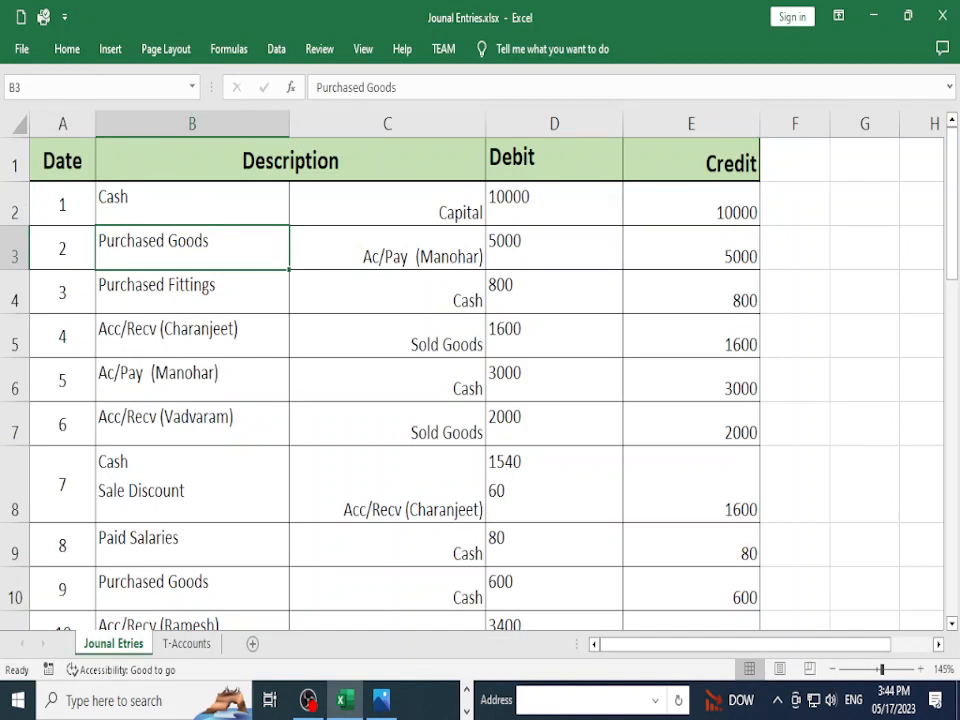
click(388, 248)
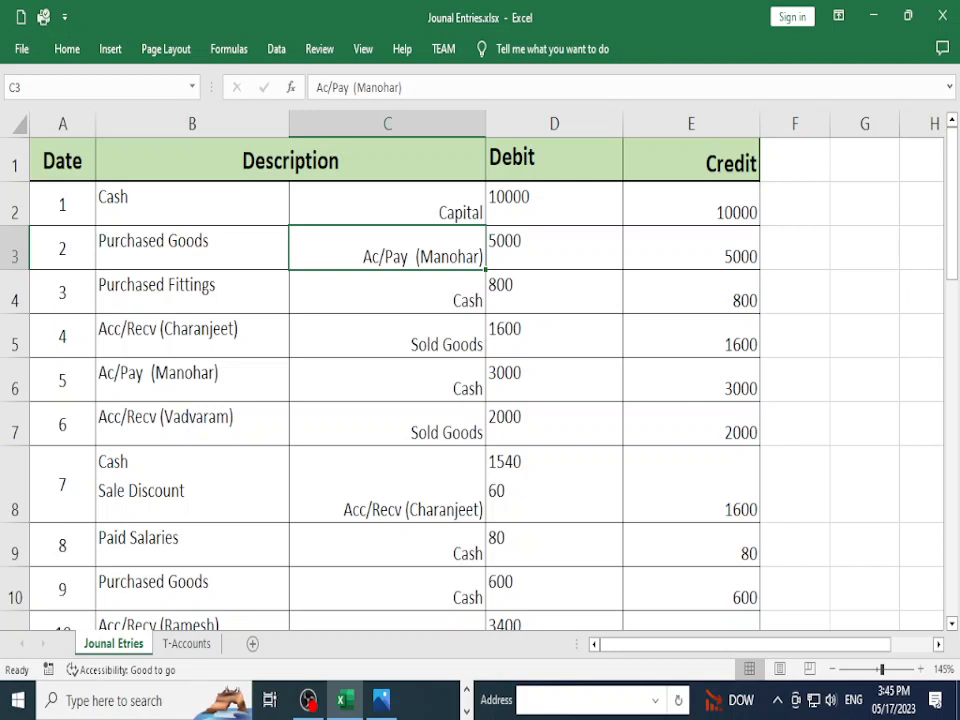
click(554, 248)
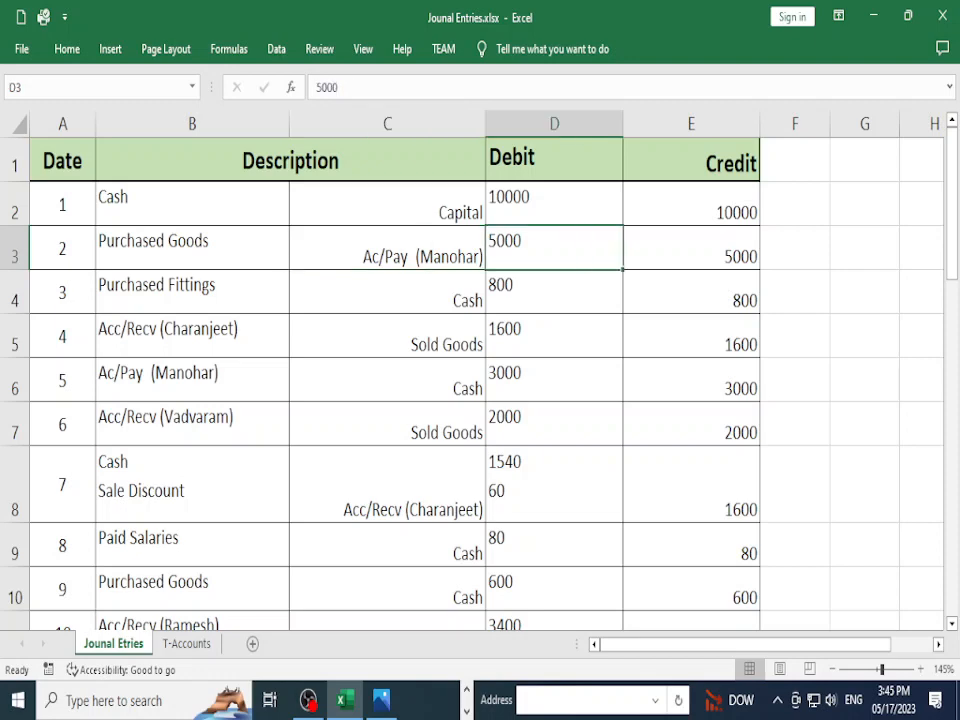
key(alt+Tab)
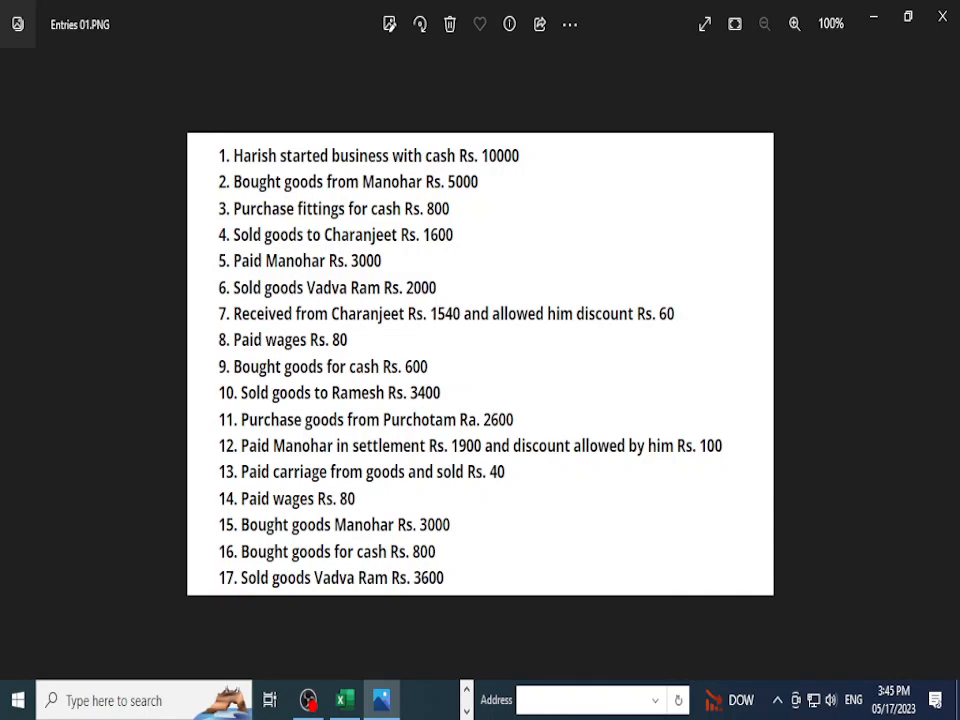
Step: Compare entry 3, Purchased Fittings against Cash, with transaction 3 in the source list
key(alt+Tab)
click(192, 292)
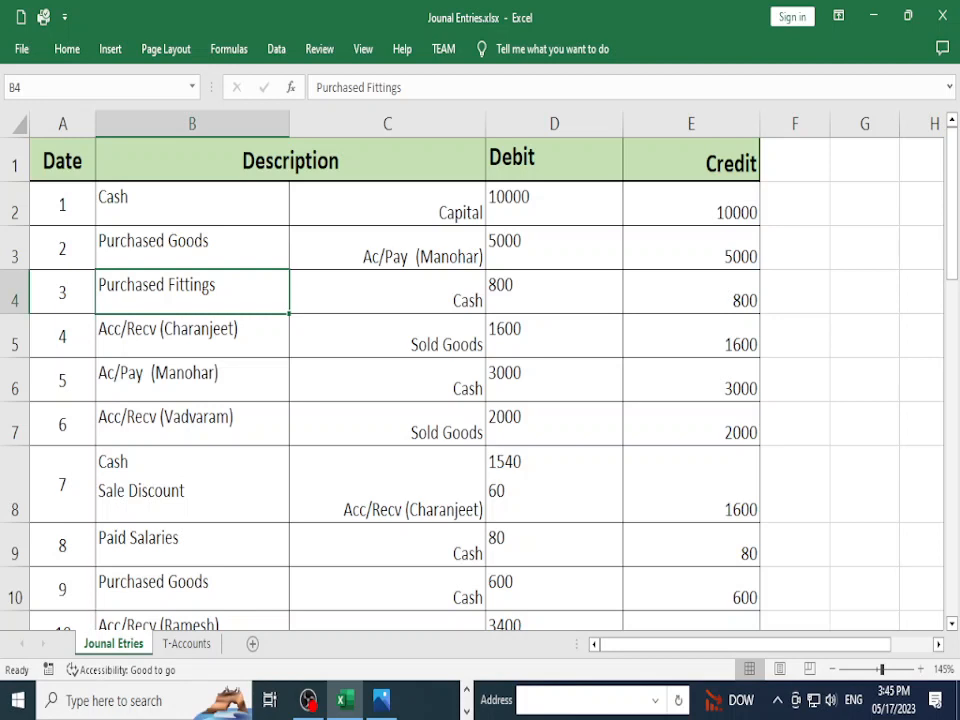
click(387, 292)
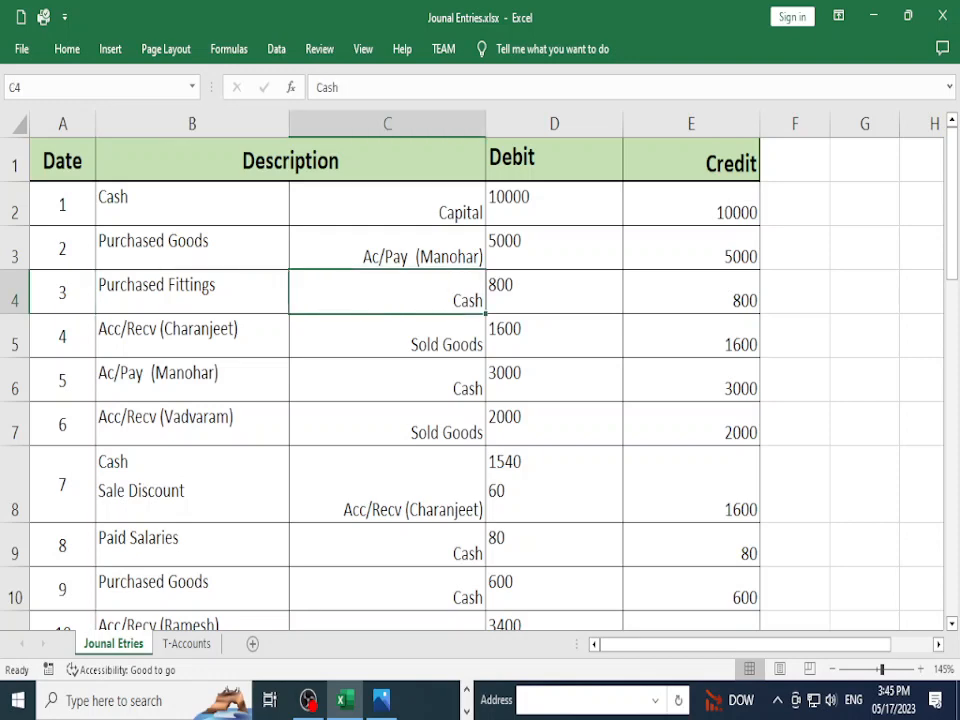
key(alt+Tab)
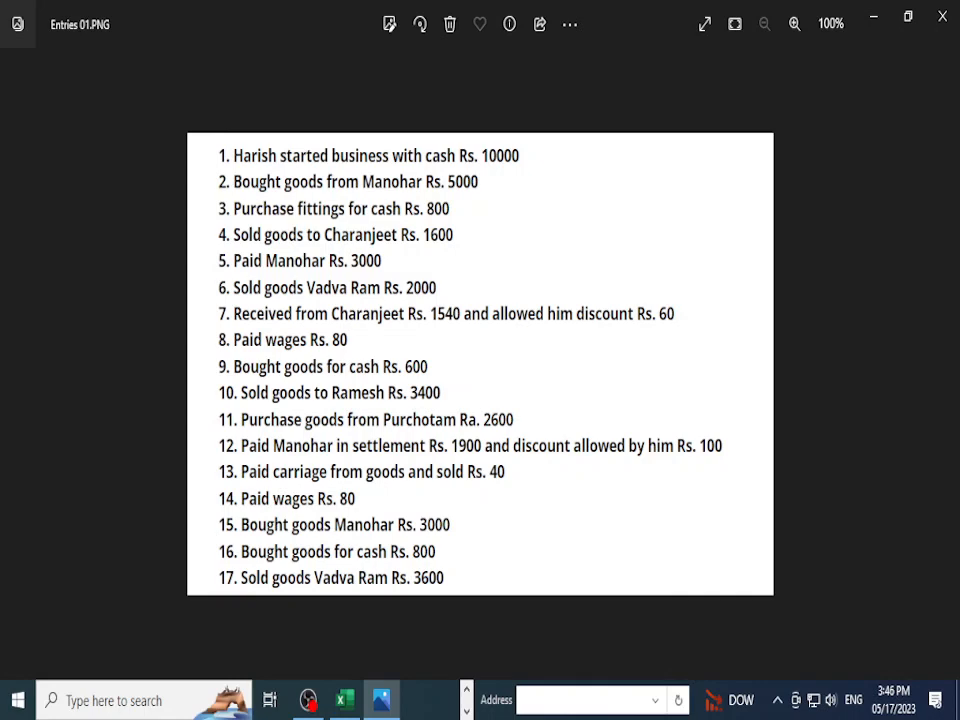
key(alt+Tab)
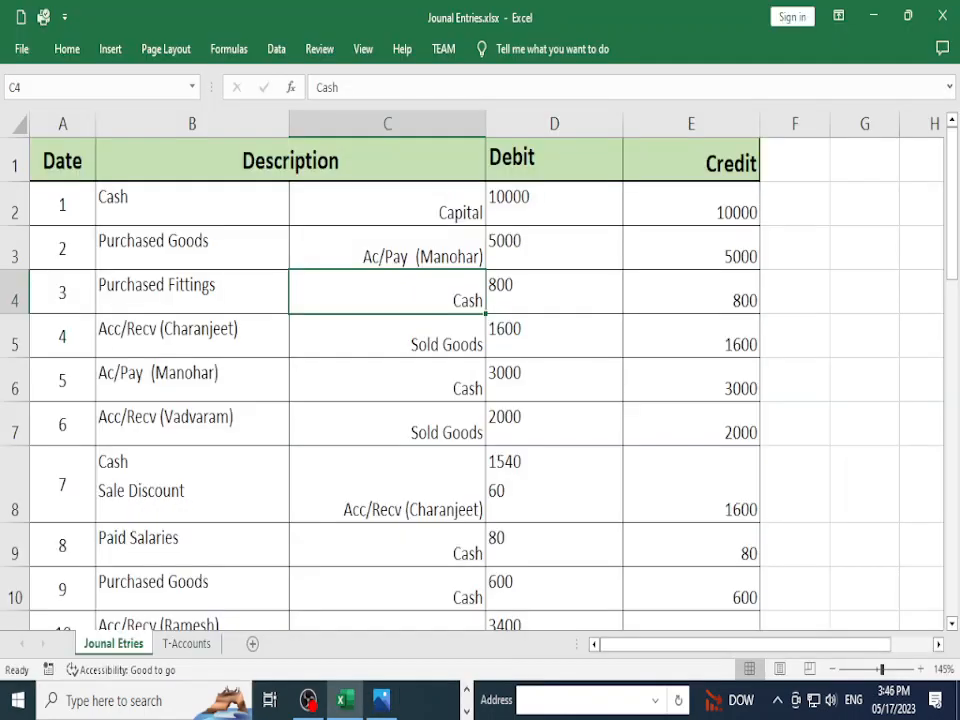
Step: Confirm entry 3's 800 credit and review entries 4 and 5 against the transaction list
click(192, 336)
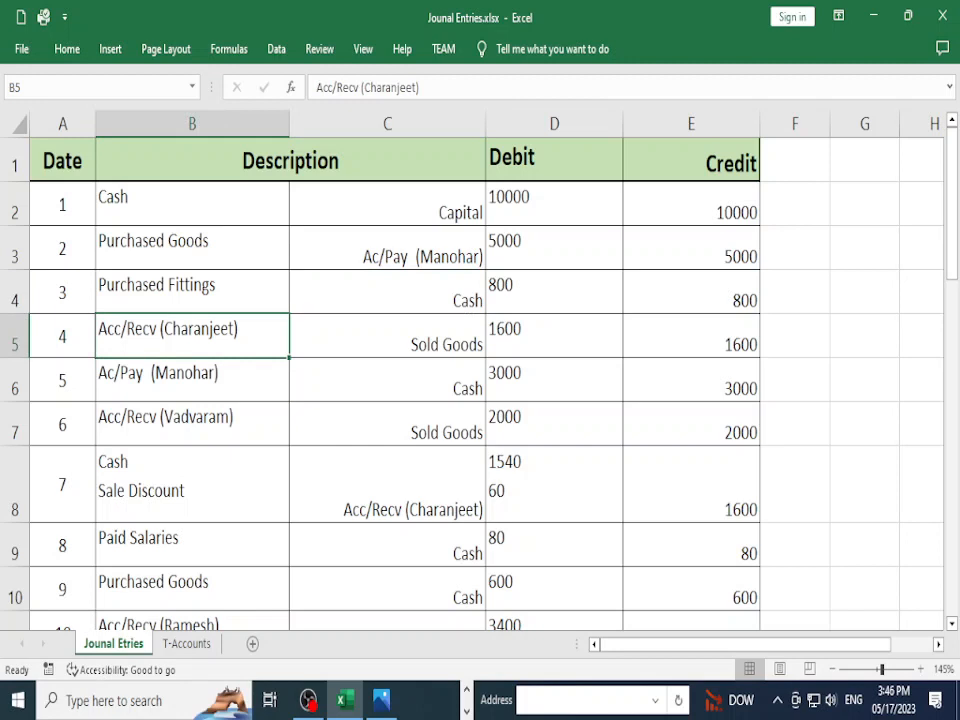
click(387, 292)
click(691, 292)
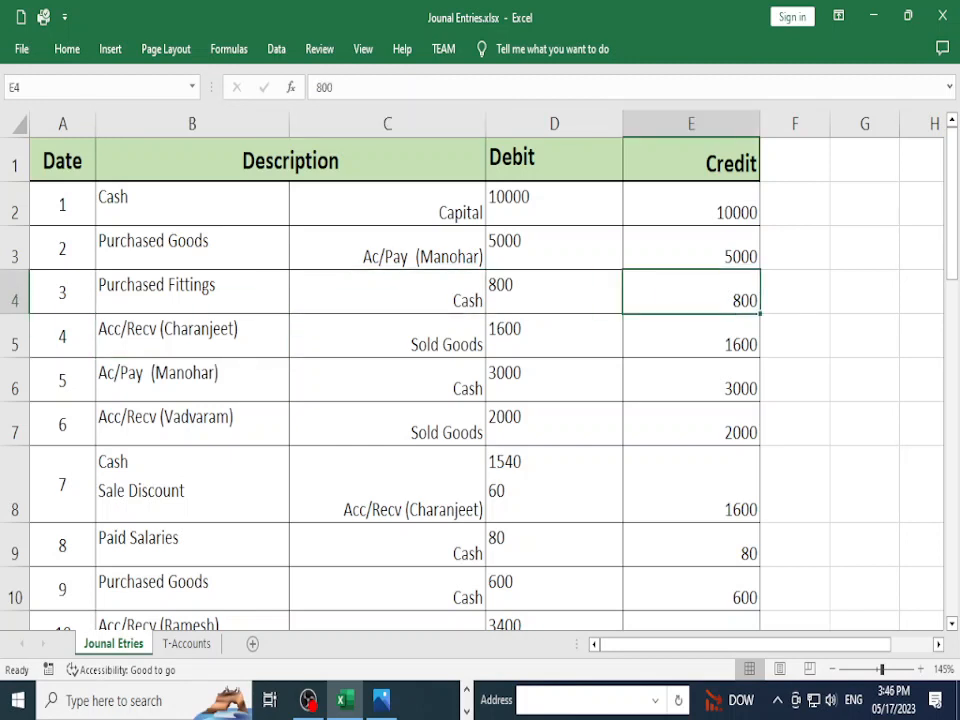
click(387, 336)
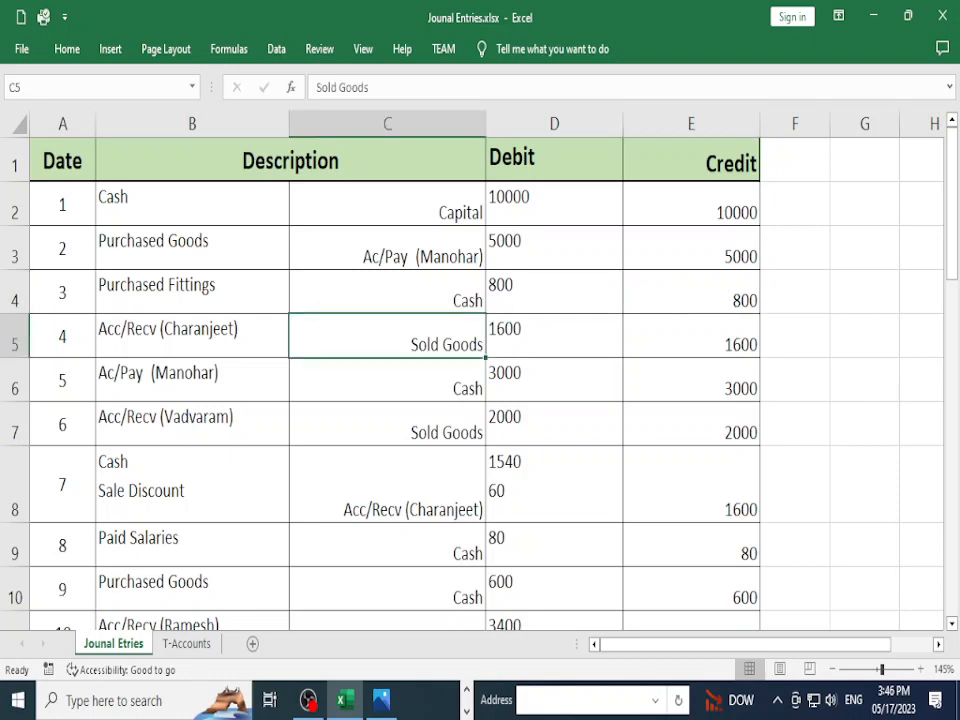
click(192, 380)
key(alt+Tab)
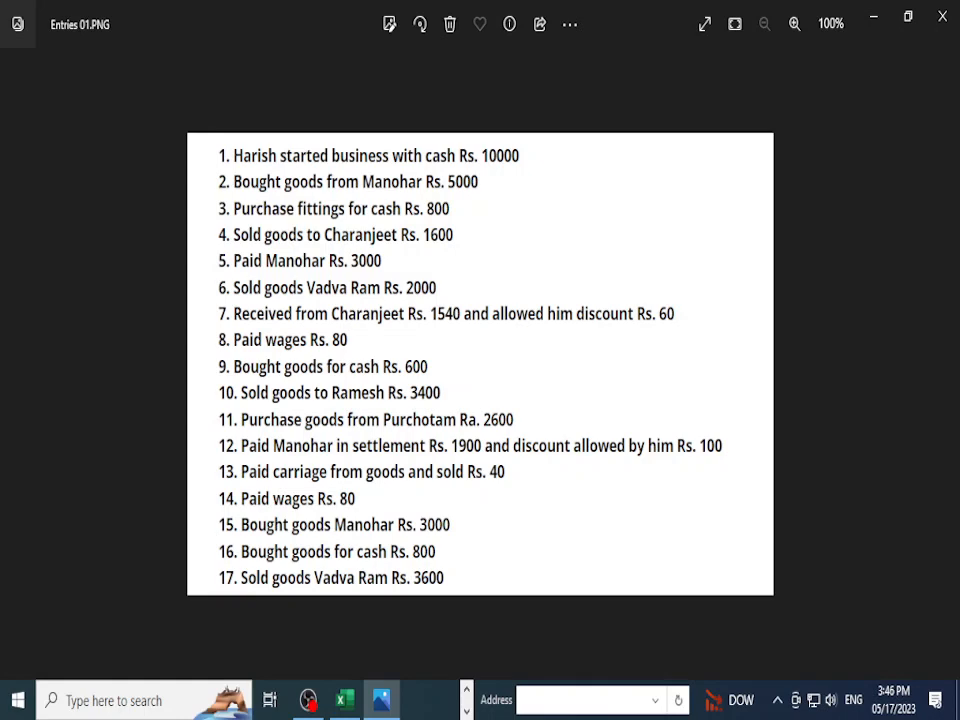
key(alt+Tab)
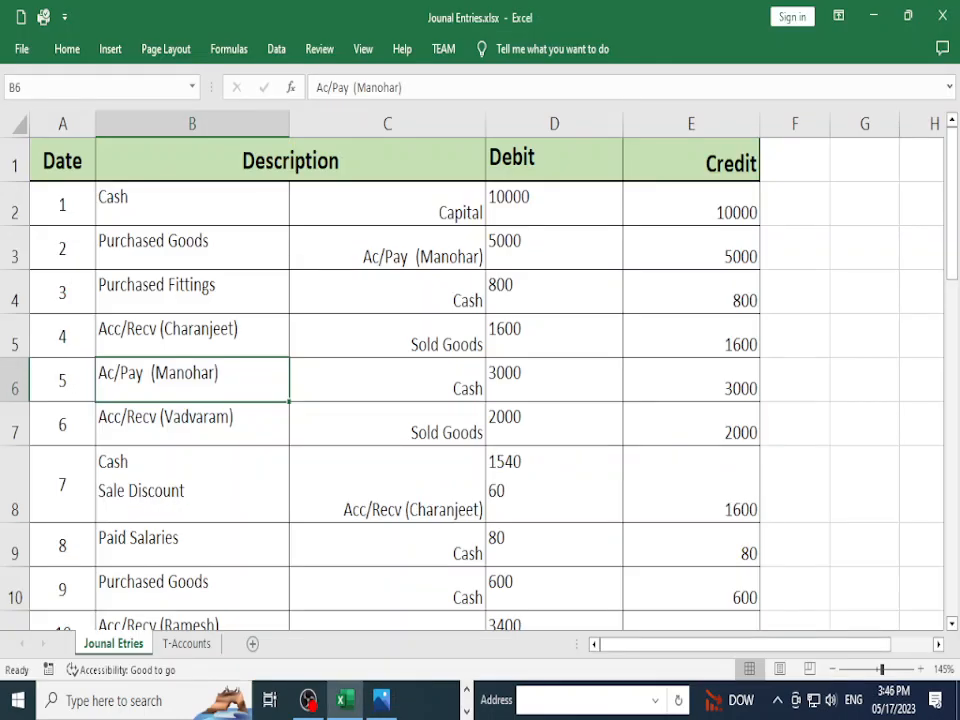
Step: Check entry 5's 3000 credit and entry 6's Sold Goods and 2000 amount
key(Right)
key(Right)
key(Right)
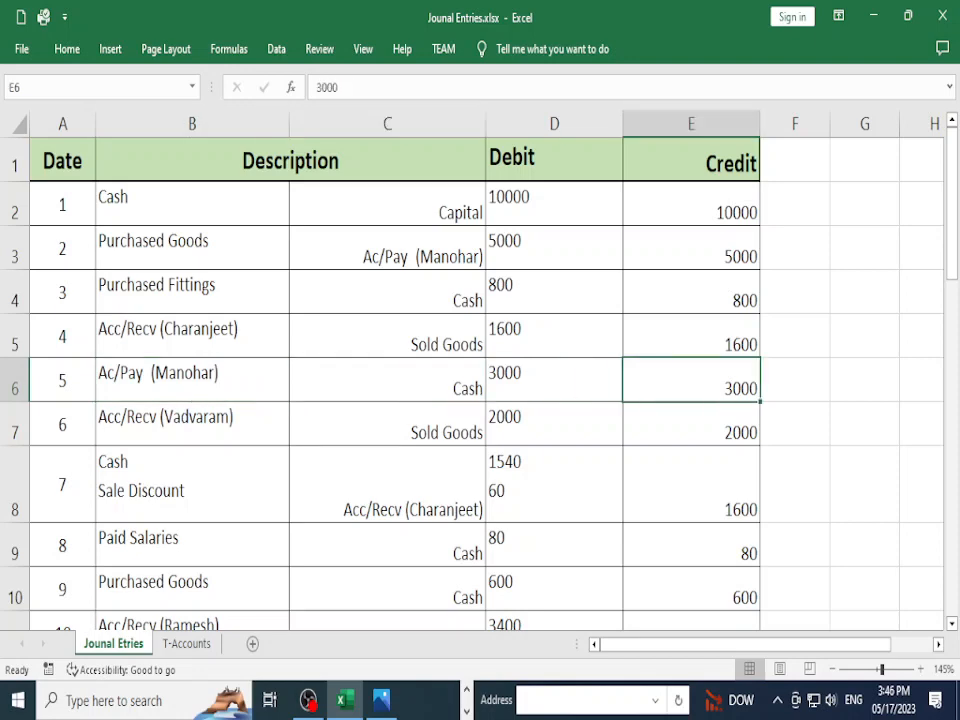
key(alt+Tab)
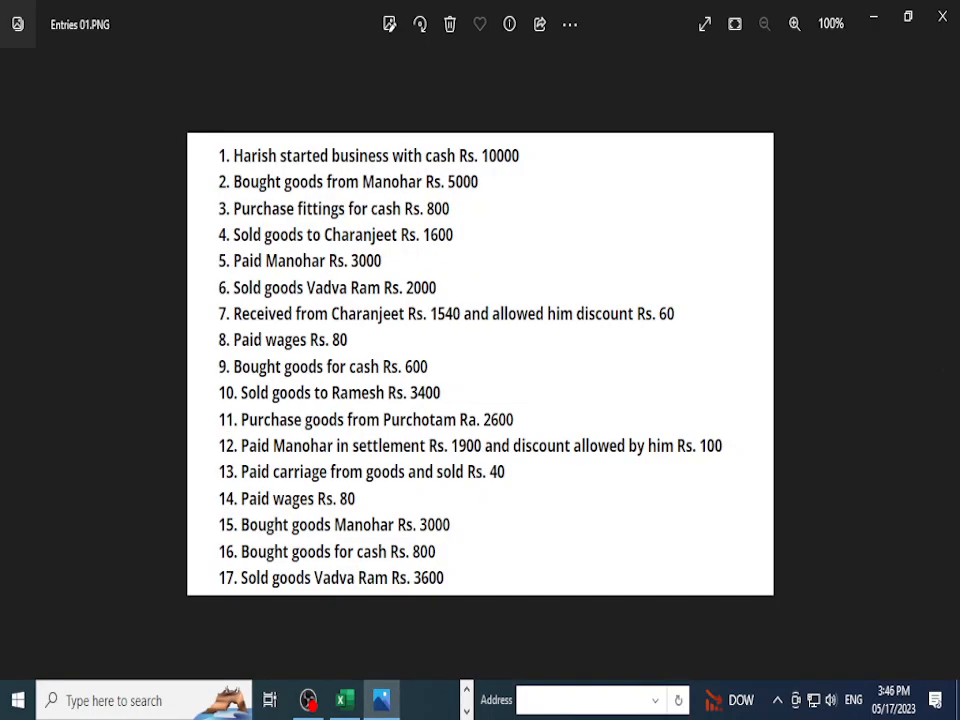
key(alt+Tab)
key(alt+Tab)
key(alt+Tab)
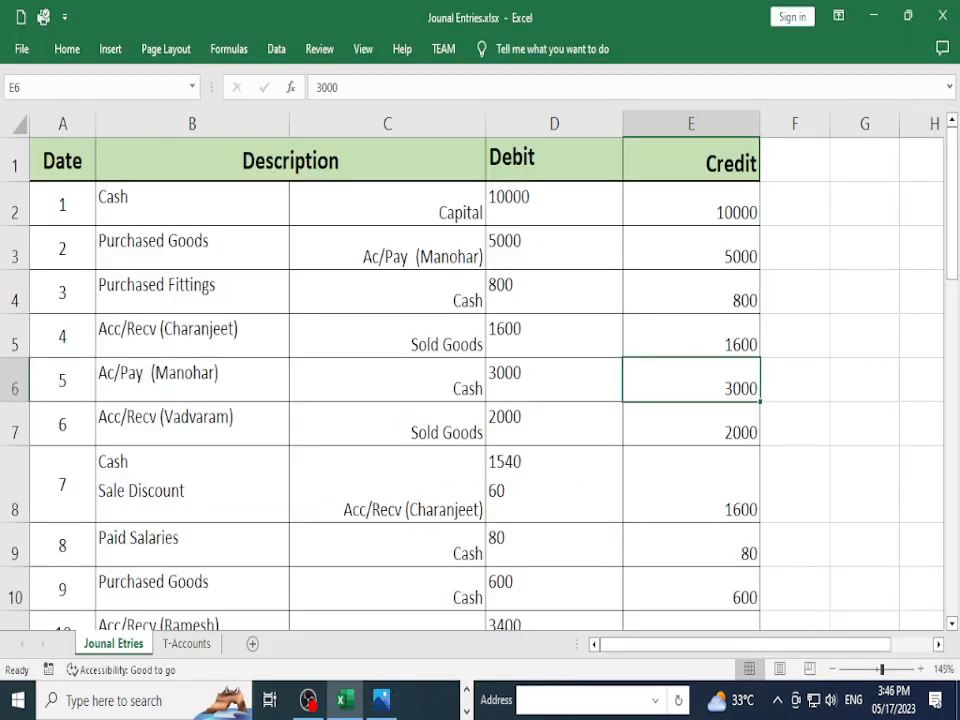
key(Down)
key(Left)
key(Left)
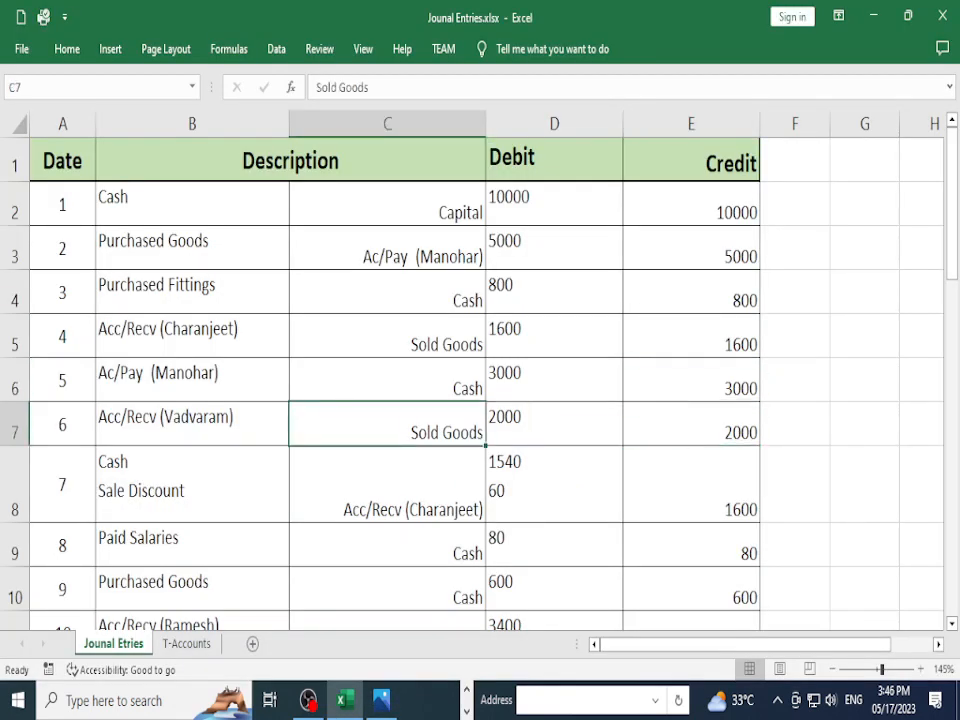
key(Right)
click(192, 485)
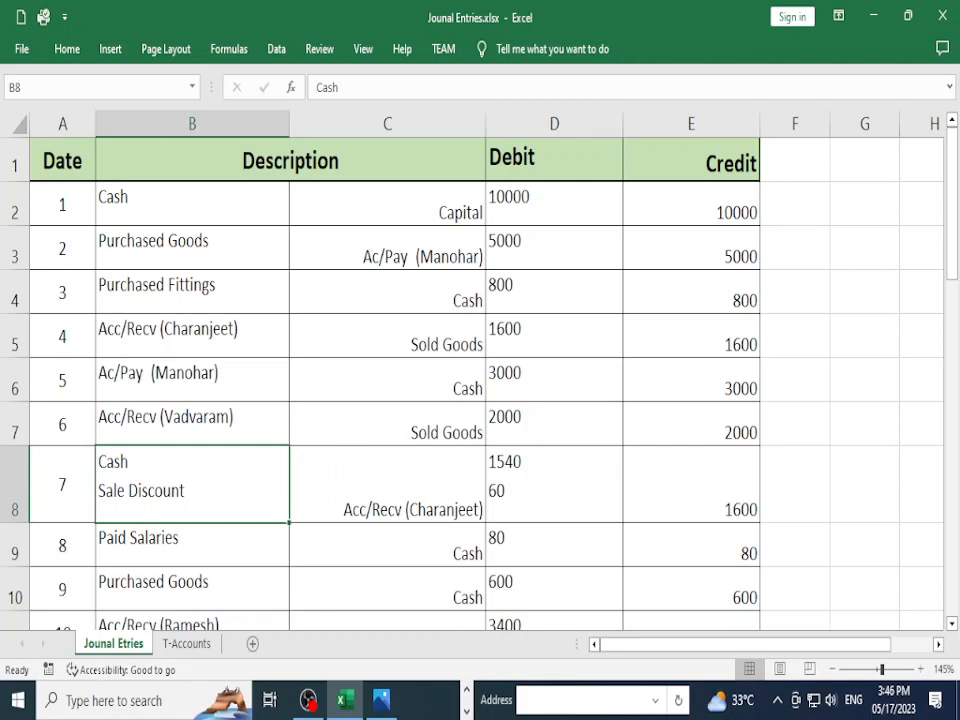
click(554, 485)
click(192, 485)
click(554, 485)
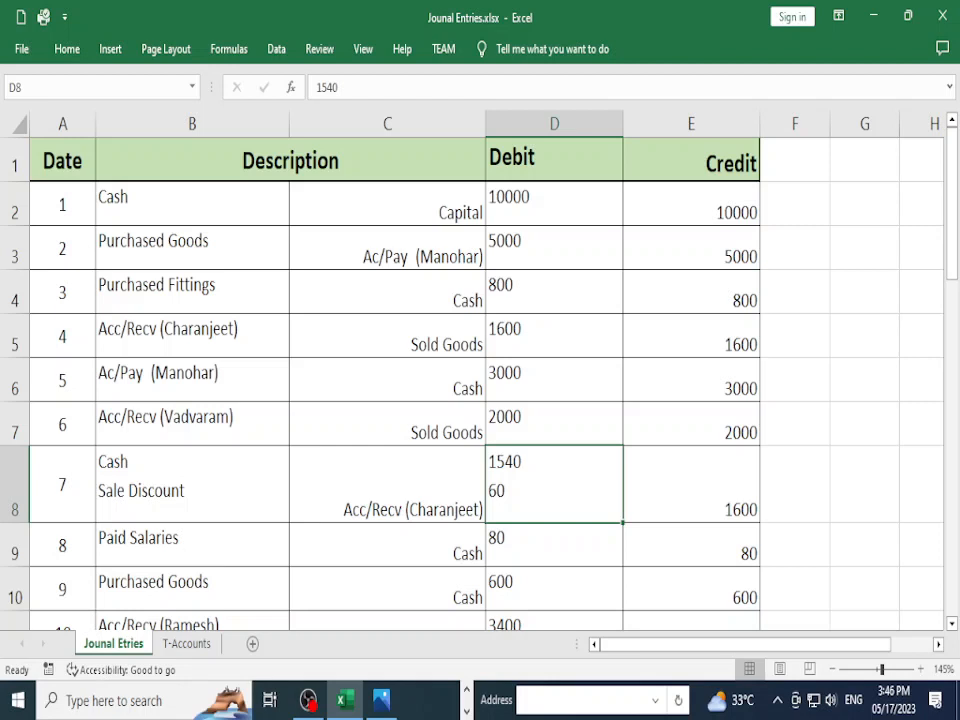
click(387, 484)
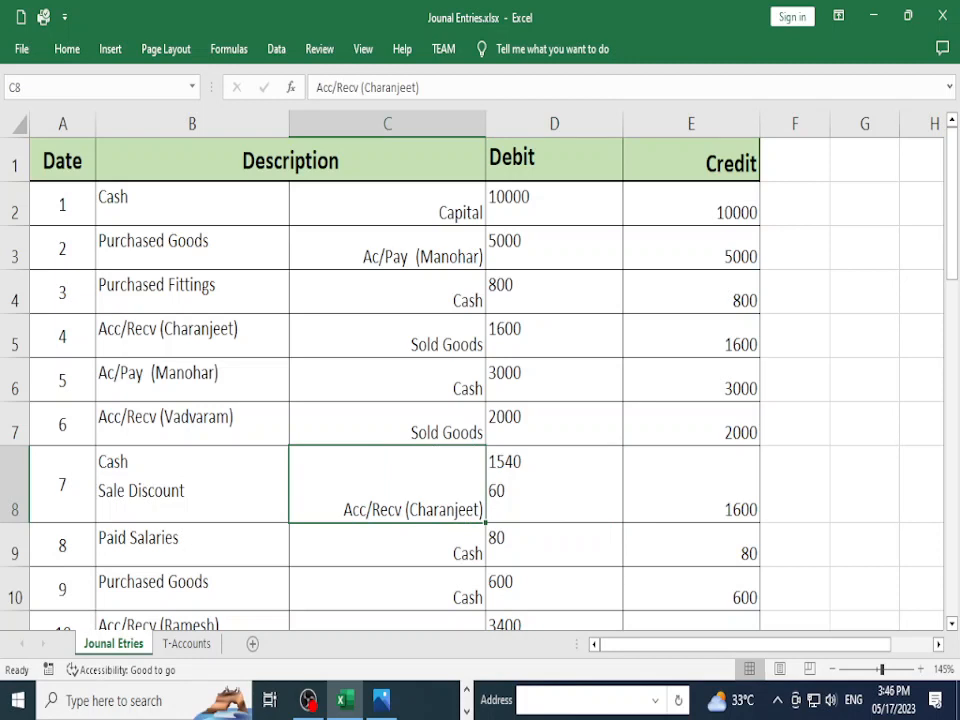
click(554, 336)
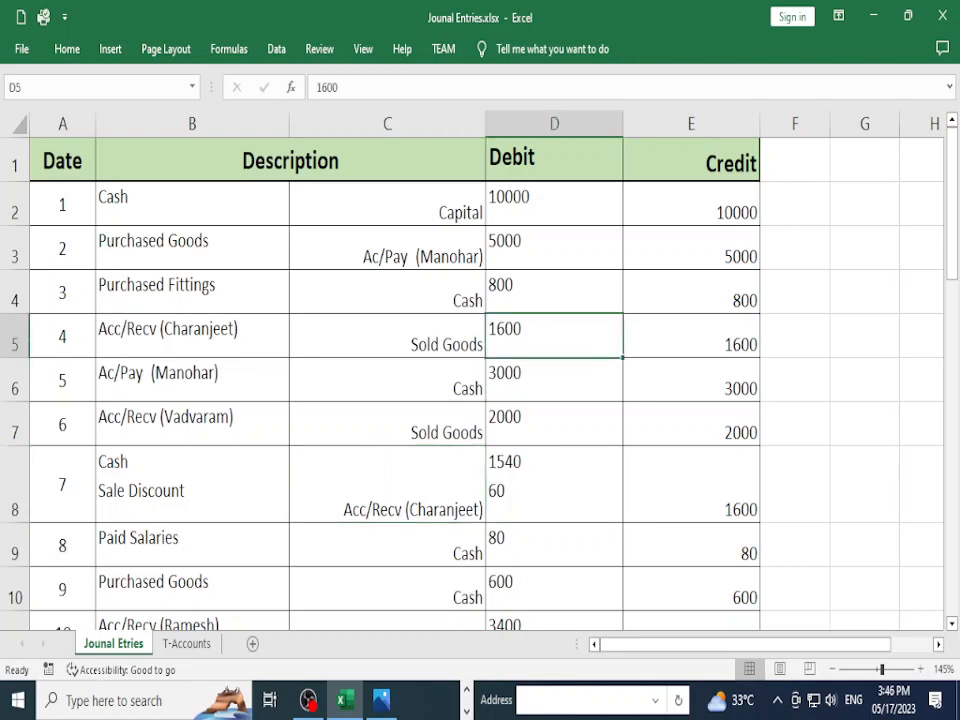
click(691, 485)
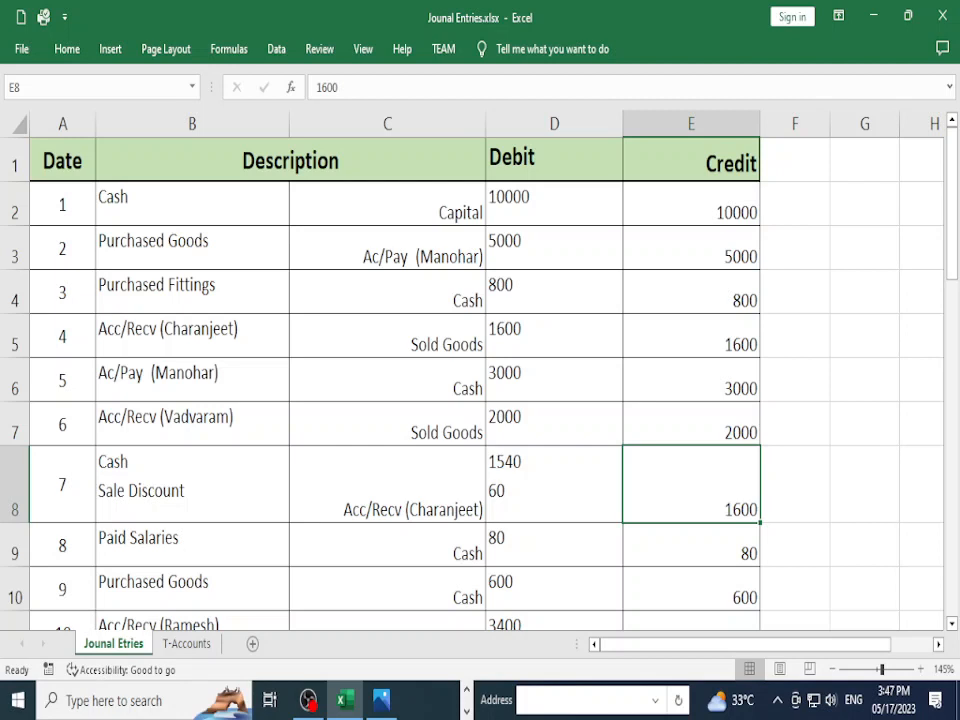
click(192, 485)
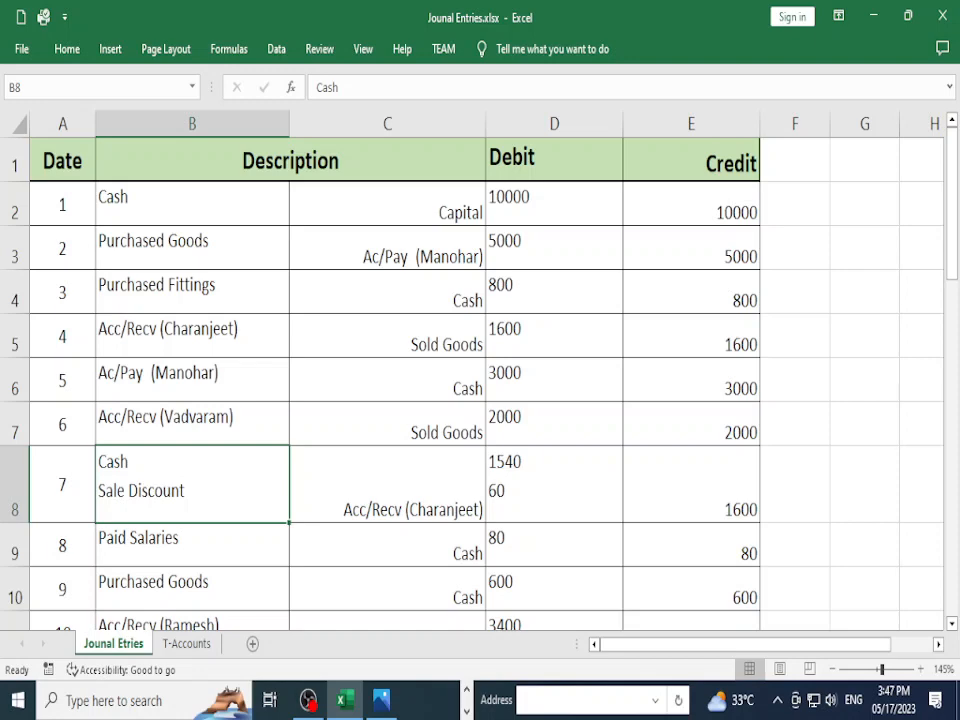
Step: Compare entry 9's 600 debit and 600 credit amounts with the source list
scroll(480, 380, down, 2)
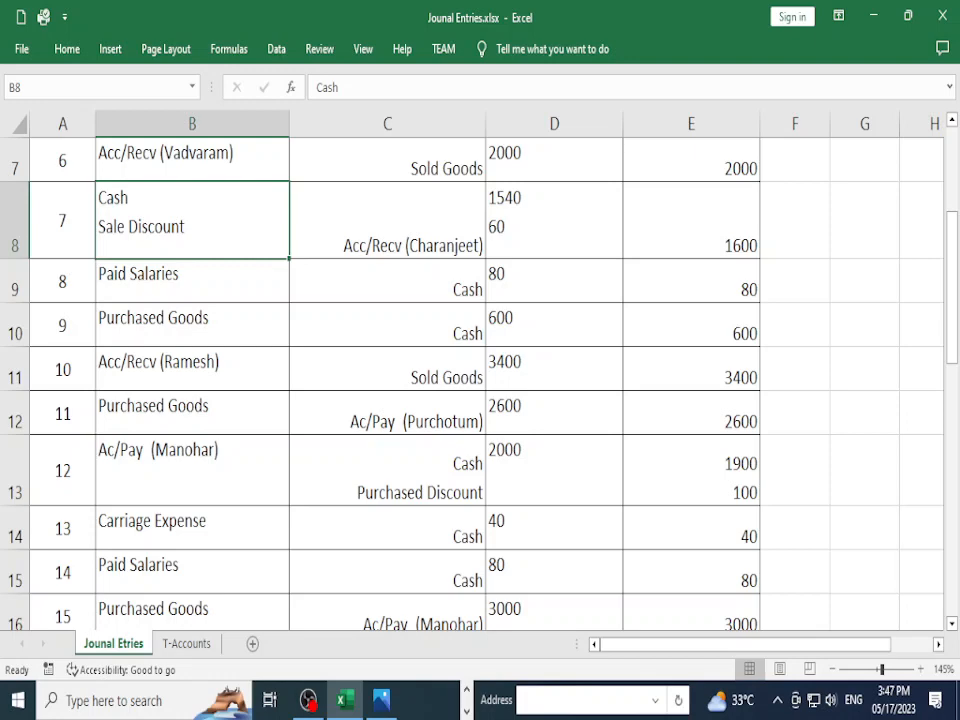
key(alt+Tab)
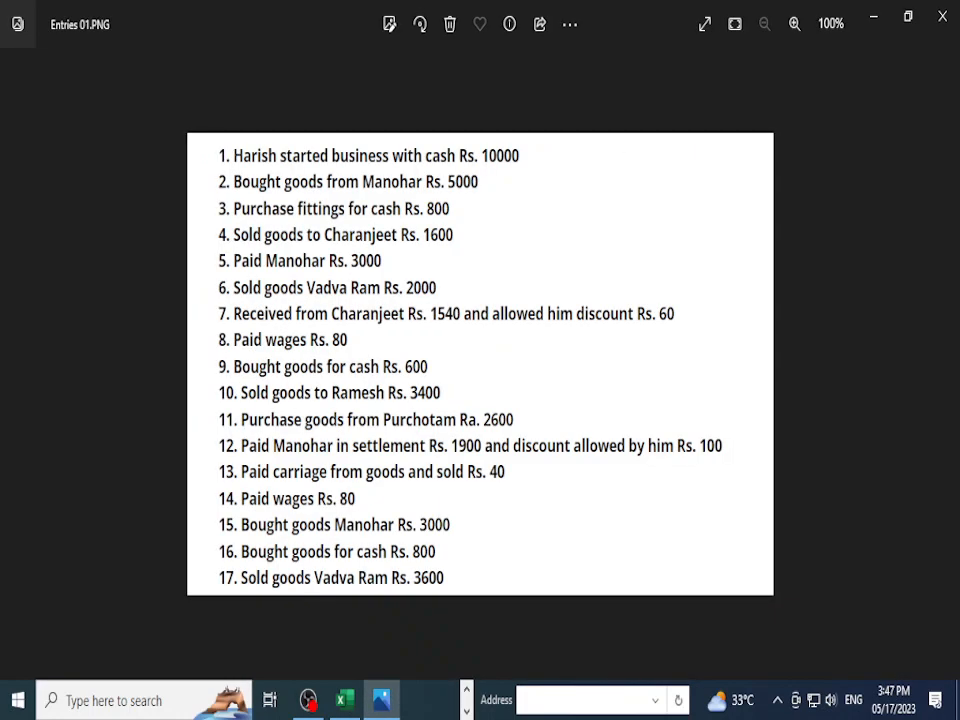
key(alt+Tab)
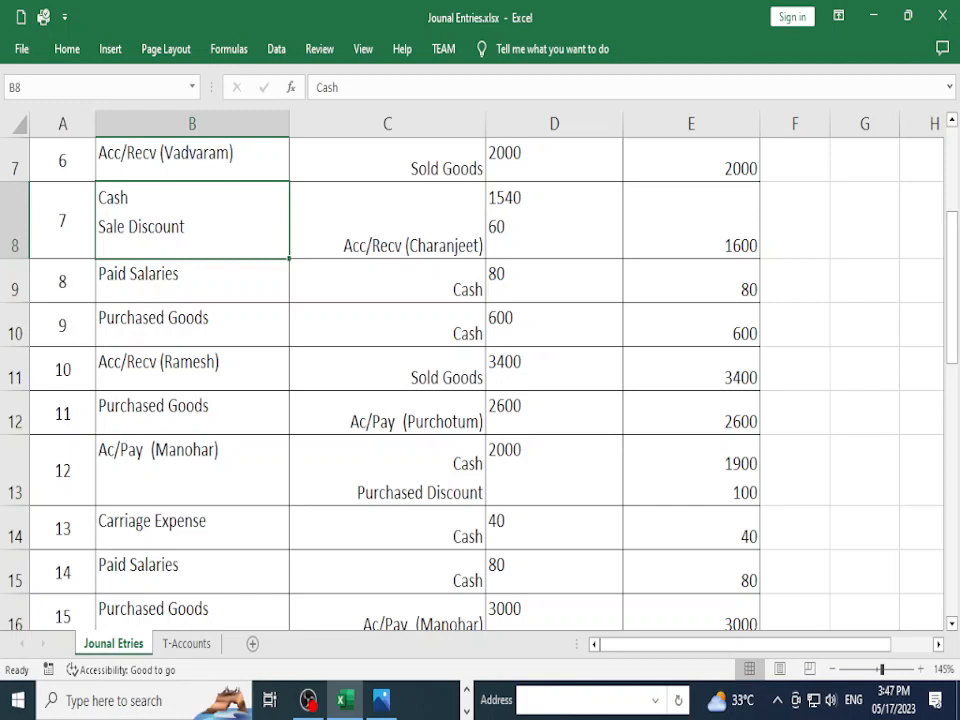
click(691, 325)
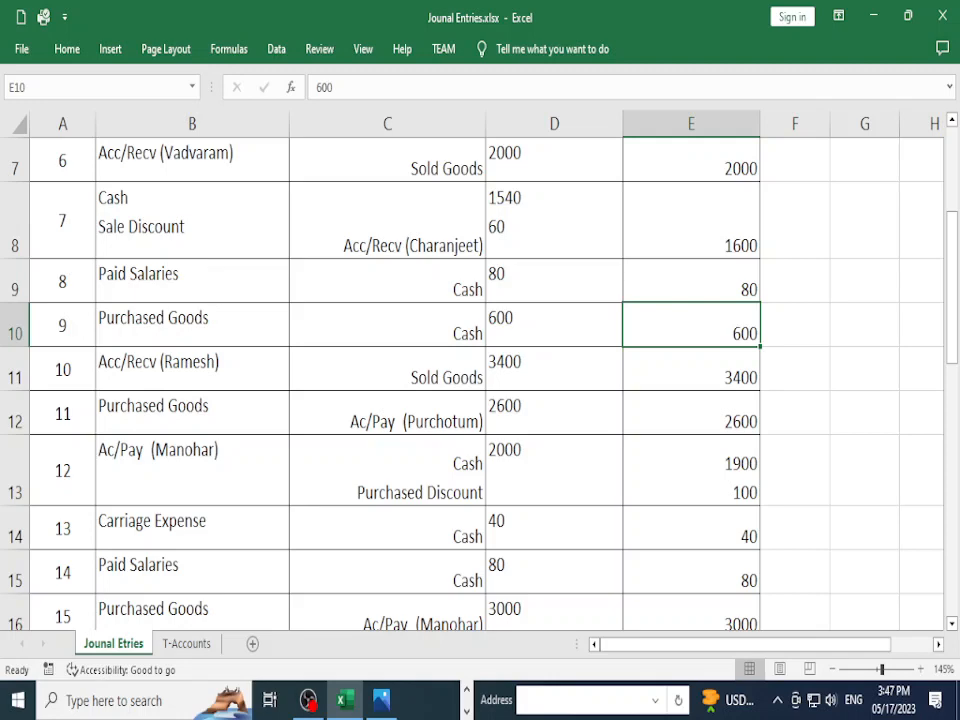
click(554, 325)
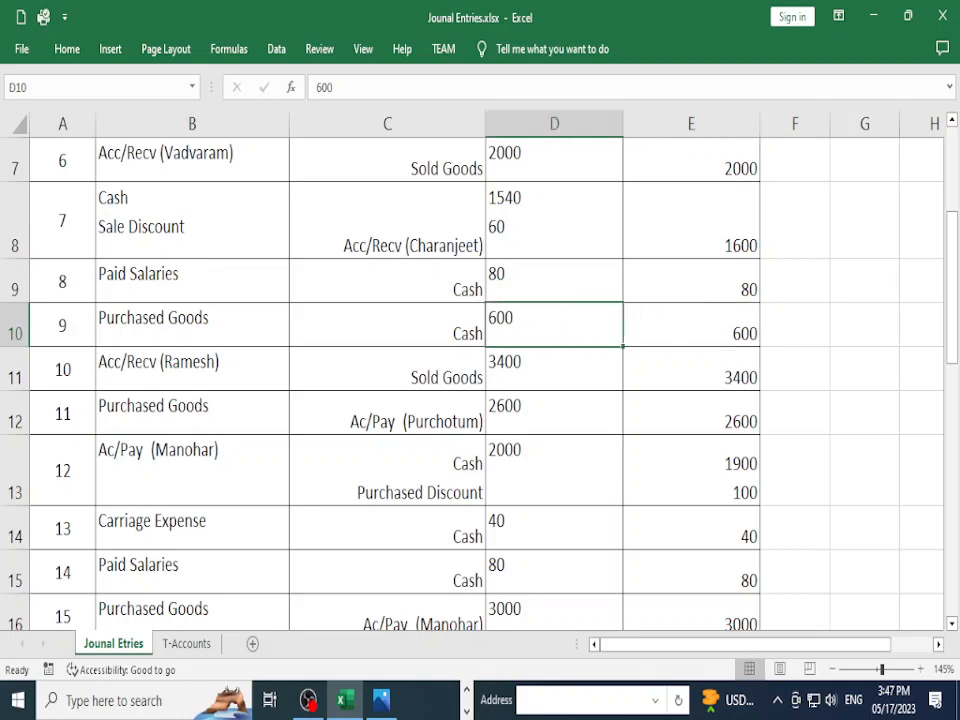
key(alt+Tab)
key(alt+Tab)
Step: Review entry 11's Purchased Goods debit and entry 9's Purchased Goods–Cash accounts against the list
scroll(480, 380, down, 1)
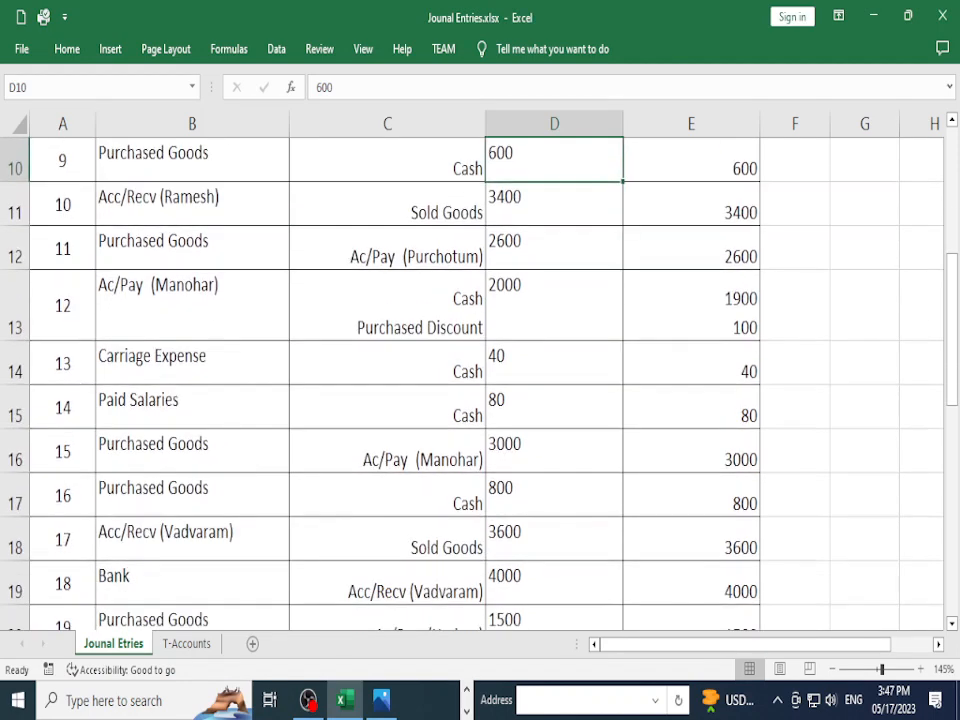
click(192, 248)
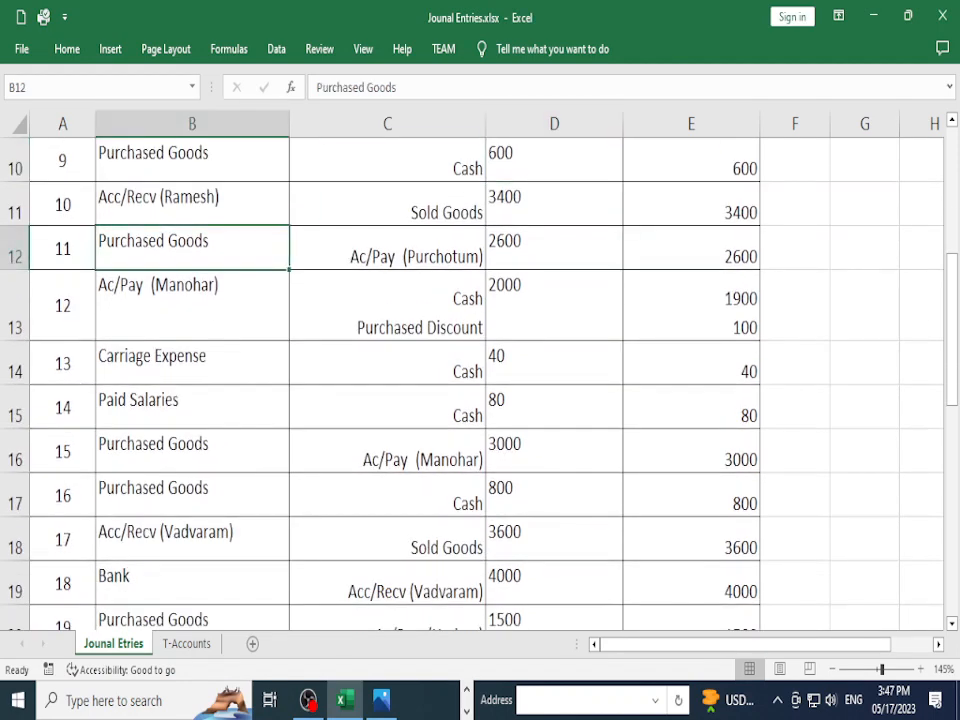
scroll(480, 380, up, 1)
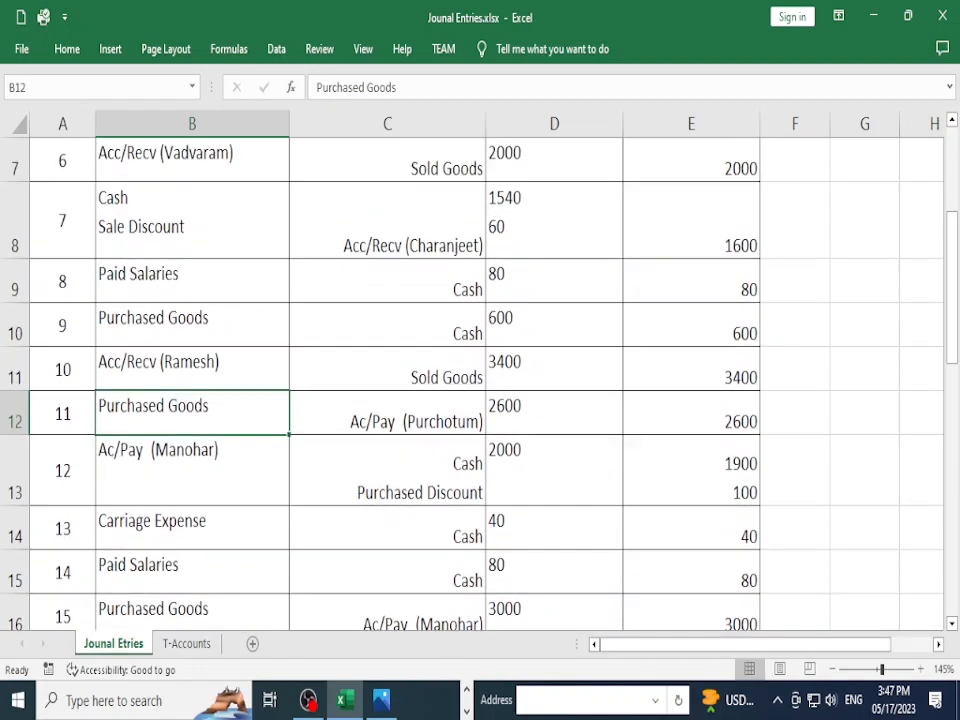
click(192, 325)
click(388, 325)
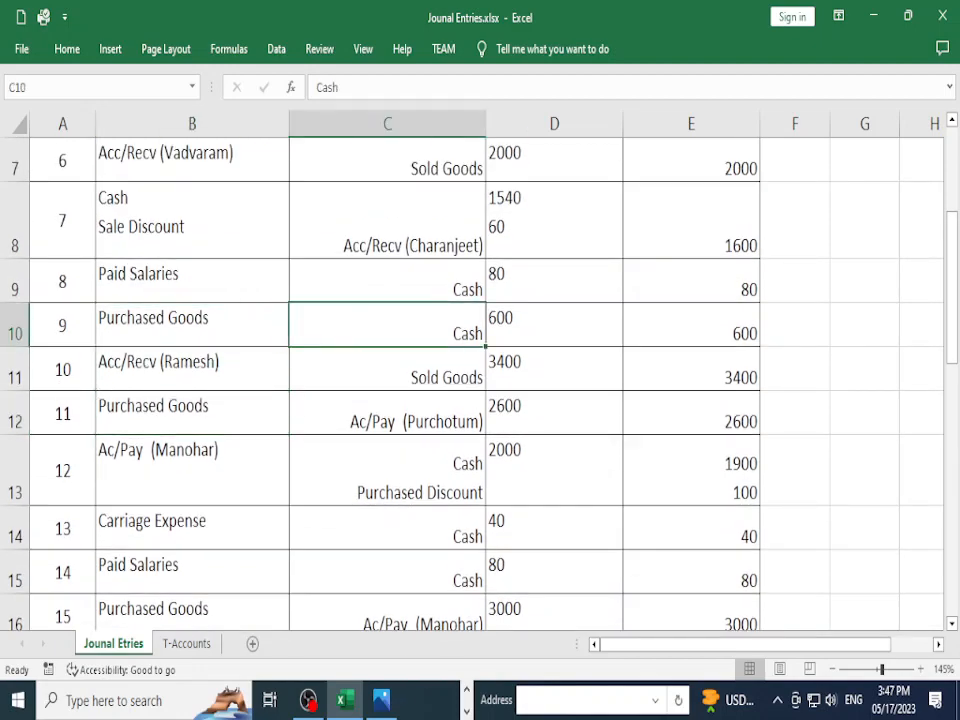
key(alt+Tab)
key(alt+Tab)
key(alt+Tab)
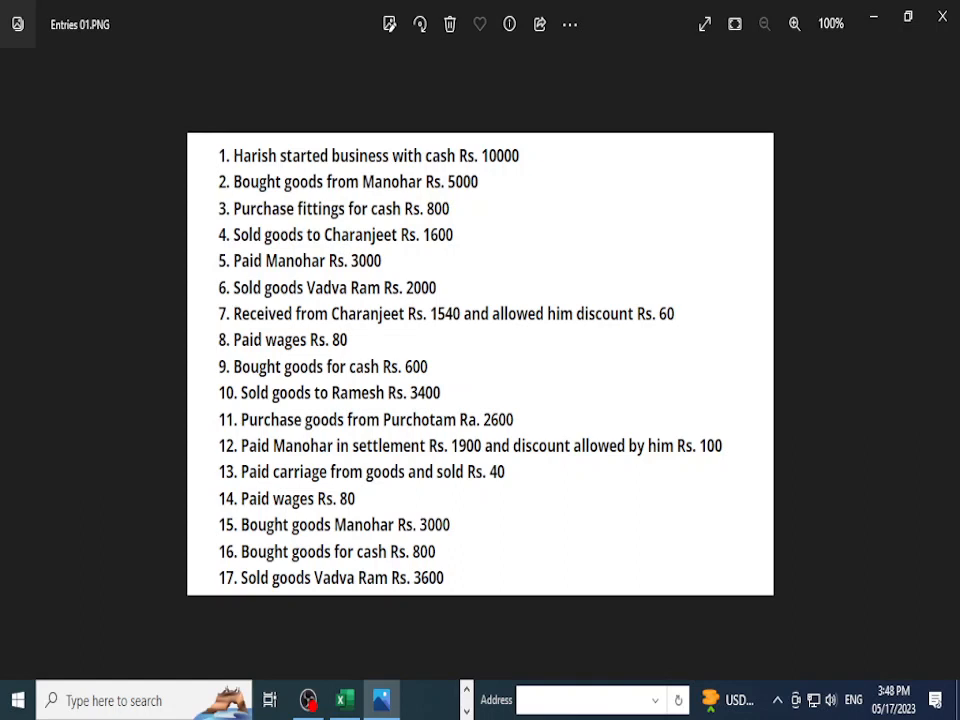
Step: Leave the Entries 01.PNG image and return to the Excel journal at entry 11
key(alt+Tab)
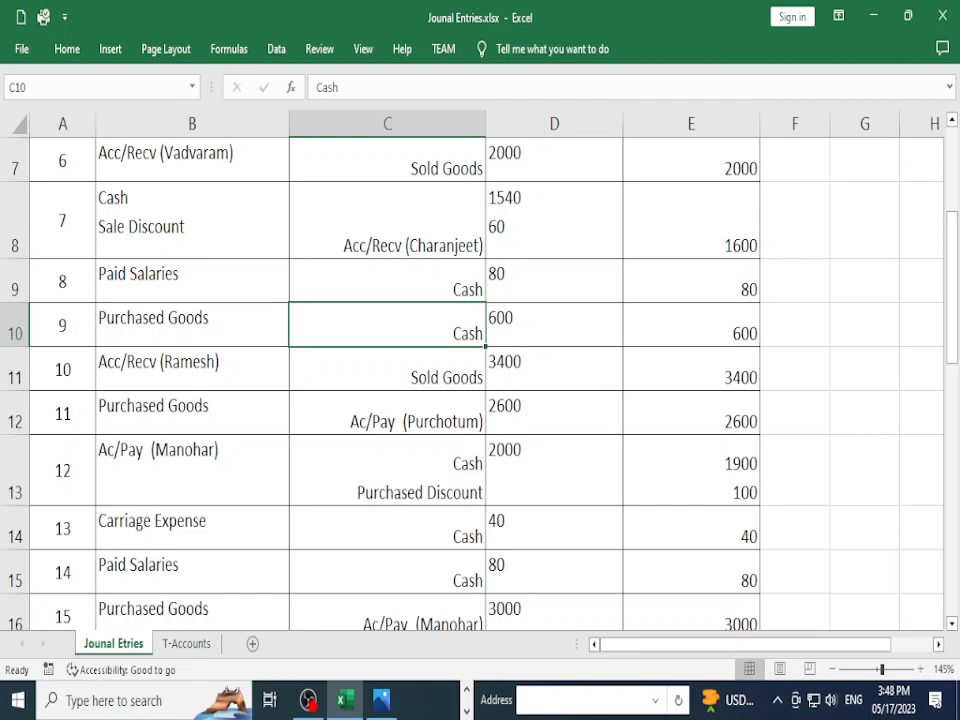
click(192, 369)
key(Right)
key(Right)
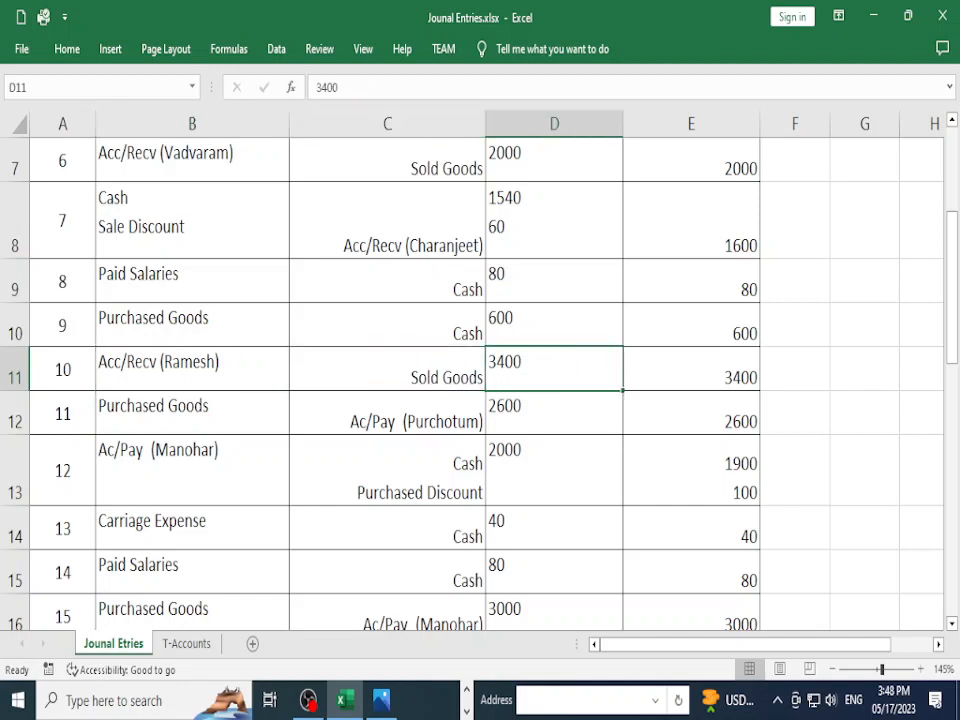
click(192, 412)
click(388, 412)
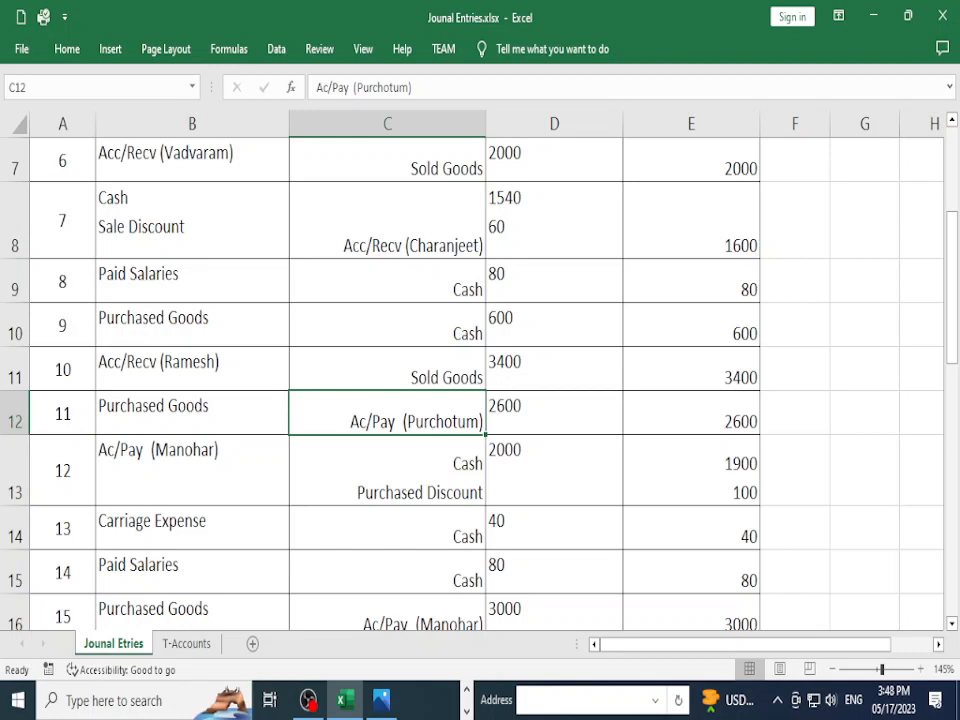
click(192, 413)
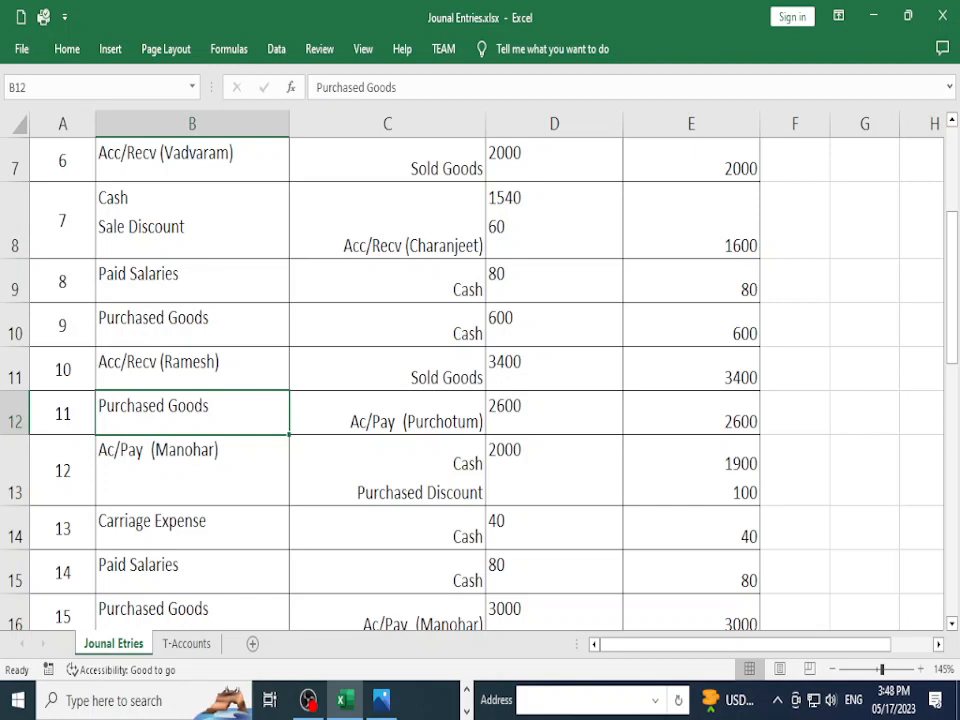
click(387, 413)
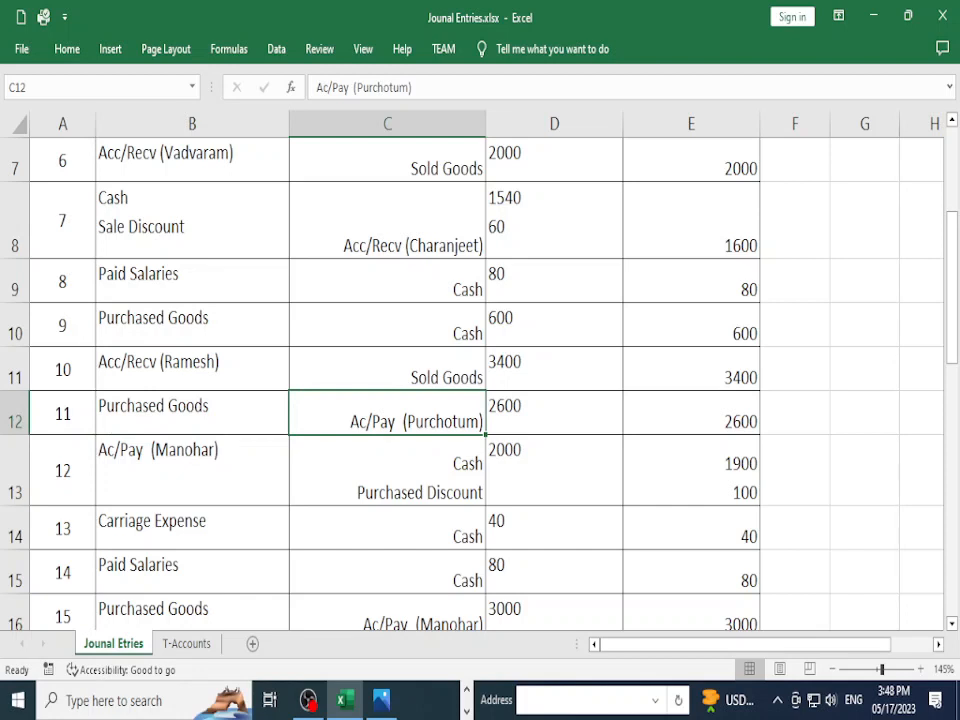
click(192, 470)
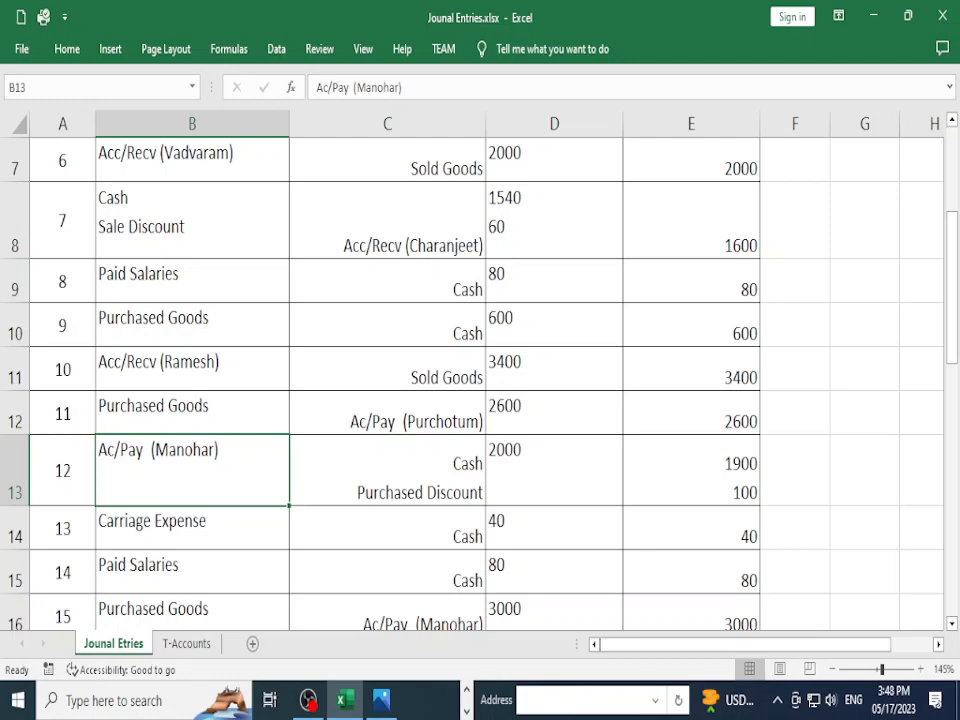
scroll(480, 380, down, 1)
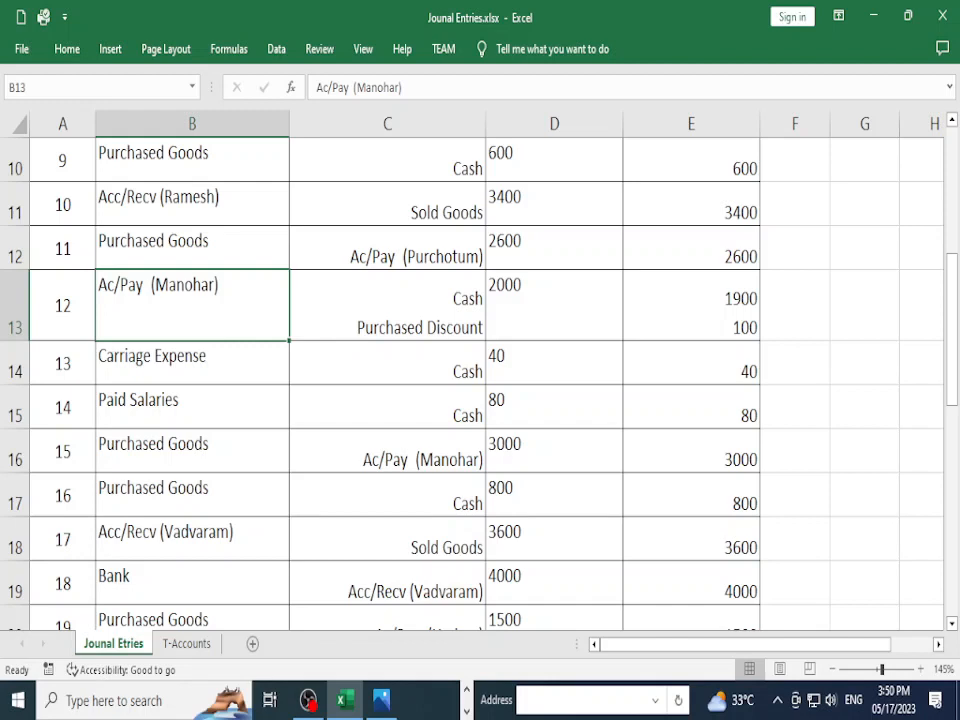
key(Right)
key(Left)
click(387, 305)
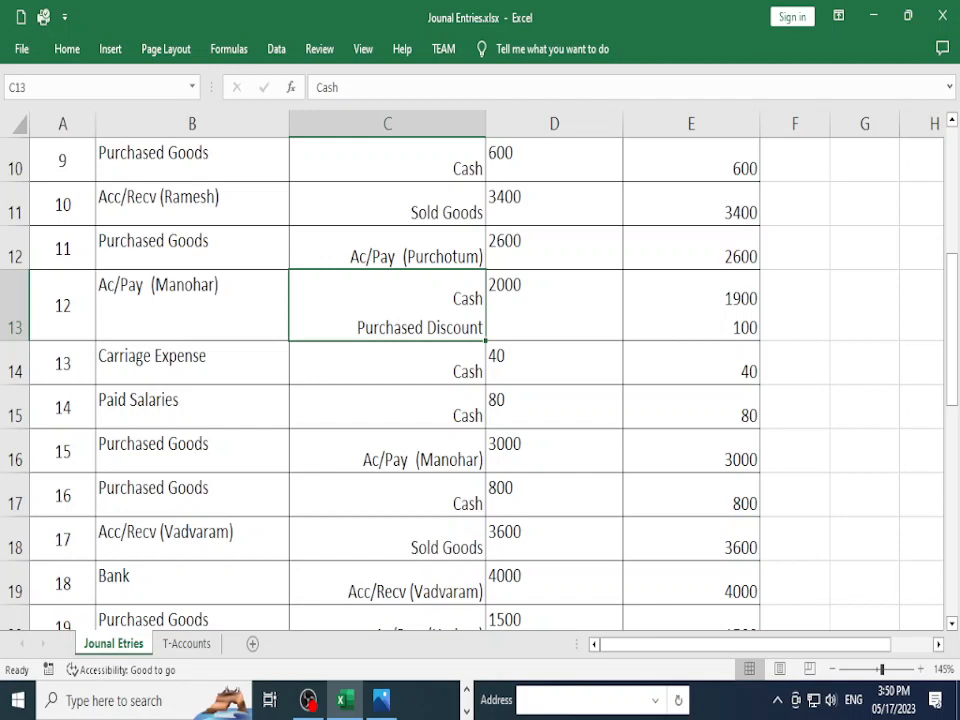
click(192, 363)
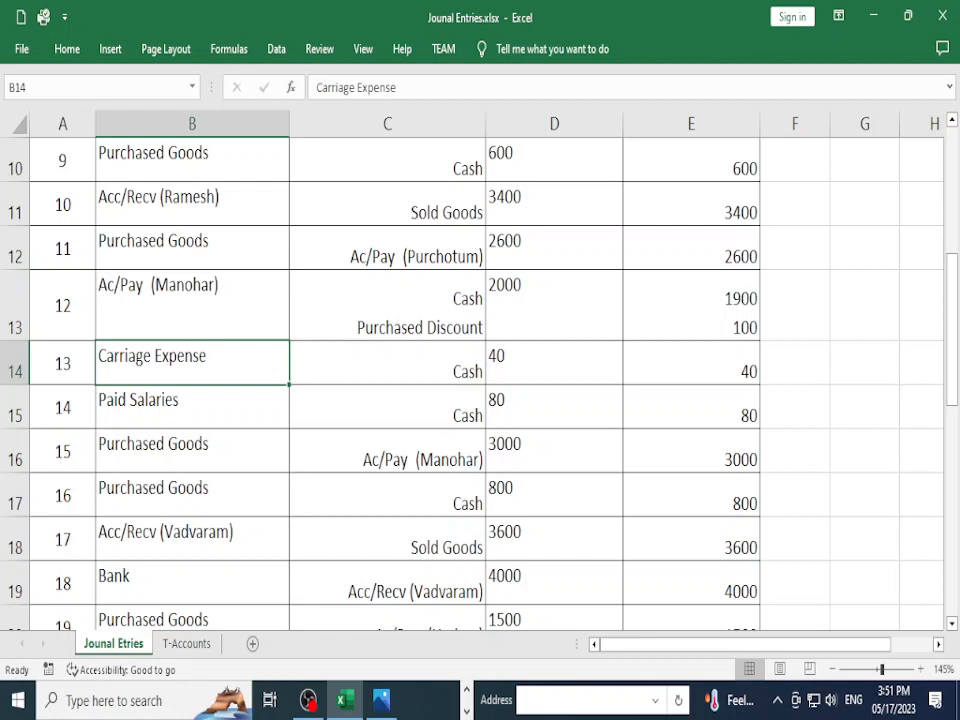
Step: Select entry 13's row and check its Carriage Expense debit against the Cash credit
key(Left)
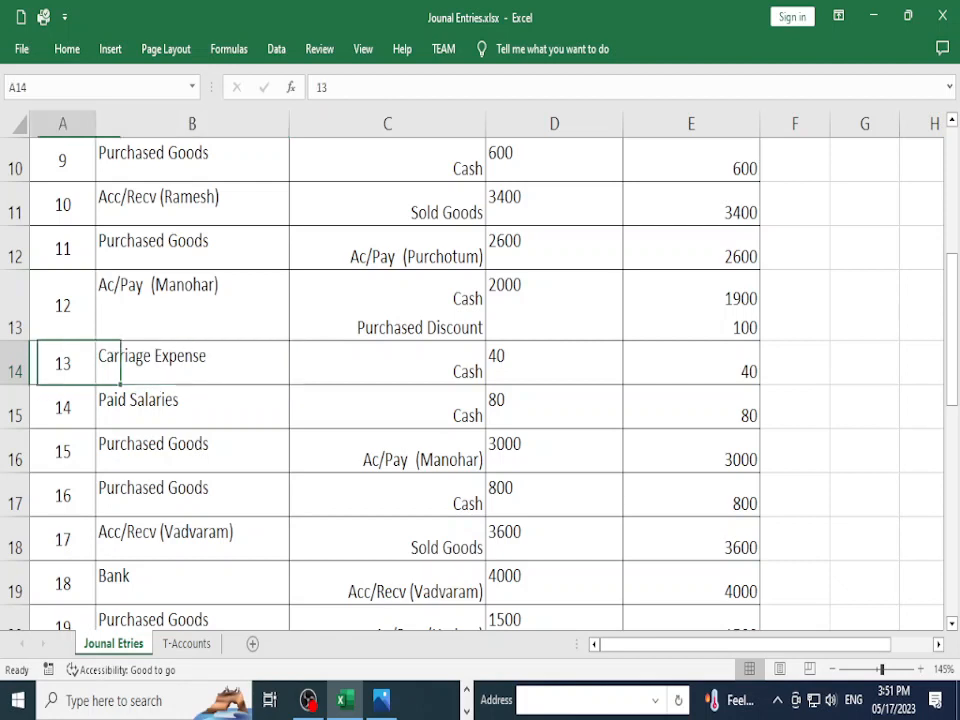
key(shift+Right)
key(shift+Right)
key(shift+Right)
key(shift+Right)
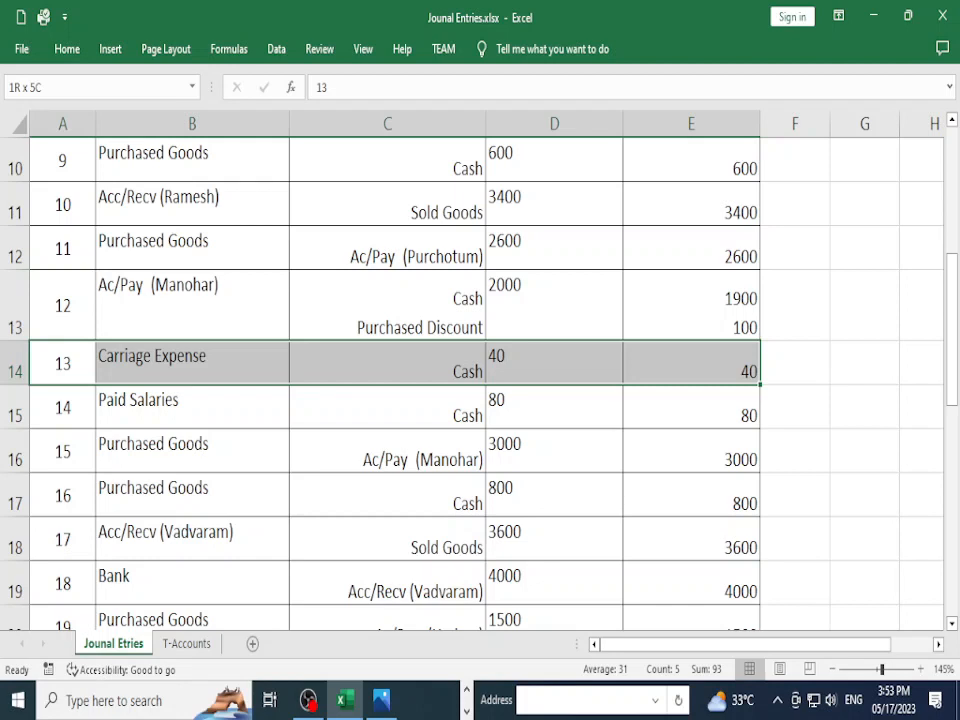
click(387, 363)
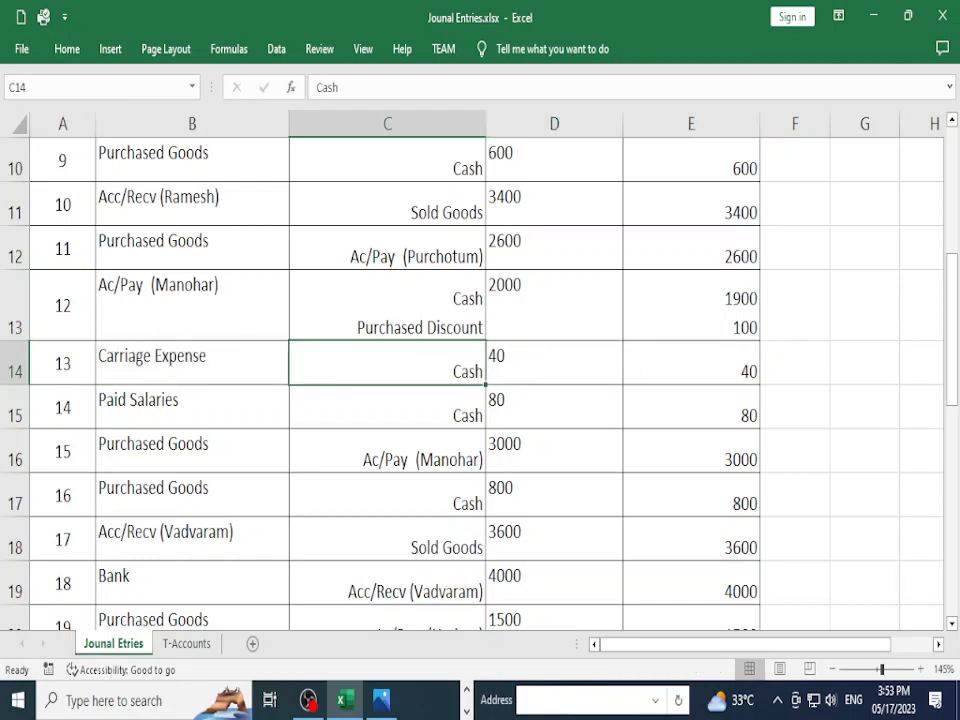
click(192, 363)
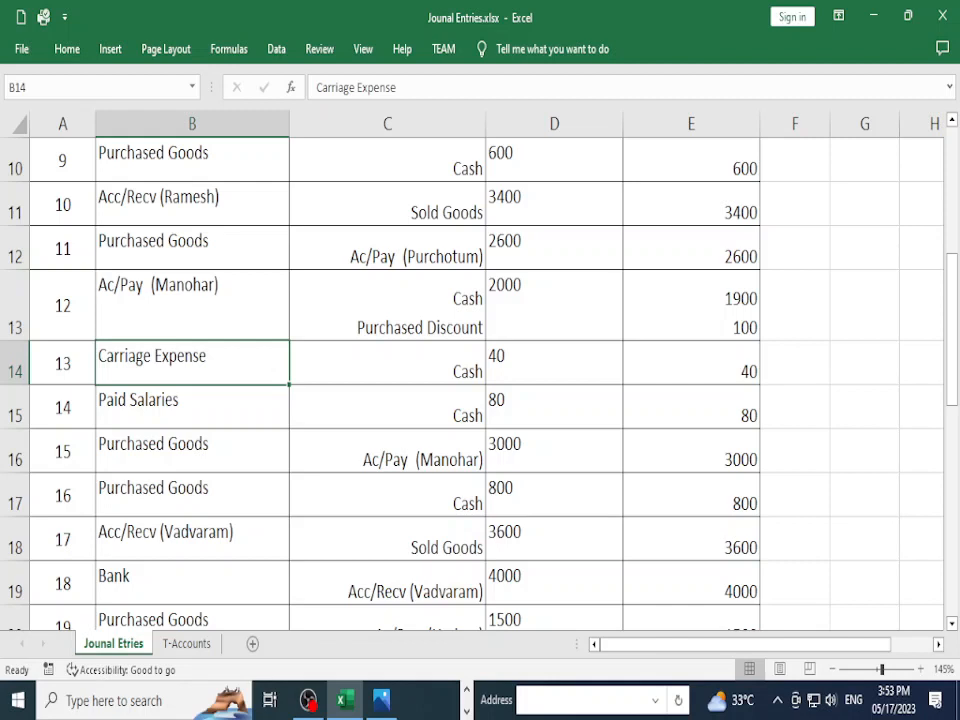
Step: Select entry 14's Paid Salaries row together with its 80 amounts
click(192, 407)
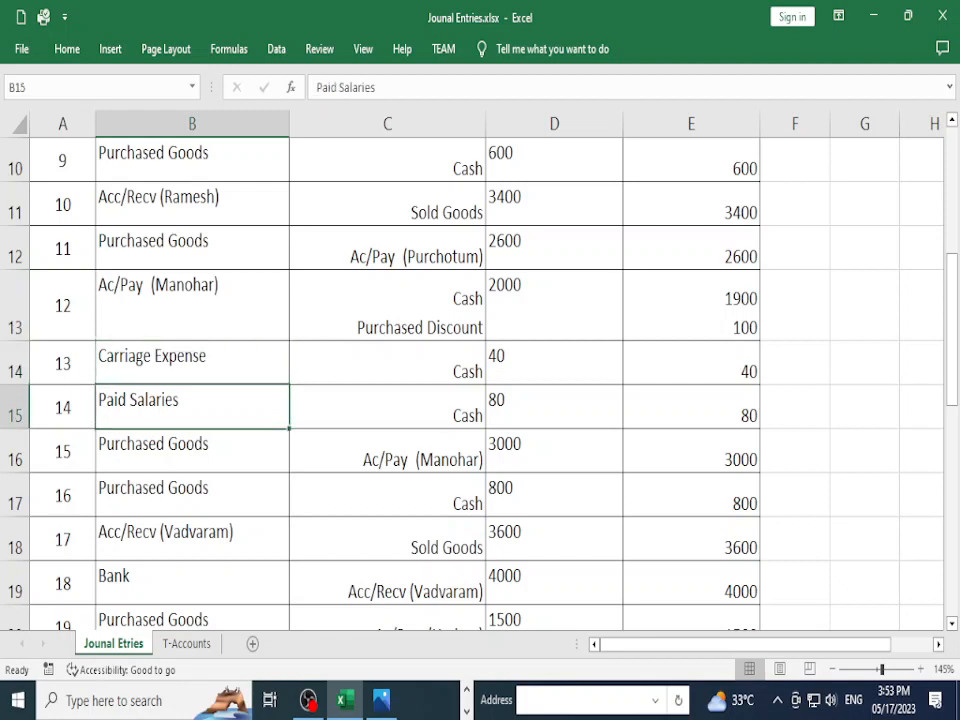
key(shift+Right)
key(shift+Right)
key(shift+Right)
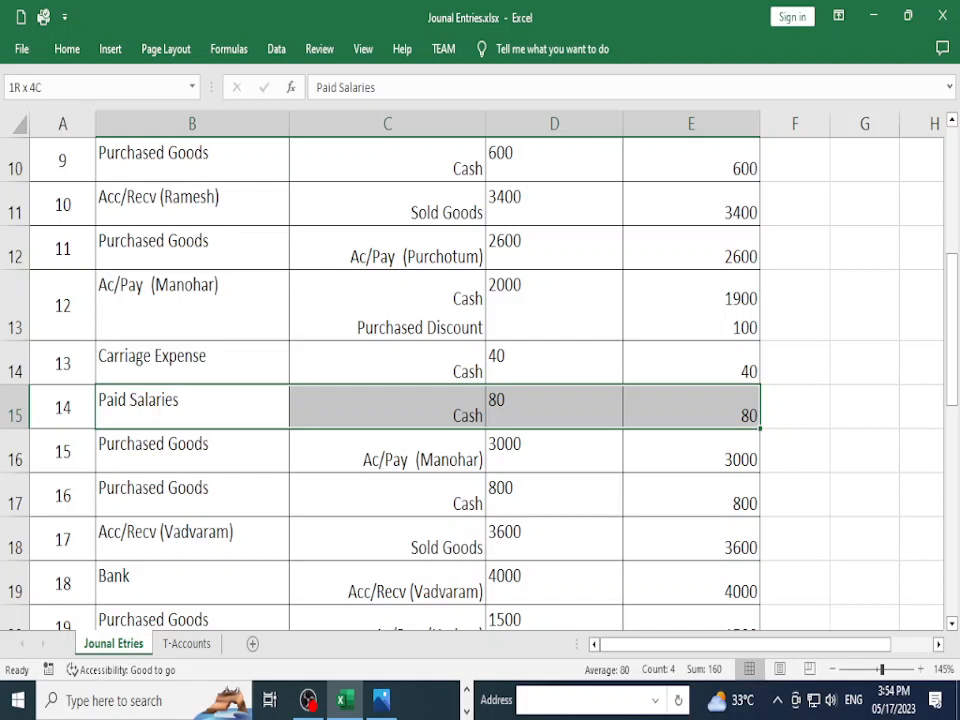
Step: Select entry 15's row: Purchased Goods 3000 against a supplier's payable account
key(Down)
key(Down)
key(Up)
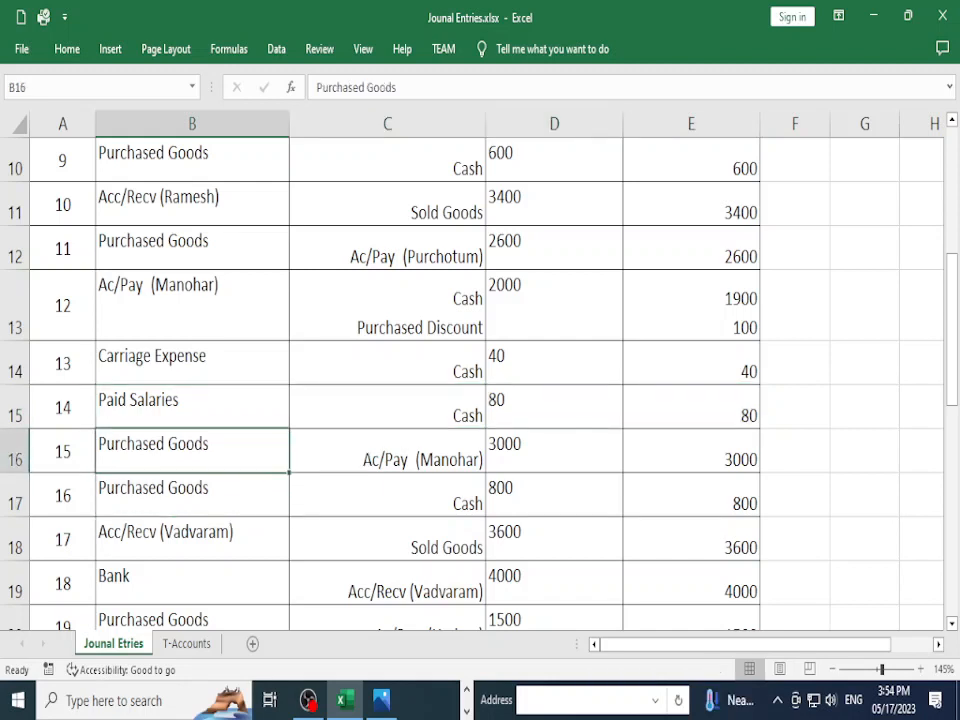
key(shift+Right)
key(shift+Right)
key(shift+Right)
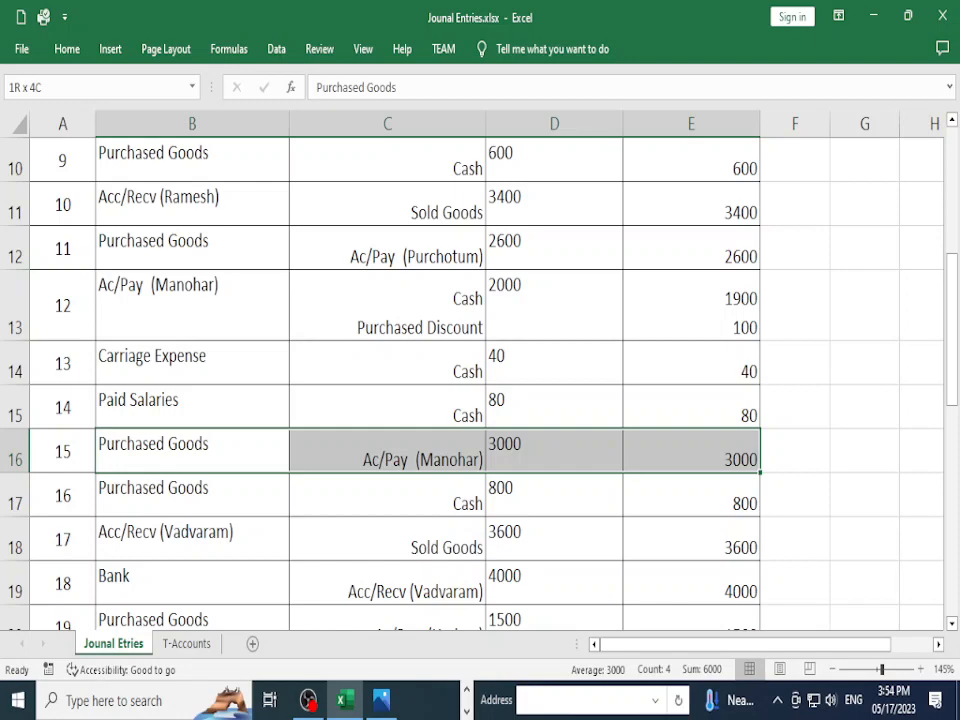
Step: Select B18:C18, entry 17's customer receivable debit and Sold Goods credit account names
scroll(480, 380, down, 1)
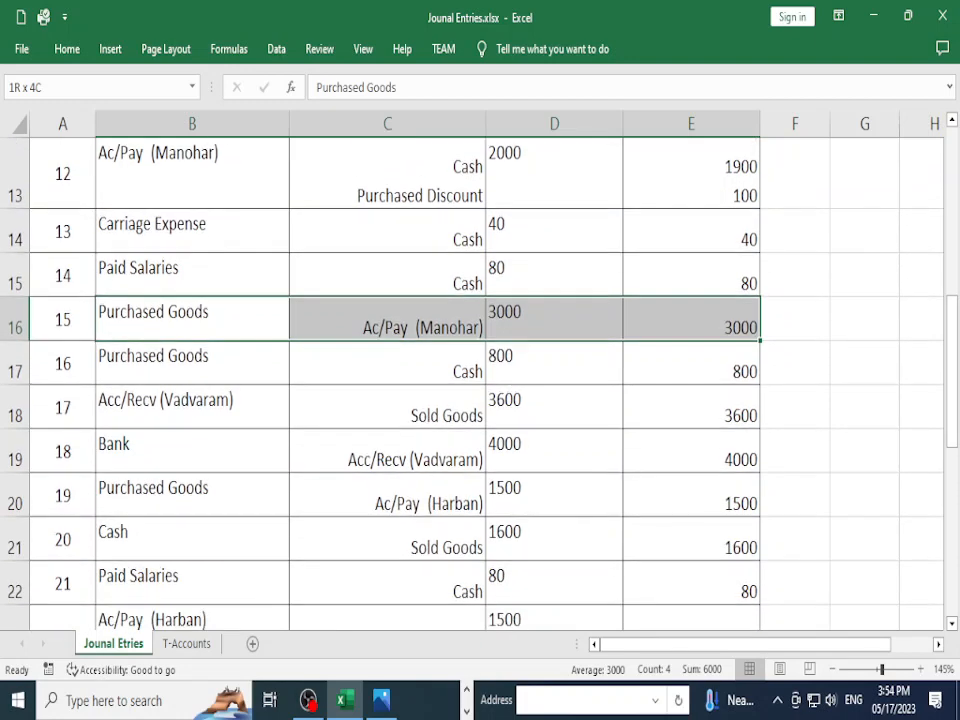
click(192, 407)
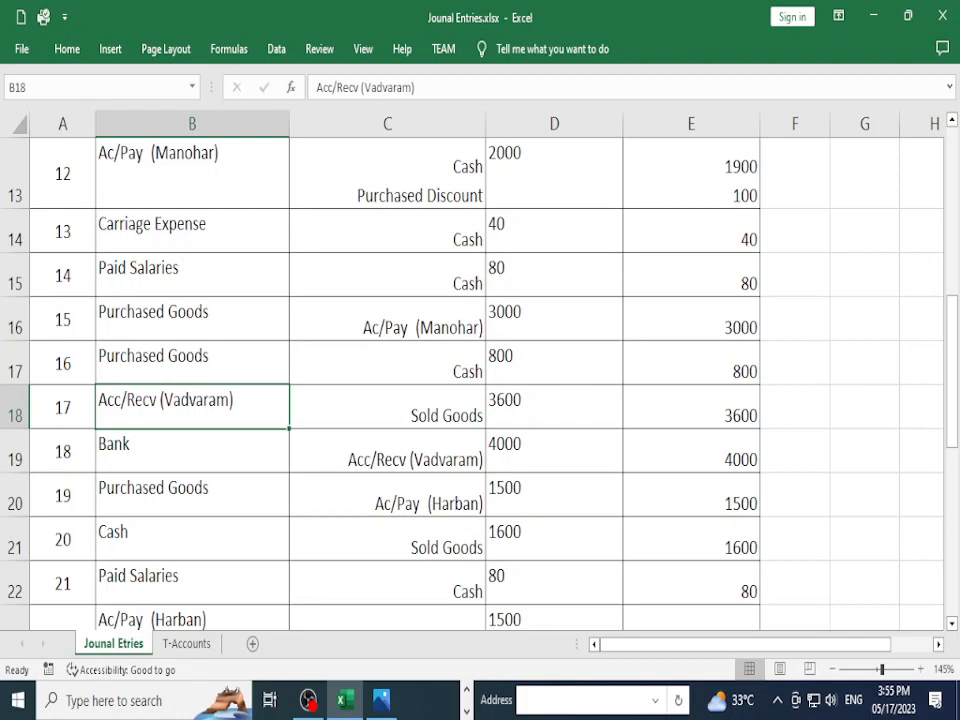
click(387, 407)
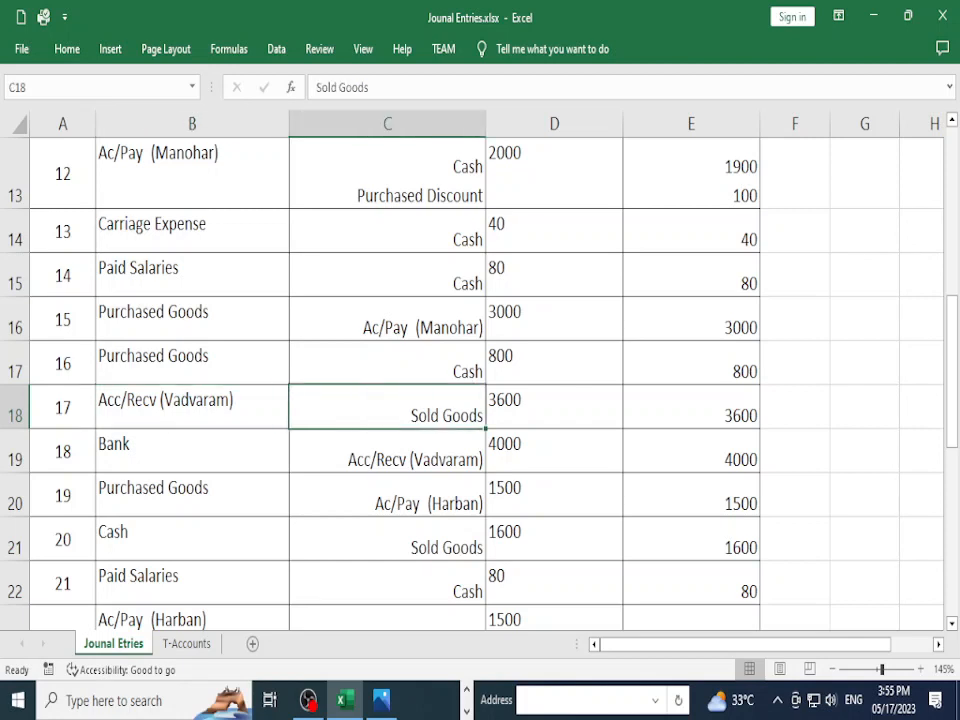
click(192, 407)
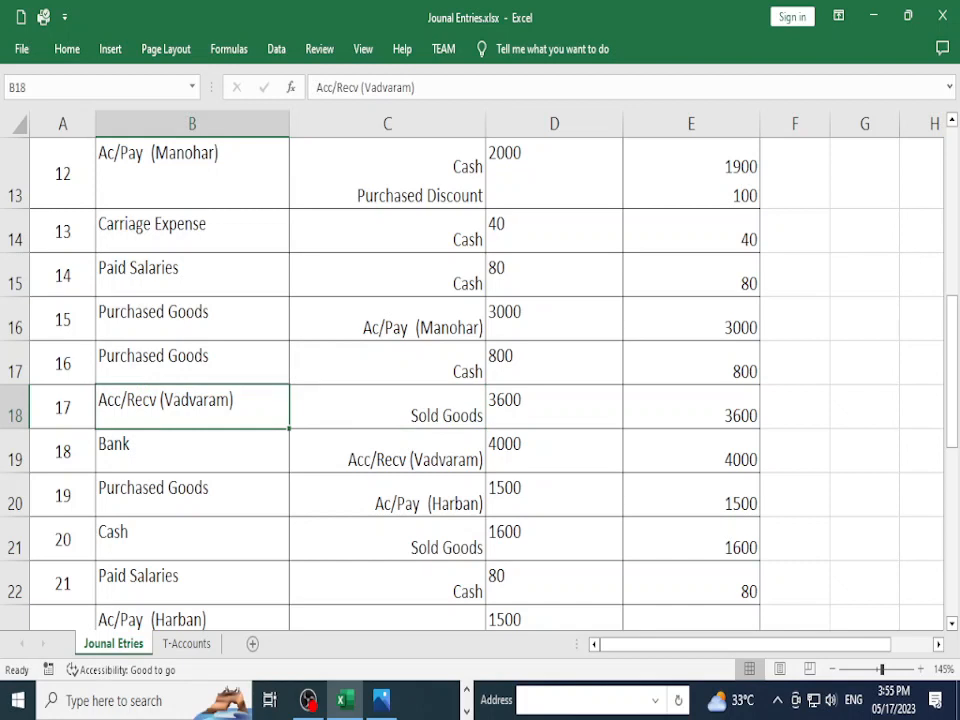
key(shift+Right)
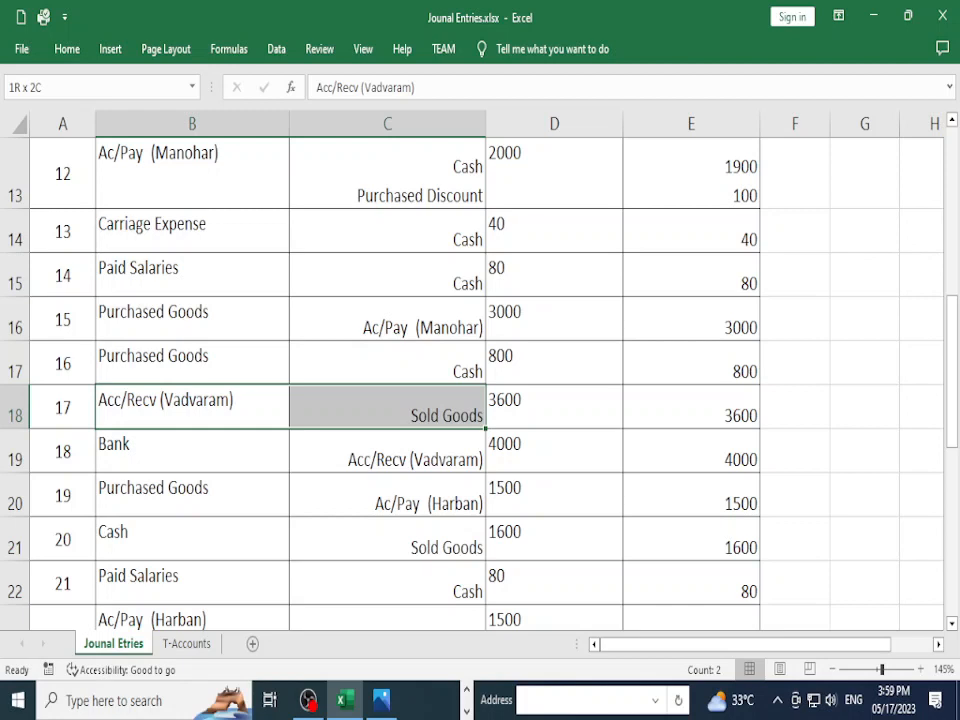
key(Down)
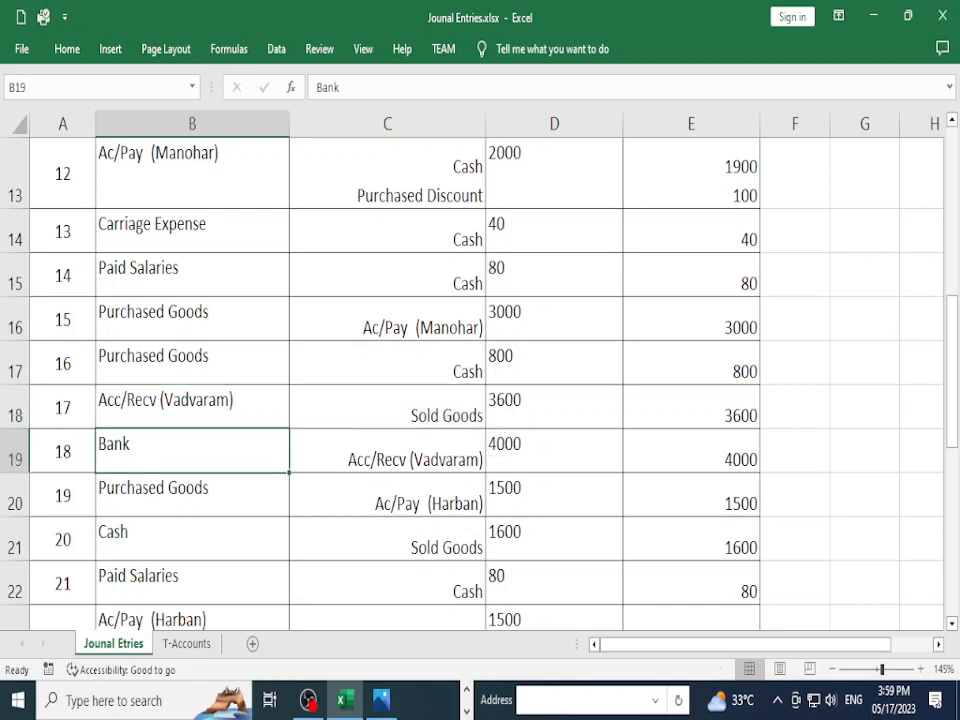
key(shift+Right)
key(shift+Right)
key(shift+Right)
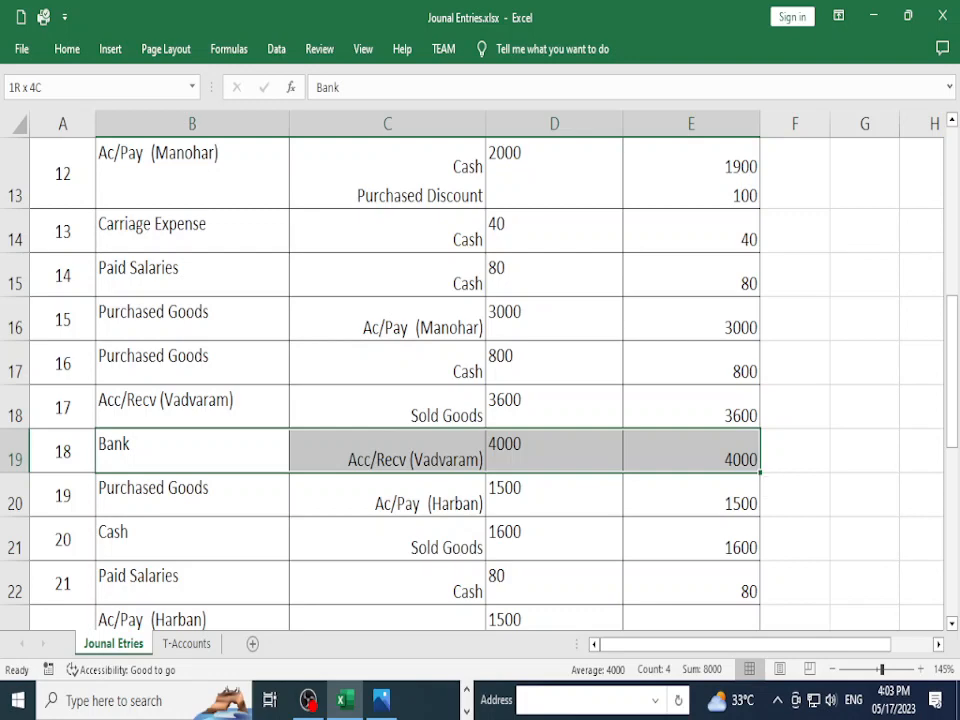
scroll(480, 380, up, 1)
scroll(480, 380, up, 1)
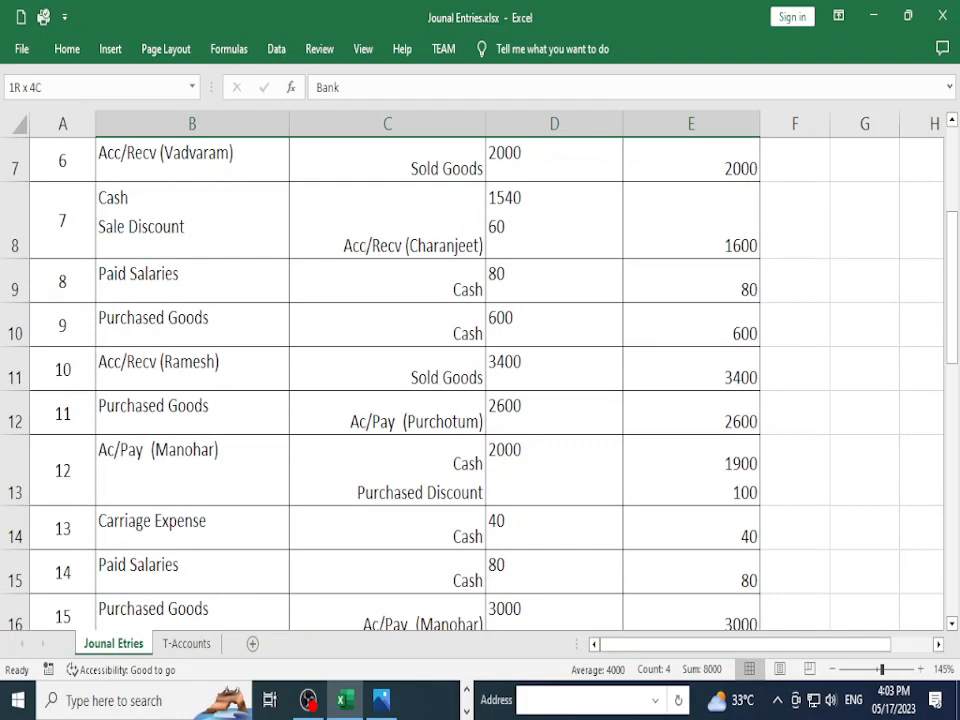
scroll(380, 380, down, 1)
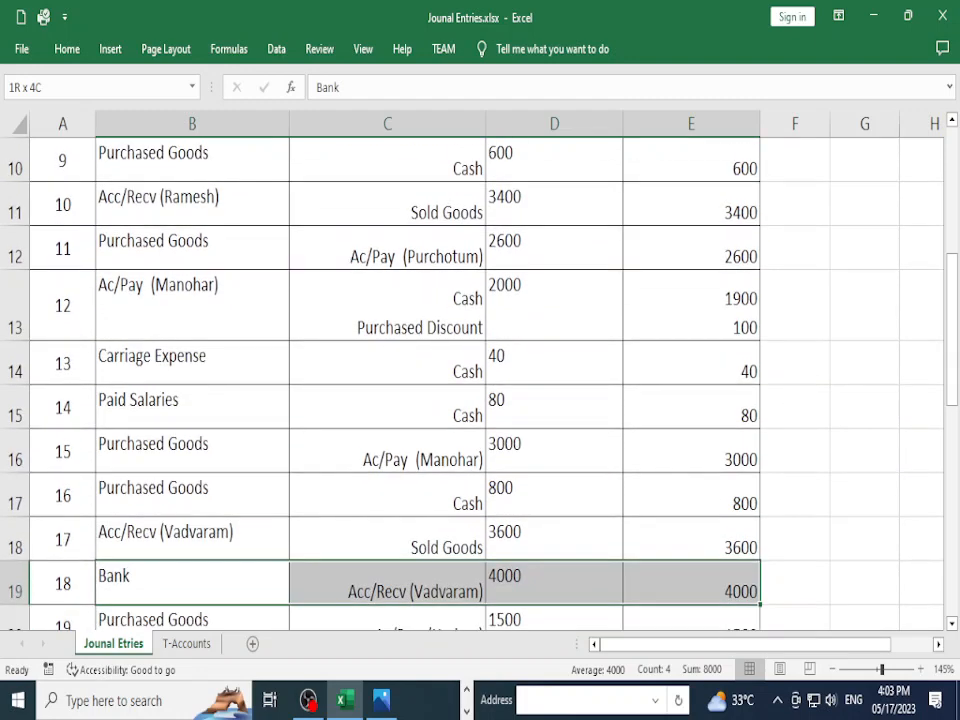
click(192, 306)
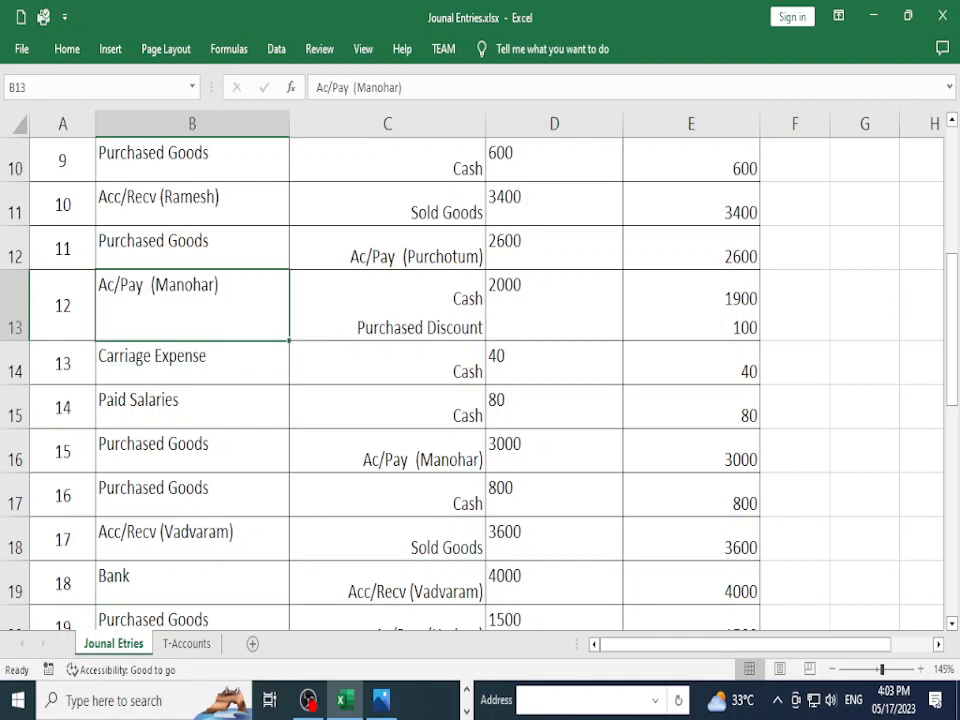
key(shift+Right)
key(shift+Right)
key(shift+Right)
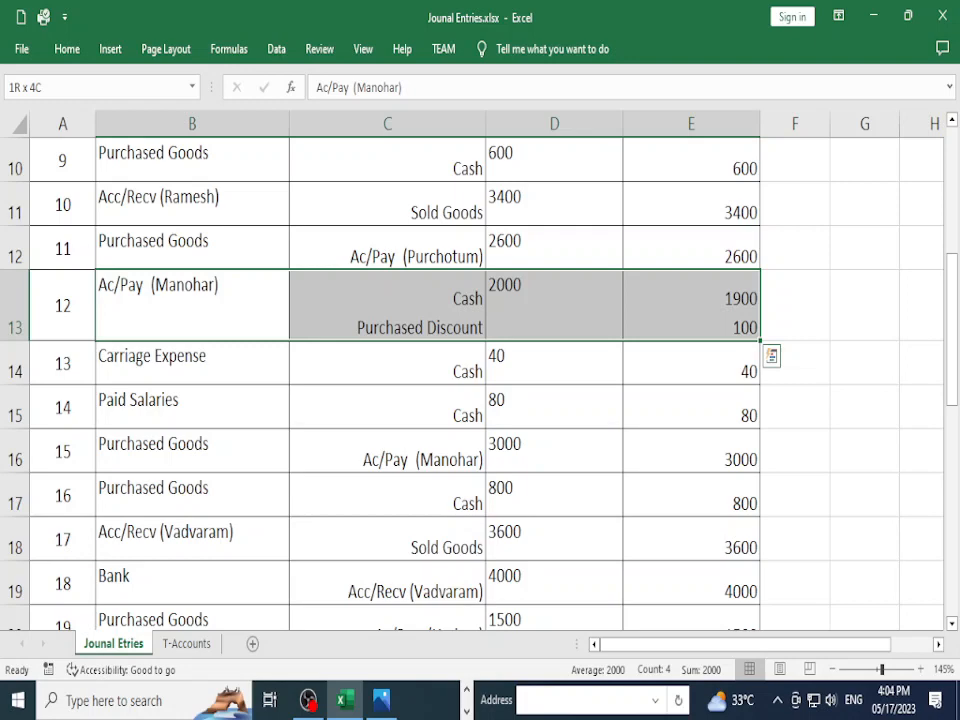
scroll(400, 380, down, 1)
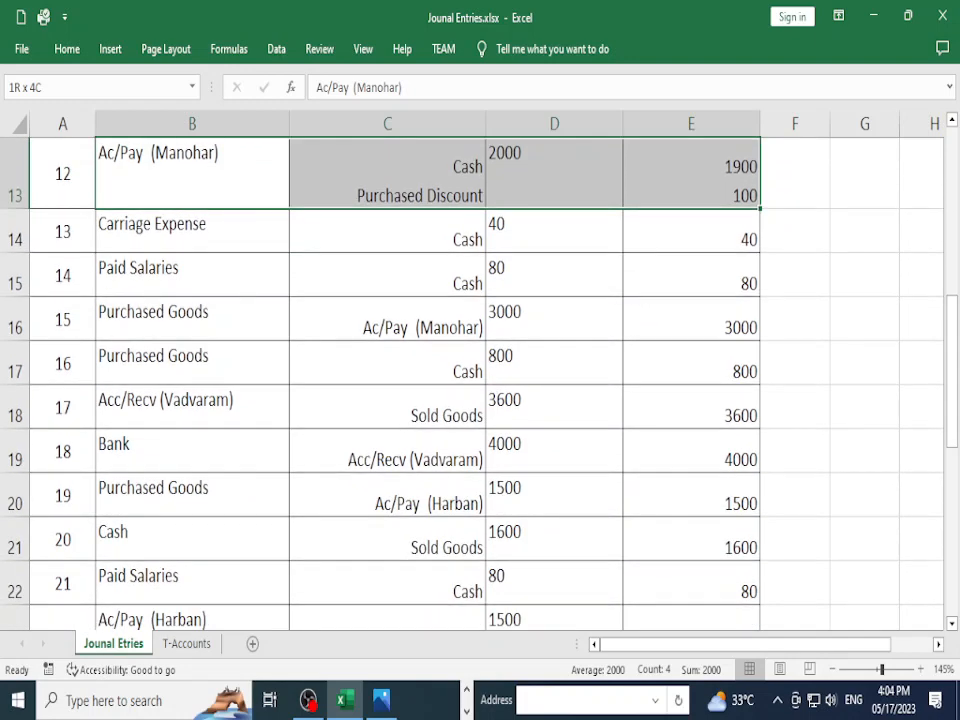
click(192, 407)
click(388, 407)
click(192, 407)
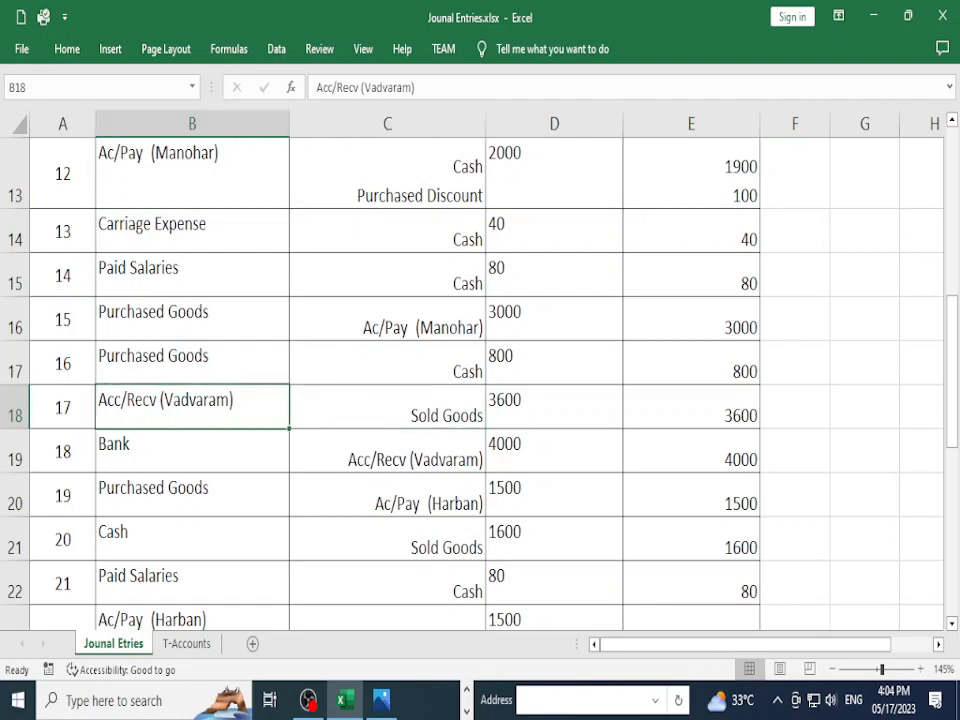
key(Down)
key(Down)
key(Down)
key(Down)
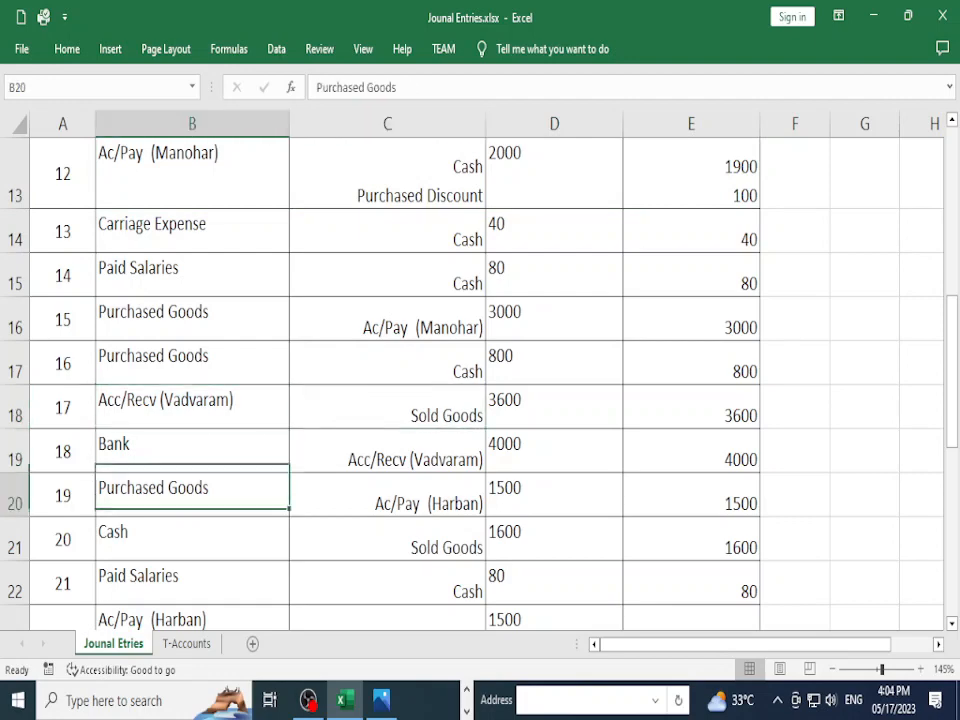
scroll(480, 380, down, 1)
key(Up)
key(Up)
key(Up)
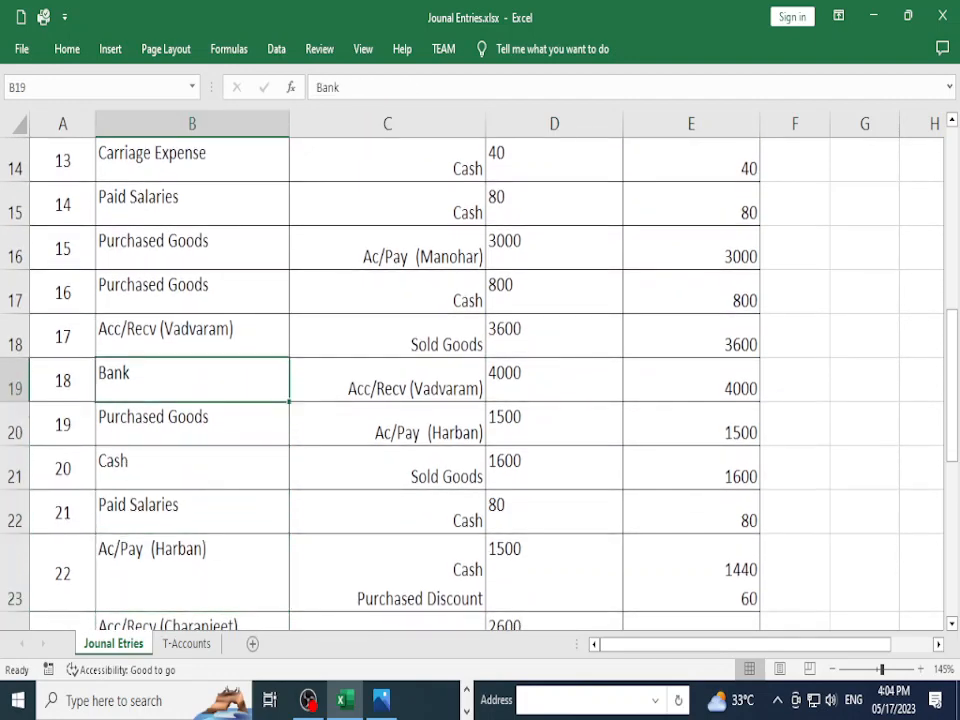
key(shift+Right)
key(shift+Right)
key(shift+Right)
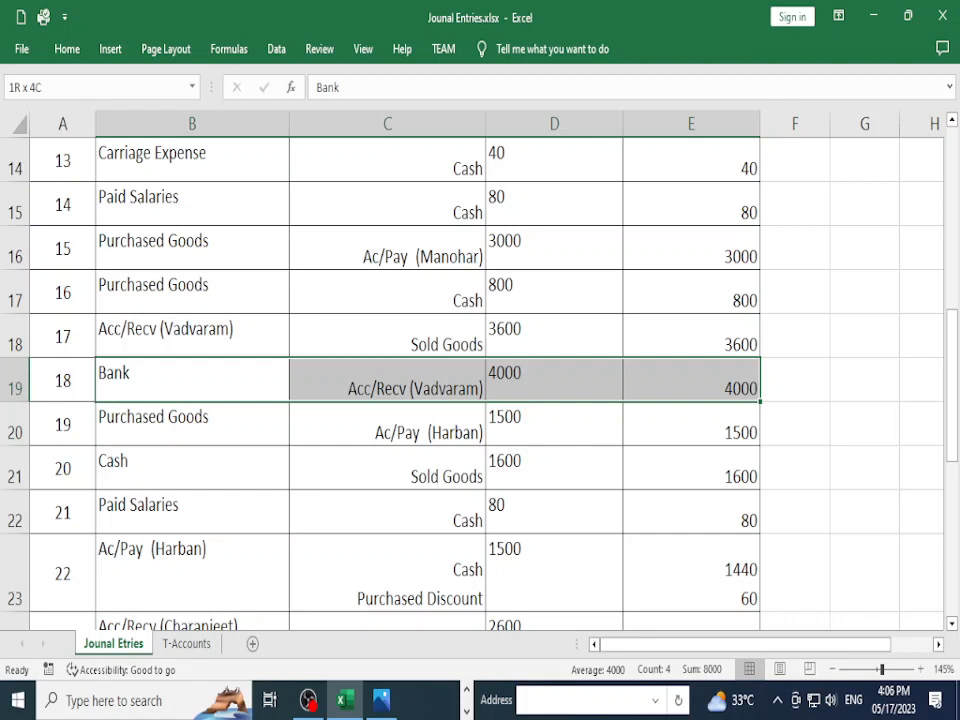
scroll(430, 380, down, 1)
click(192, 291)
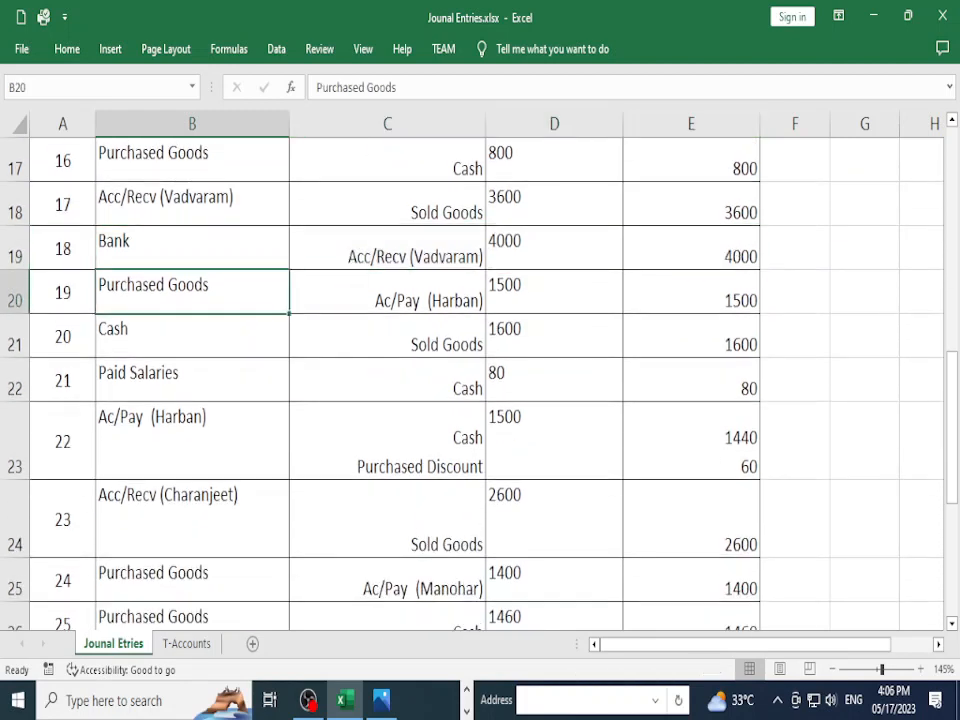
key(shift+Right)
key(shift+Right)
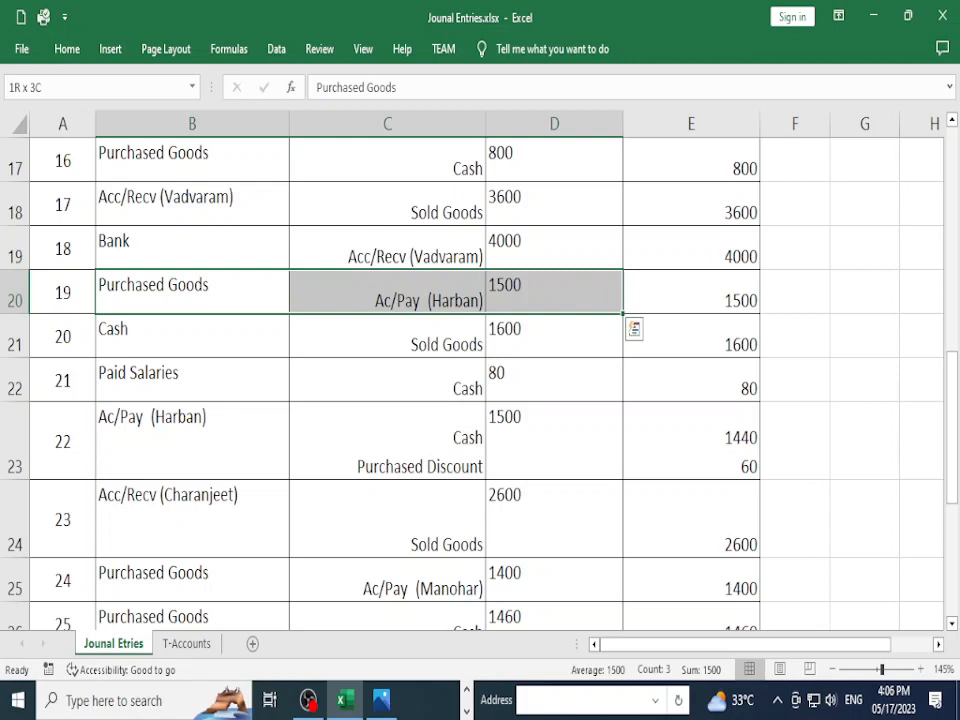
scroll(430, 380, down, 1)
click(192, 309)
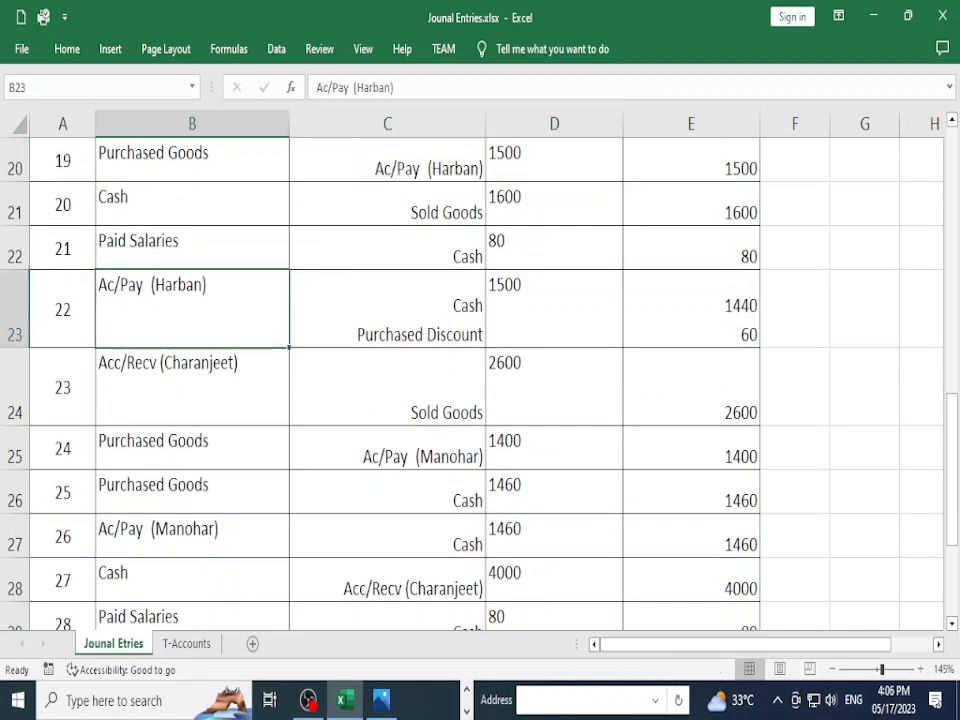
key(Up)
key(Up)
key(Up)
key(Up)
key(Up)
key(Down)
key(Down)
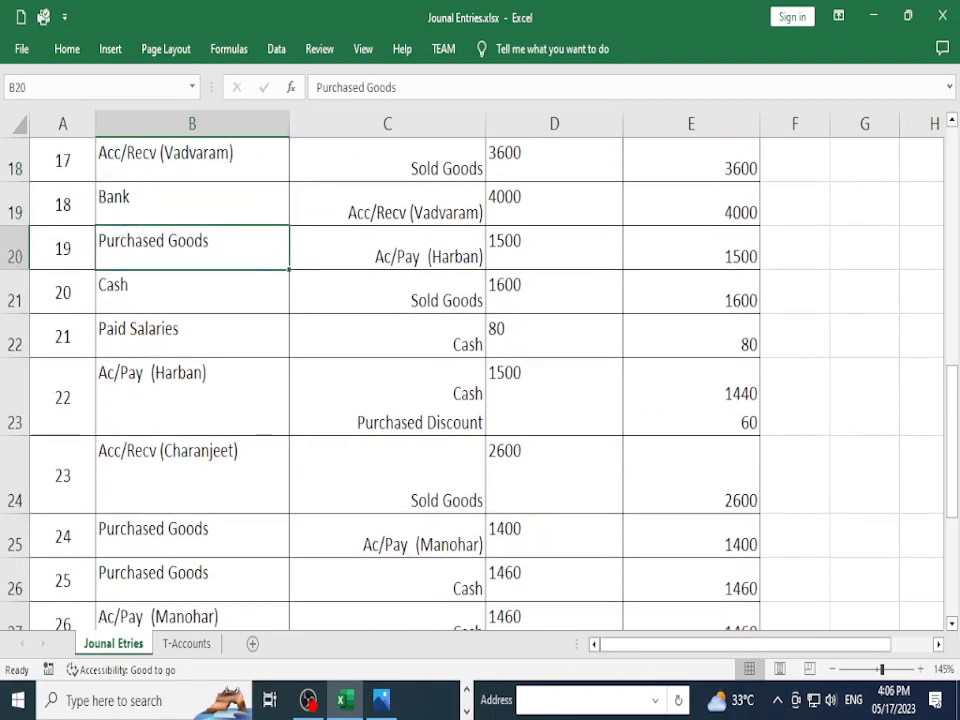
key(Up)
key(Down)
key(Down)
key(Down)
key(Down)
key(Down)
key(Down)
key(Down)
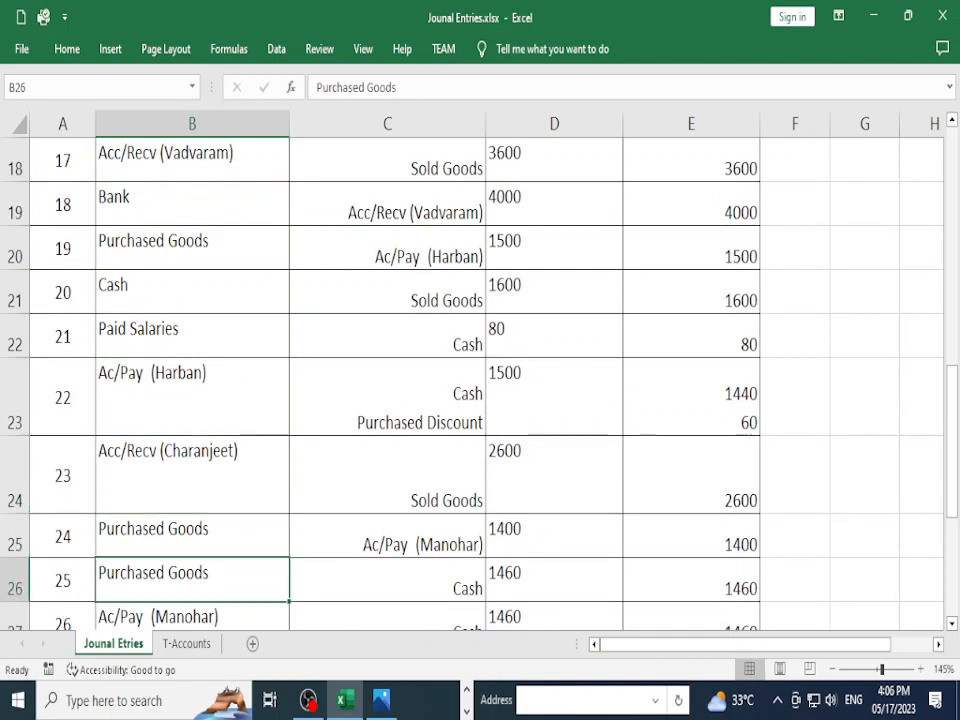
key(Up)
key(Up)
key(Up)
key(shift+Right)
key(shift+Right)
key(shift+Right)
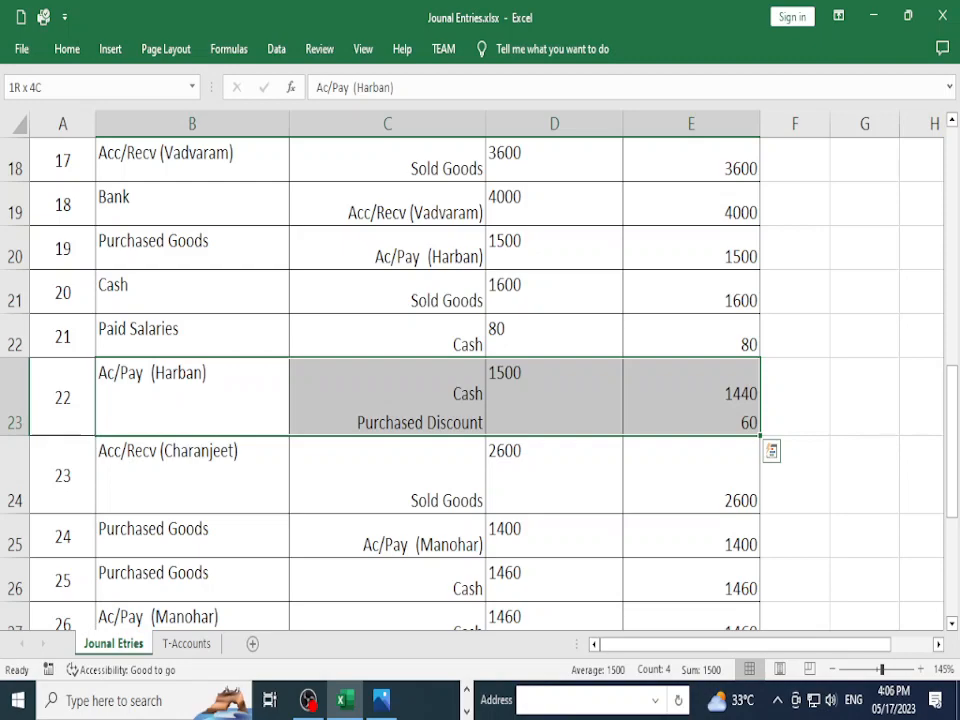
scroll(480, 380, up, 3)
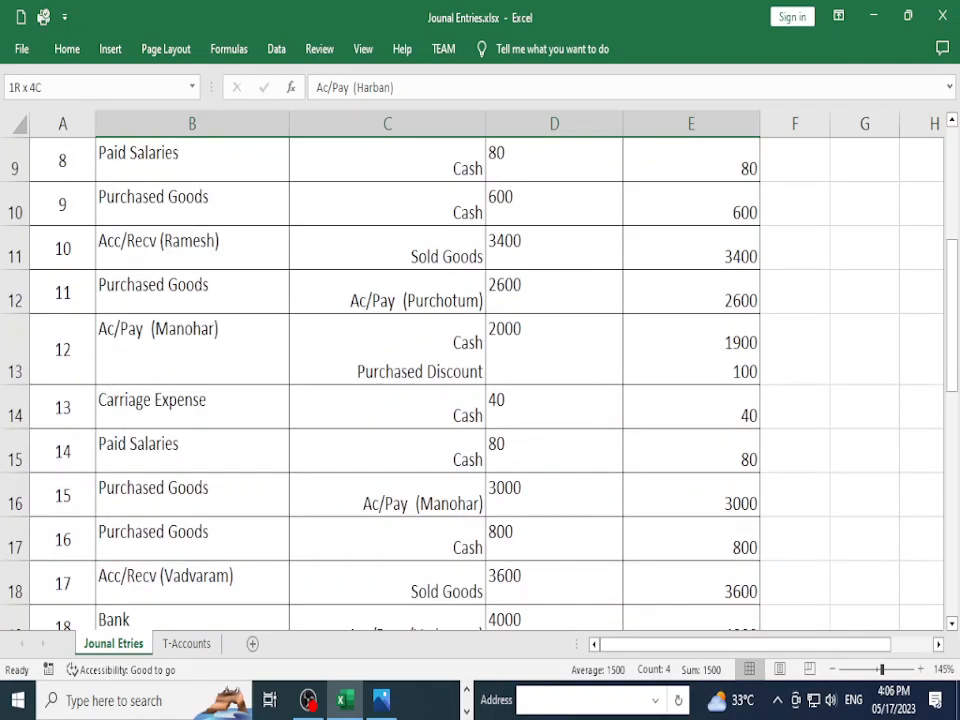
scroll(480, 380, down, 2)
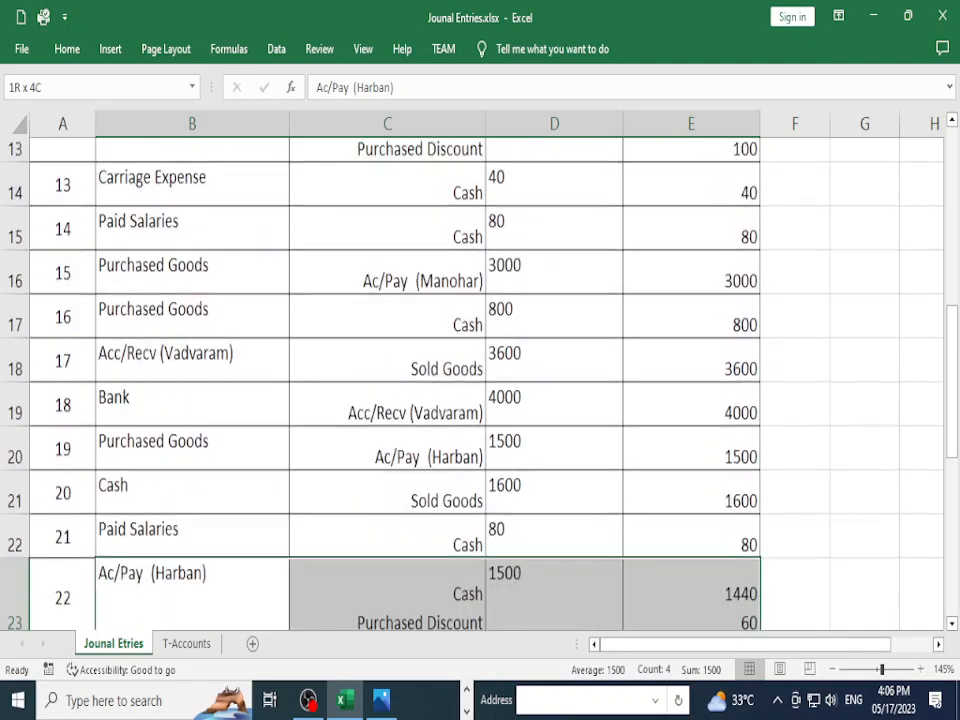
click(192, 380)
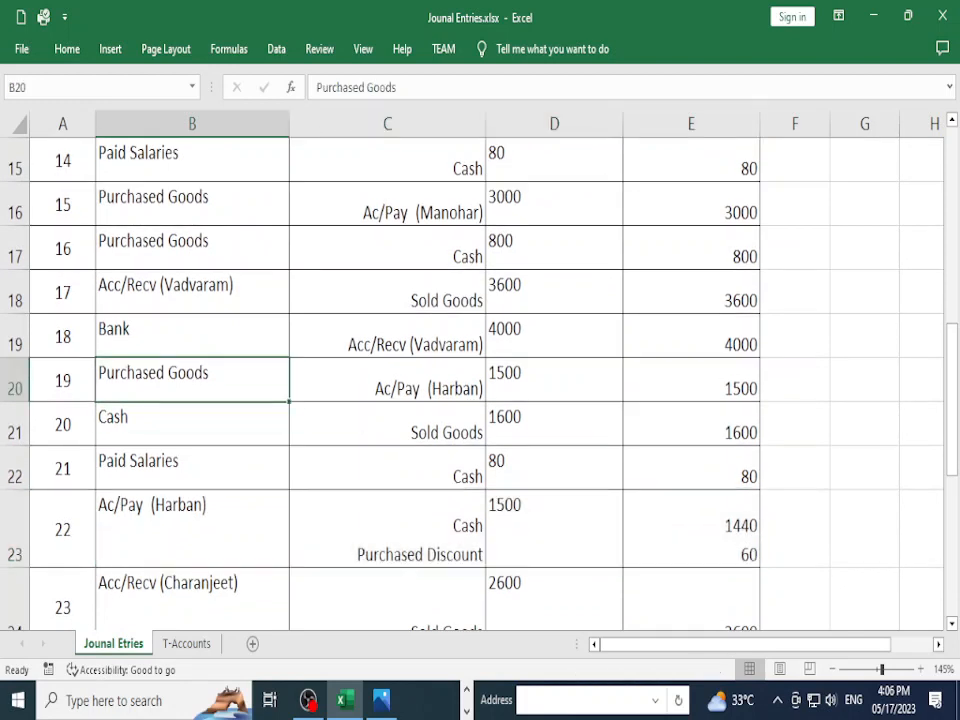
click(387, 380)
click(192, 380)
click(387, 380)
click(192, 380)
drag(192, 380, 690, 380)
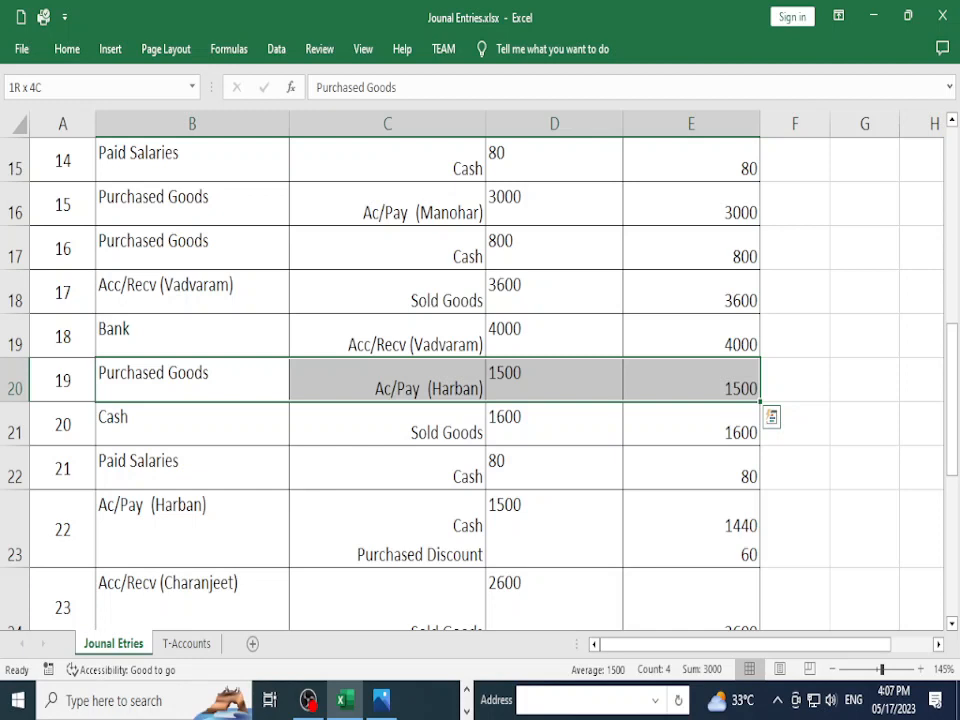
key(Up)
key(Down)
key(Down)
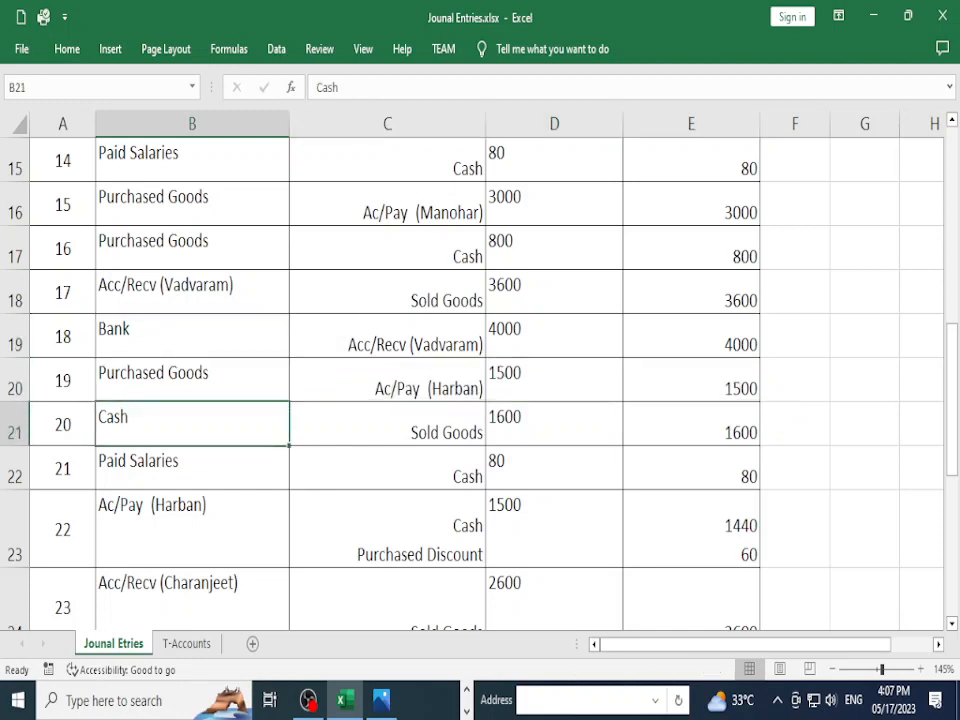
key(shift+Right)
key(shift+Right)
key(shift+Right)
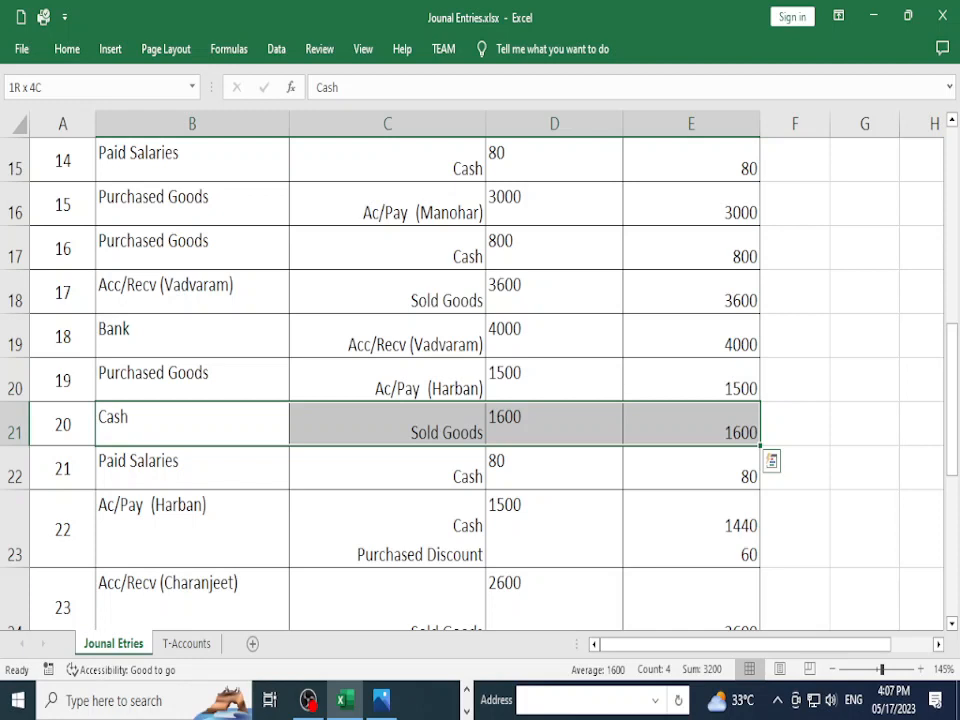
key(Down)
key(Down)
key(Up)
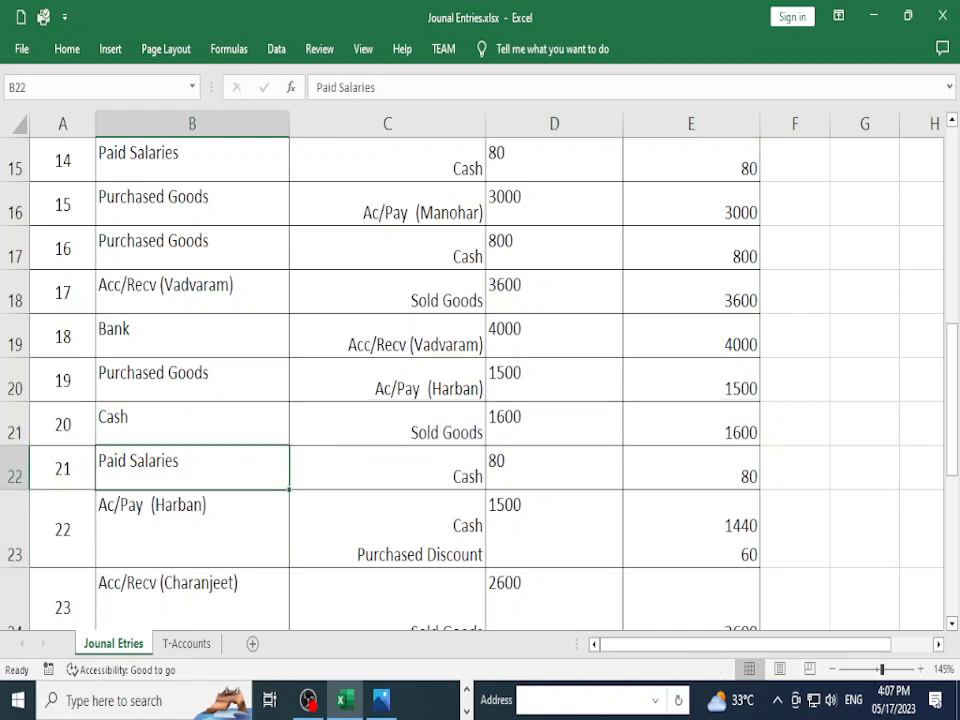
key(shift+Right)
key(shift+Right)
key(shift+Right)
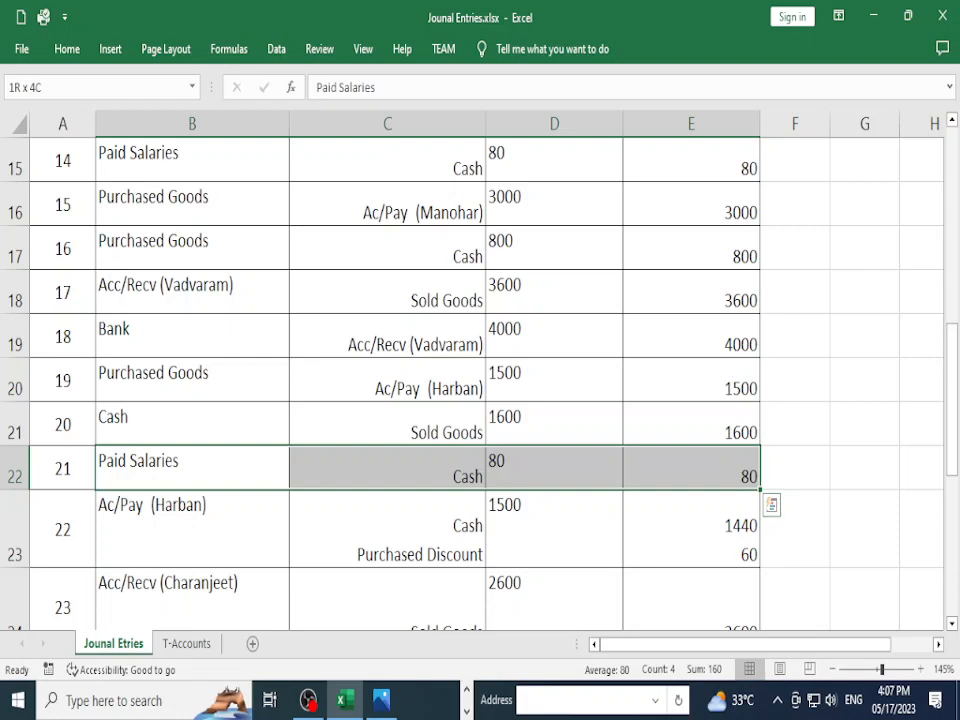
key(Down)
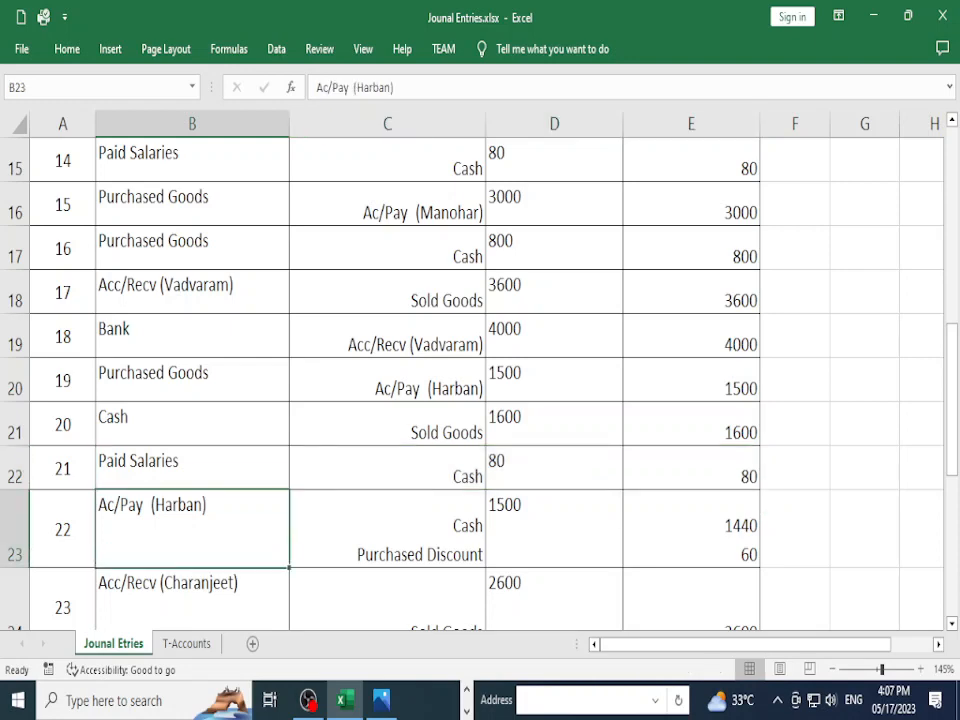
key(shift+Right)
key(shift+Right)
key(Down)
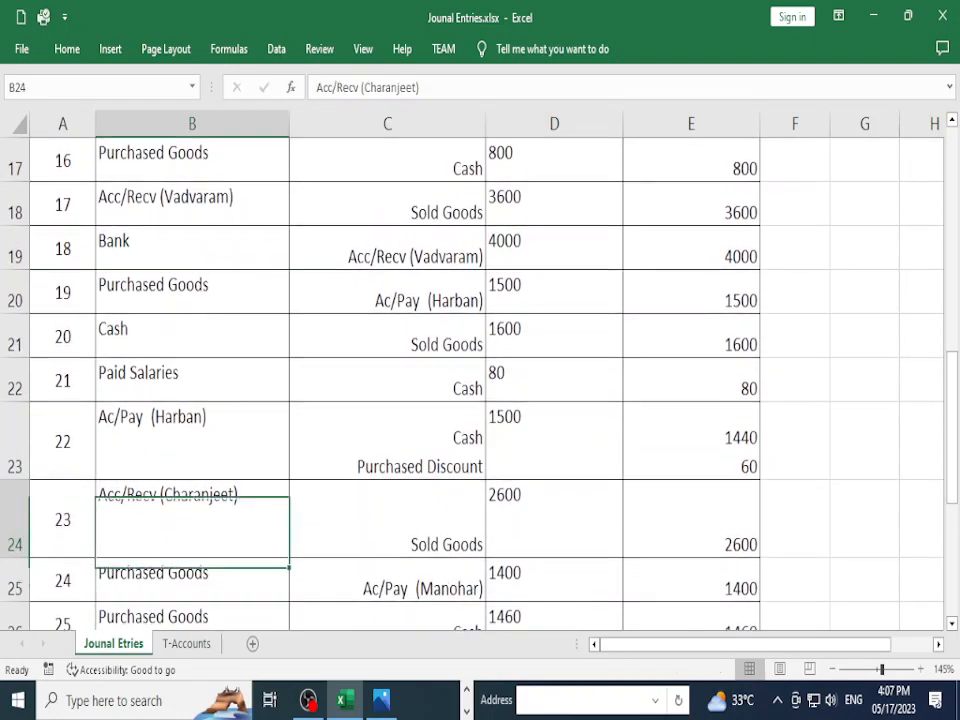
key(Up)
key(shift+Right)
key(shift+Right)
key(shift+Right)
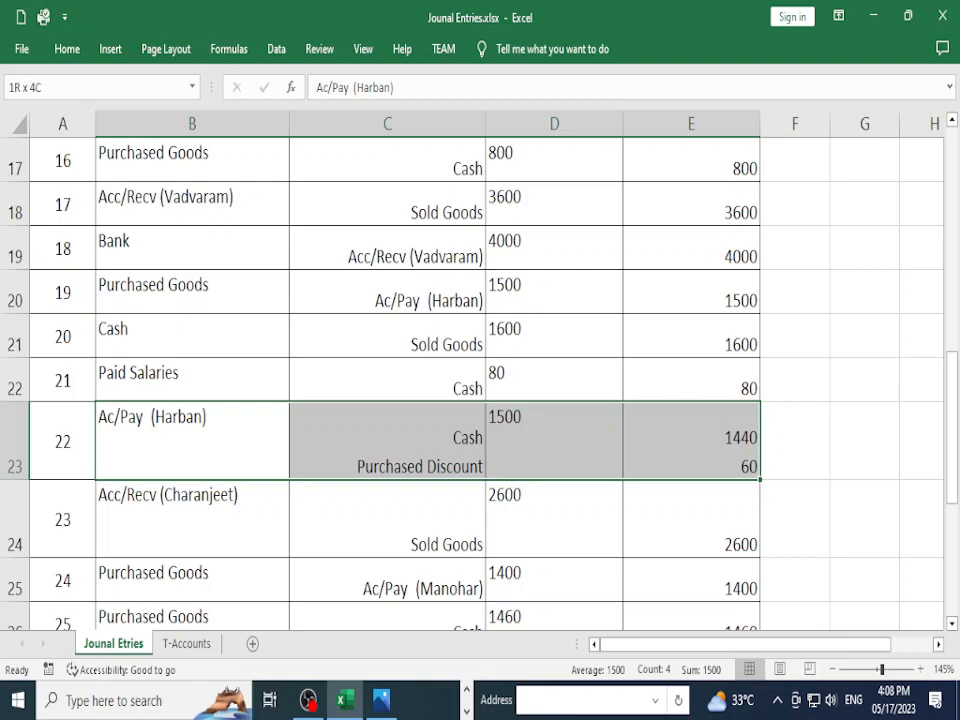
scroll(380, 380, down, 2)
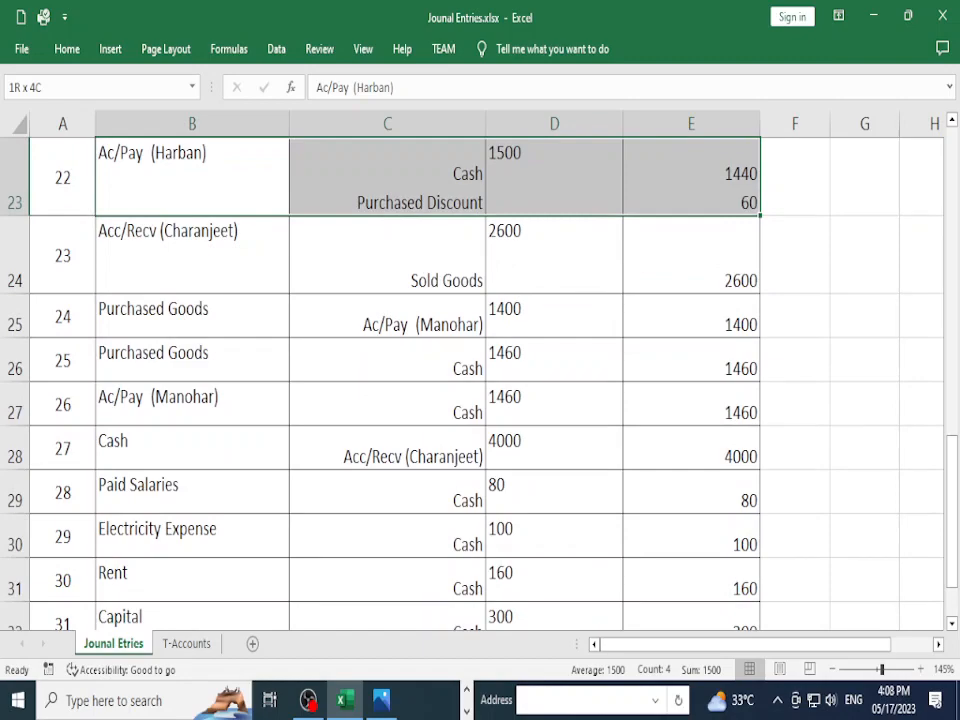
scroll(380, 380, down, 2)
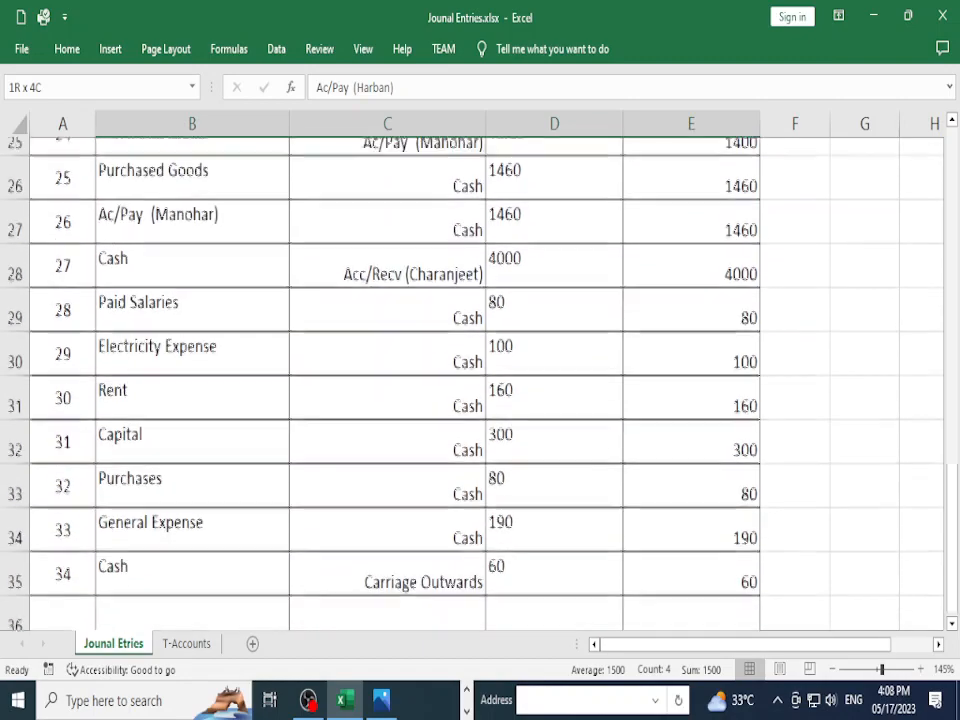
scroll(380, 380, up, 1)
scroll(380, 380, up, 1)
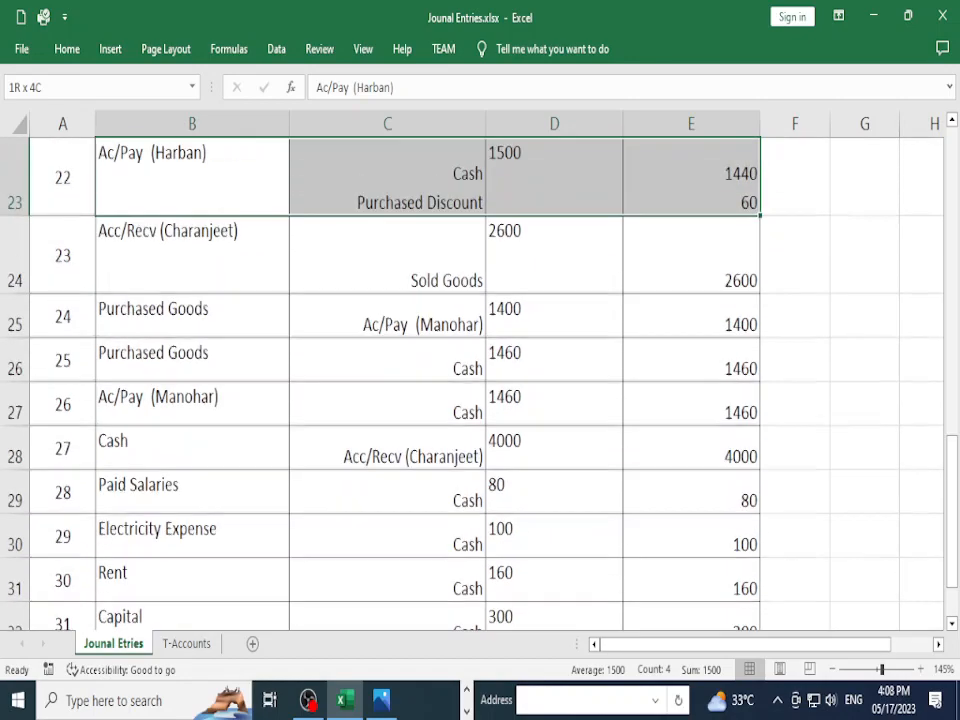
click(191, 359)
scroll(191, 359, down, 1)
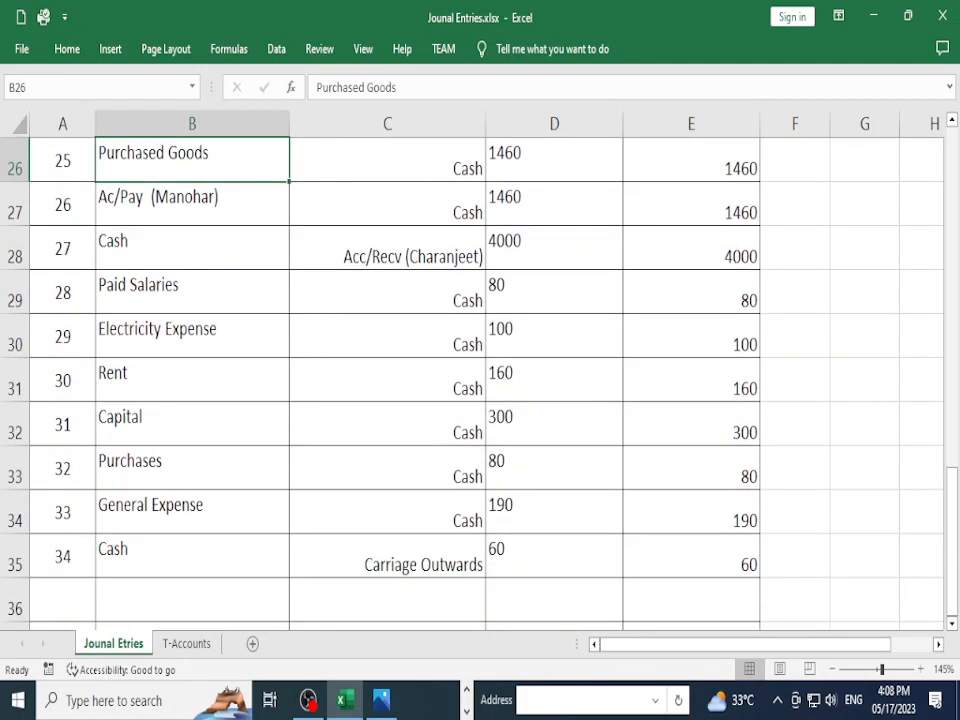
key(Down)
key(shift+Right)
key(Down)
key(Down)
key(Up)
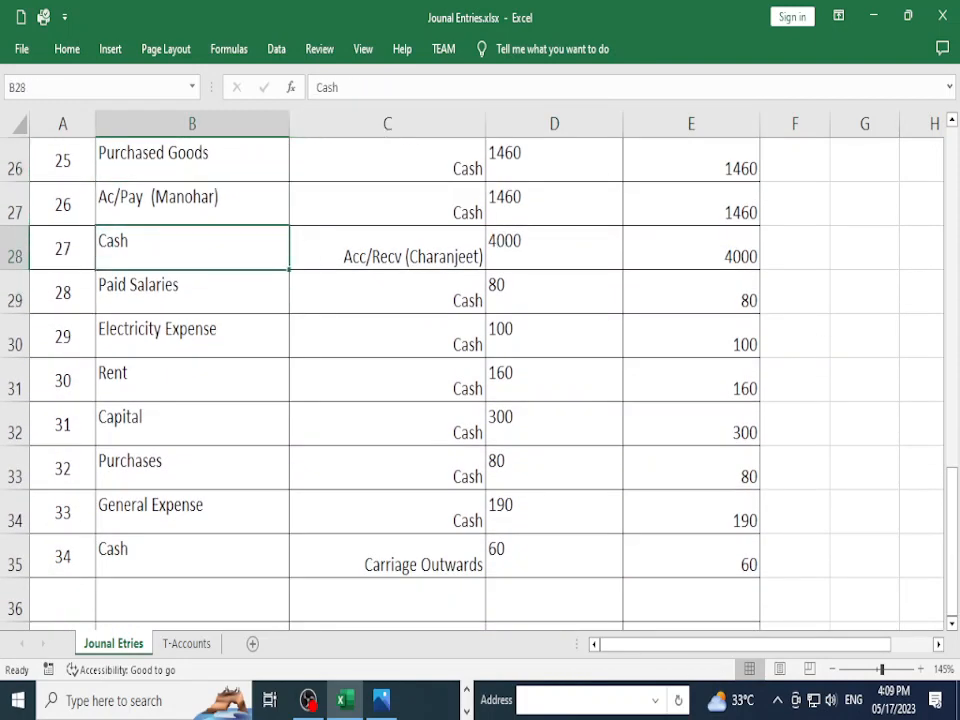
key(shift+Right)
key(shift+Right)
key(shift+Right)
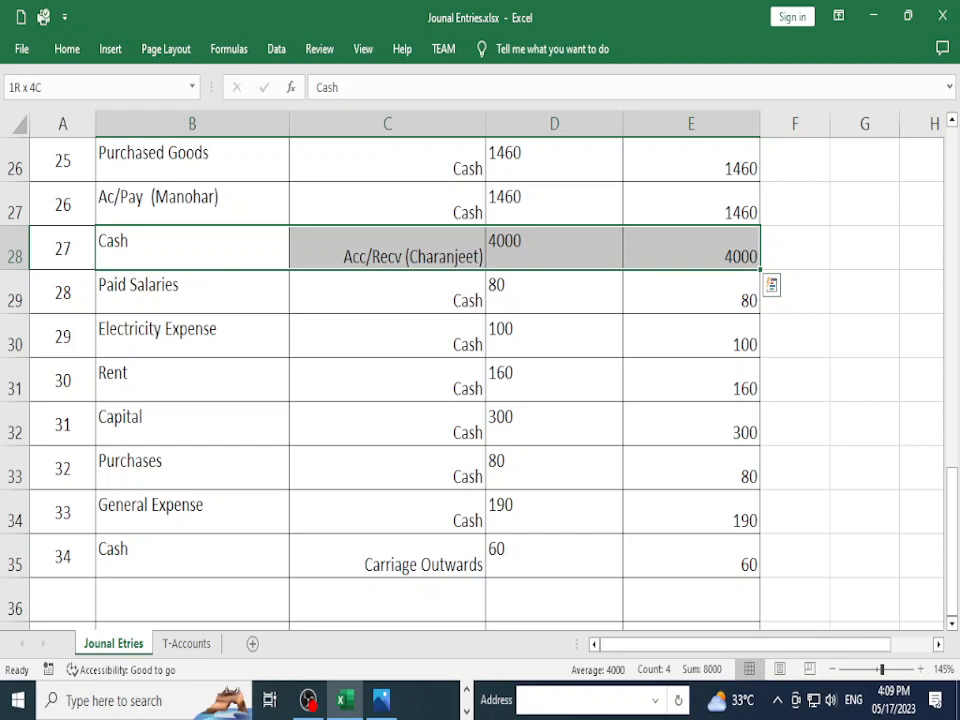
key(Down)
key(Down)
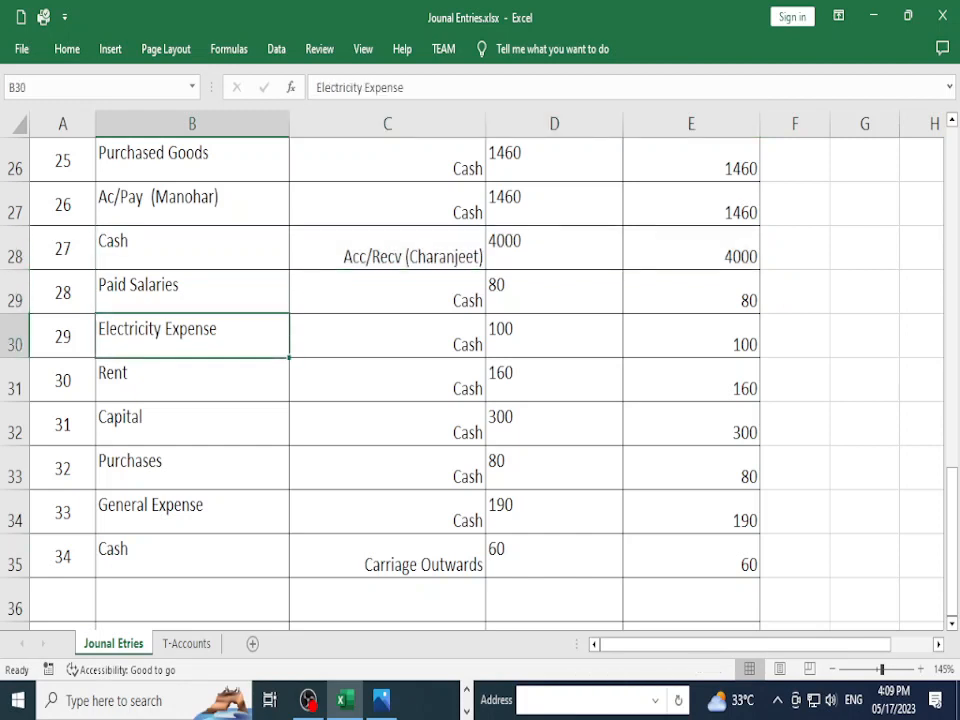
key(Up)
key(Down)
key(Up)
key(Up)
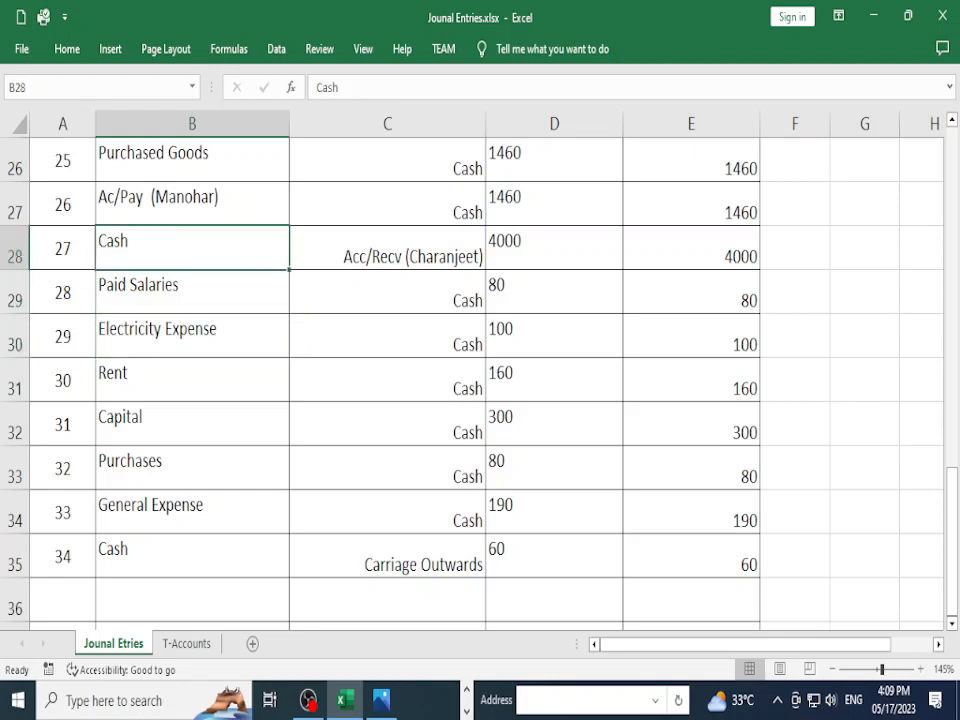
key(Up)
key(shift+Right)
key(shift+Right)
key(shift+Right)
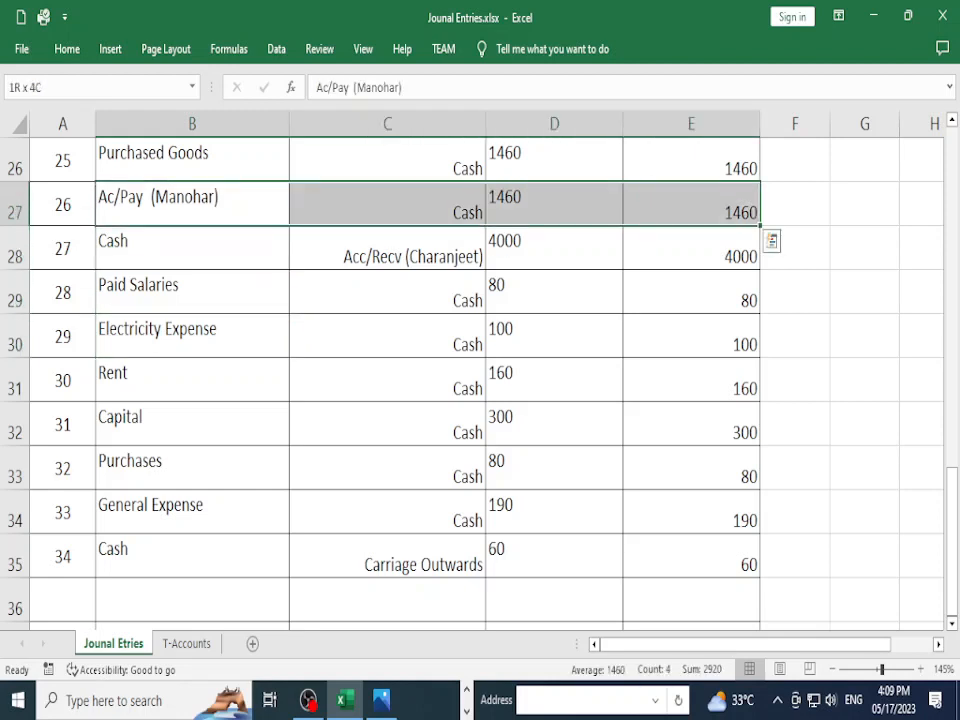
key(Up)
key(Up)
key(Down)
key(Down)
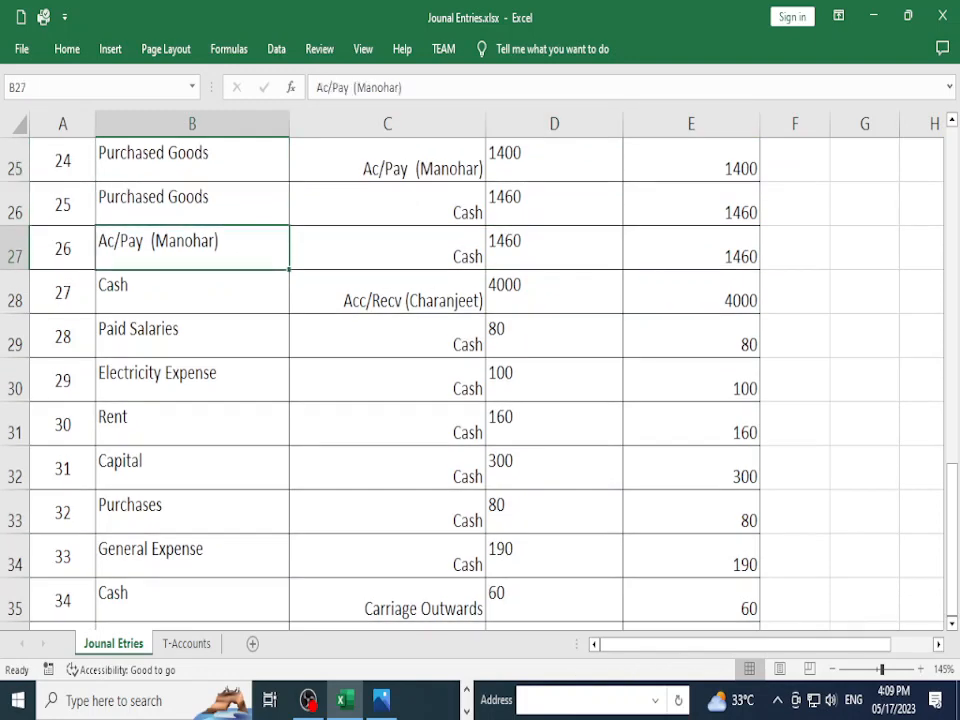
key(alt+Tab)
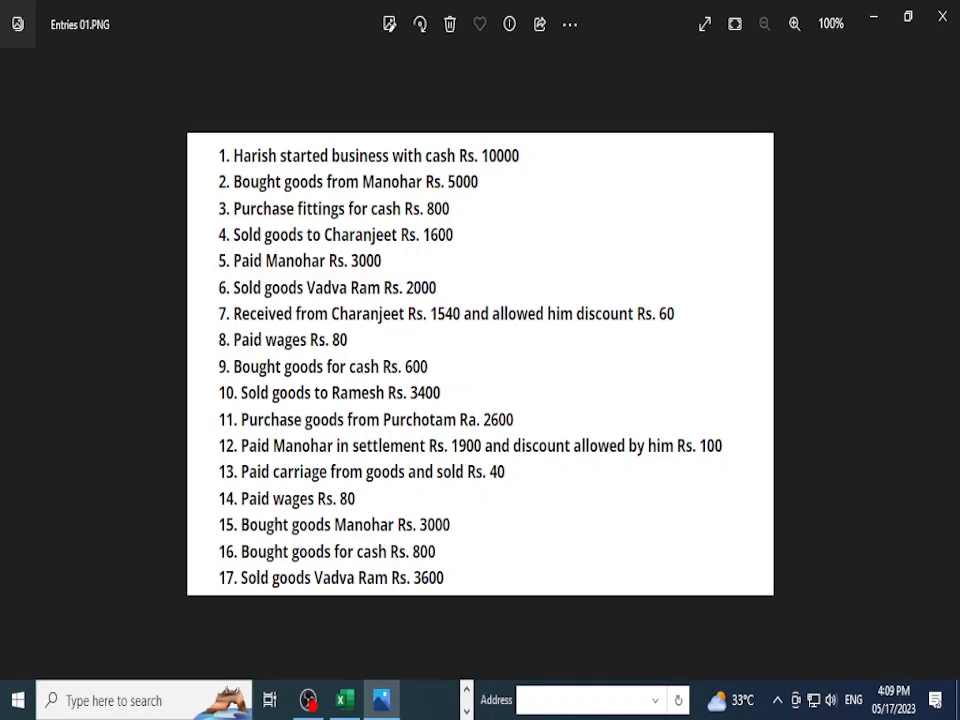
key(Right)
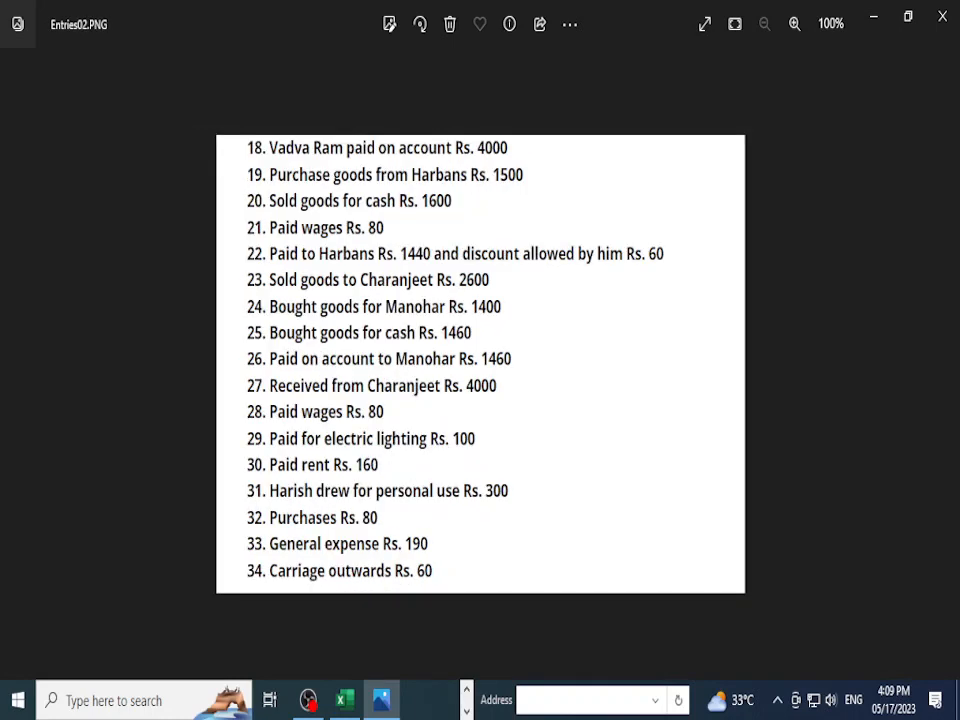
key(alt+Tab)
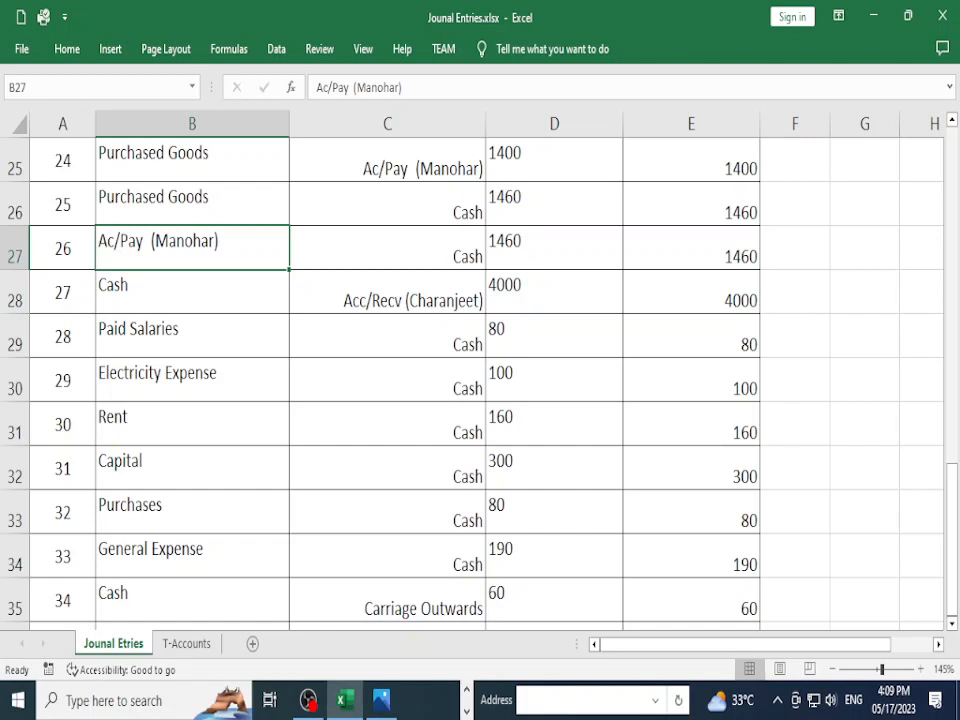
Step: Replace Cash with Bank as entry 26's credit account in cell C27
double_click(475, 256)
double_click(475, 256)
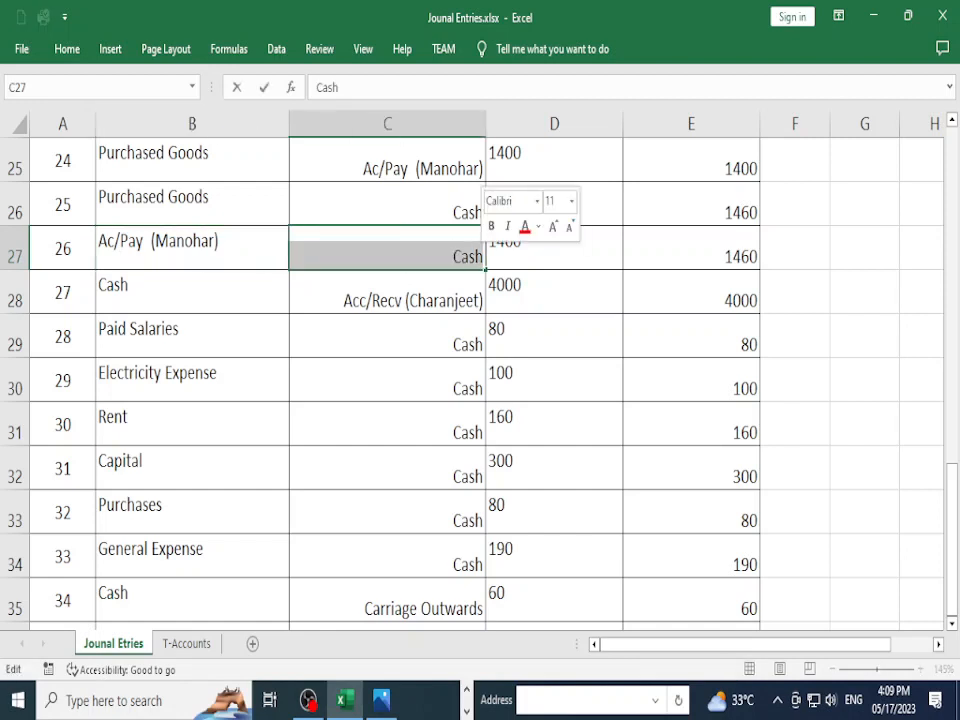
key(BackSpace)
text(Bank)
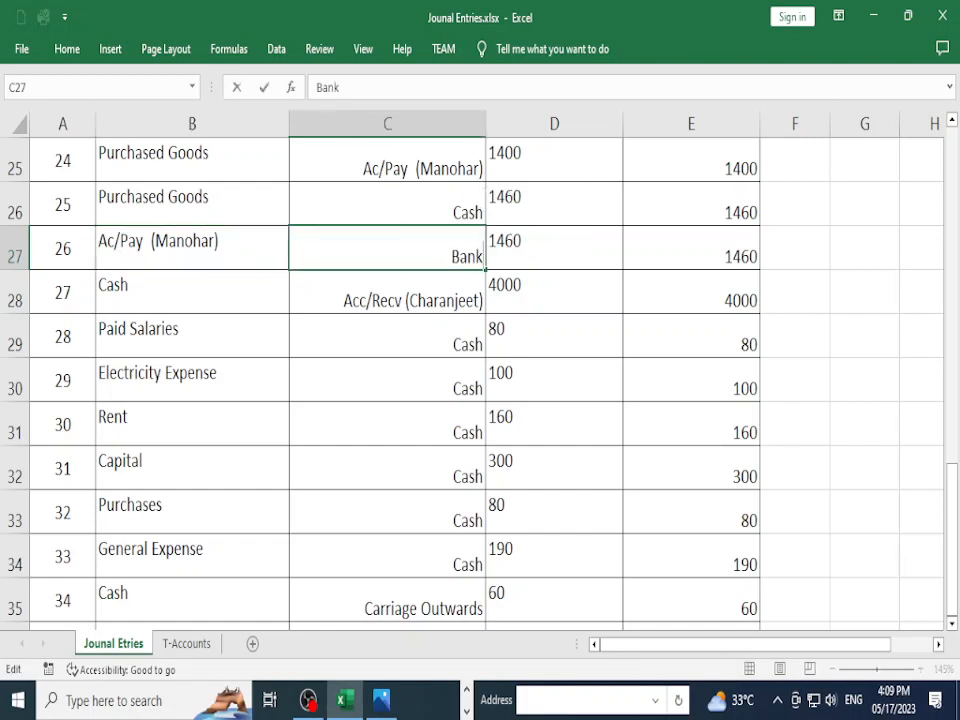
click(400, 337)
Step: Compare against the source transaction list, then check entries 27–29's debit and credit accounts
key(alt+Tab)
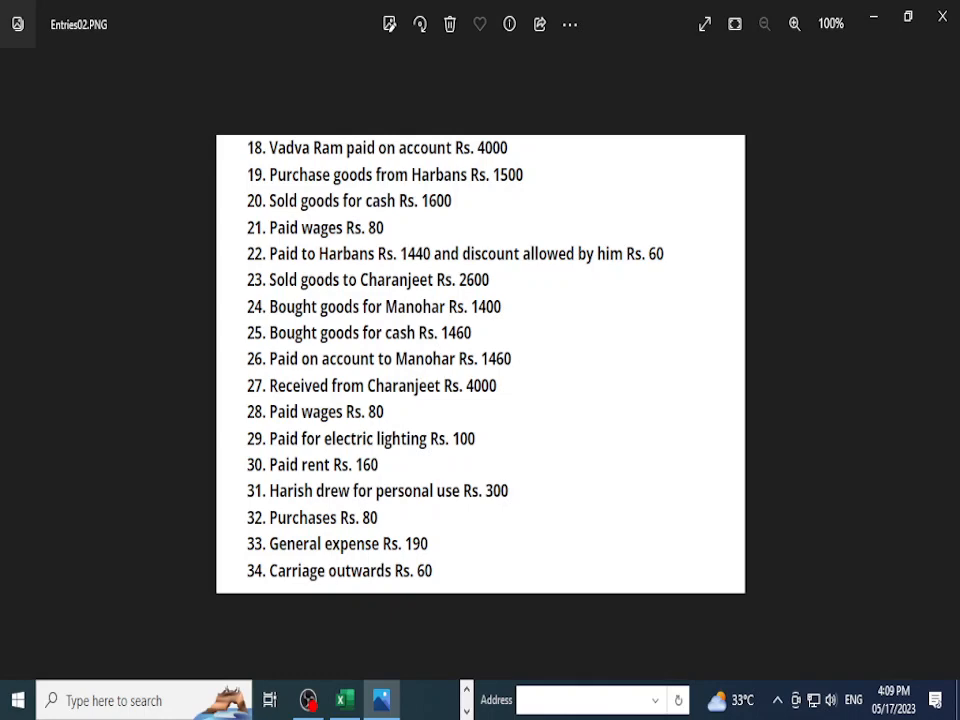
key(alt+Tab)
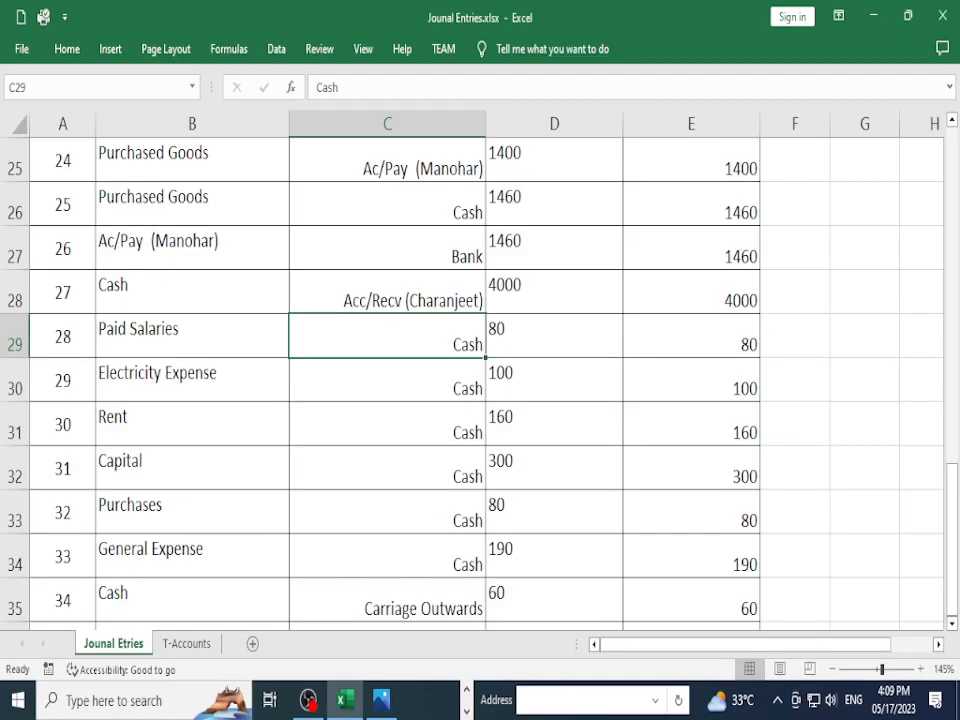
click(387, 248)
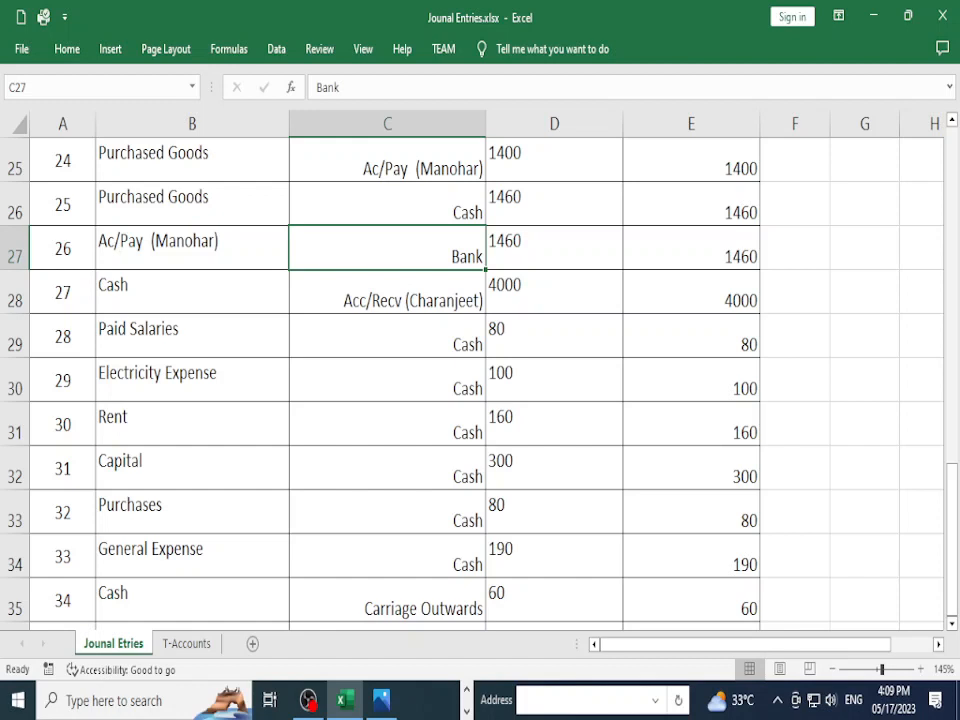
click(192, 292)
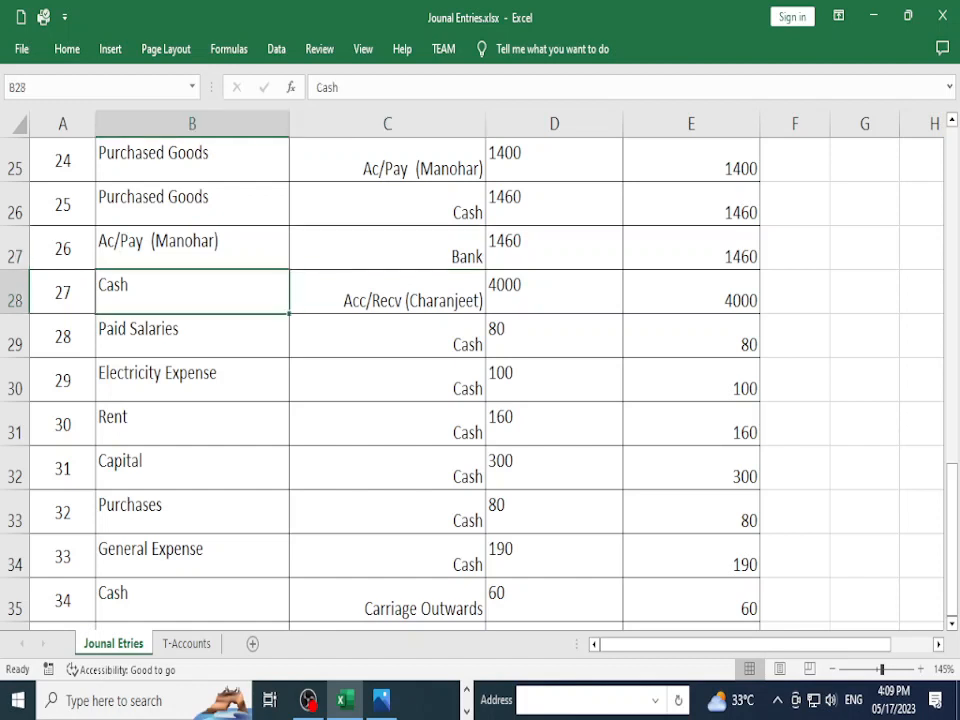
click(192, 336)
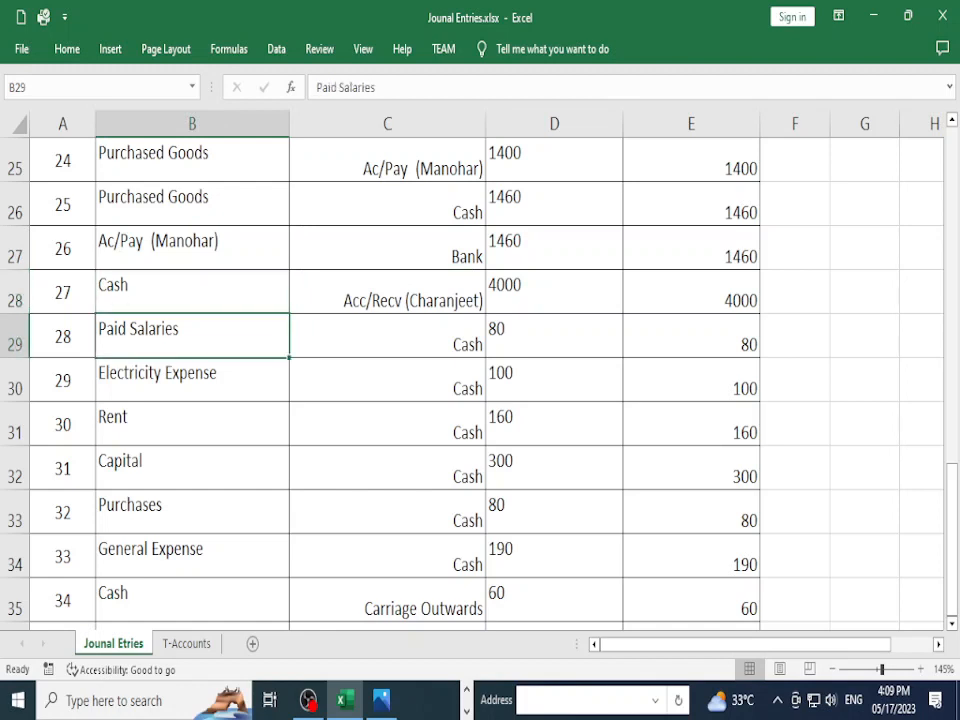
click(387, 336)
click(192, 380)
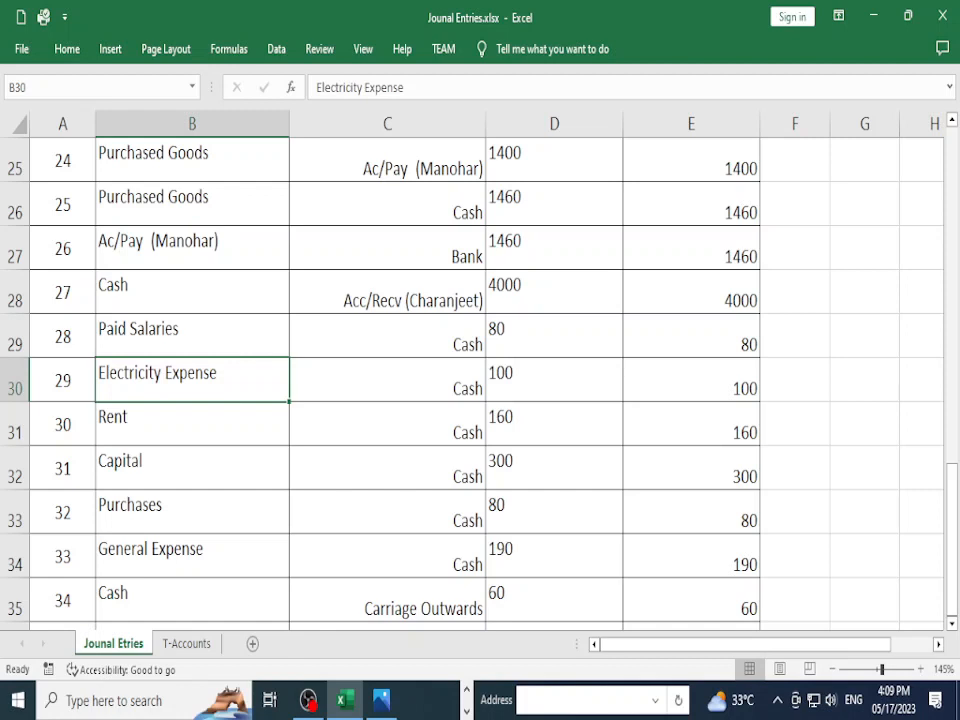
click(387, 380)
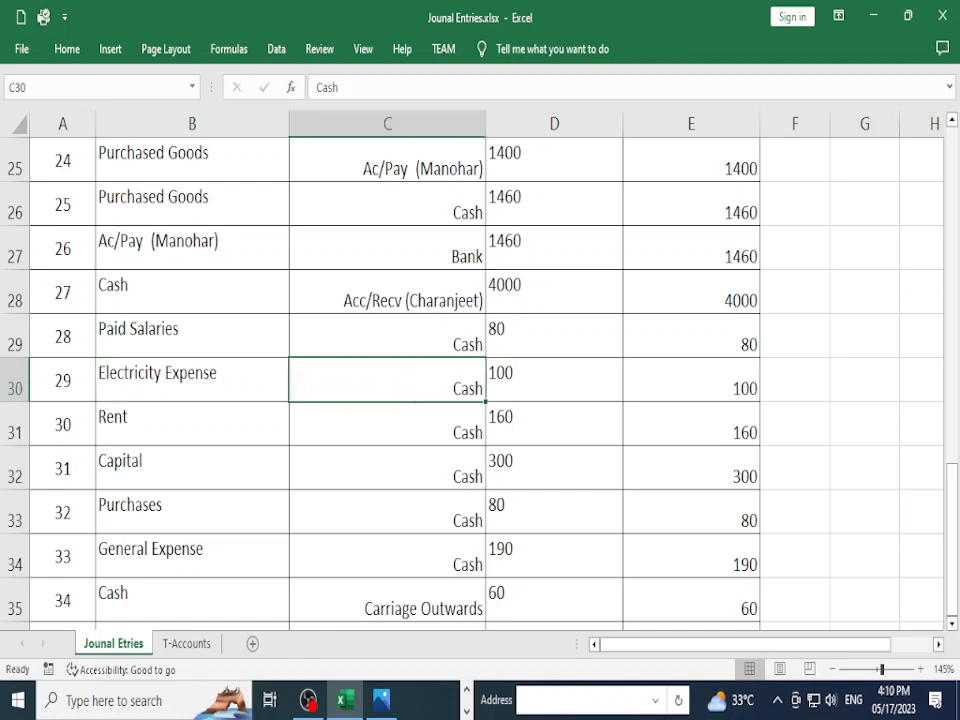
Step: Step through entries 30–34, confirming entry 31 debits Capital and credits Cash
key(Down)
key(Left)
key(Left)
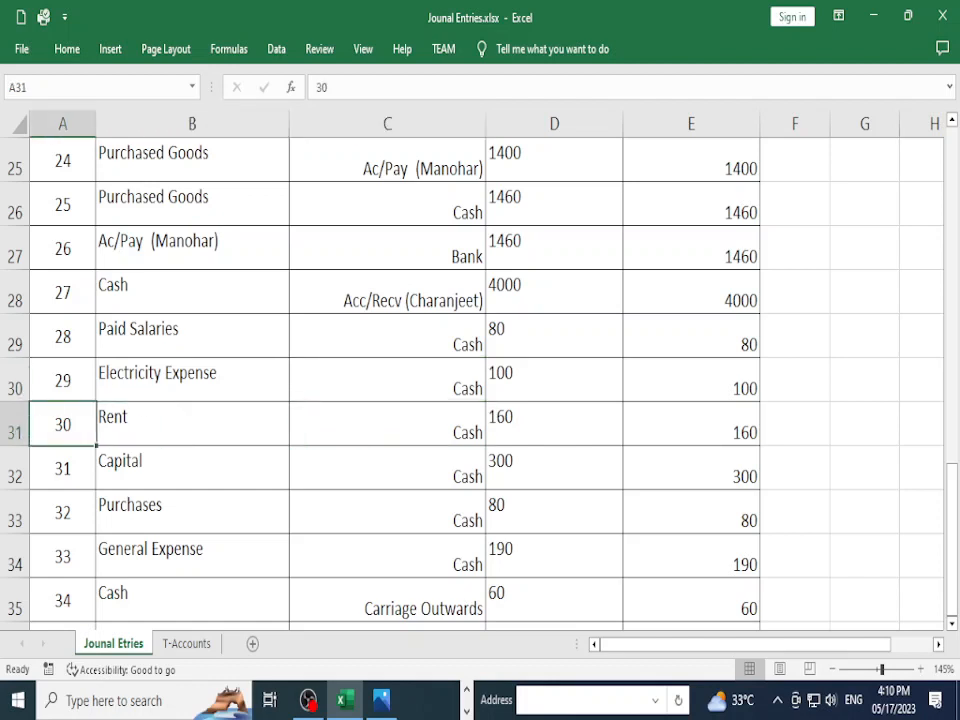
key(Down)
key(Right)
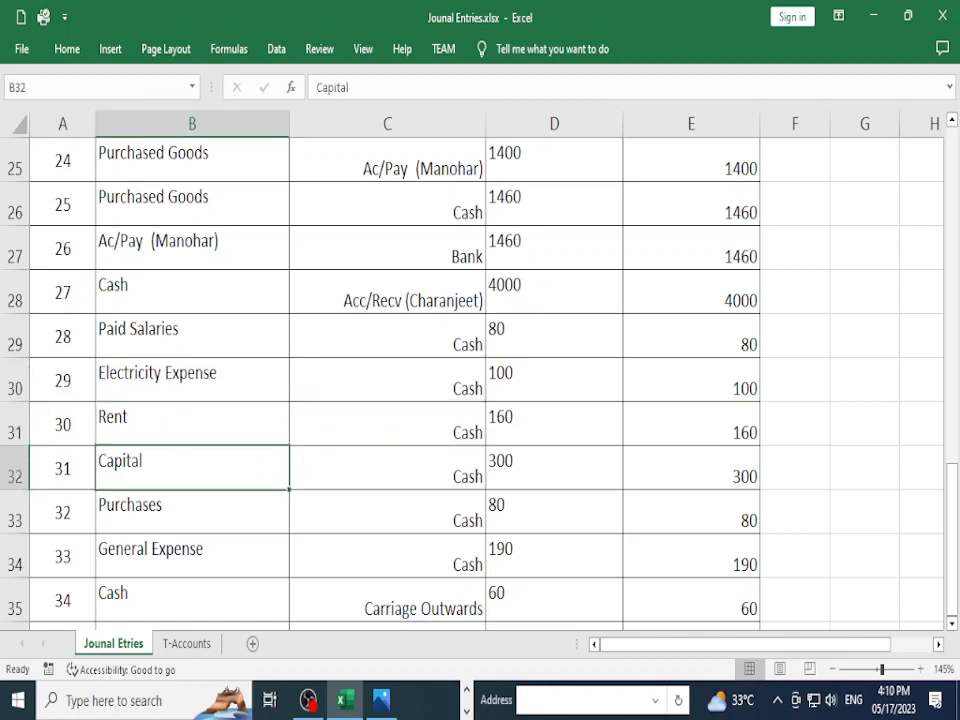
key(Right)
key(Left)
key(Down)
key(Down)
key(Down)
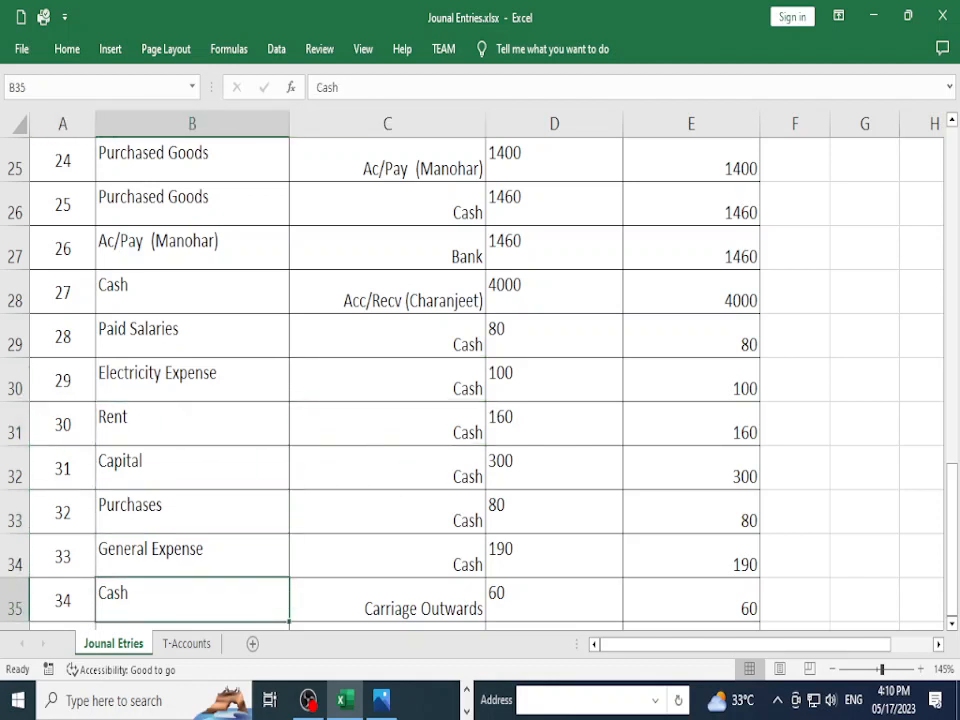
key(Down)
key(Down)
key(Up)
key(Up)
key(Up)
key(Up)
key(Up)
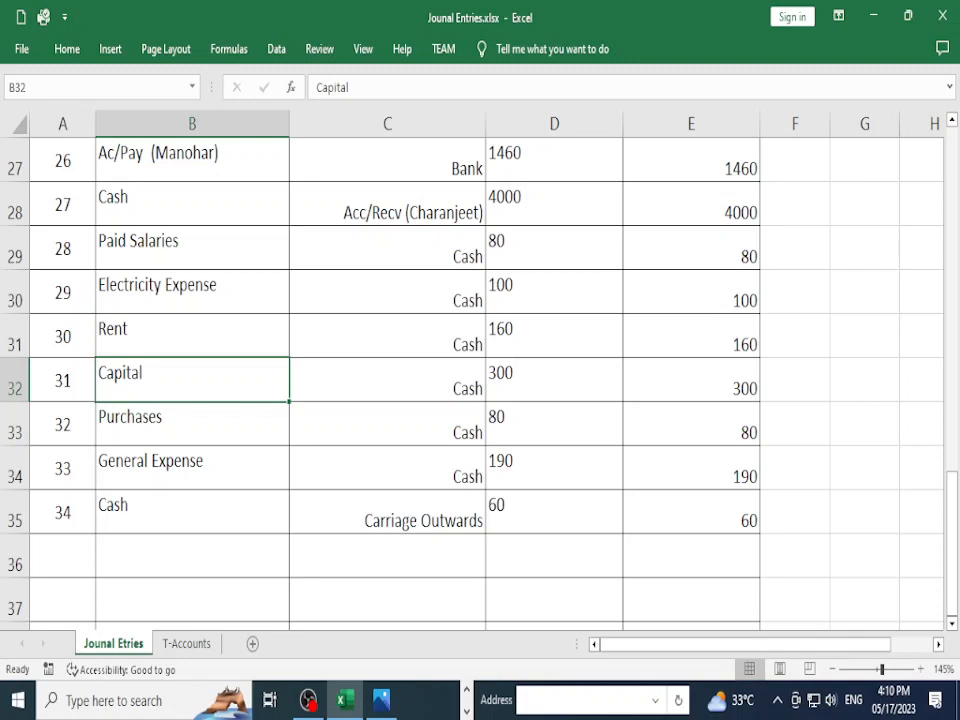
key(shift+Right)
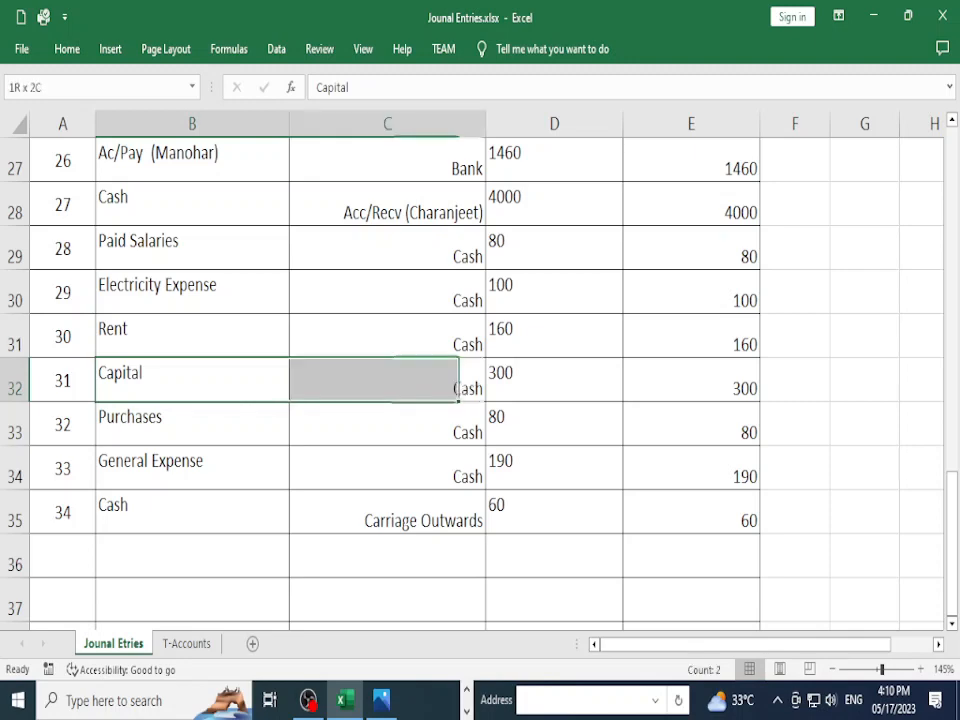
key(Right)
key(Left)
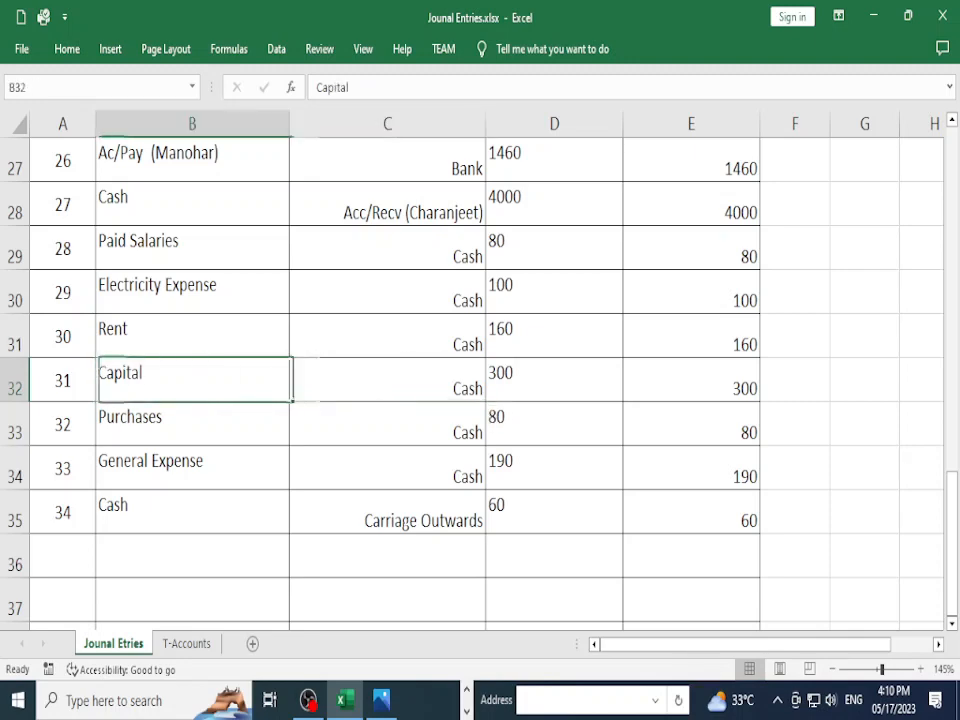
scroll(480, 380, up, 8)
click(192, 204)
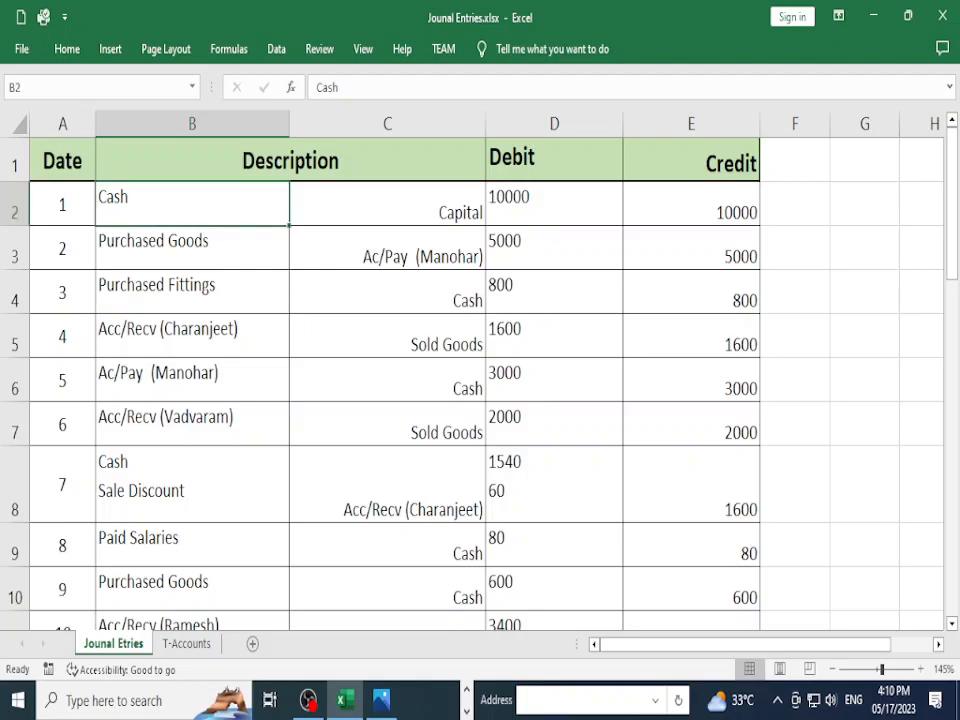
click(387, 204)
scroll(387, 380, down, 6)
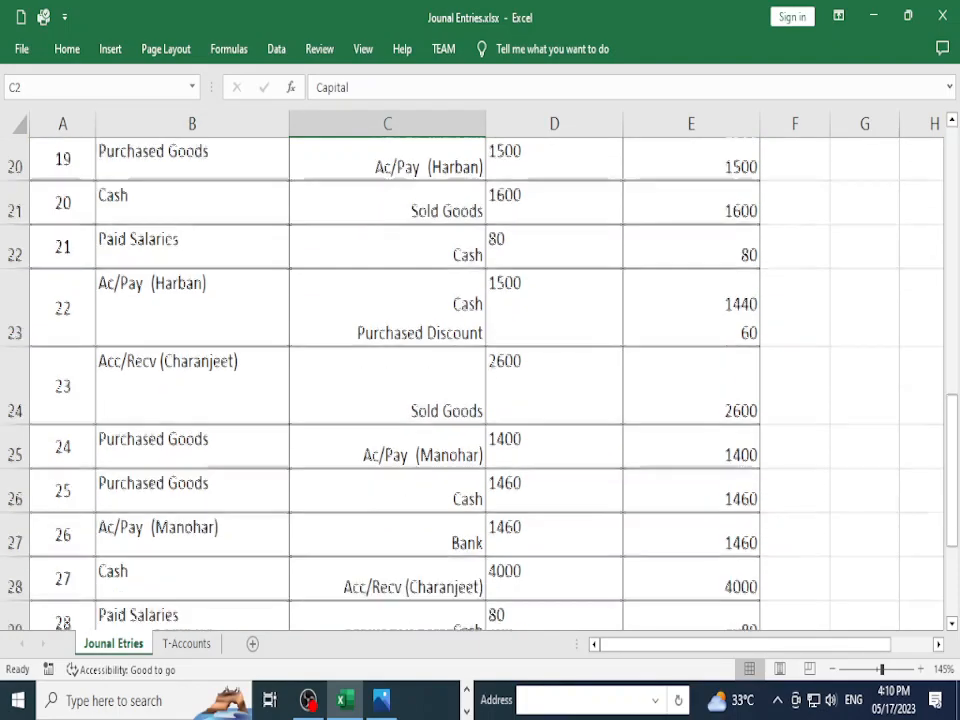
scroll(480, 380, down, 4)
scroll(480, 380, up, 1)
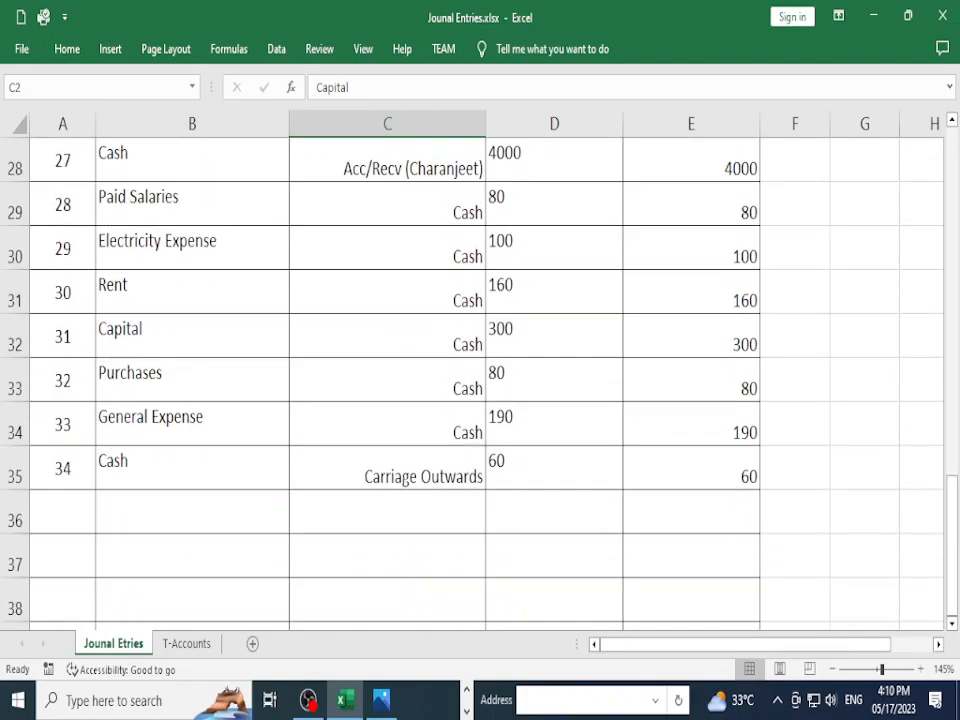
click(192, 292)
click(192, 380)
click(387, 380)
click(192, 380)
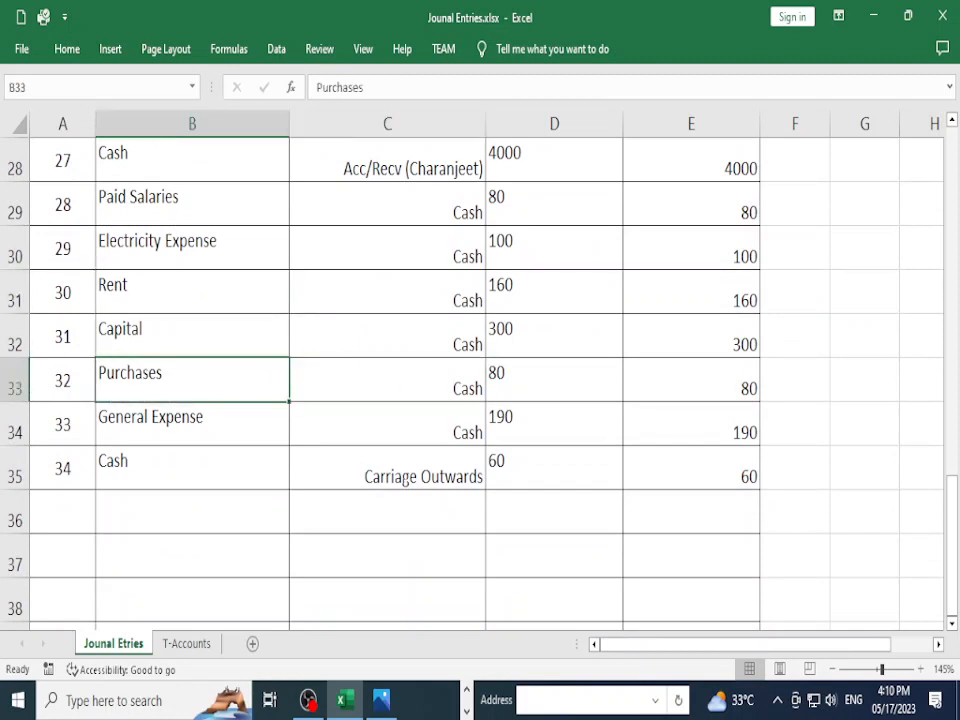
click(387, 380)
click(387, 424)
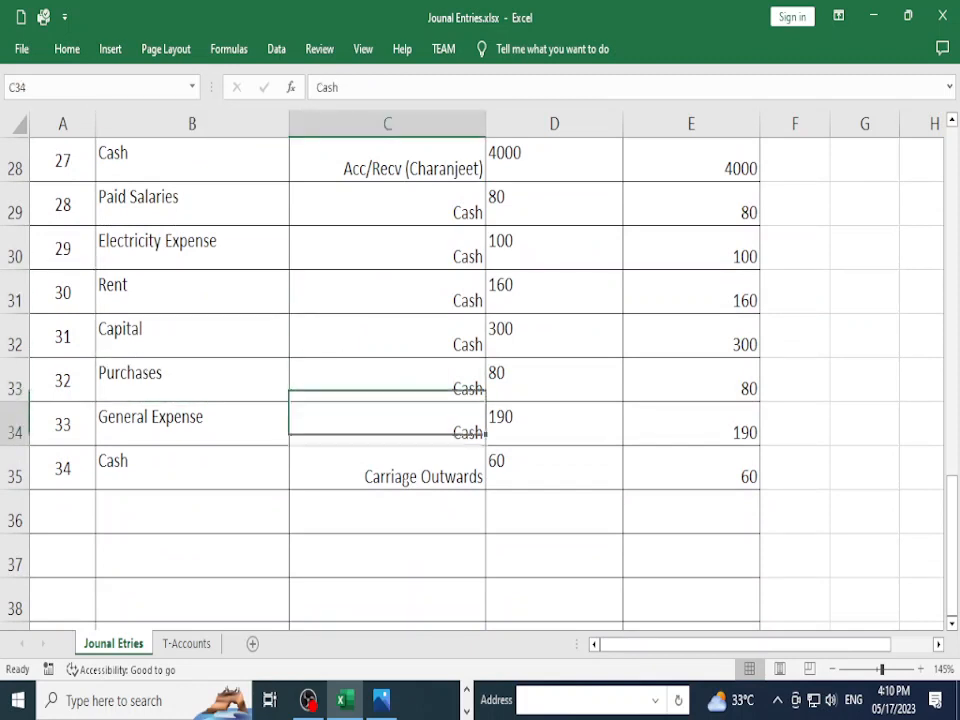
click(192, 424)
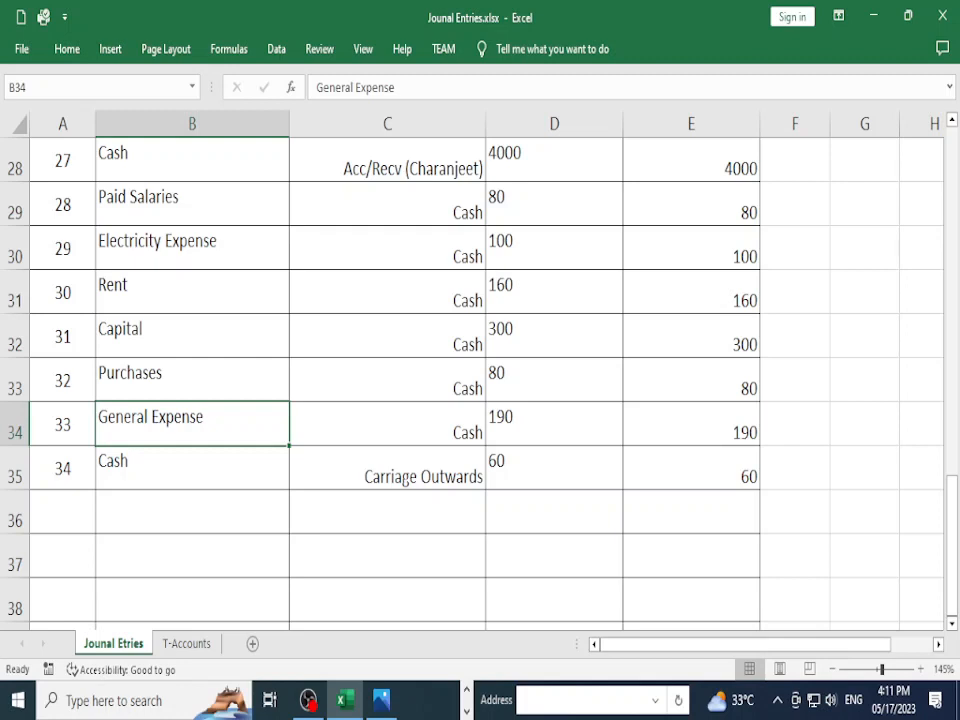
click(387, 424)
key(Right)
key(Left)
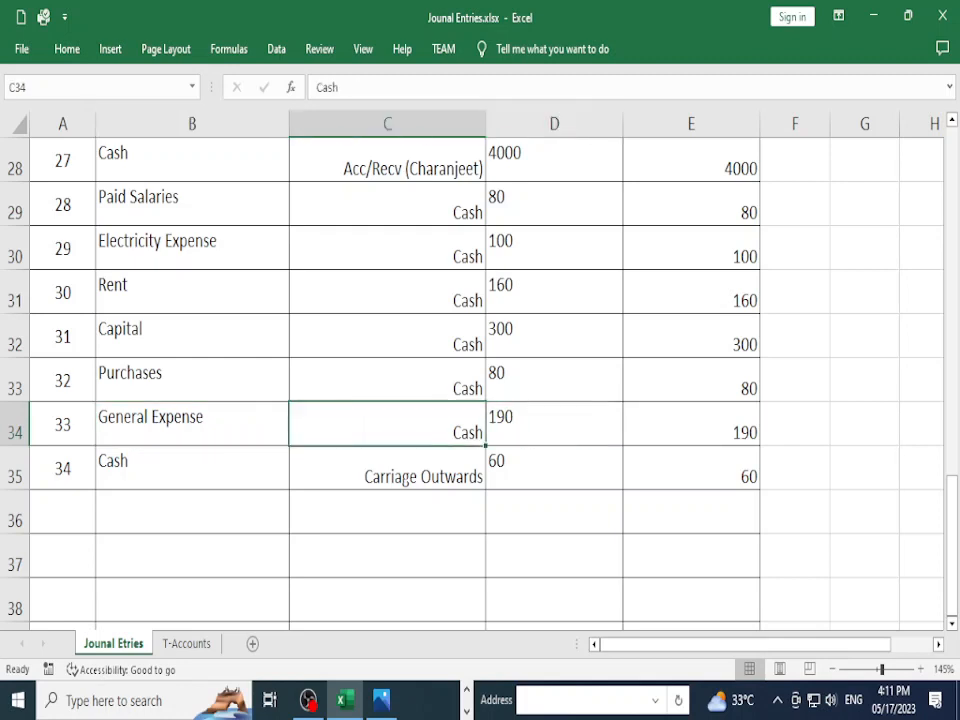
key(Right)
key(Down)
key(Left)
key(Left)
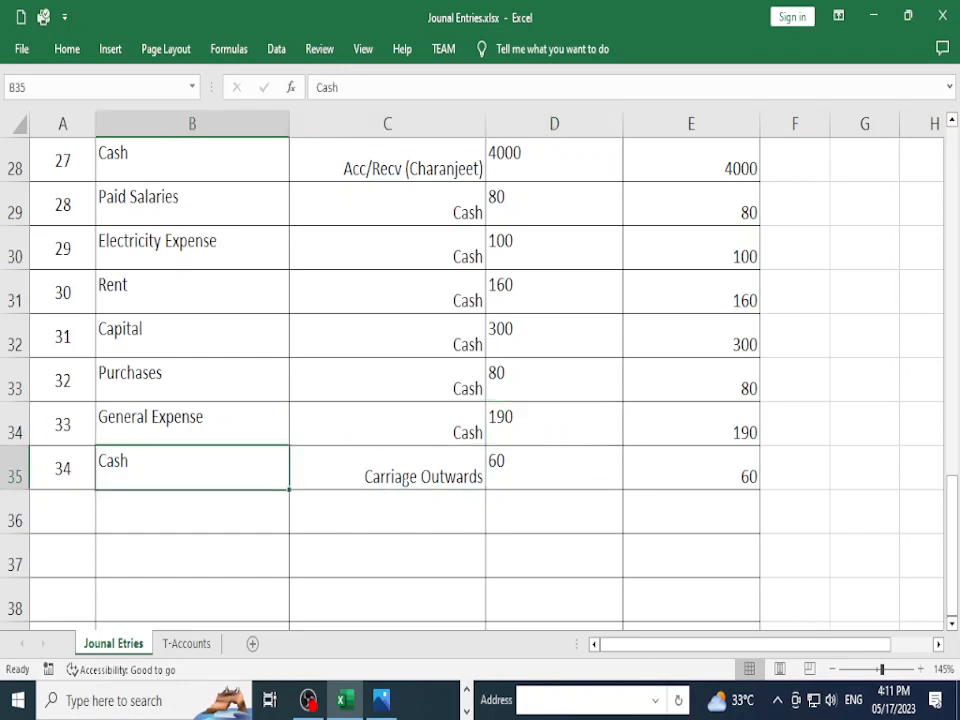
key(Right)
key(Left)
key(Right)
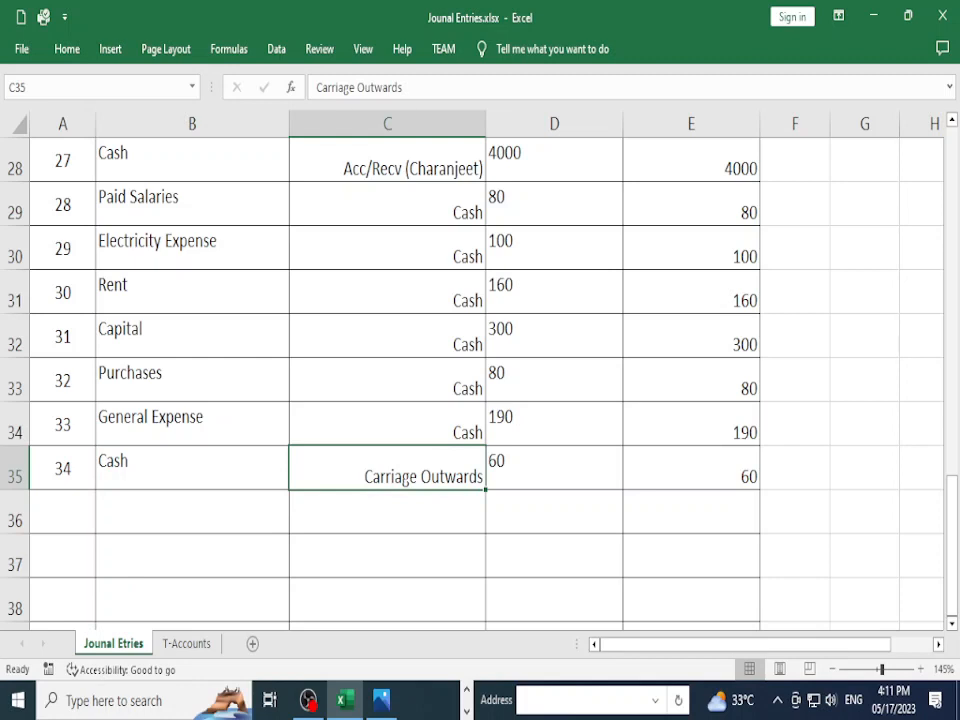
key(Left)
key(Right)
key(Left)
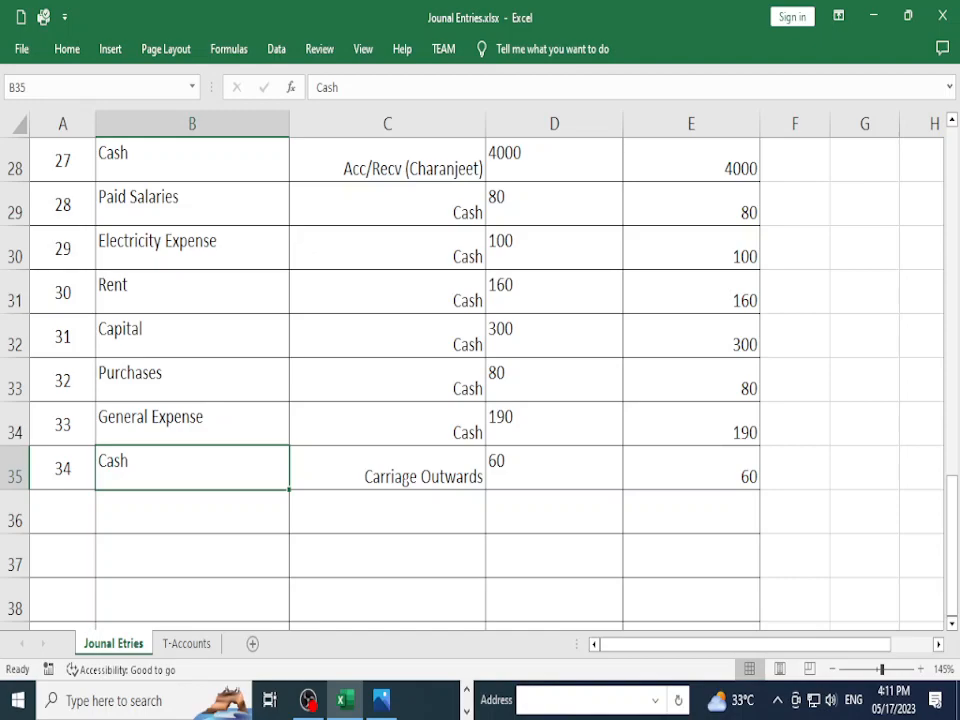
Step: Review the journal, rechecking entry 13's Carriage Expense debit and Cash credit
scroll(480, 380, up, 6)
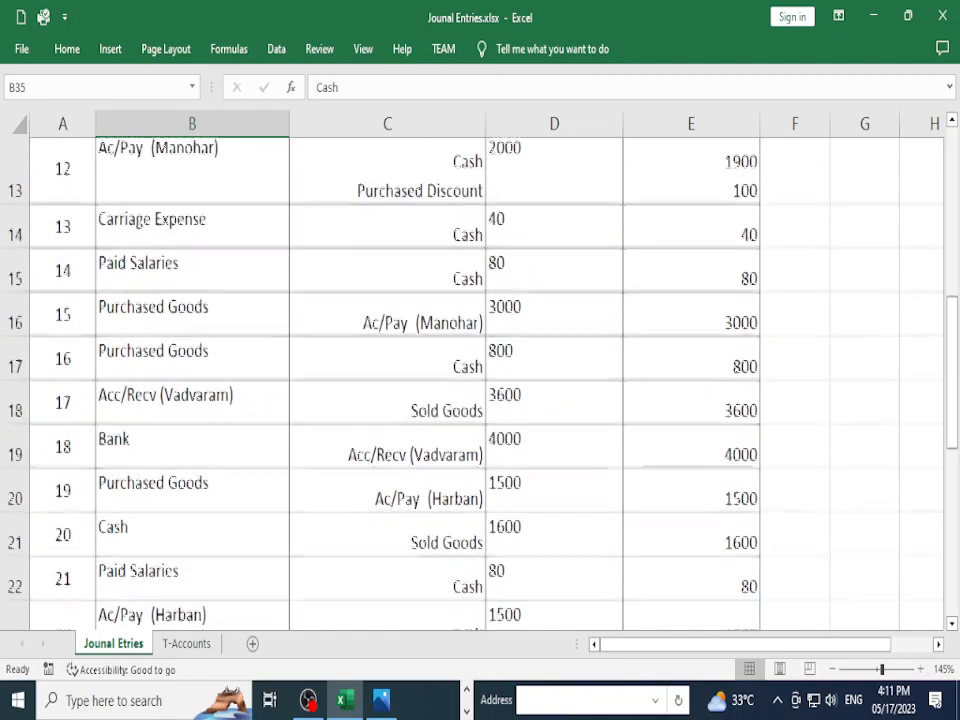
click(192, 361)
click(387, 362)
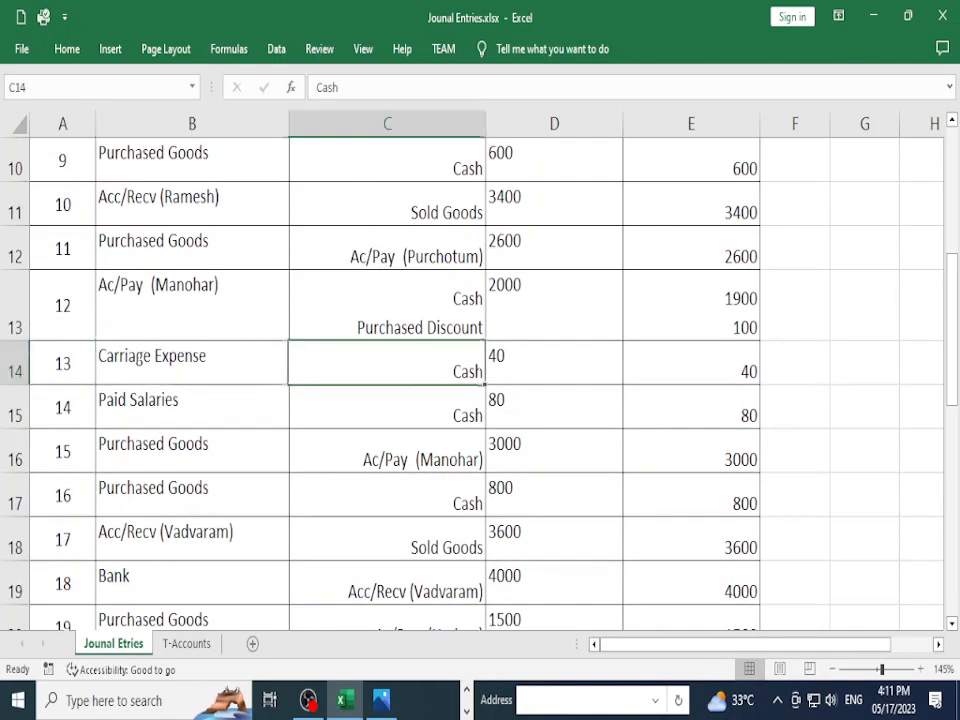
scroll(480, 380, down, 7)
click(192, 336)
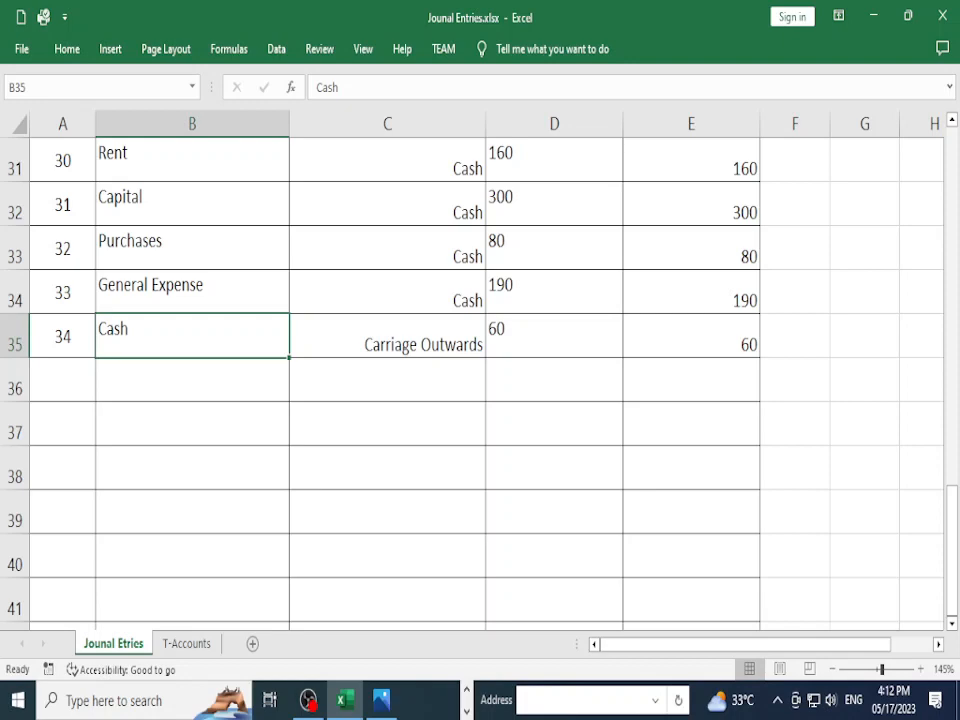
scroll(480, 380, up, 10)
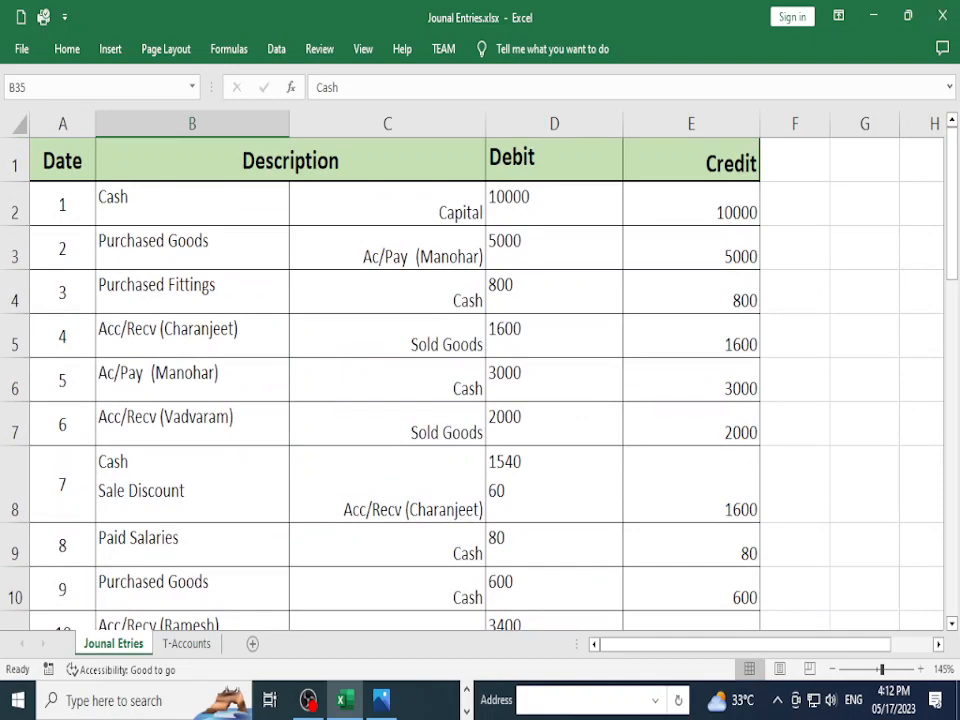
scroll(480, 380, down, 3)
scroll(480, 380, up, 3)
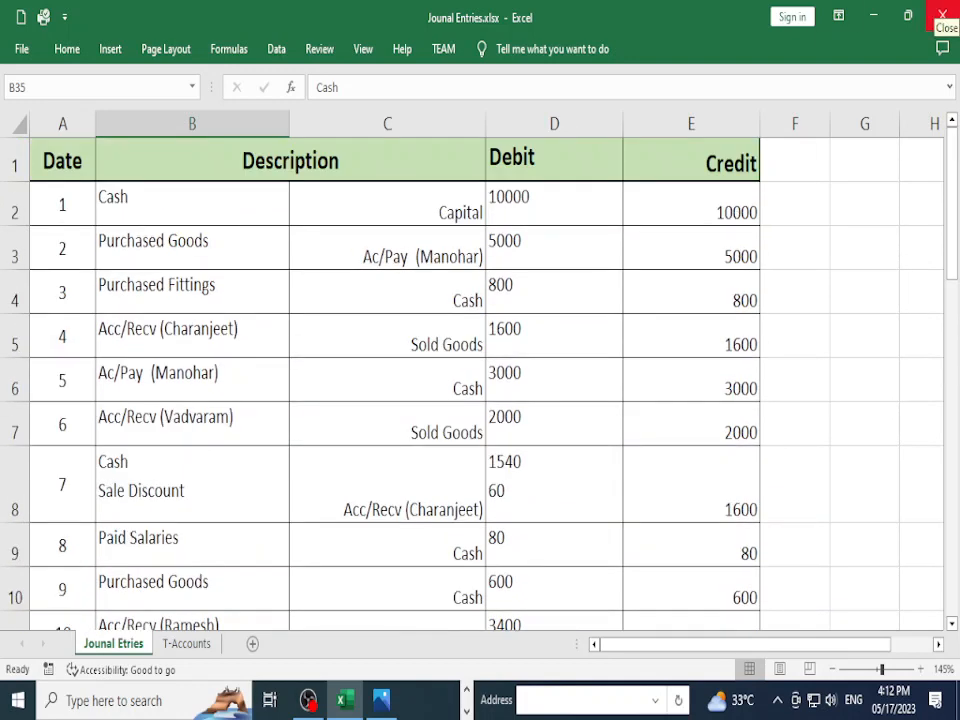
Step: Close Excel via the save prompt, close the Photos transaction list, and refresh the desktop
click(942, 14)
click(504, 377)
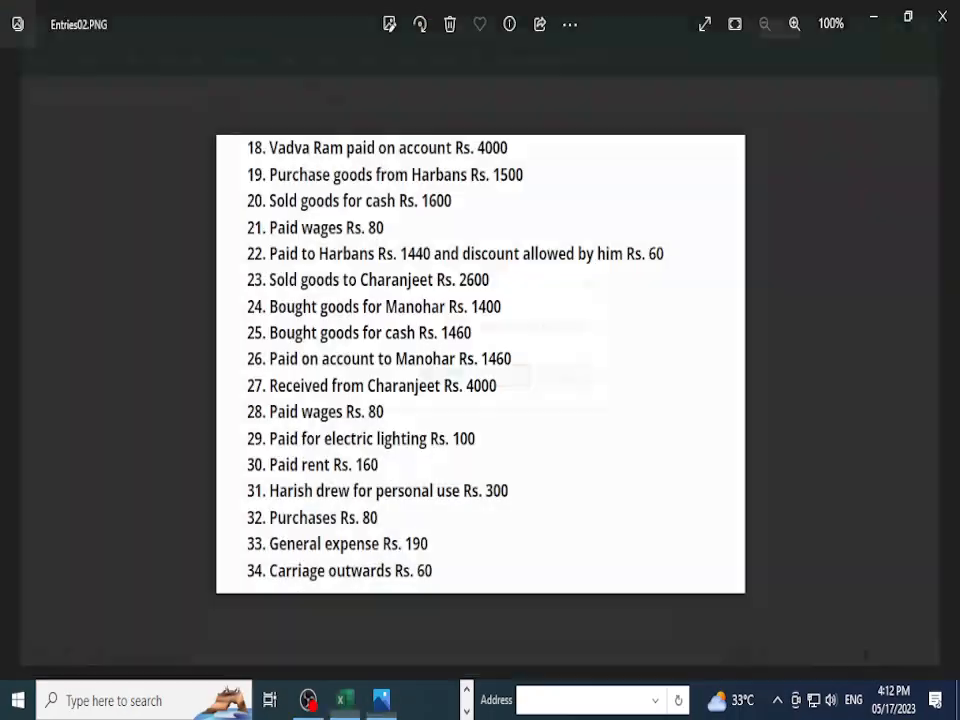
click(942, 14)
right_click(707, 190)
click(760, 252)
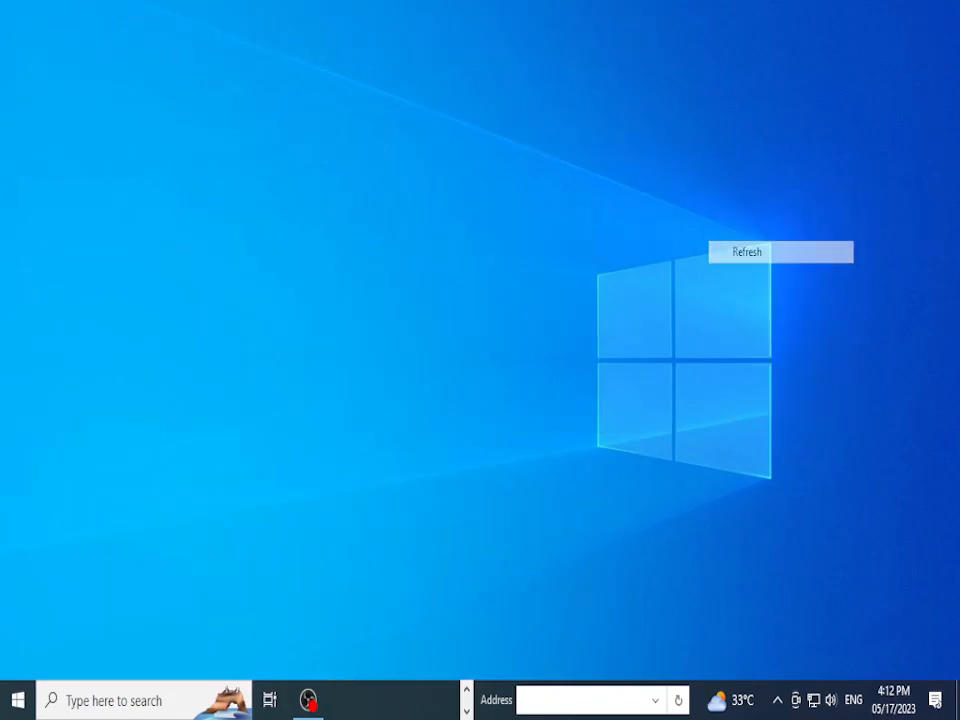
Step: Launch Google Chrome from its desktop icon to a new Google tab
double_click(140, 225)
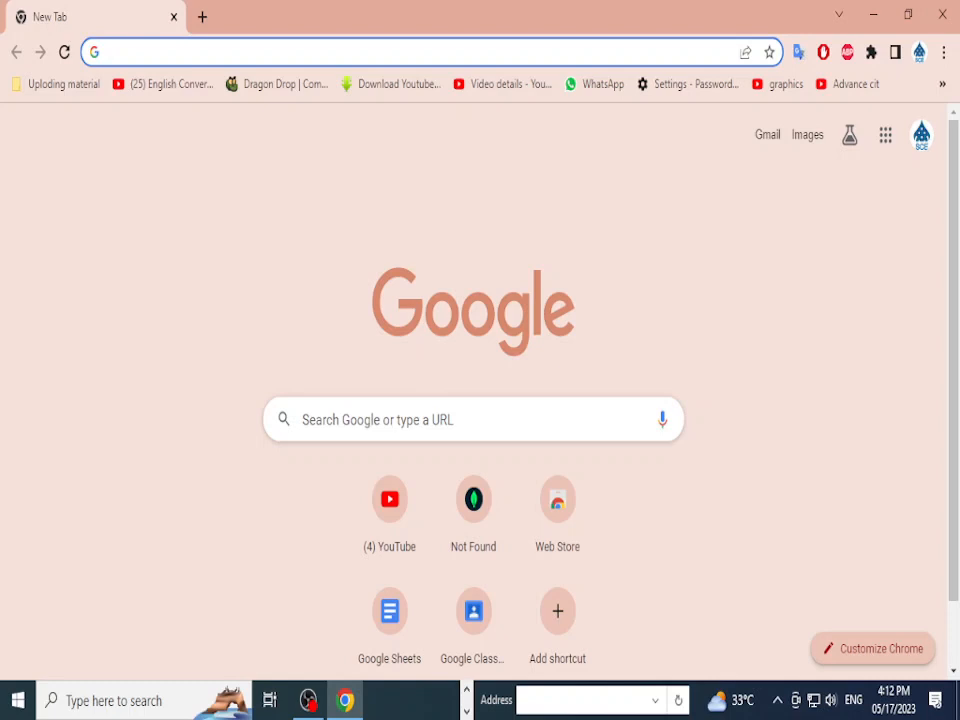
text(youtube.com)
key(Return)
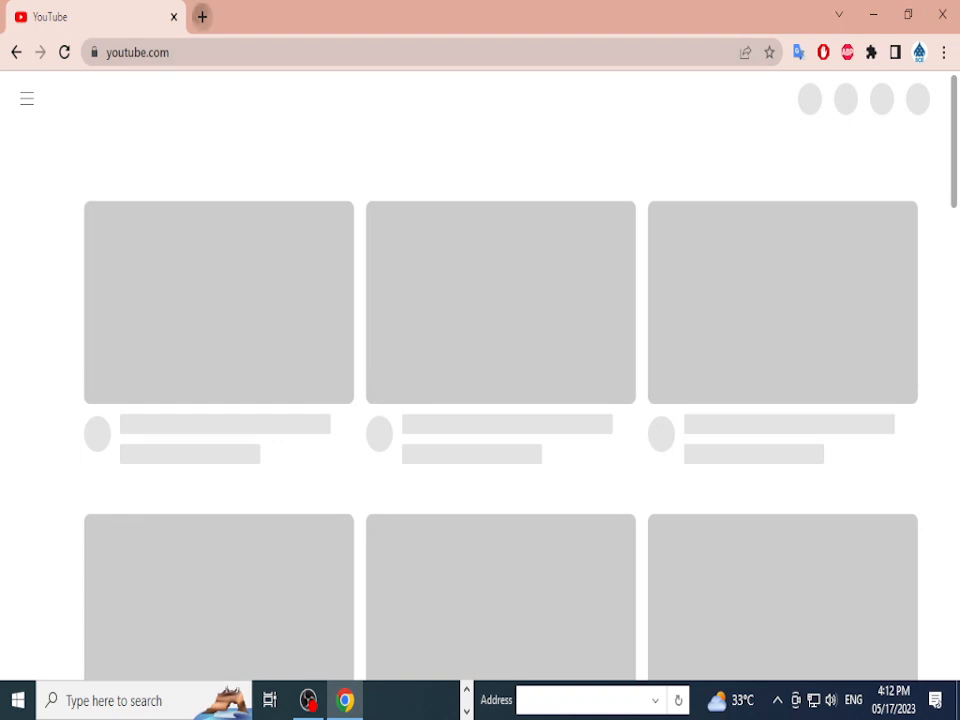
click(202, 17)
click(173, 17)
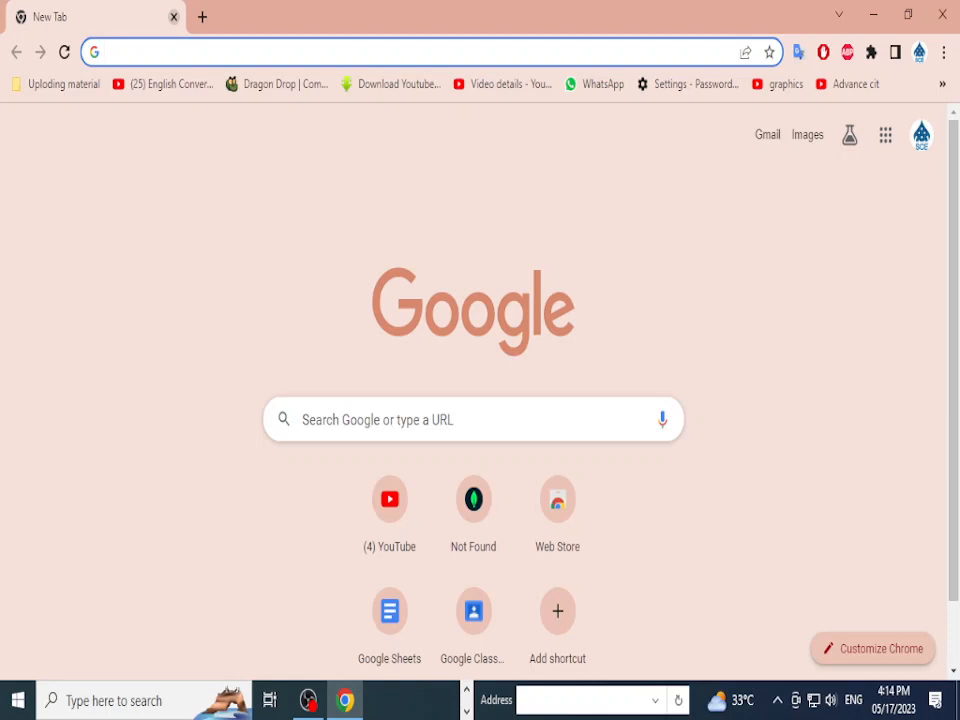
Step: Search Google for 'gcfglobal ms excel' from a past-search suggestion to reach GCFGlobal's Free Excel Tutorial
click(260, 52)
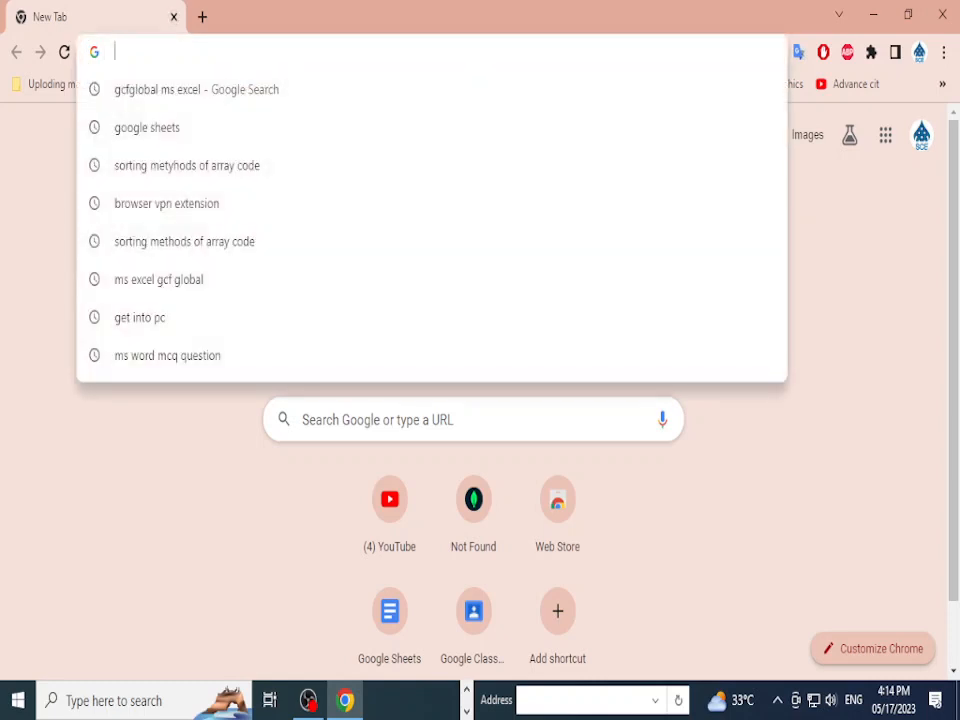
key(Down)
key(Return)
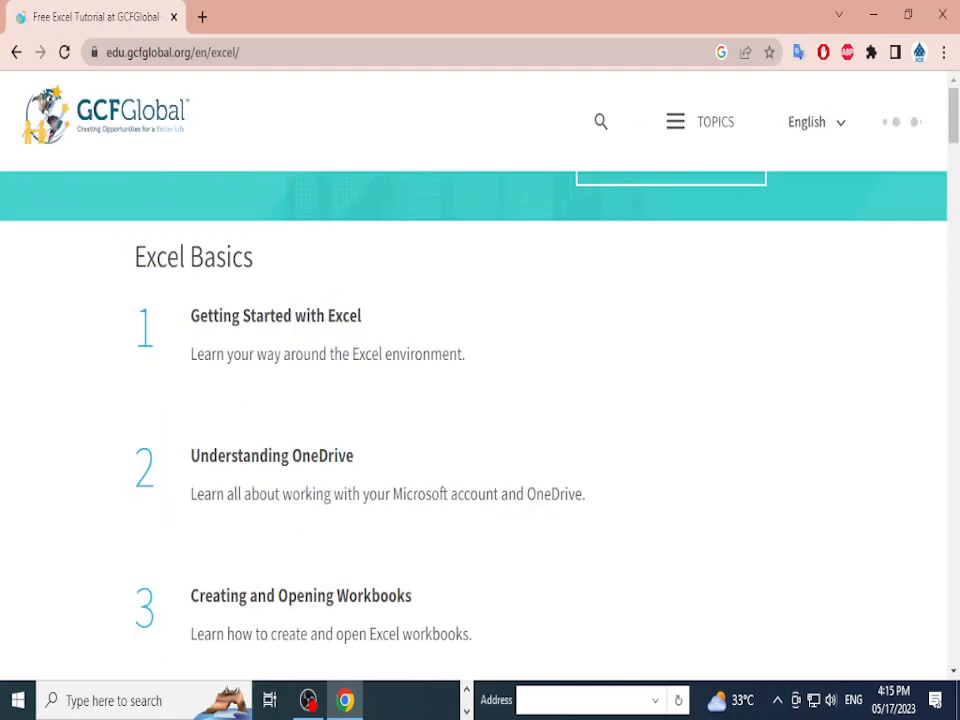
Step: Scroll the Excel topics to Working with Data and open the Filtering Data lesson
scroll(480, 400, down, 8)
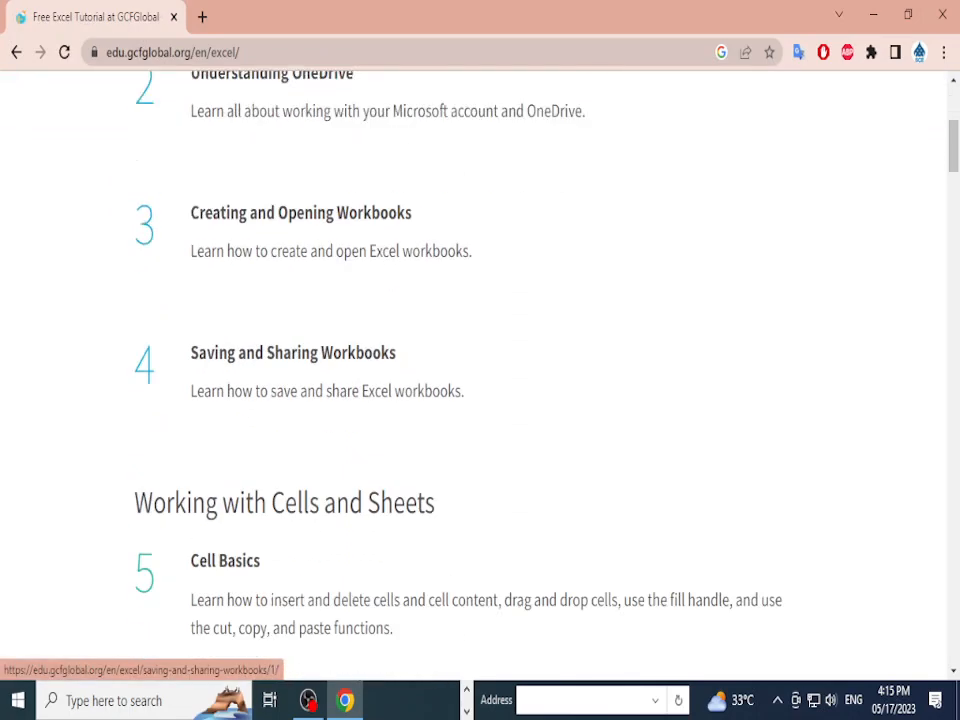
scroll(480, 360, down, 13)
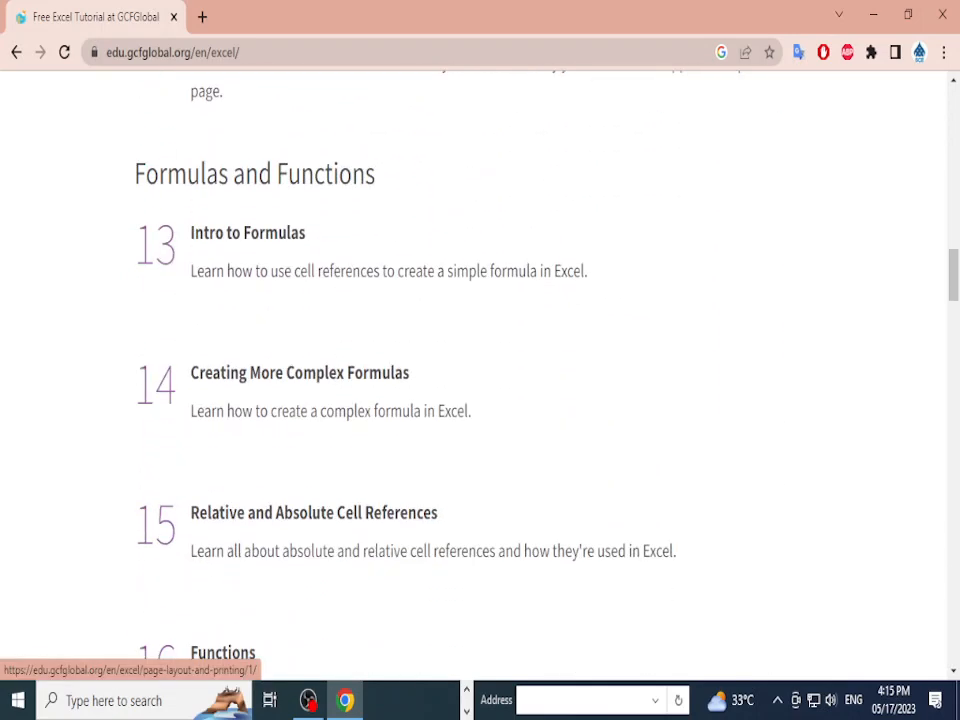
scroll(480, 360, down, 5)
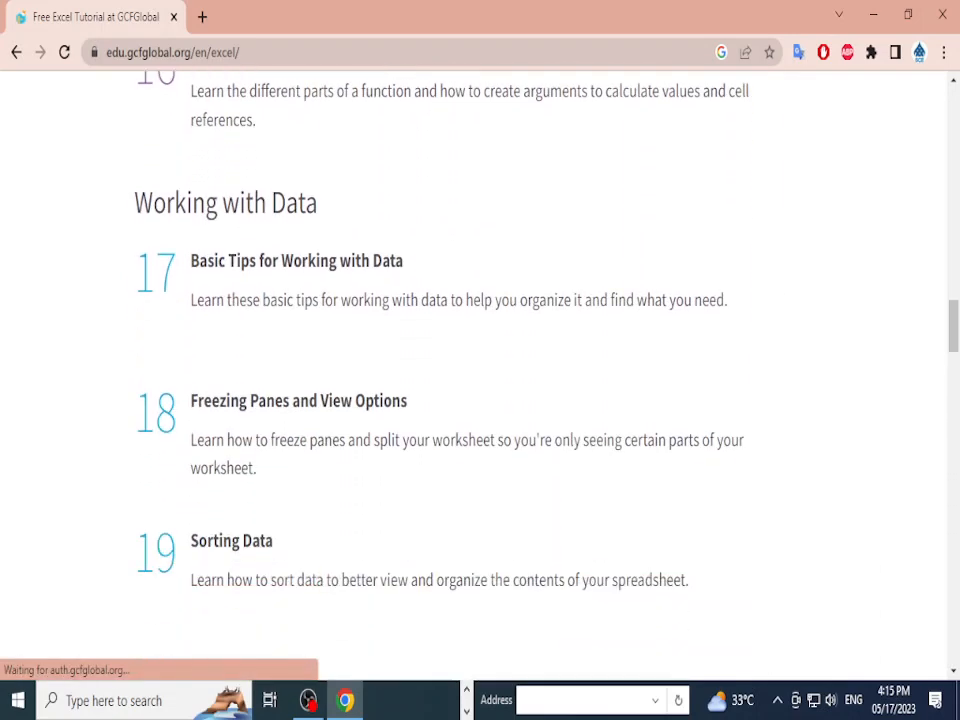
scroll(235, 380, down, 2)
click(235, 380)
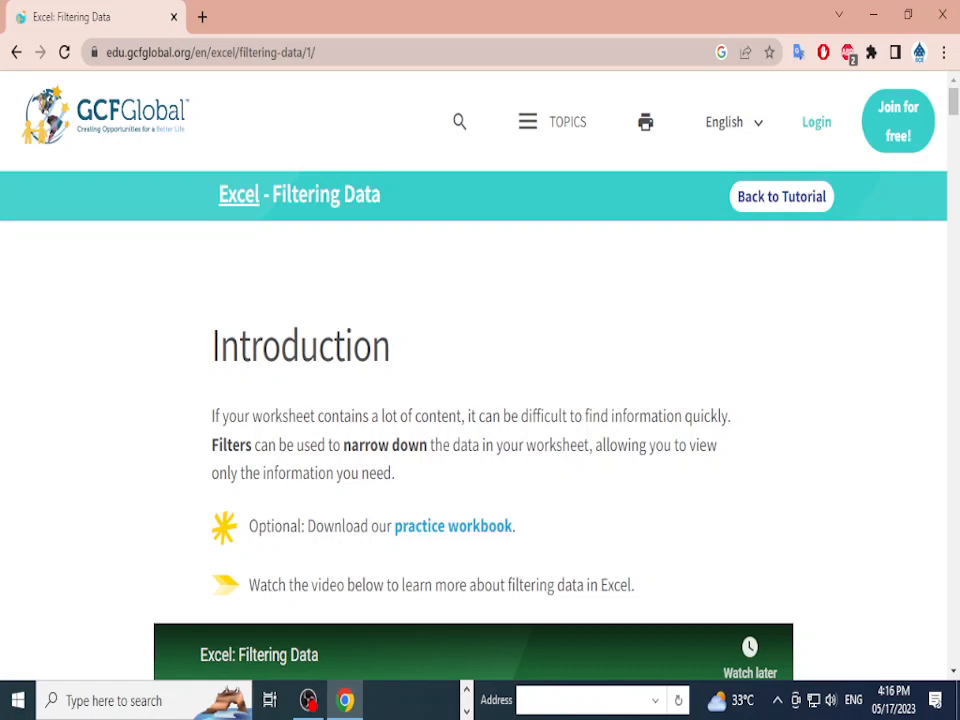
Step: Read the lesson introduction, highlighting 'find information' and 'Filters', and scroll to the practice workbook link
drag(315, 416, 493, 416)
click(493, 416)
scroll(480, 400, down, 1)
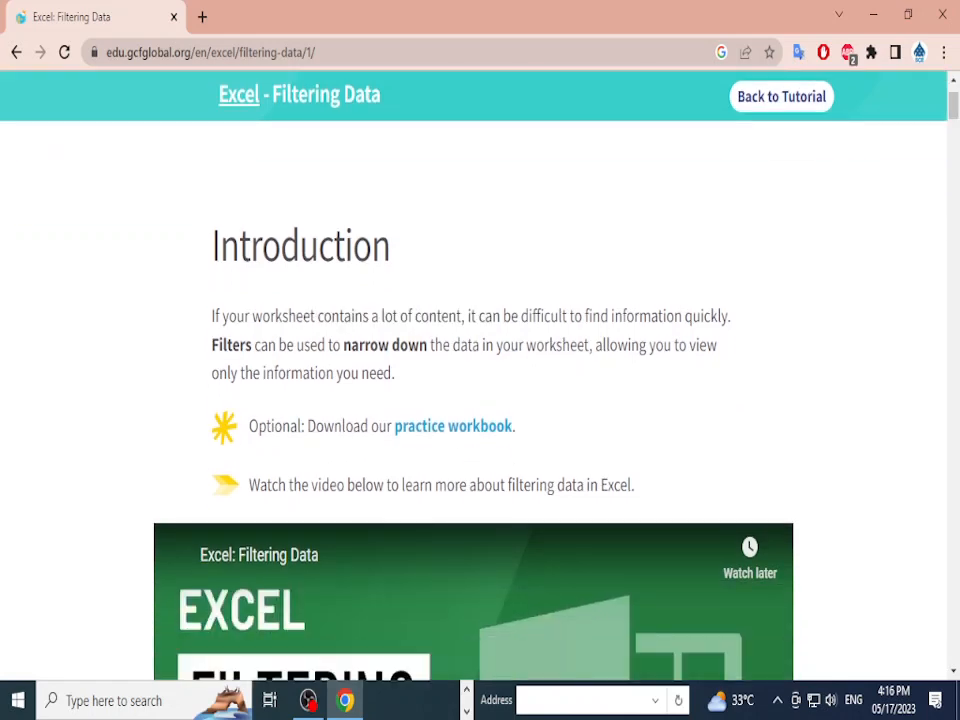
drag(585, 316, 682, 316)
click(682, 316)
double_click(232, 345)
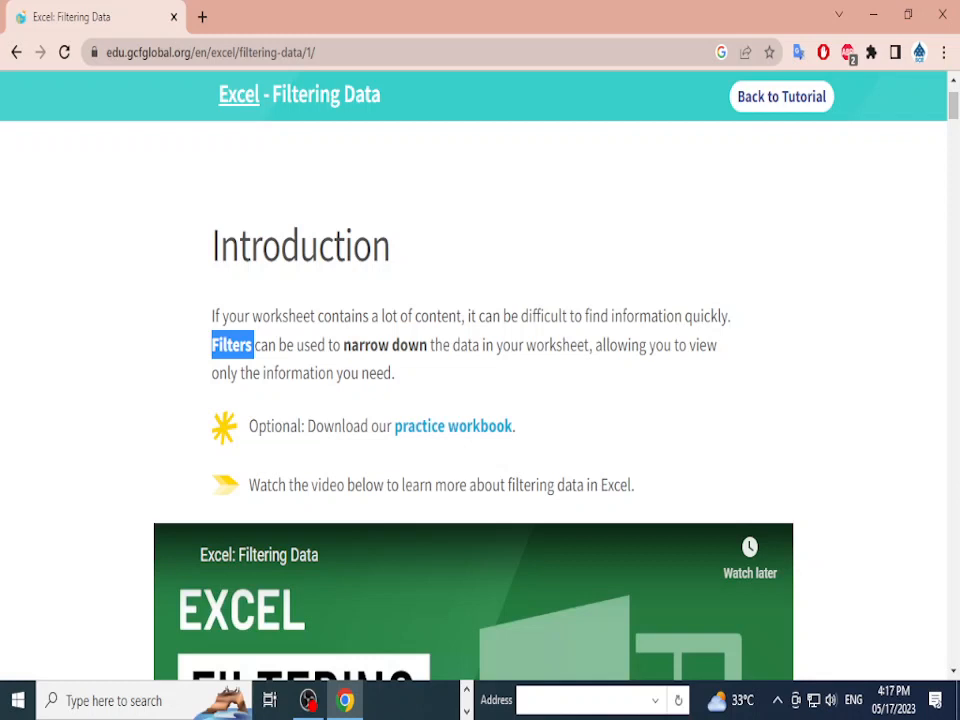
scroll(473, 400, down, 8)
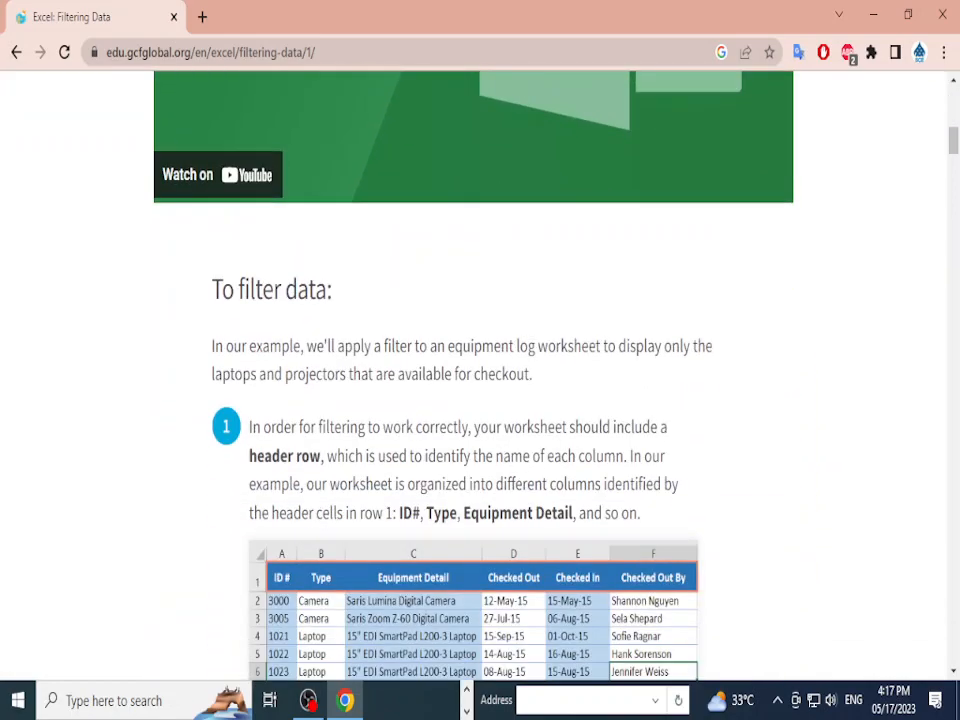
scroll(473, 400, down, 4)
scroll(473, 400, up, 11)
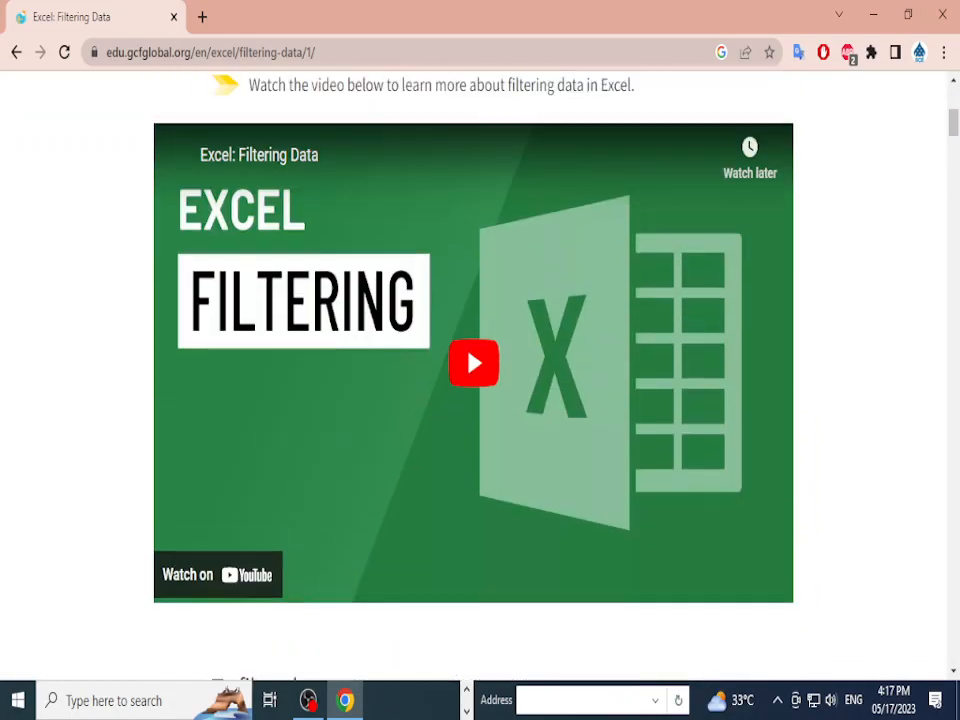
scroll(473, 400, up, 1)
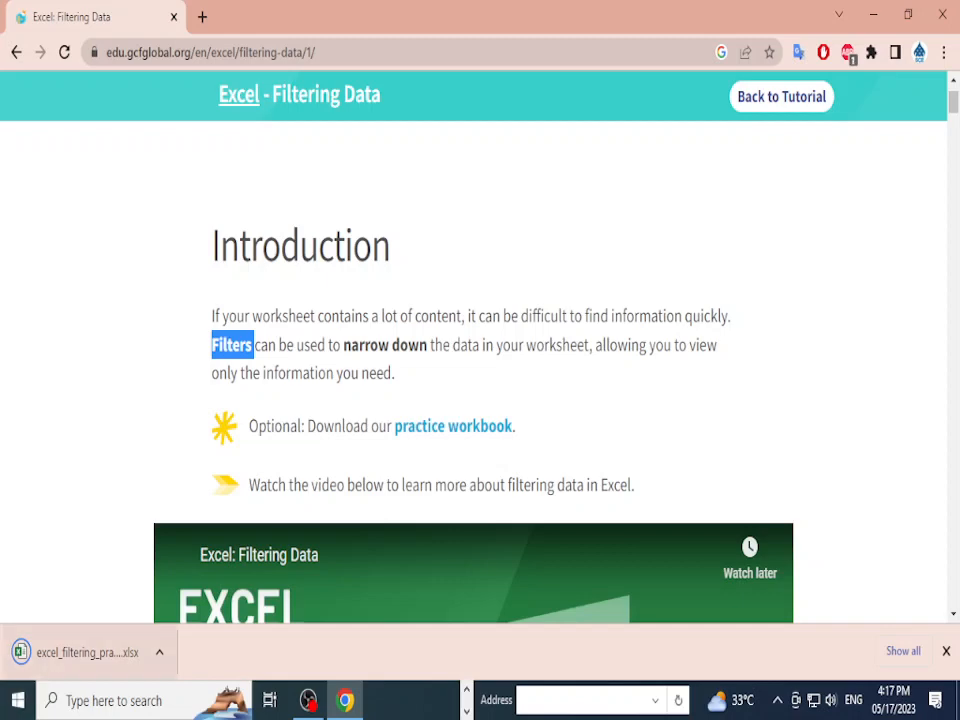
Step: Open excel_filtering_practice.xlsx from the download bar, enable editing, and dismiss the Office notice
click(87, 652)
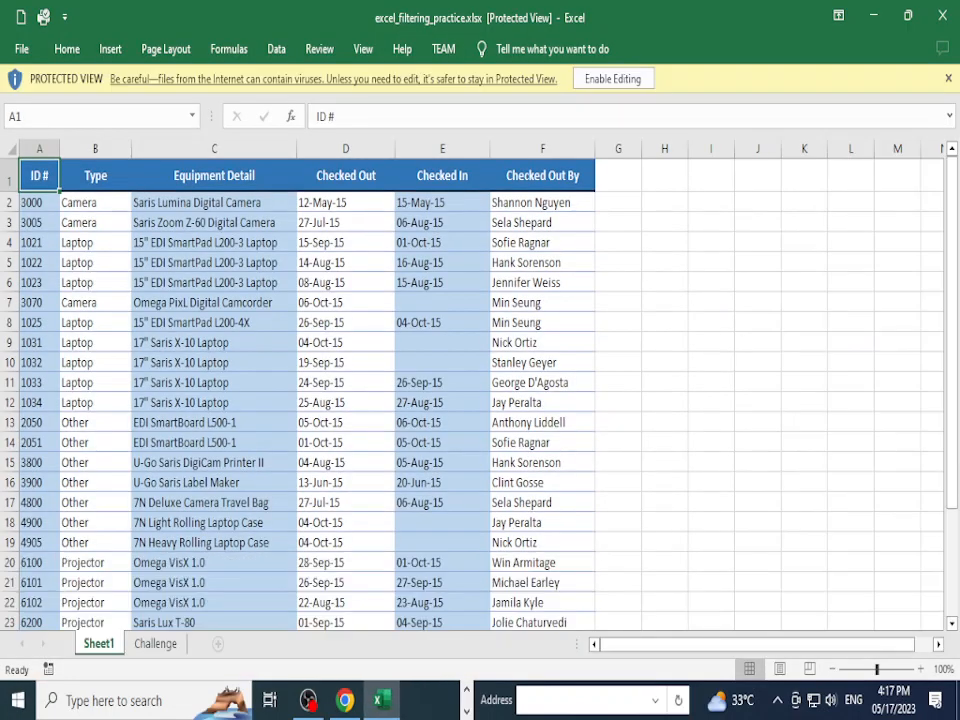
click(613, 79)
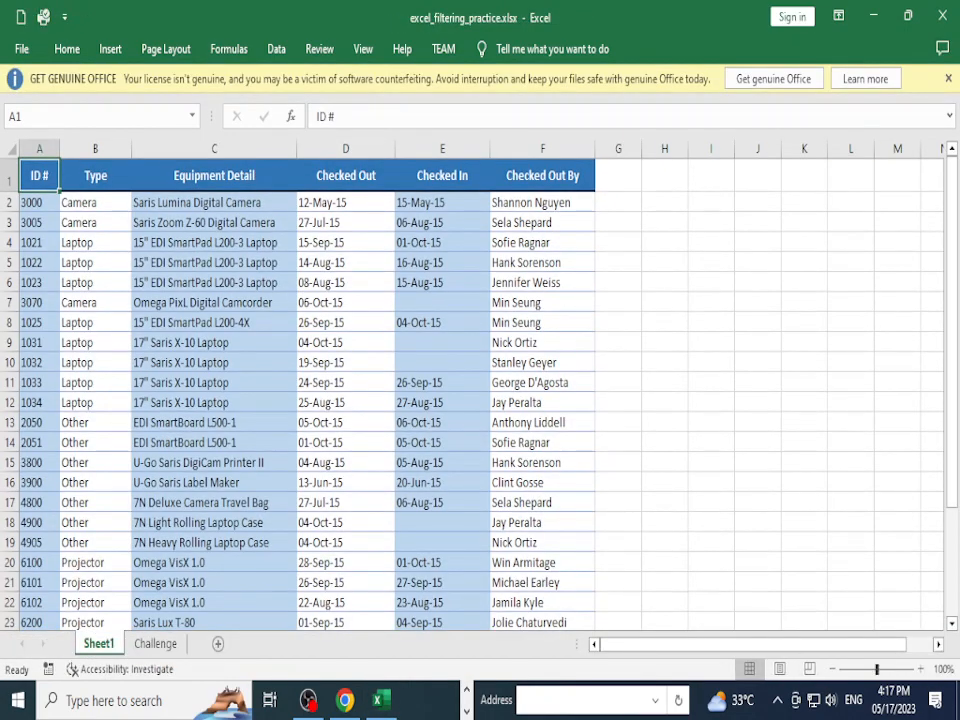
click(948, 78)
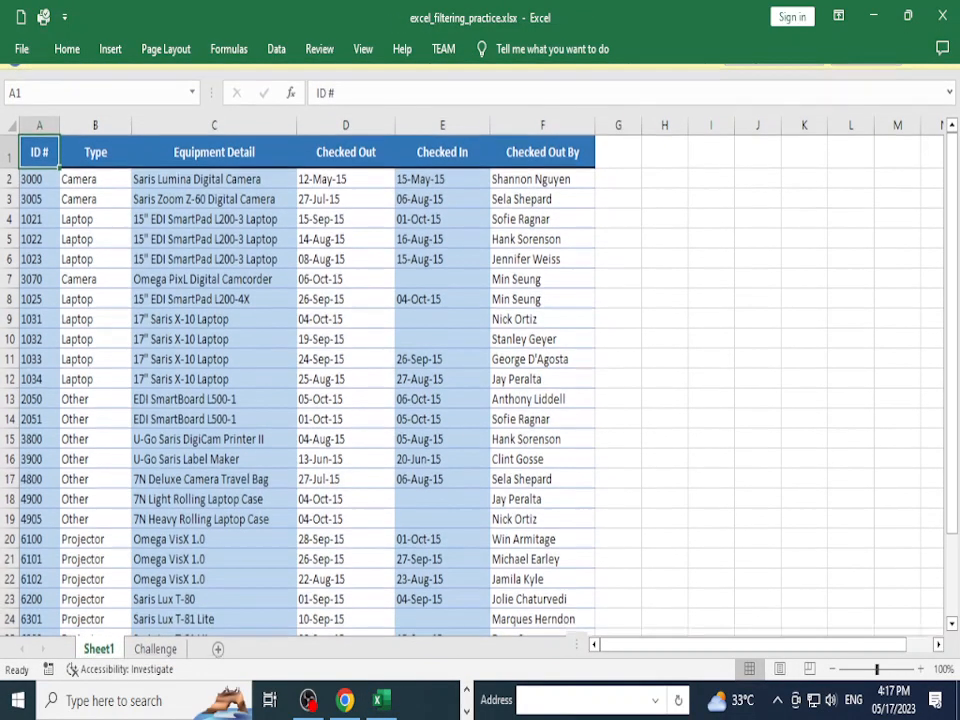
Step: Set Ribbon Display Options to Show Tabs and Commands, then return to the Chrome tutorial
click(838, 16)
click(830, 122)
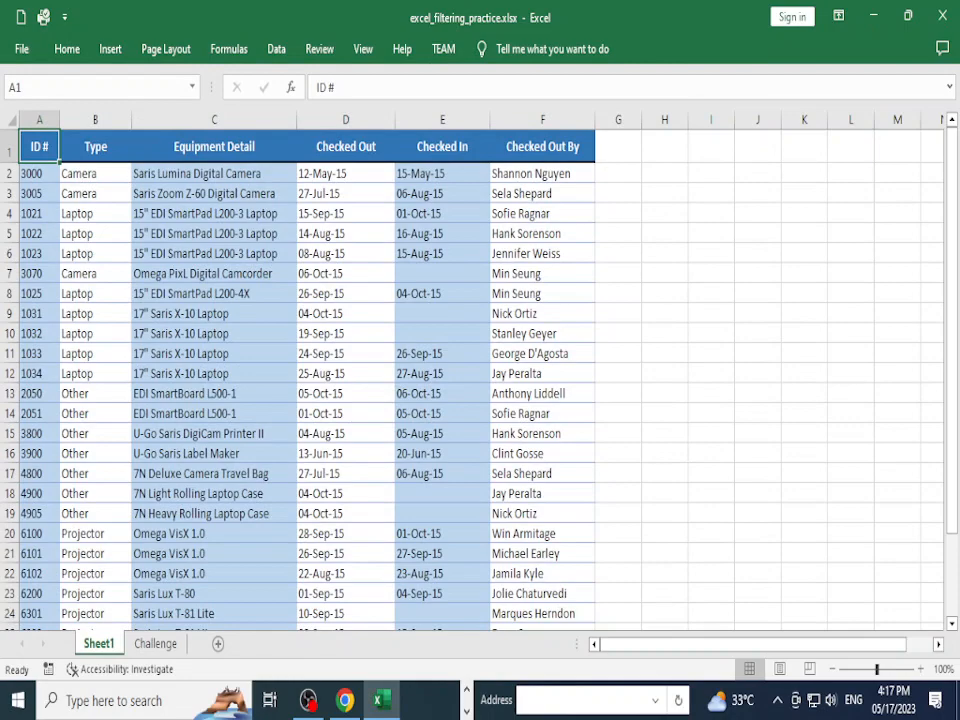
click(838, 16)
click(862, 180)
click(345, 700)
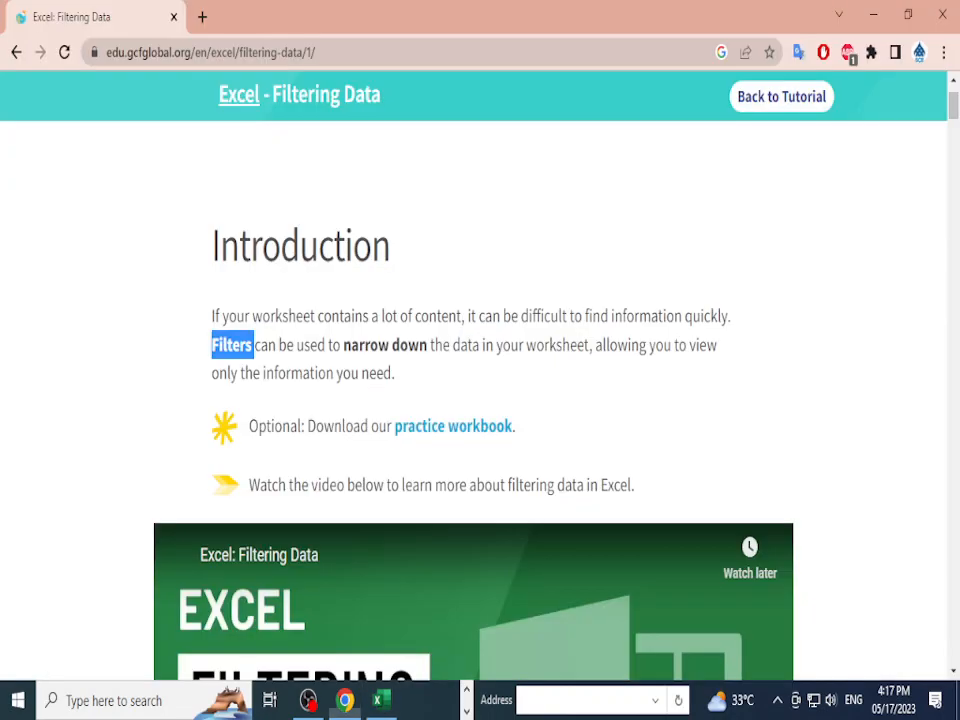
Step: Highlight the 'To filter data' heading and the header names in the lesson's first step
scroll(350, 334, down, 10)
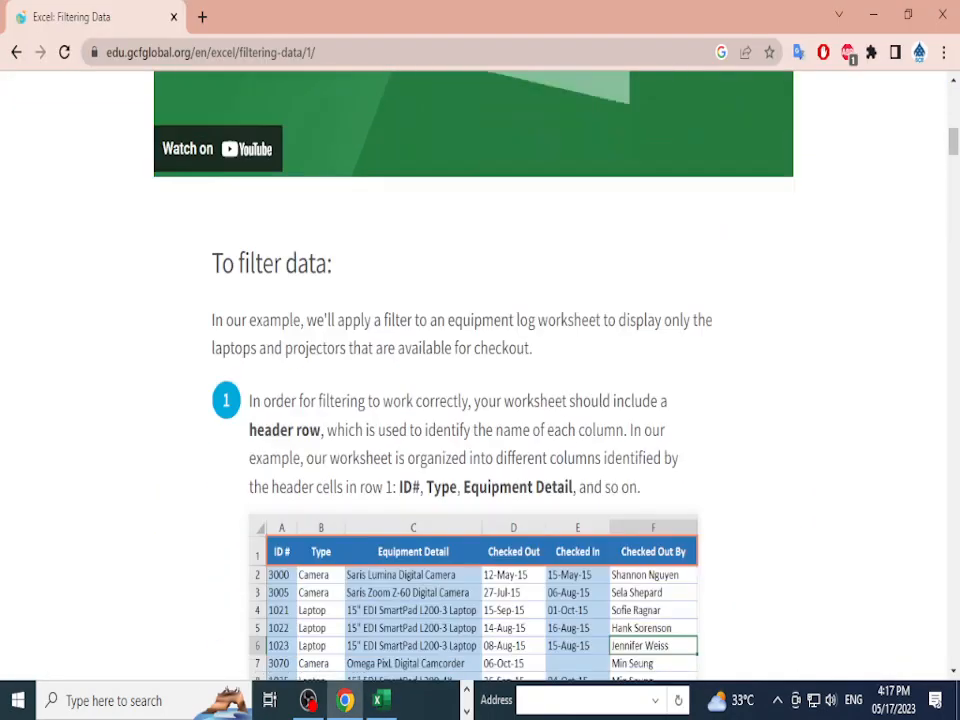
drag(210, 189, 328, 189)
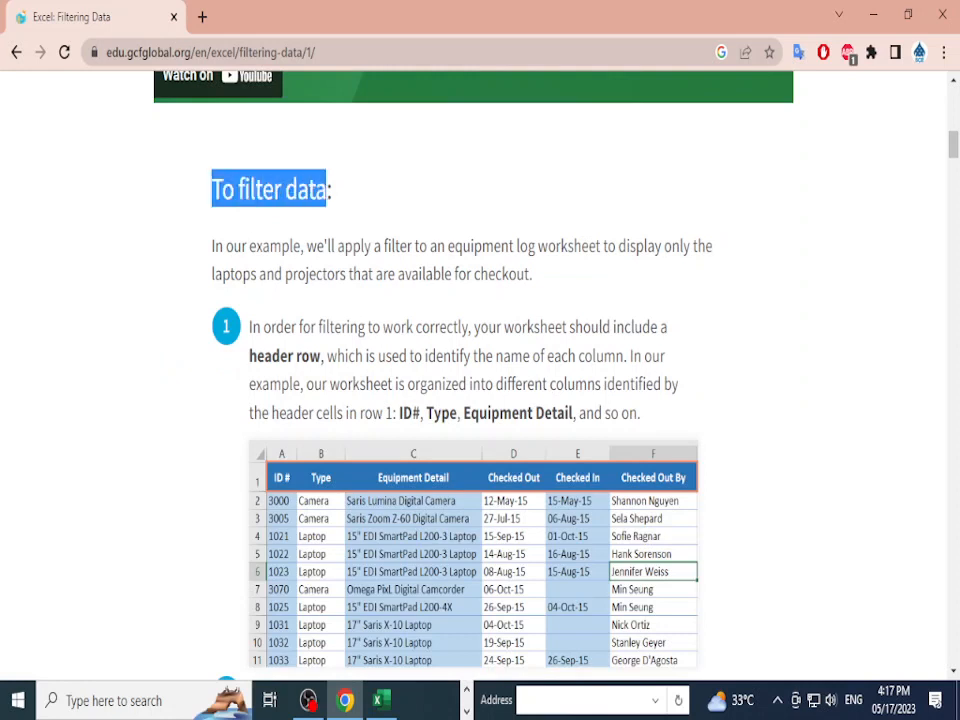
click(328, 189)
scroll(480, 370, down, 2)
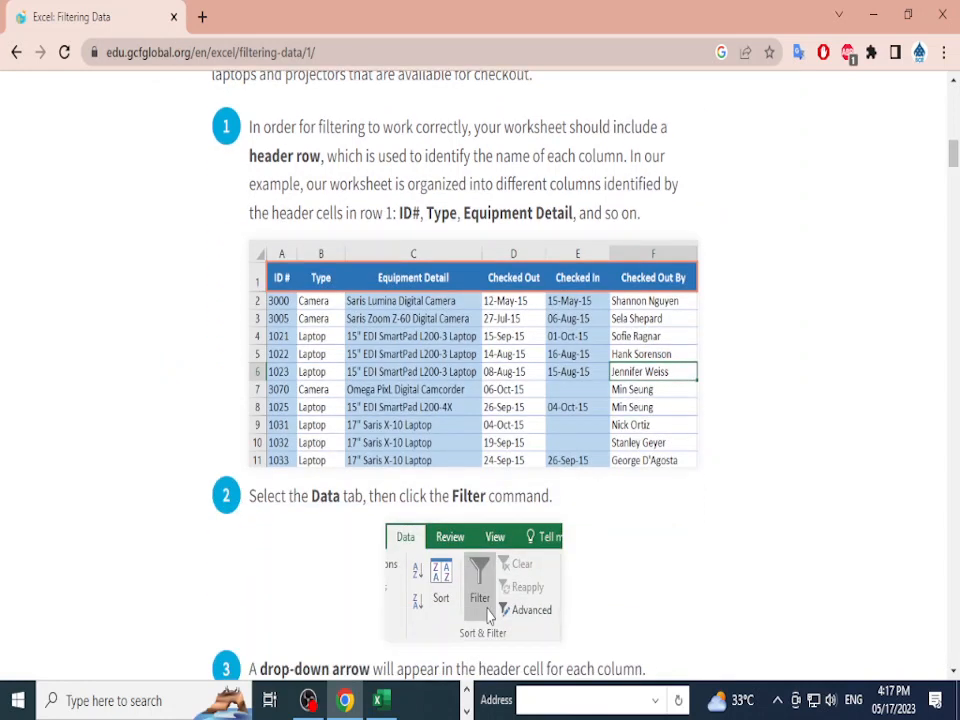
scroll(488, 616, up, 1)
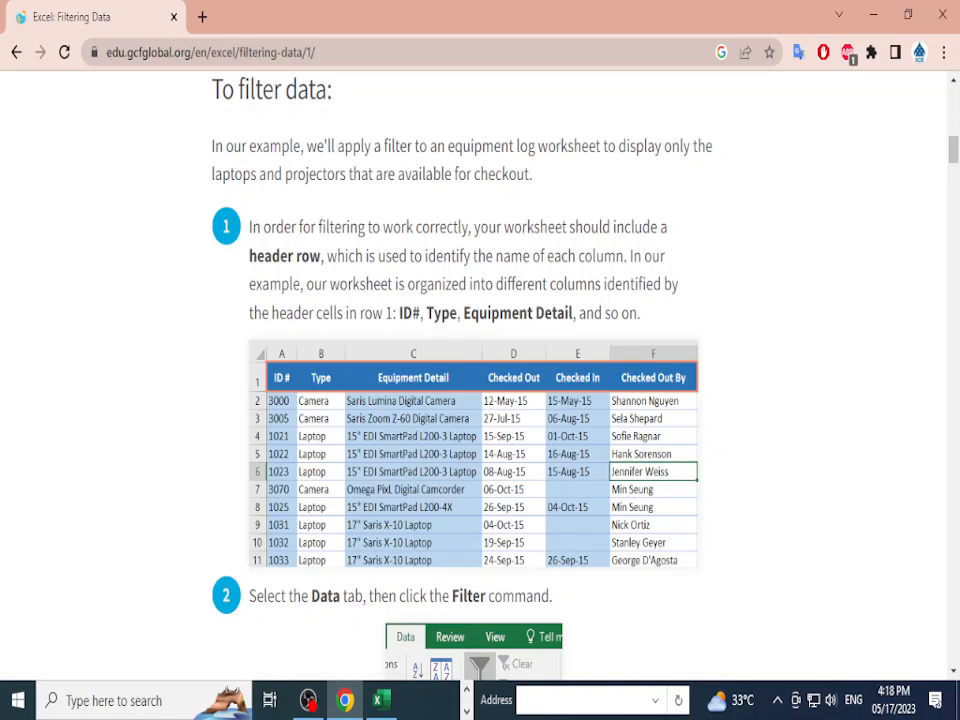
drag(400, 313, 594, 313)
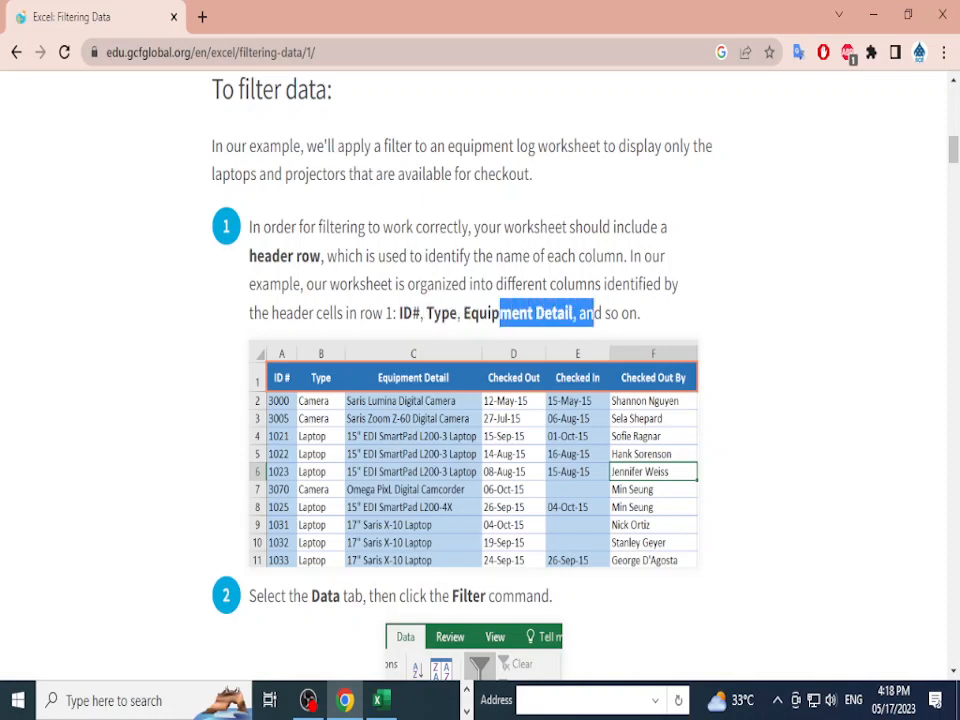
Step: Scroll through the remaining filtering steps, then switch back to the Excel workbook
scroll(493, 510, down, 5)
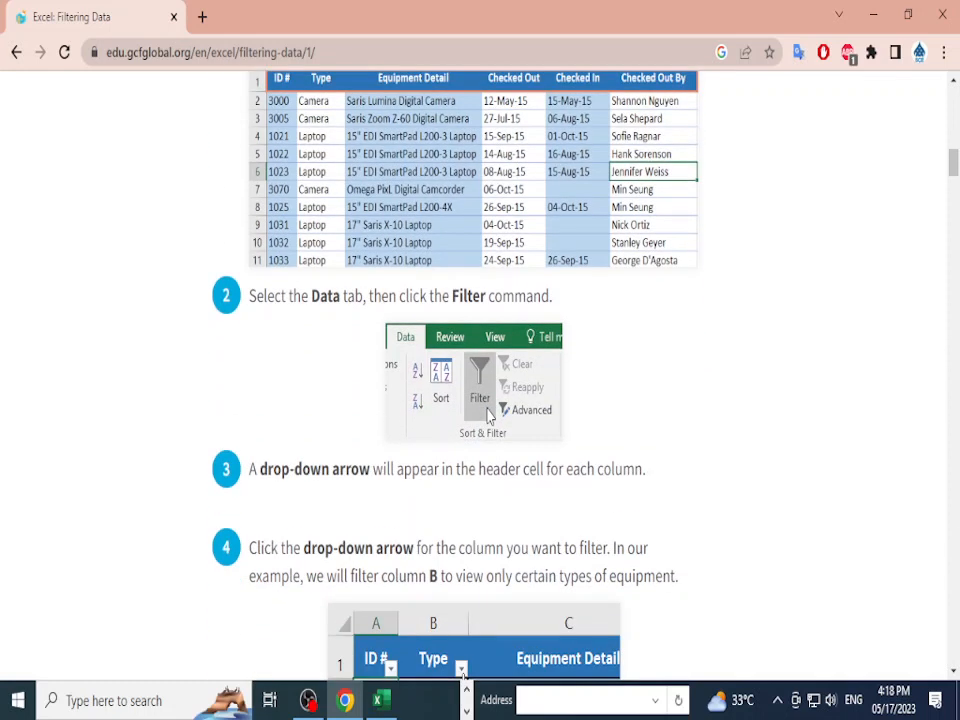
scroll(480, 380, down, 3)
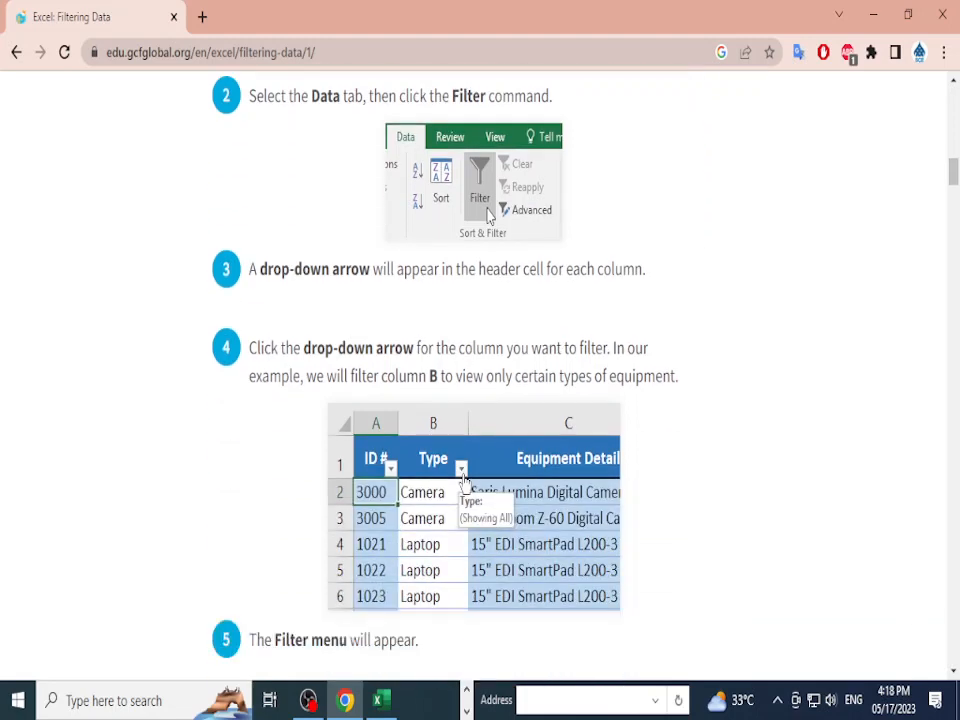
scroll(480, 380, down, 6)
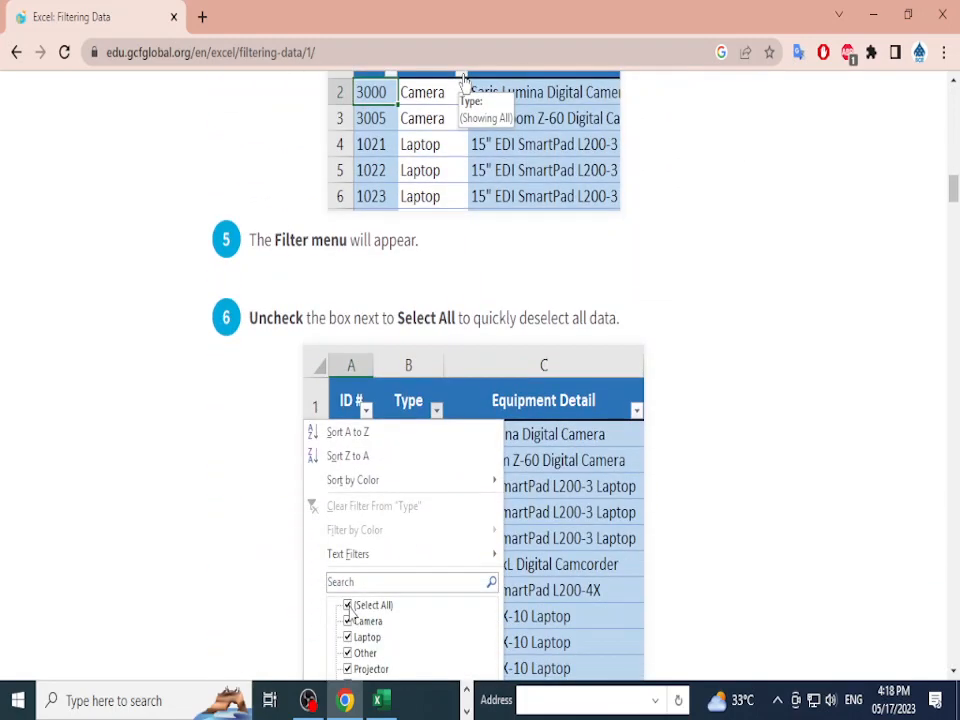
scroll(480, 380, down, 3)
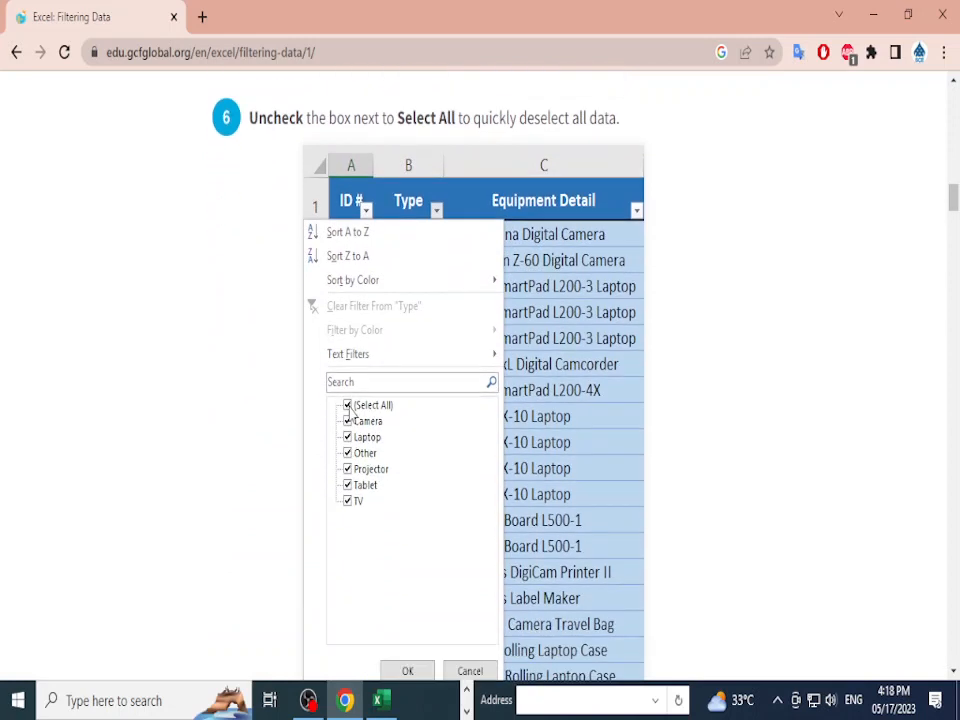
scroll(480, 380, down, 3)
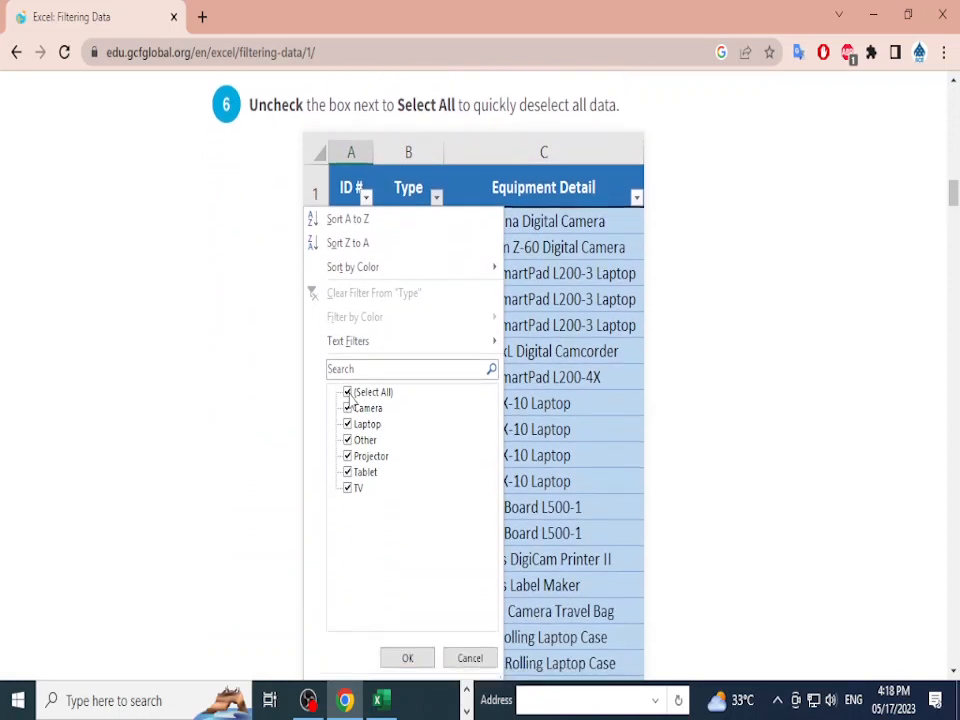
scroll(424, 566, down, 8)
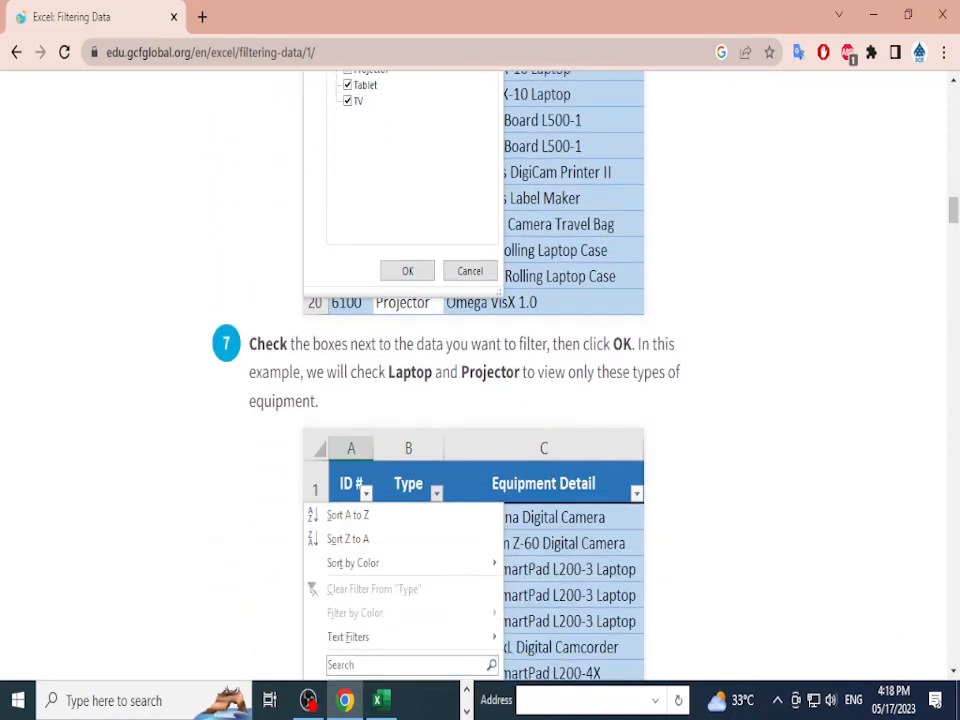
scroll(480, 380, down, 8)
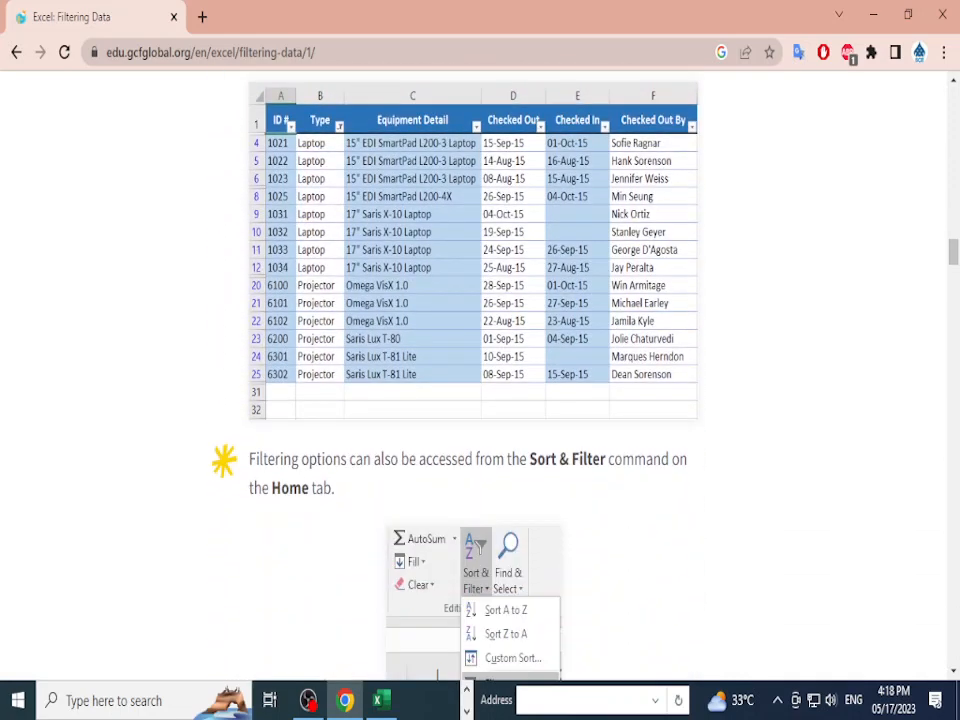
scroll(480, 380, down, 4)
scroll(480, 380, up, 3)
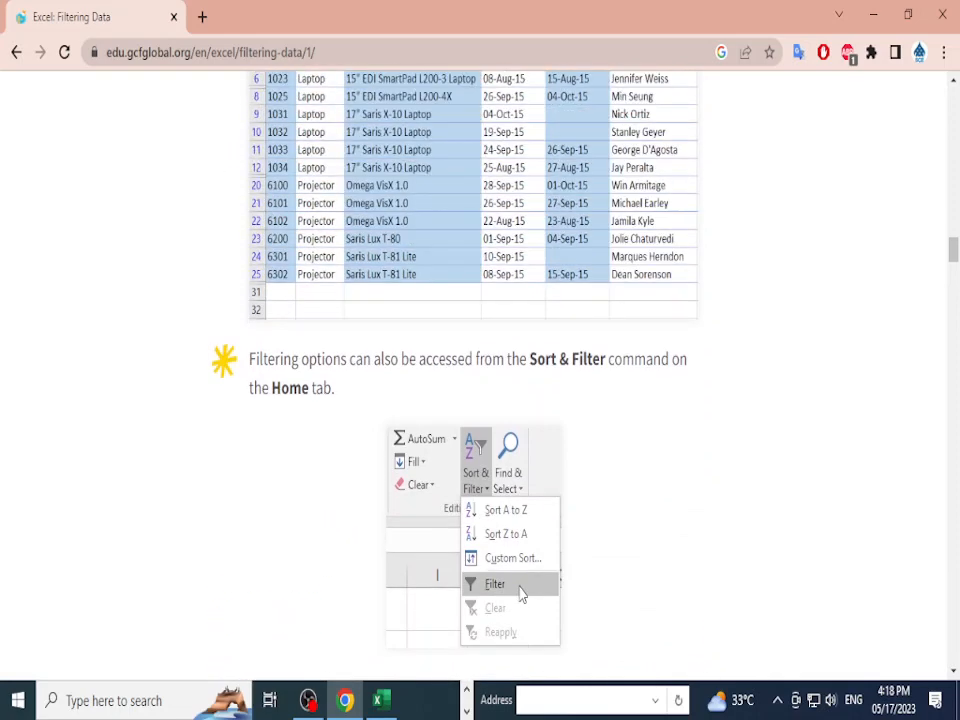
key(alt+Tab)
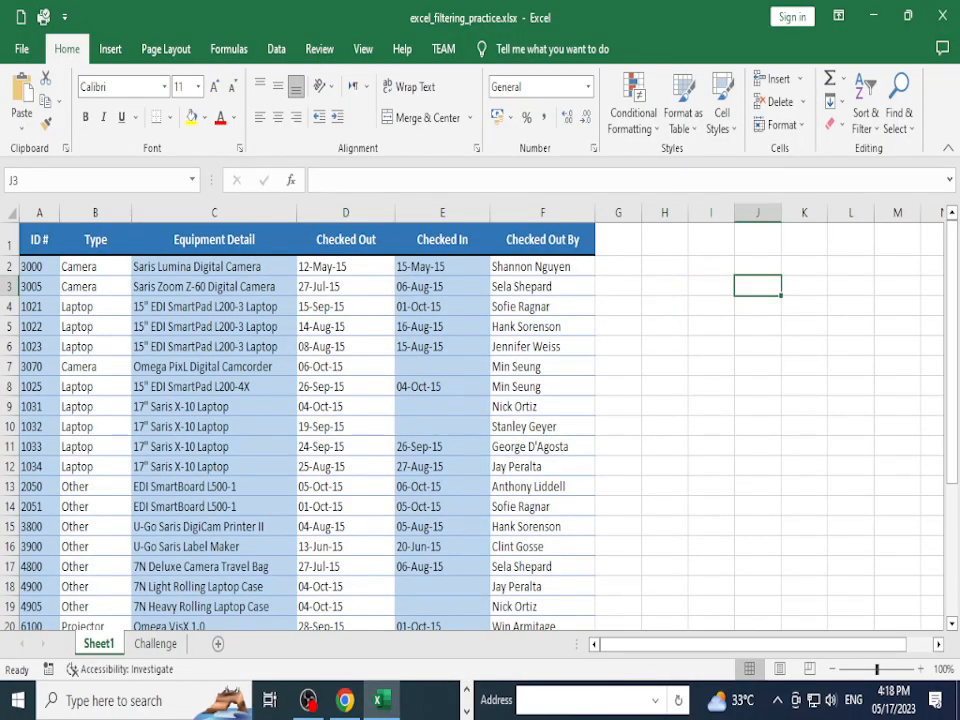
Step: Select B1, turn on Data > Filter, and shrink and reposition the Excel window
click(95, 240)
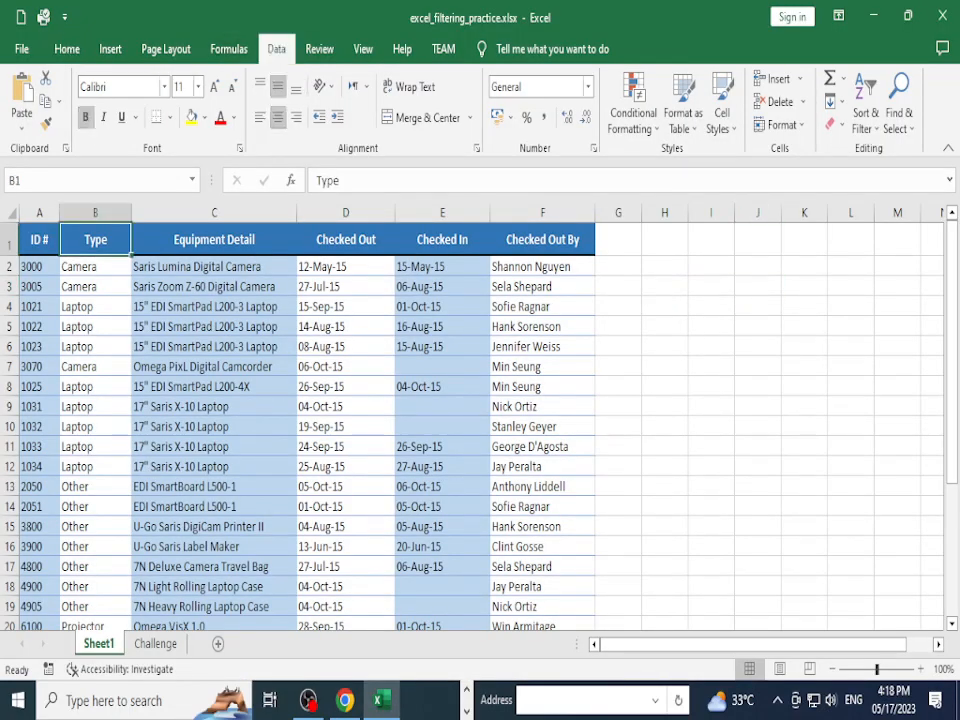
click(276, 48)
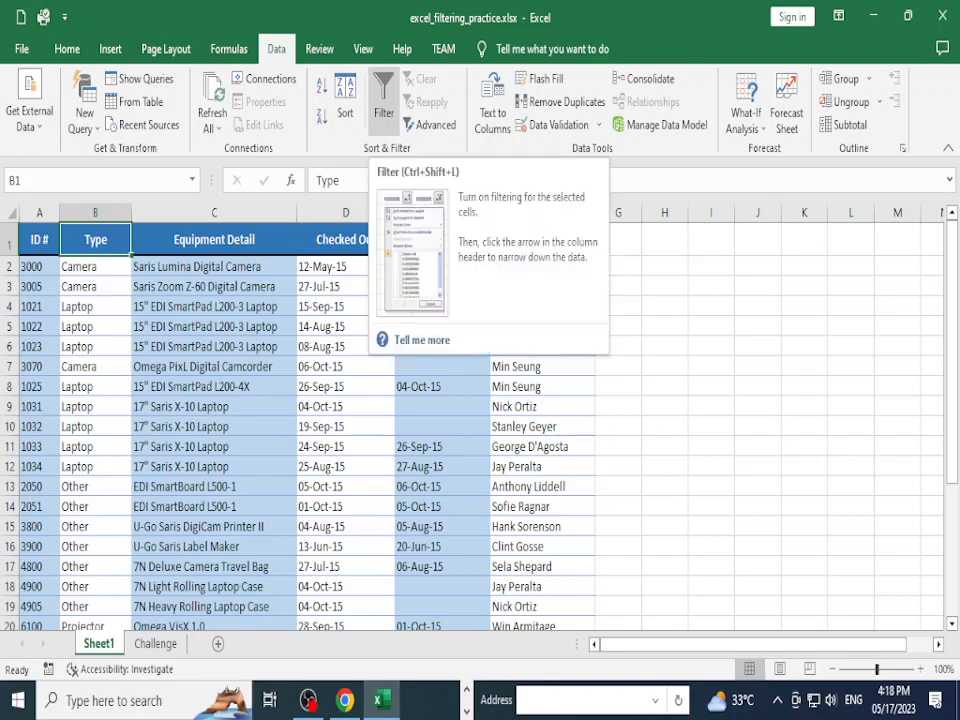
click(384, 100)
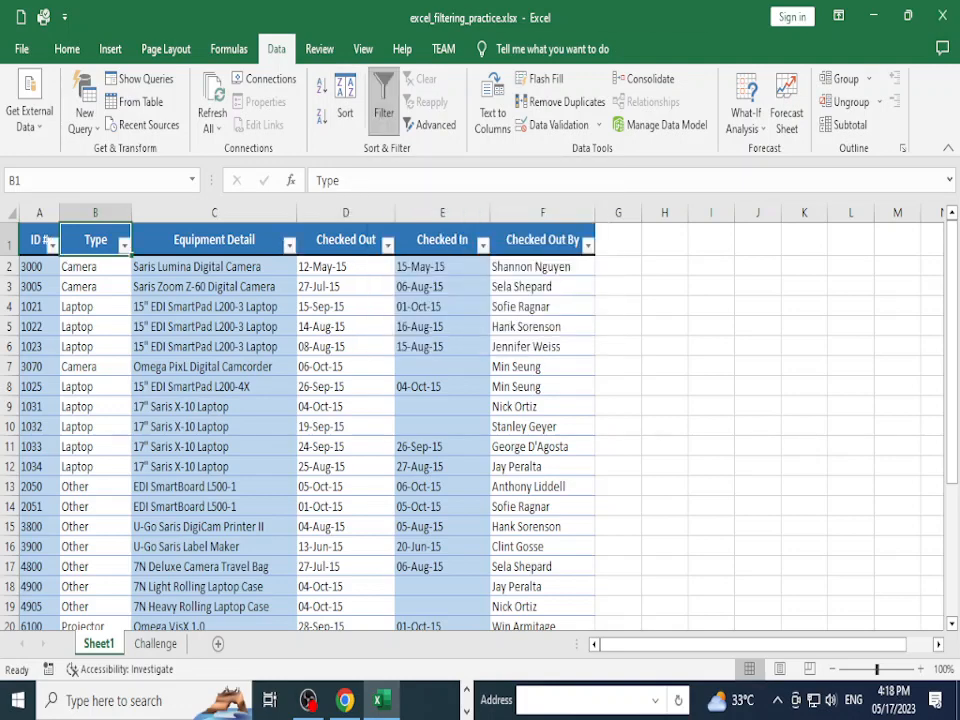
click(908, 16)
drag(670, 69, 662, 49)
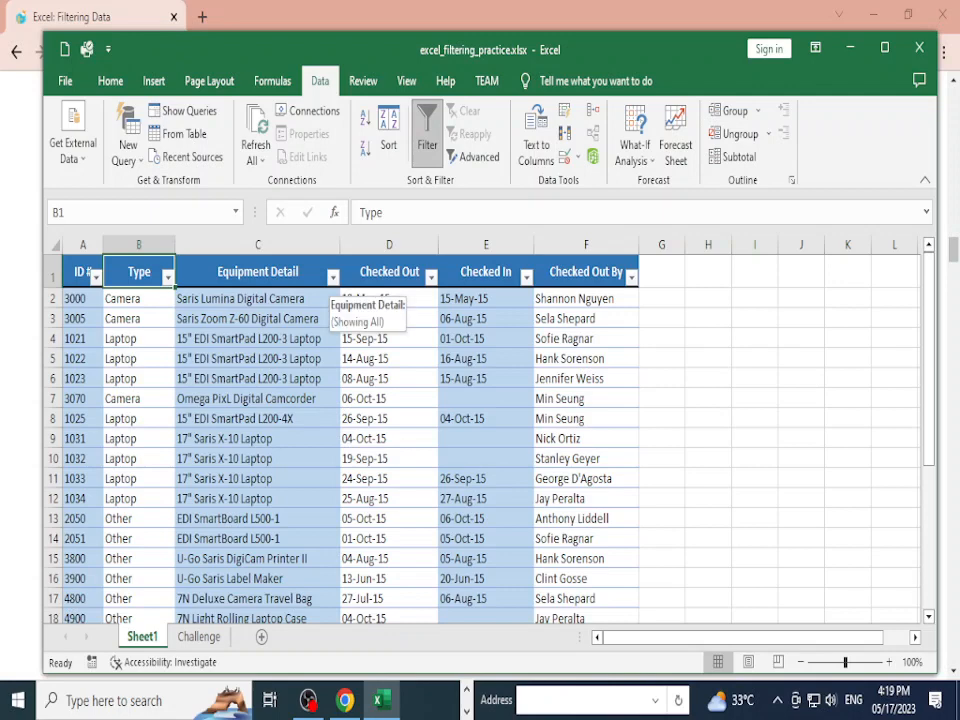
Step: Filter the Type column to show only Camera rows and step through them from D2
click(168, 277)
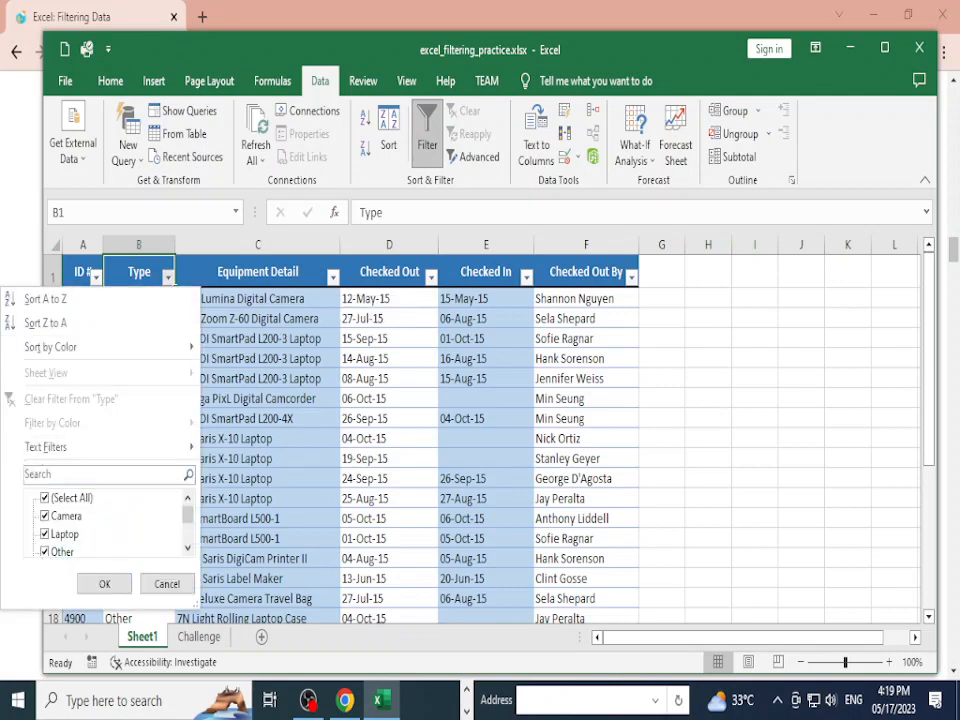
scroll(105, 522, down, 2)
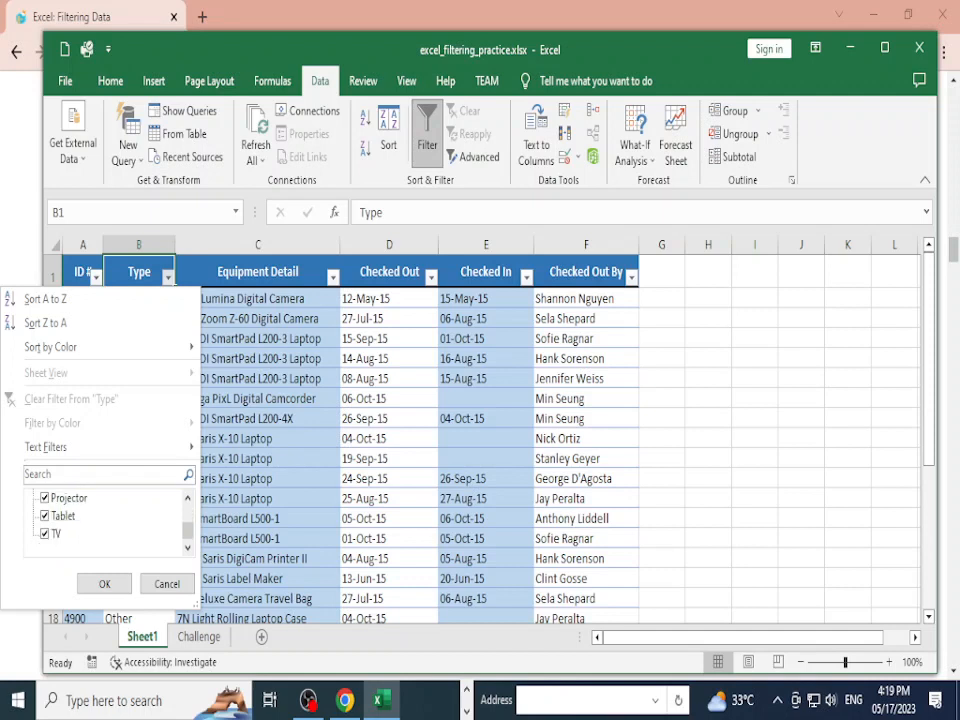
scroll(105, 522, up, 2)
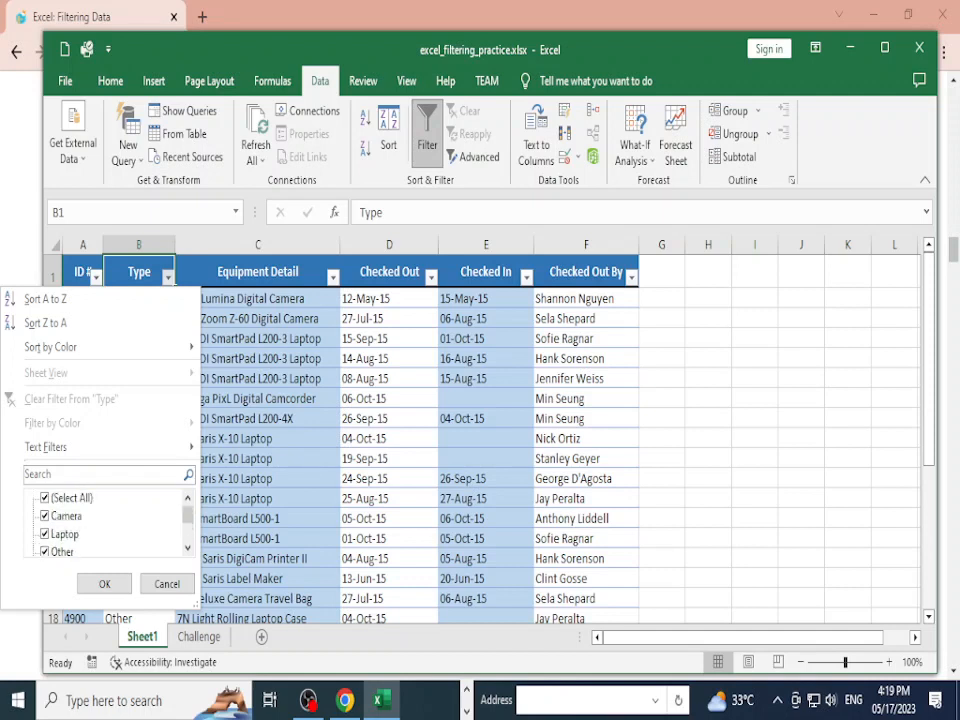
click(60, 497)
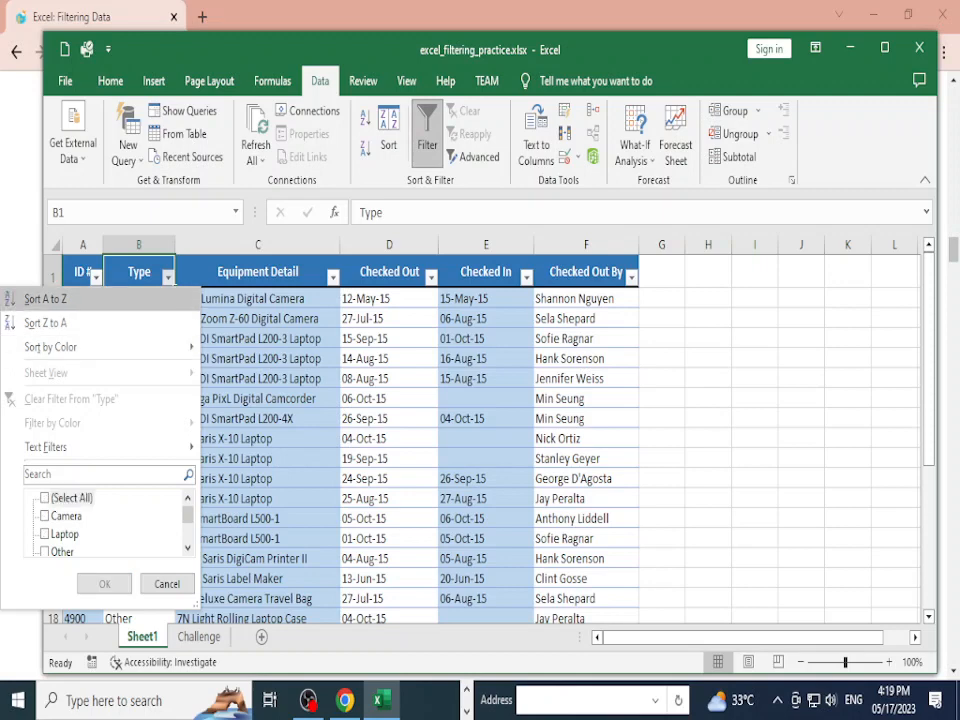
click(44, 515)
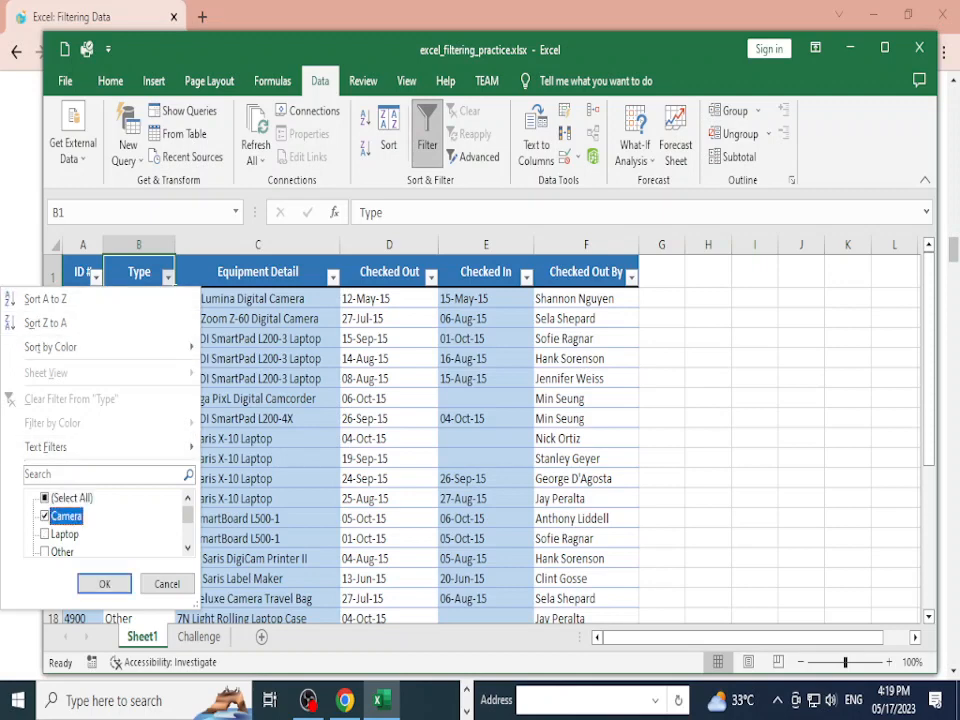
click(104, 583)
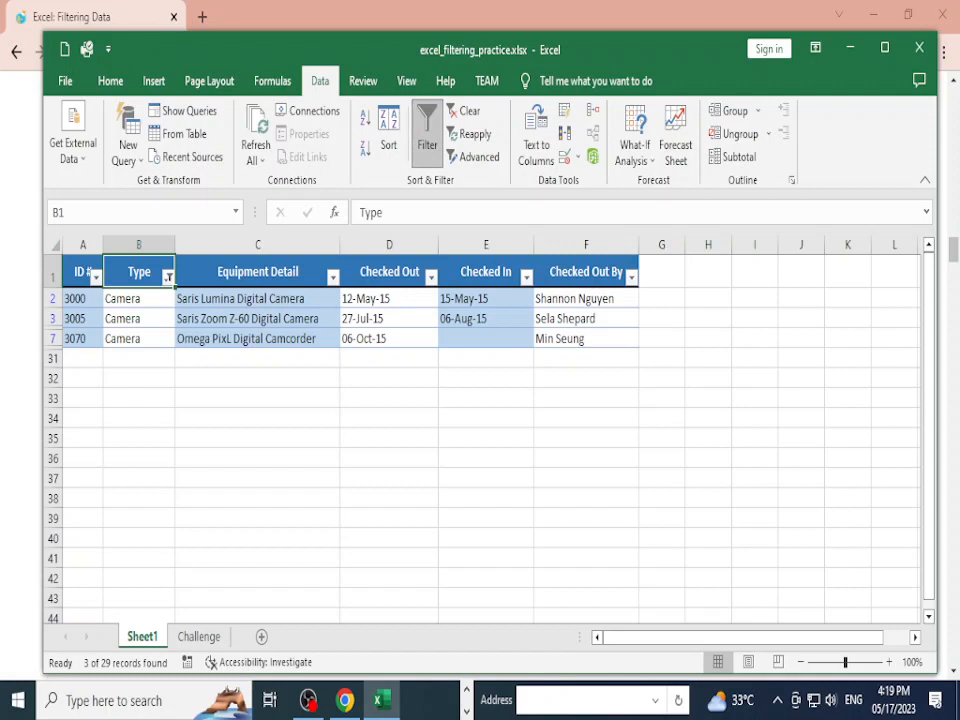
click(389, 299)
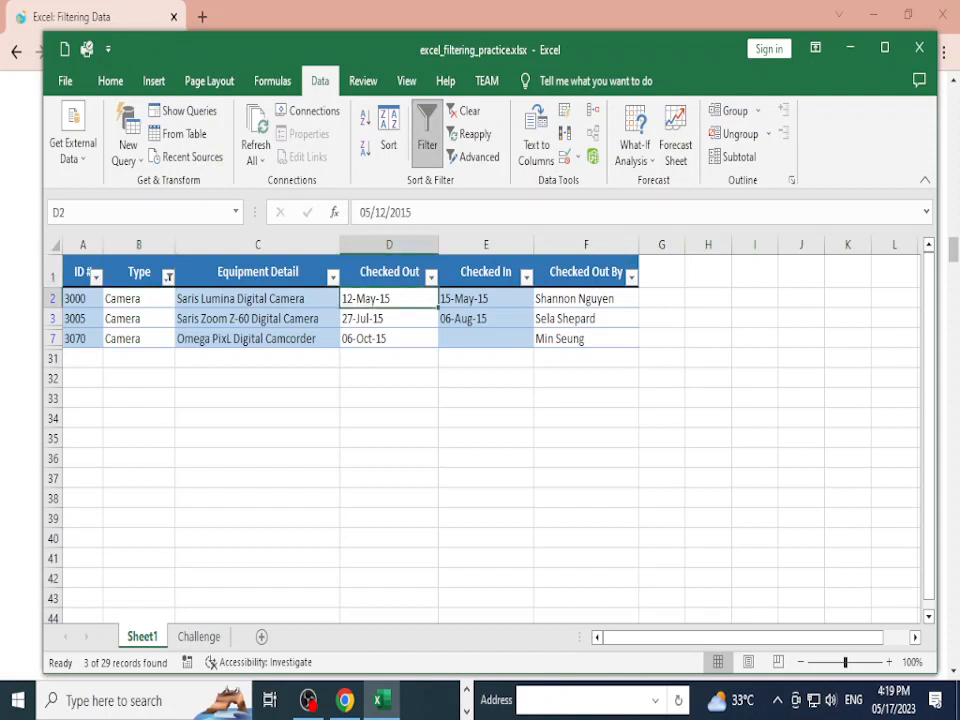
key(Down)
key(Down)
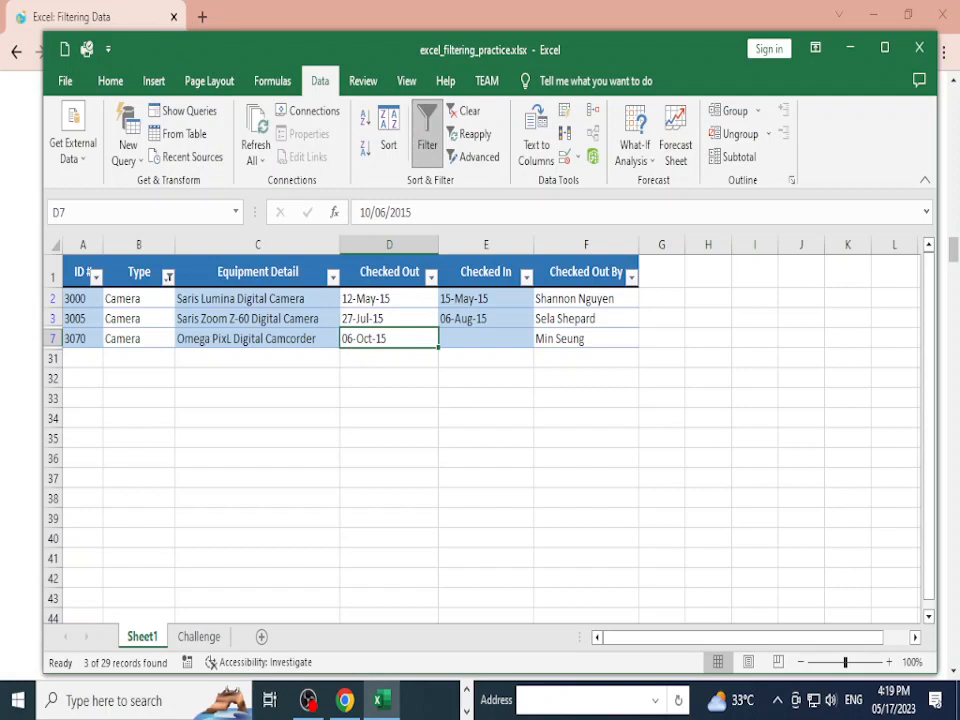
Step: Add Projector to the Type filter so Camera and Projector rows show
click(168, 277)
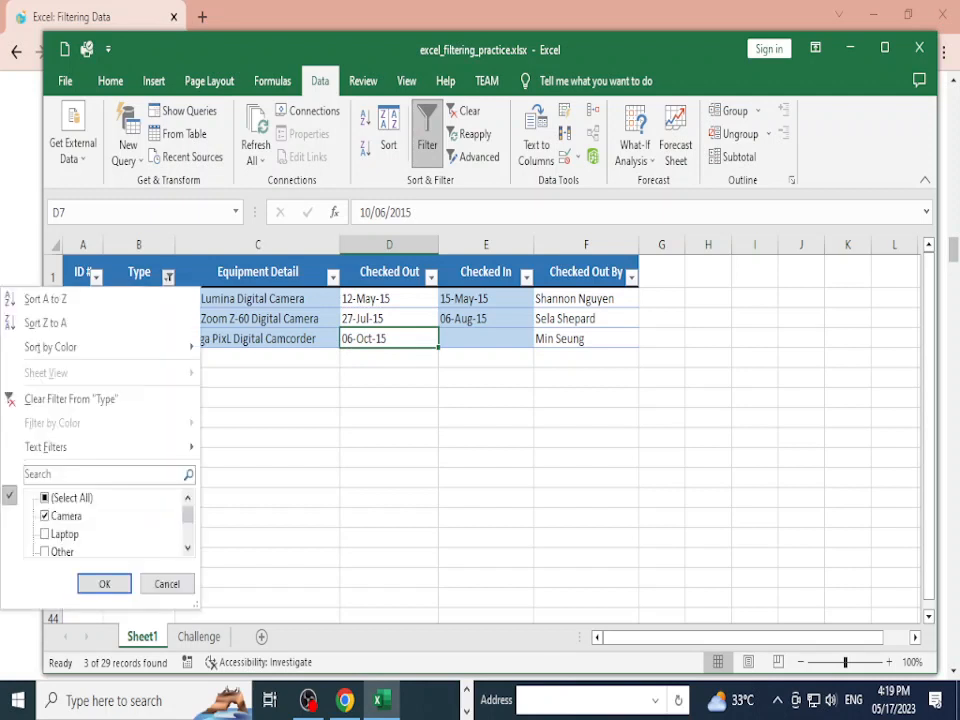
scroll(108, 524, down, 1)
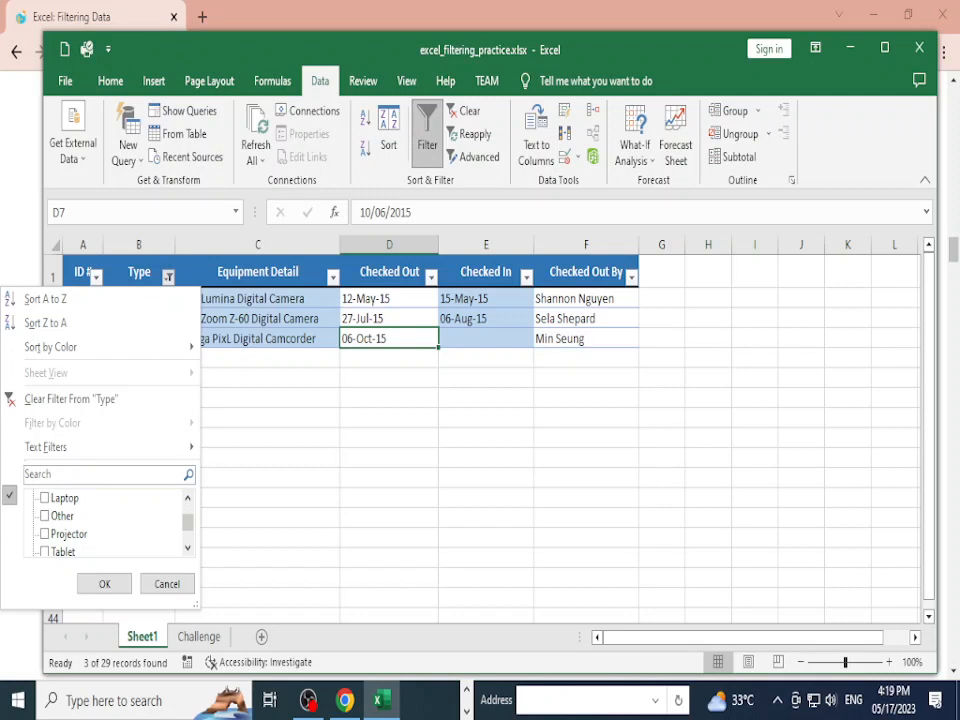
click(44, 533)
click(104, 583)
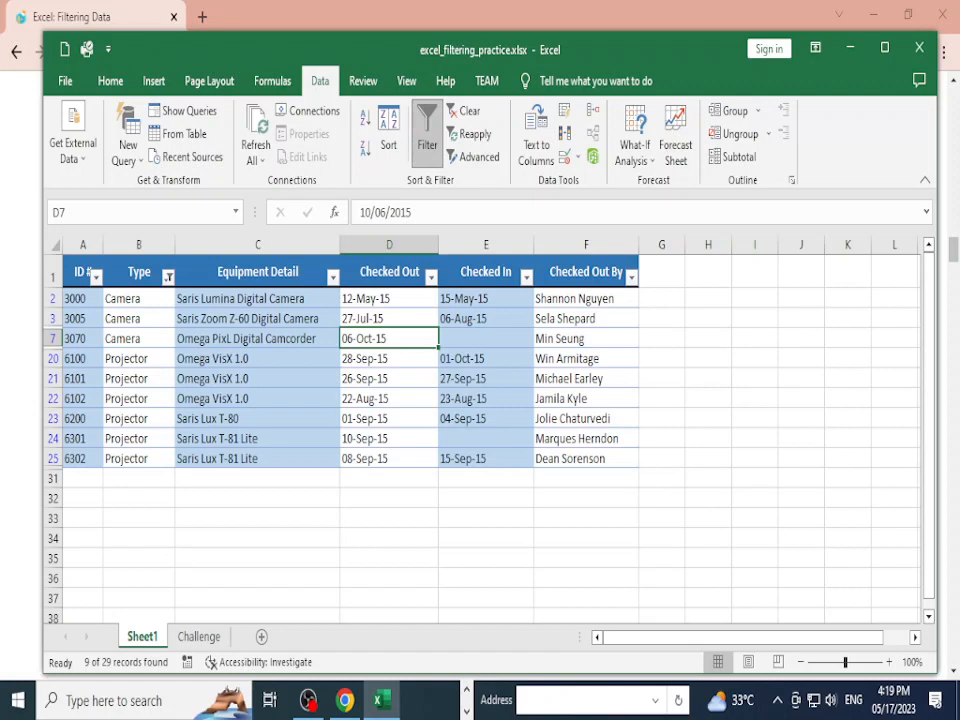
Step: Uncheck Camera and Projector in the Type filter, then cancel without applying
click(168, 276)
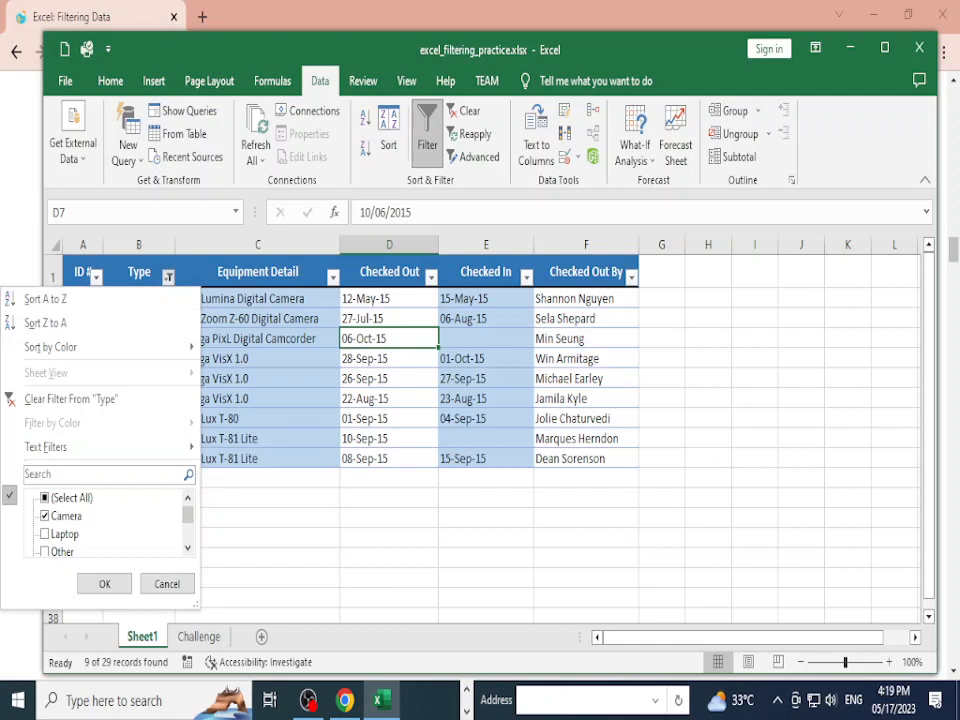
click(45, 516)
scroll(45, 516, down, 1)
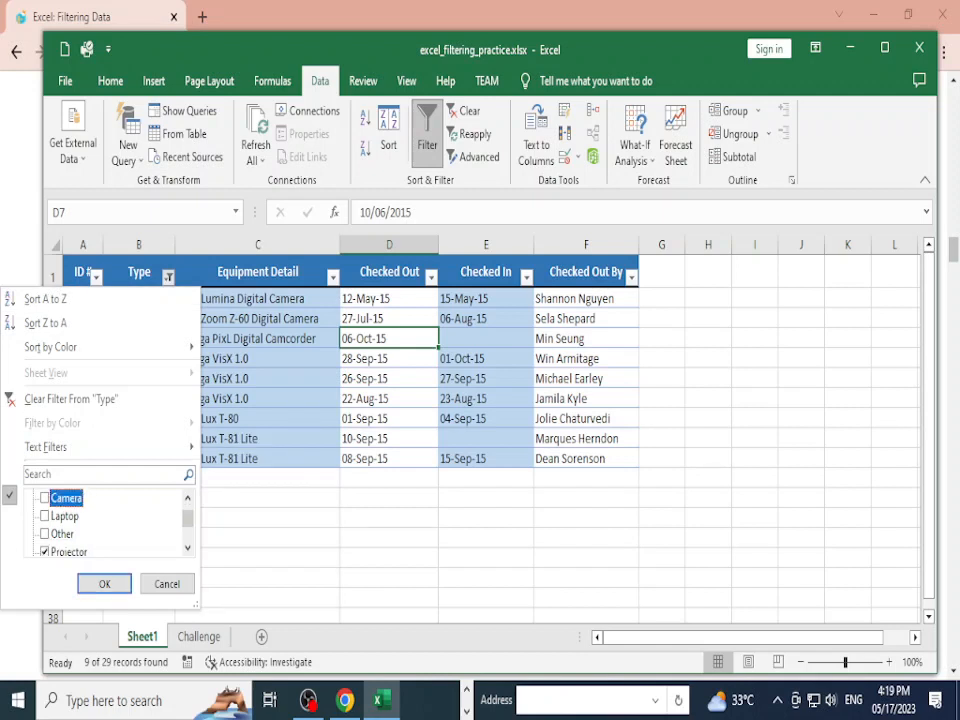
click(45, 551)
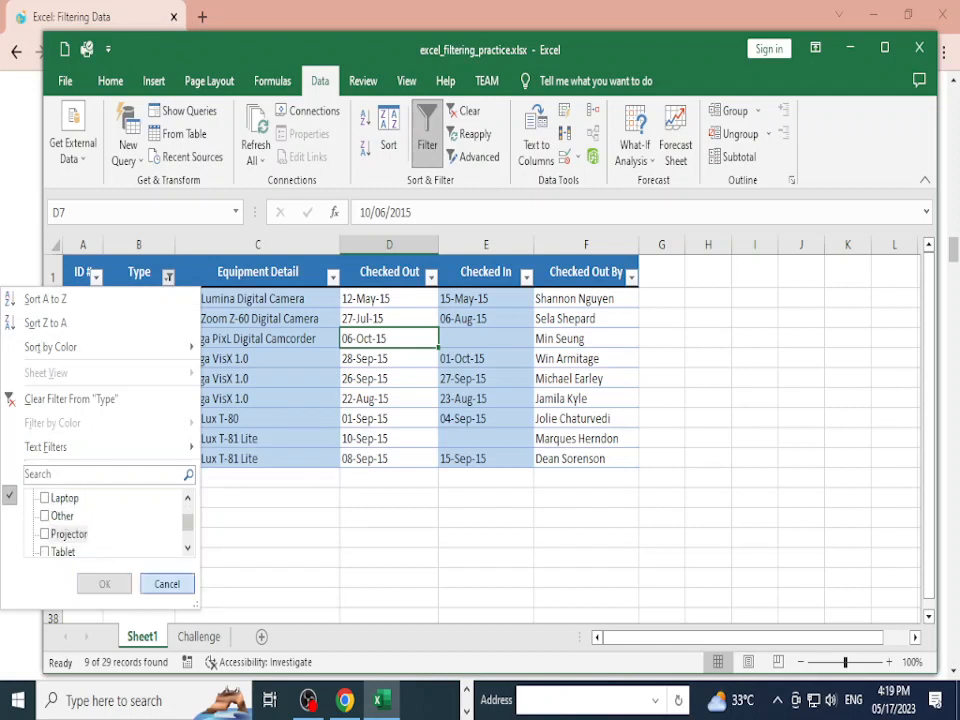
click(167, 584)
click(257, 478)
Step: Reselect all Type values and apply so every record shows again
click(168, 277)
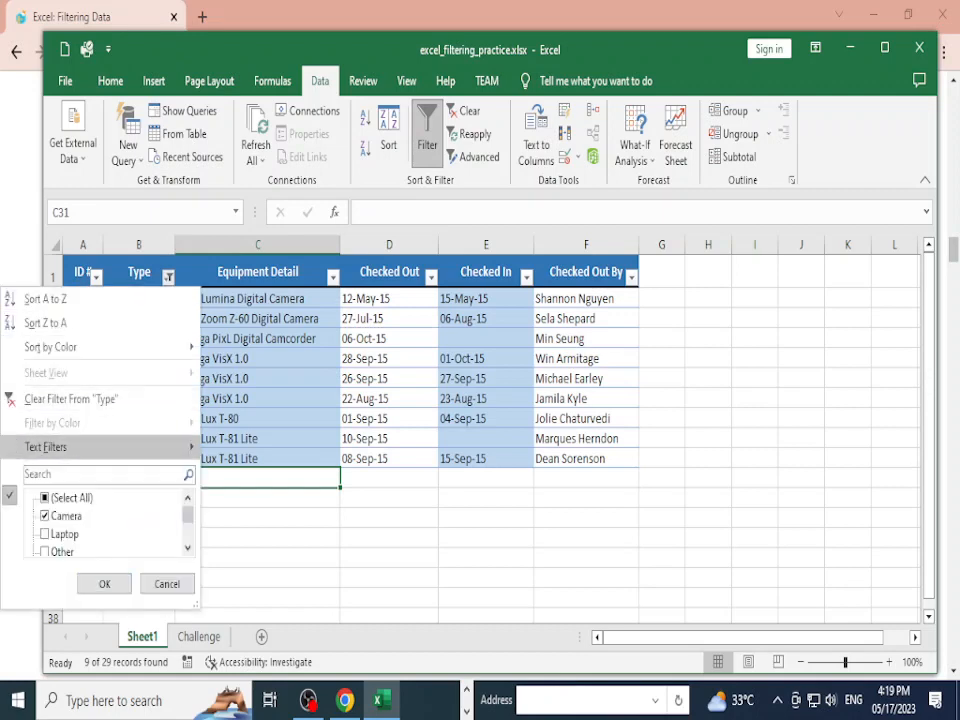
click(45, 498)
click(45, 498)
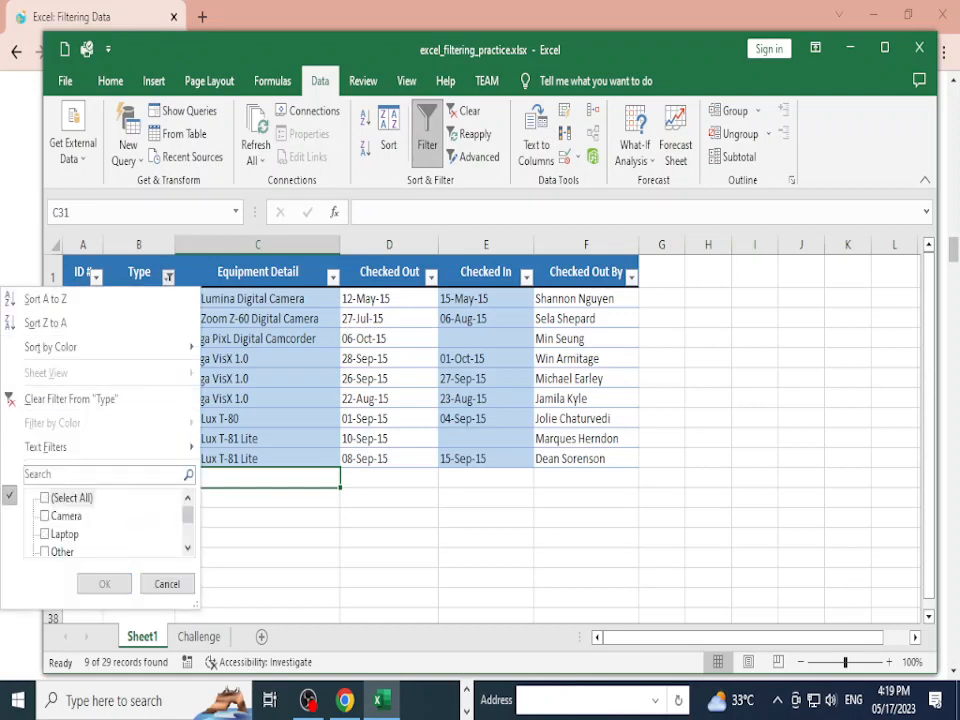
click(45, 498)
click(104, 584)
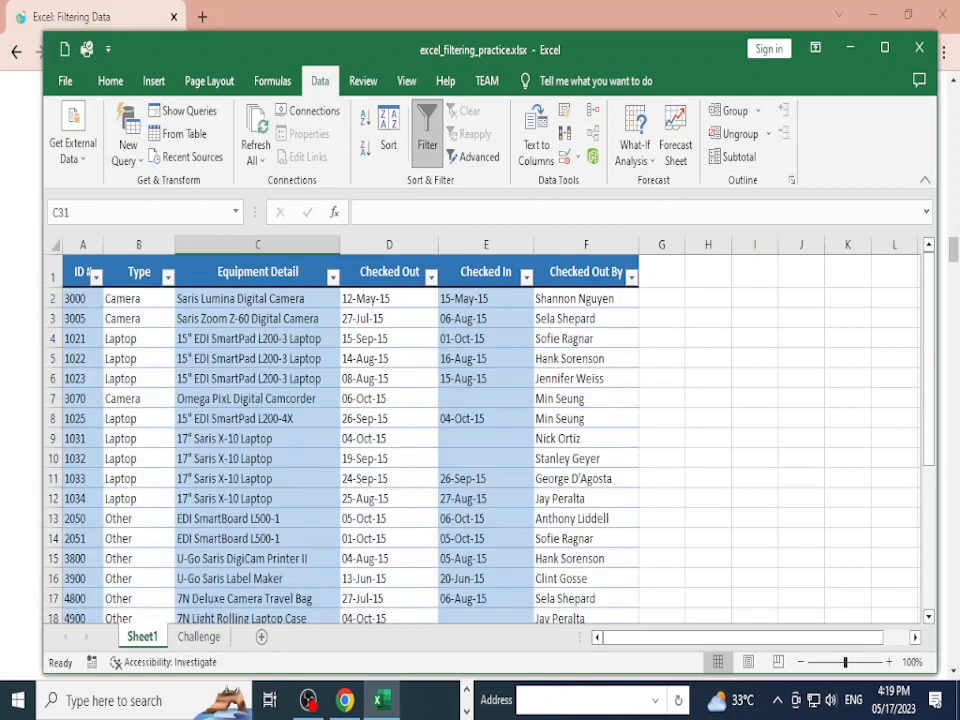
click(257, 538)
Step: Sort the table by Type A to Z, Z to A, then back to A to Z
click(168, 277)
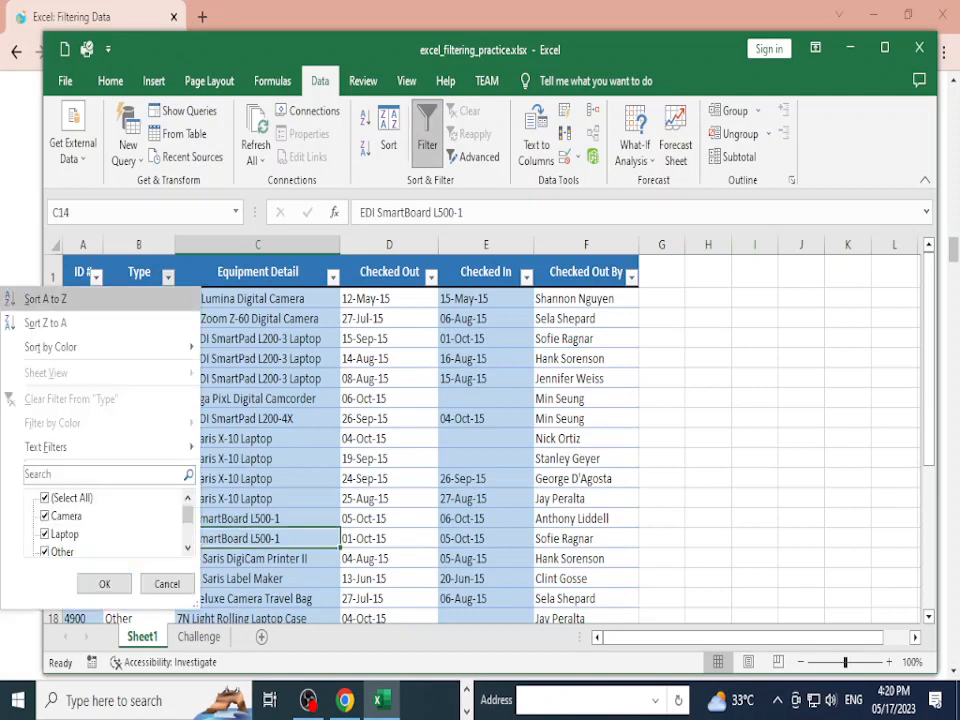
click(45, 298)
click(168, 277)
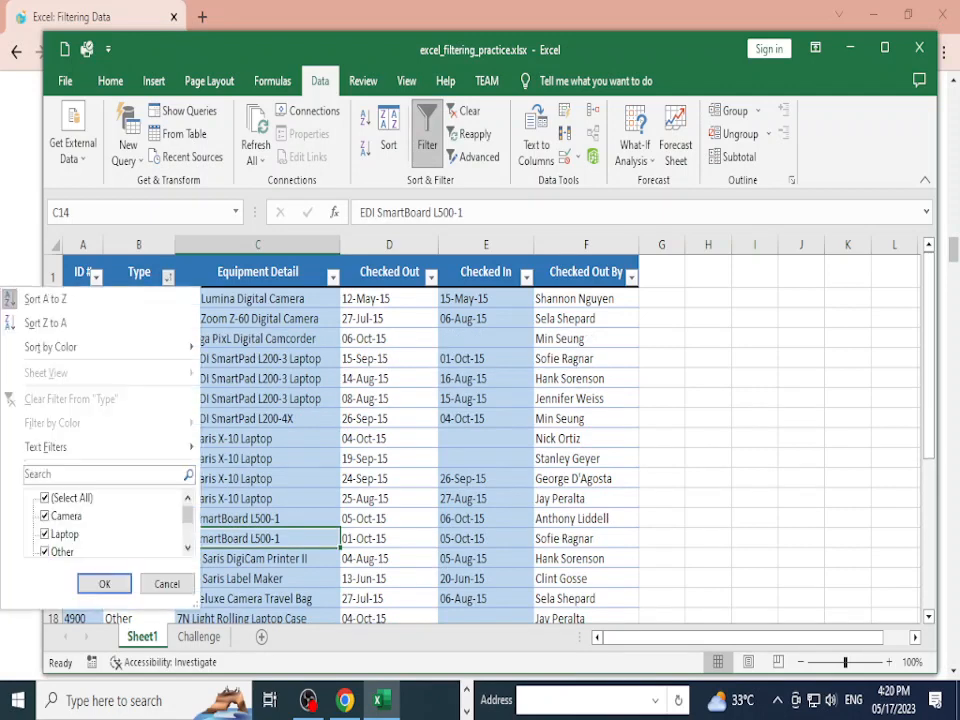
click(45, 320)
click(168, 277)
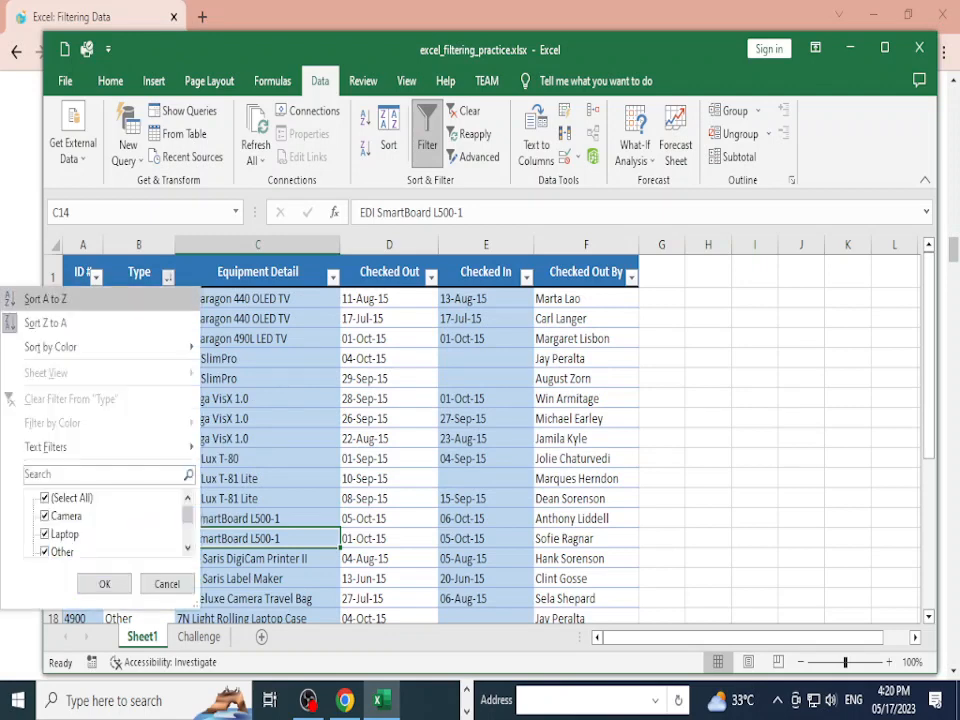
click(60, 298)
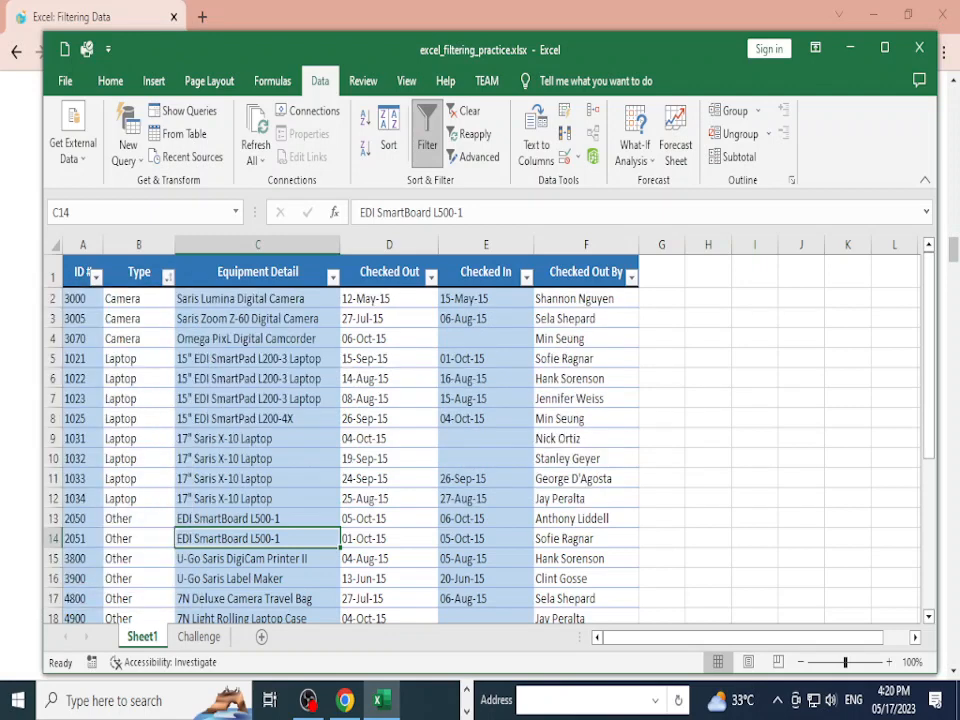
key(alt+Tab)
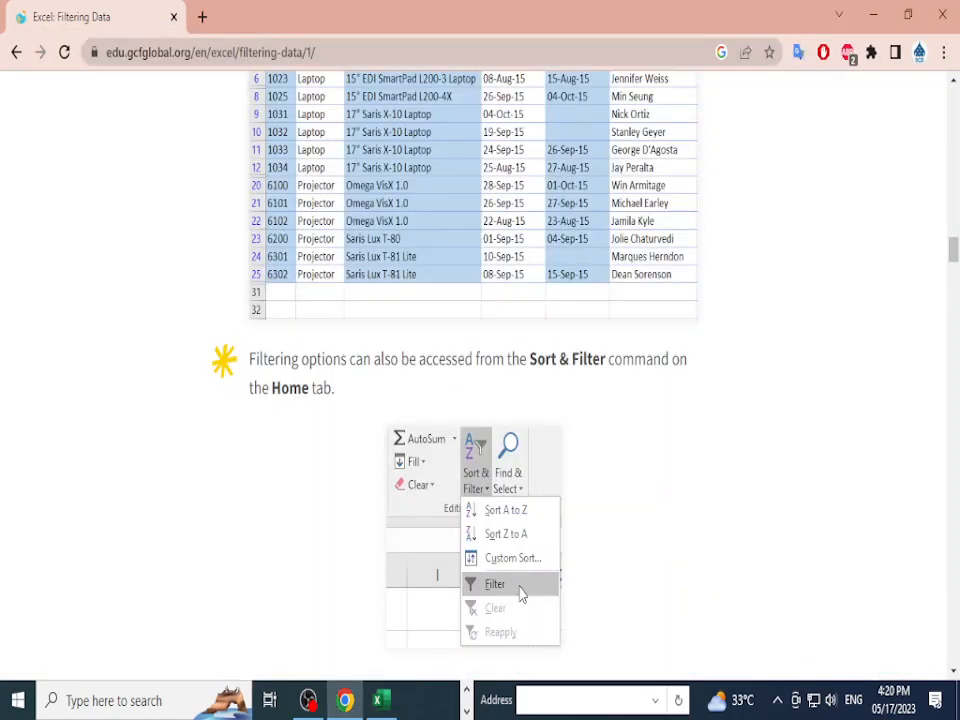
Step: Scroll to the 'To apply multiple filters' steps and the August checkout example, then return to Excel
scroll(480, 380, down, 2)
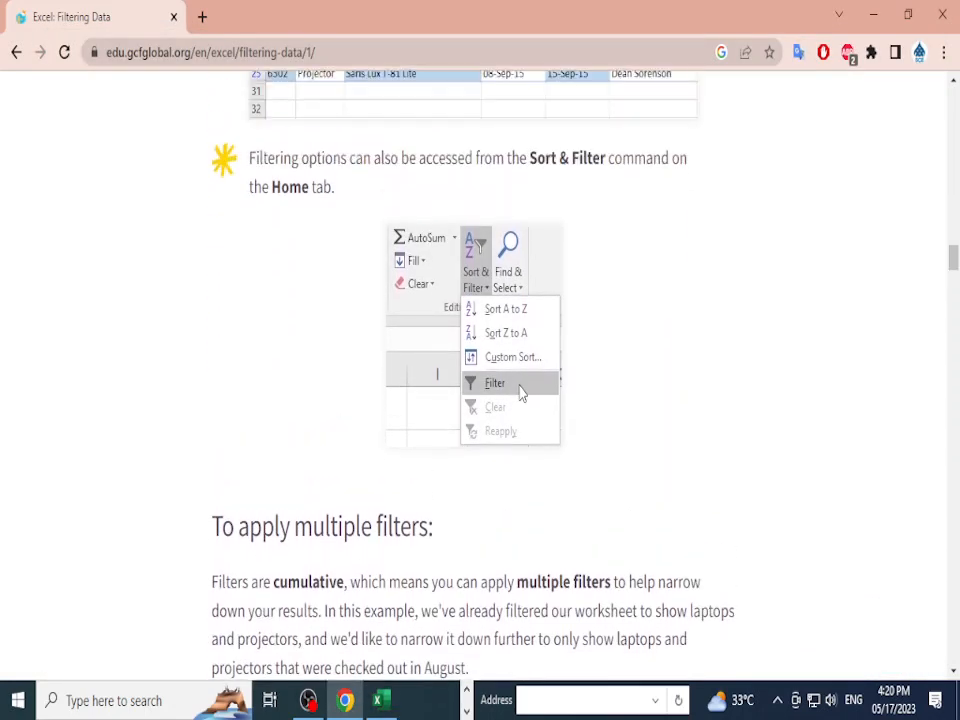
scroll(480, 380, down, 3)
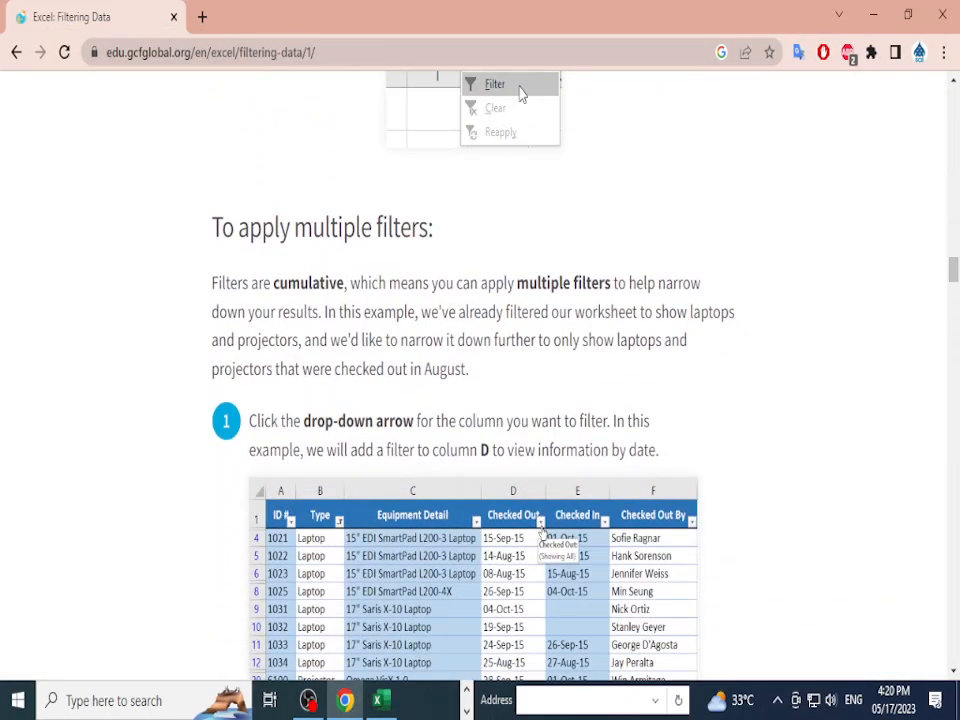
drag(212, 229, 436, 235)
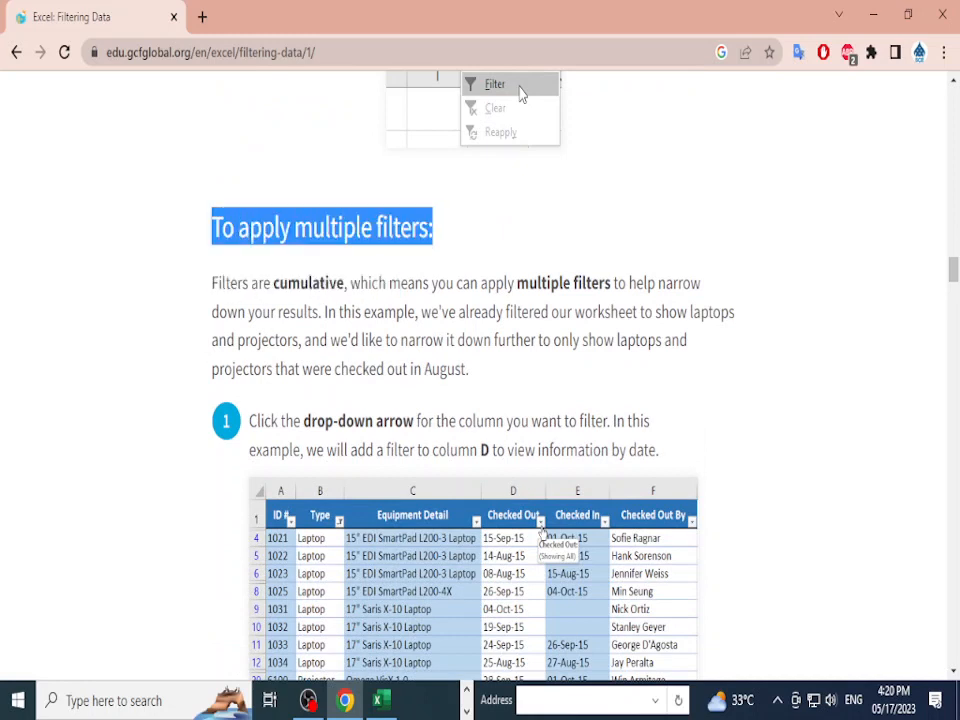
click(436, 235)
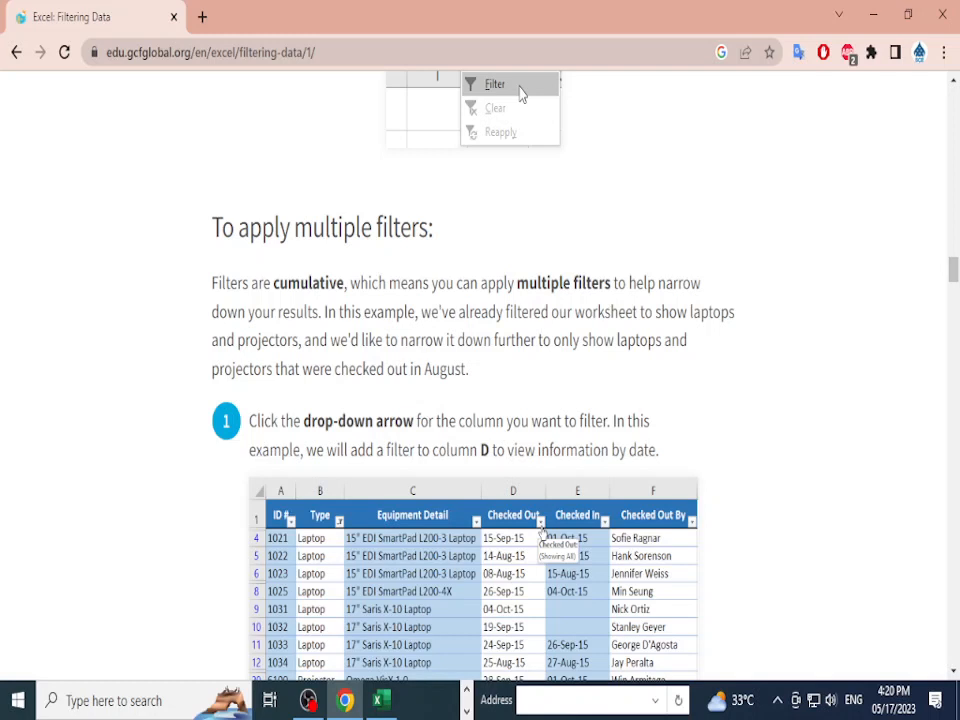
scroll(480, 380, down, 4)
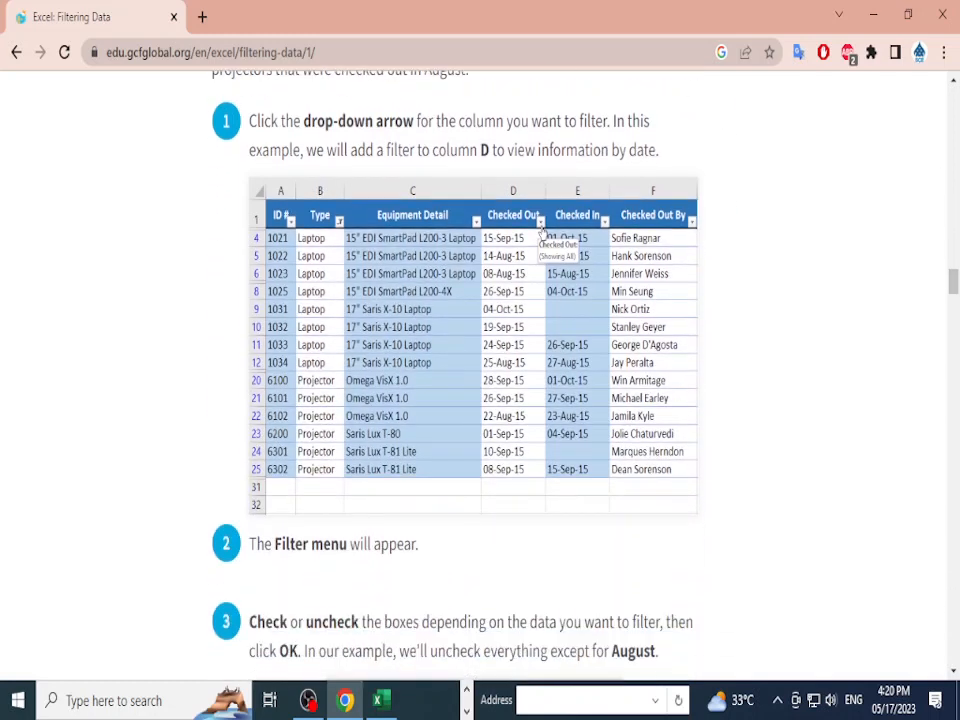
scroll(480, 380, up, 2)
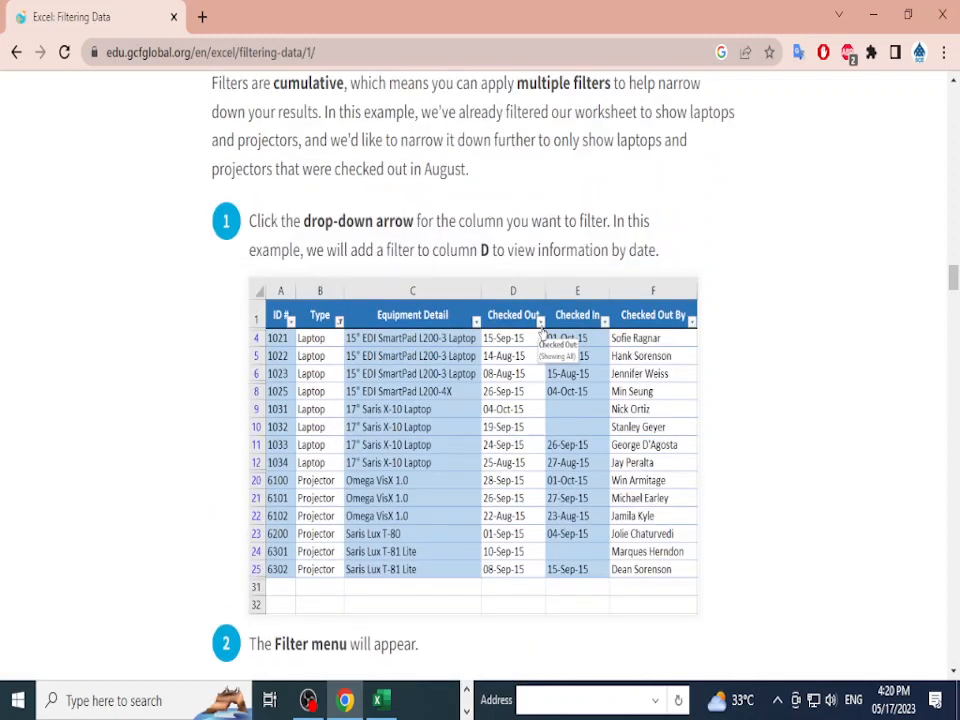
scroll(480, 380, down, 5)
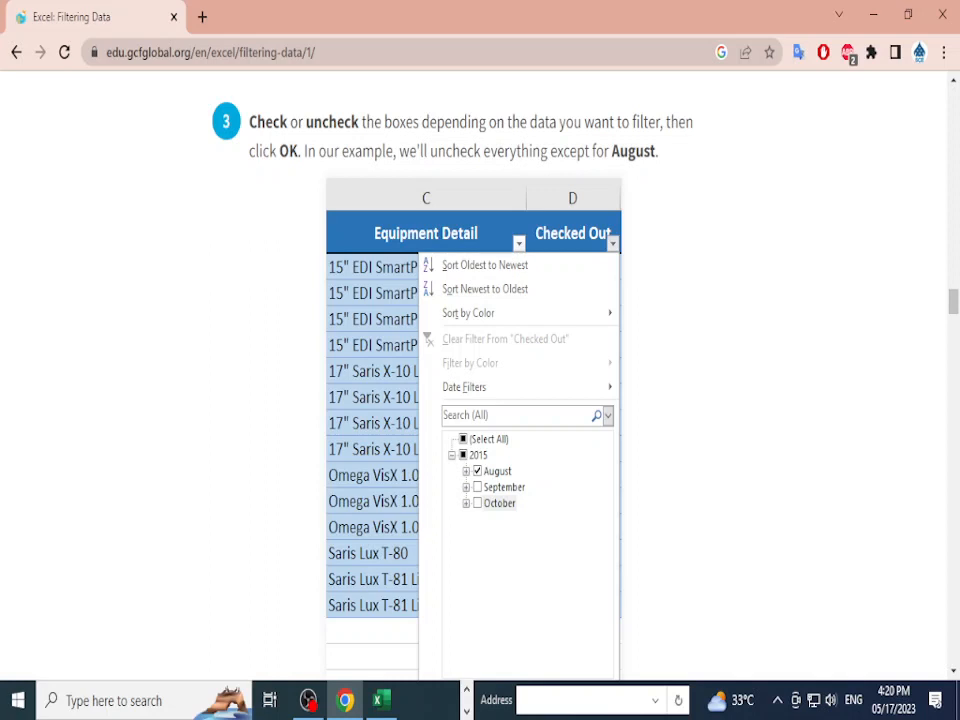
scroll(537, 510, down, 2)
scroll(537, 510, down, 2)
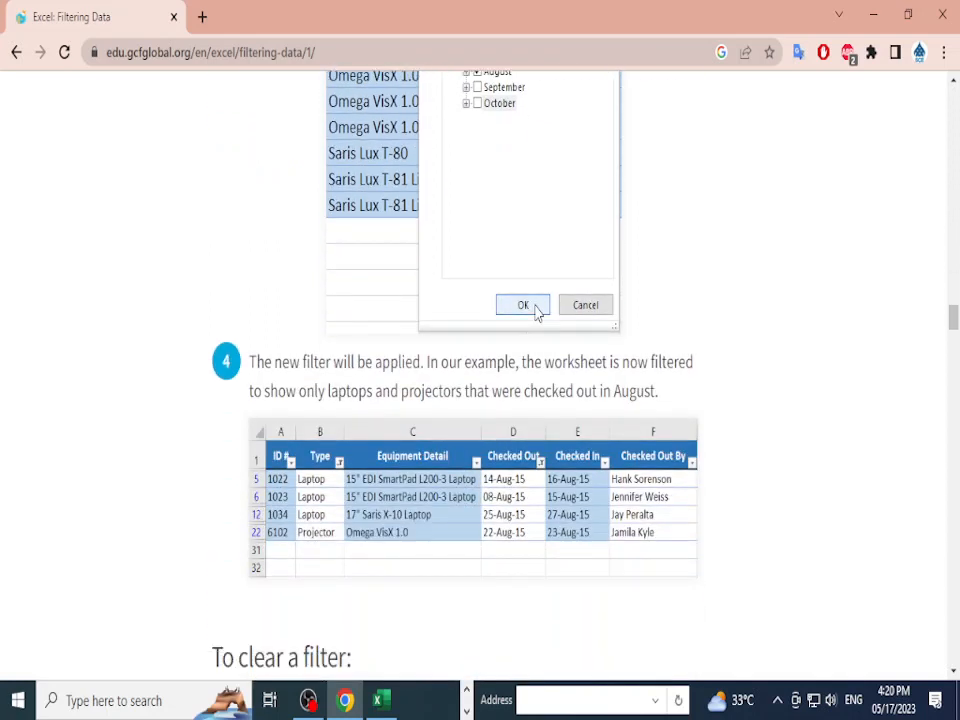
scroll(480, 380, up, 3)
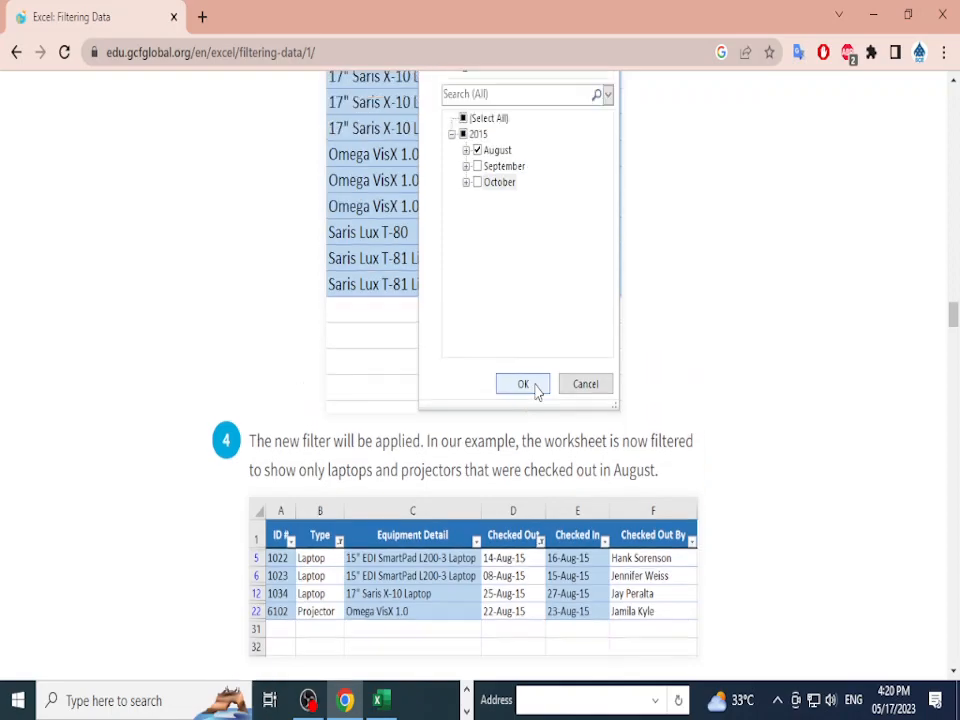
scroll(480, 380, down, 1)
scroll(480, 380, up, 5)
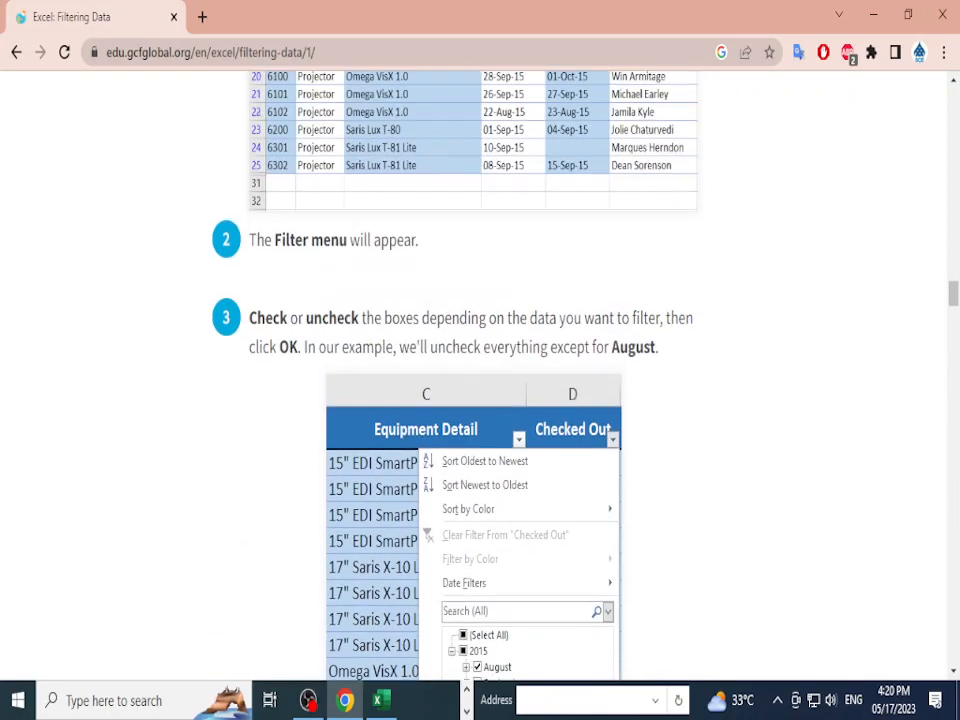
key(alt+Tab)
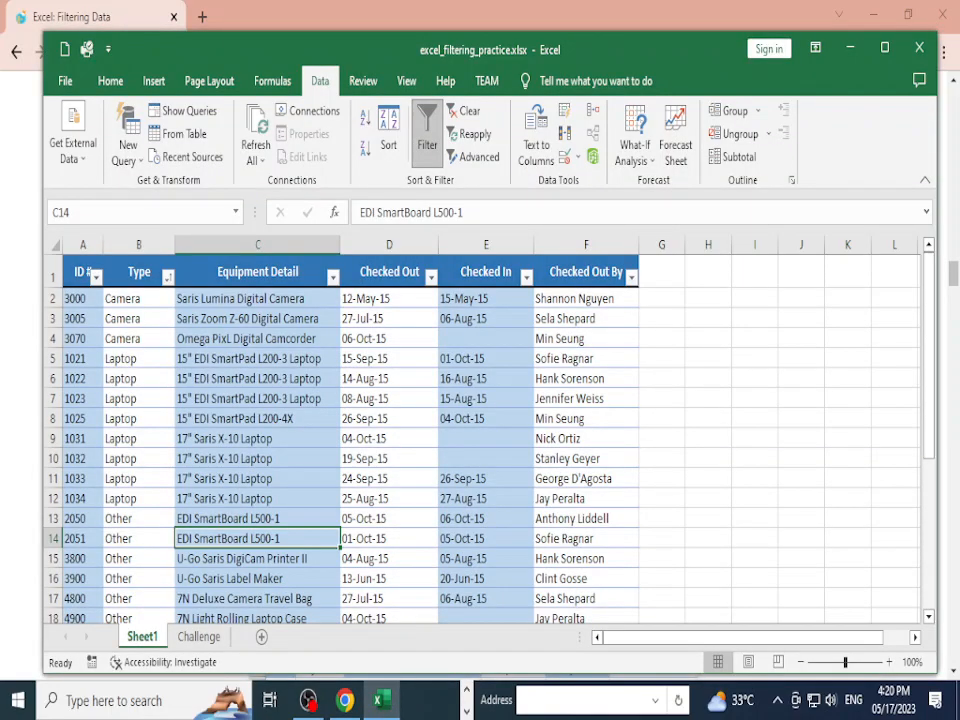
Step: Clear every value in the Type filter list with (Select All)
click(168, 278)
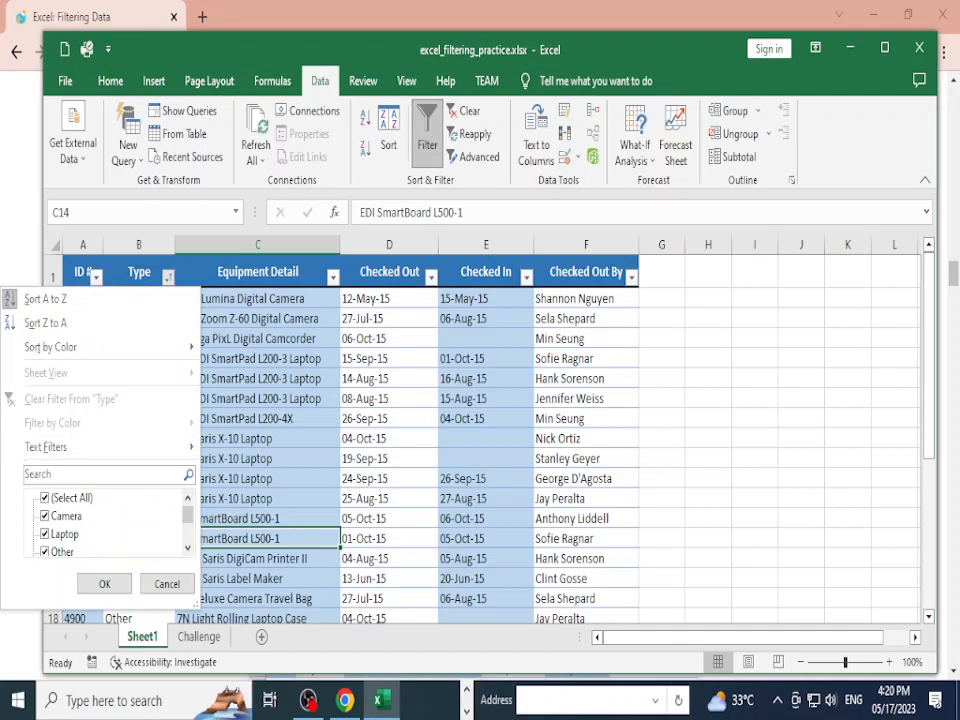
click(45, 498)
click(45, 498)
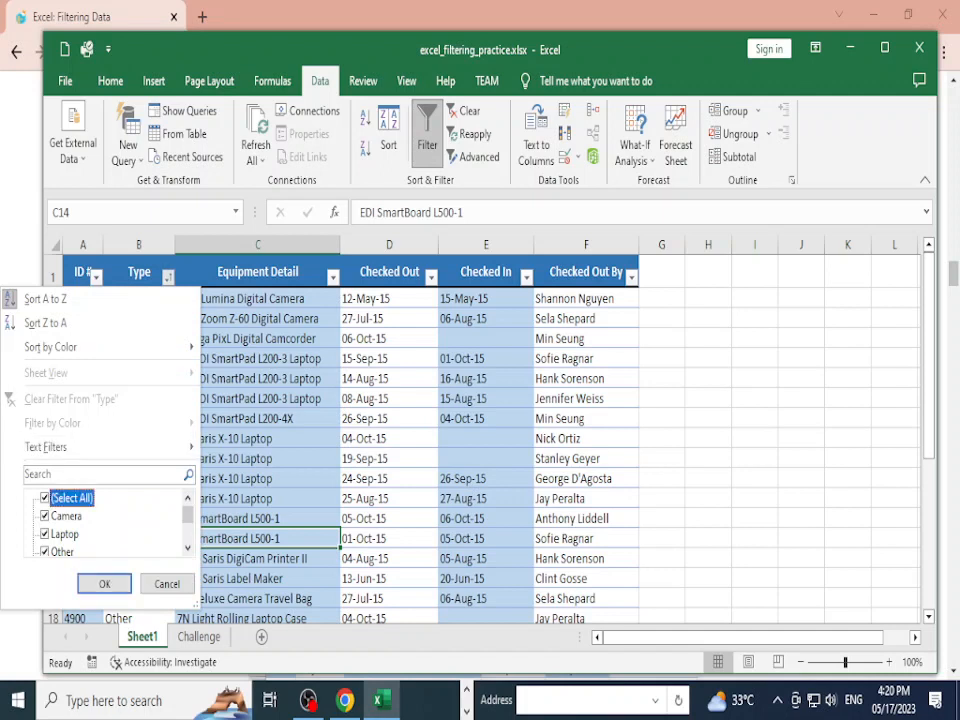
click(45, 498)
Step: Check Laptop, Tablet and Projector and apply, showing 19 of 29 records
click(45, 534)
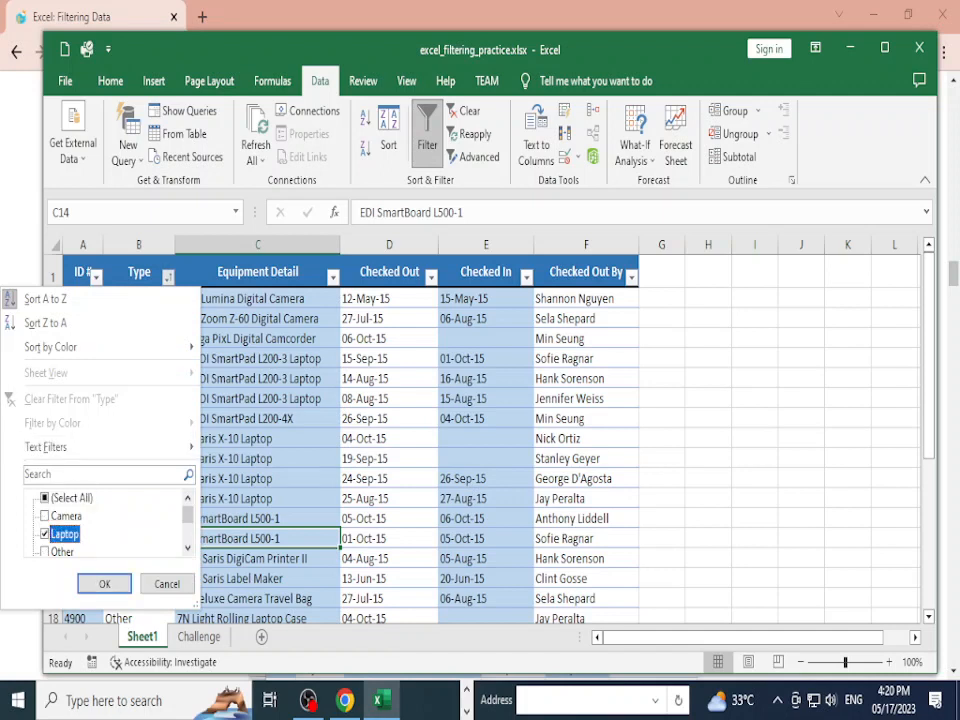
scroll(60, 534, down, 2)
scroll(108, 524, down, 1)
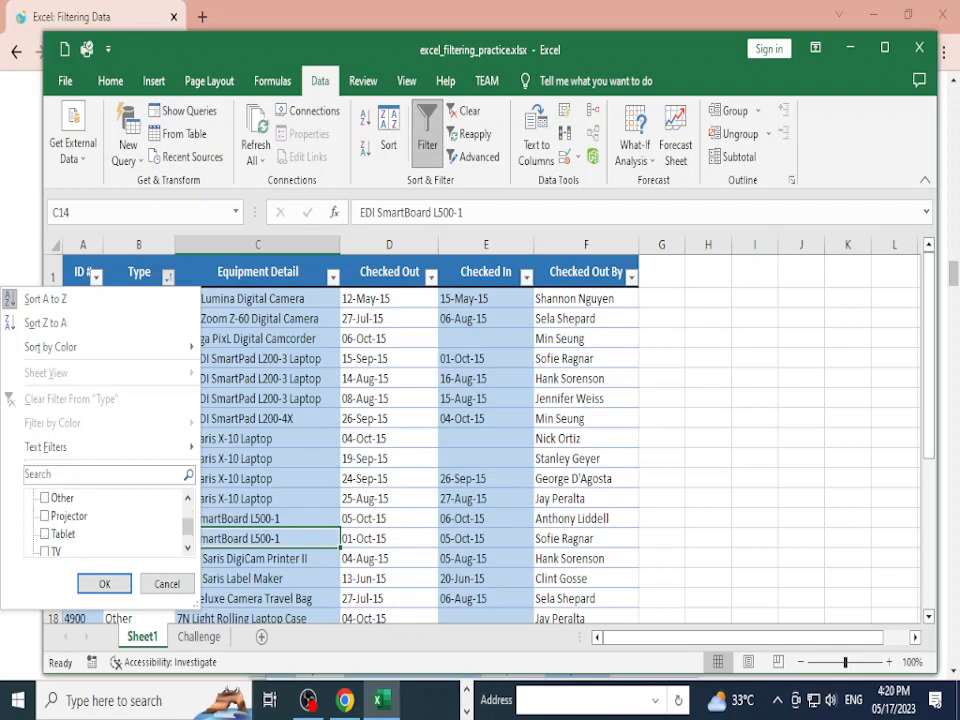
click(45, 534)
click(45, 516)
click(104, 584)
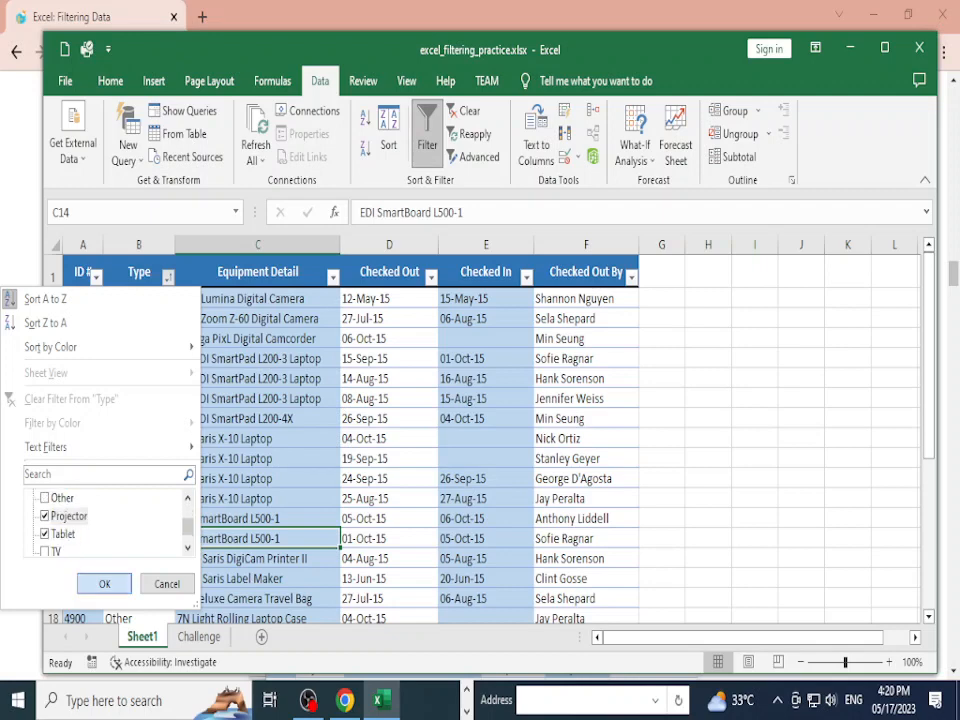
scroll(390, 440, down, 4)
scroll(390, 440, up, 2)
scroll(482, 438, up, 2)
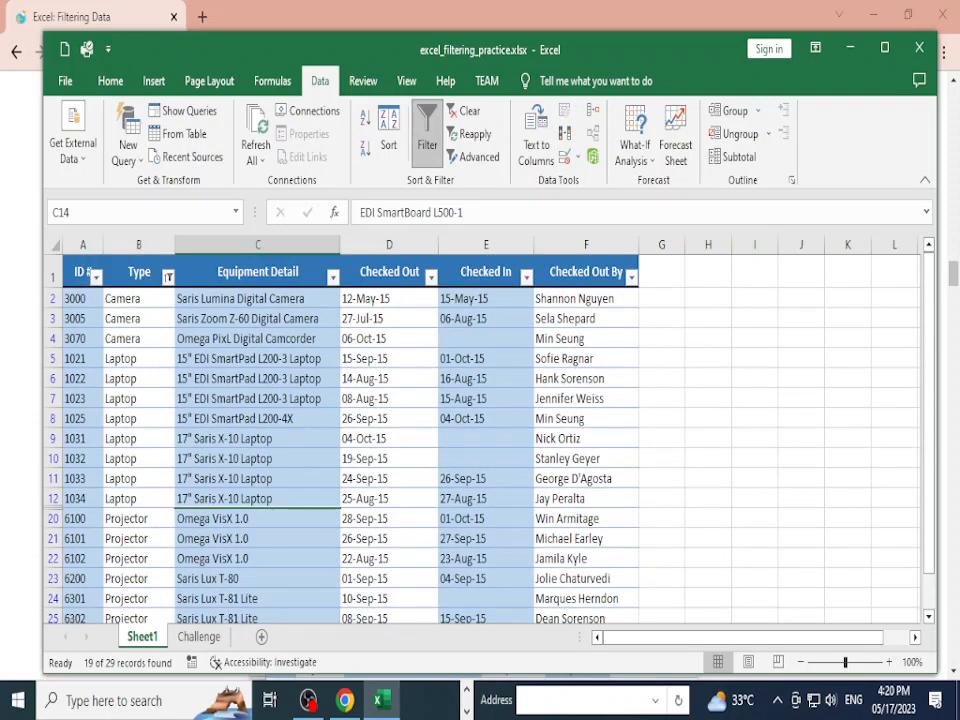
click(431, 277)
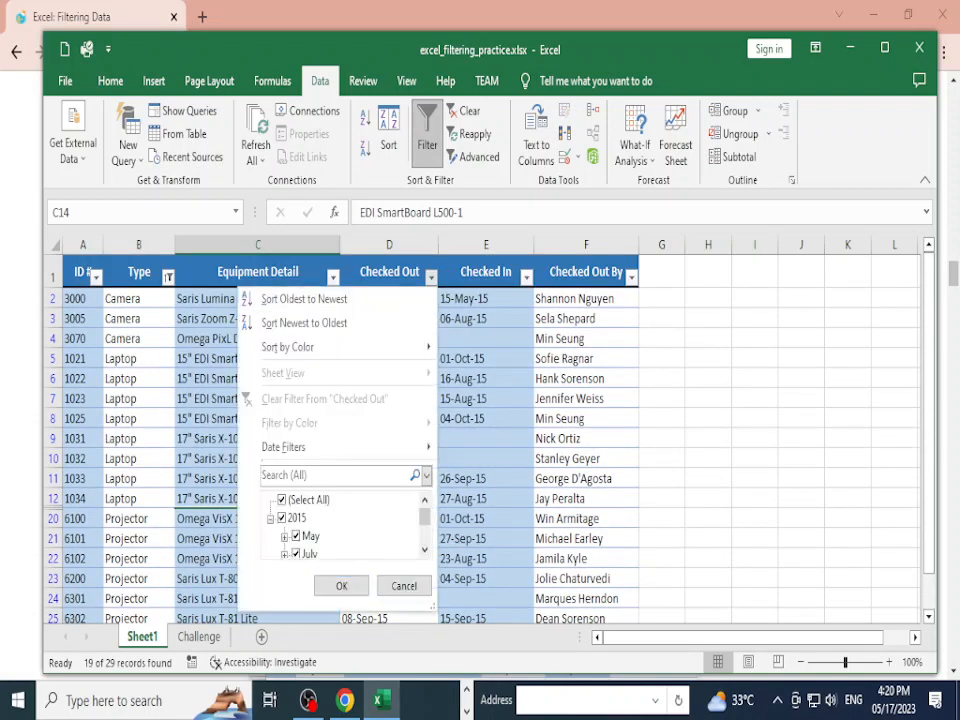
Step: Limit Checked Out to July 2015, leaving only the Saris Zoom Z-60 Digital Camera record
scroll(342, 527, down, 1)
scroll(342, 527, up, 1)
scroll(342, 527, down, 1)
scroll(342, 527, up, 1)
click(282, 517)
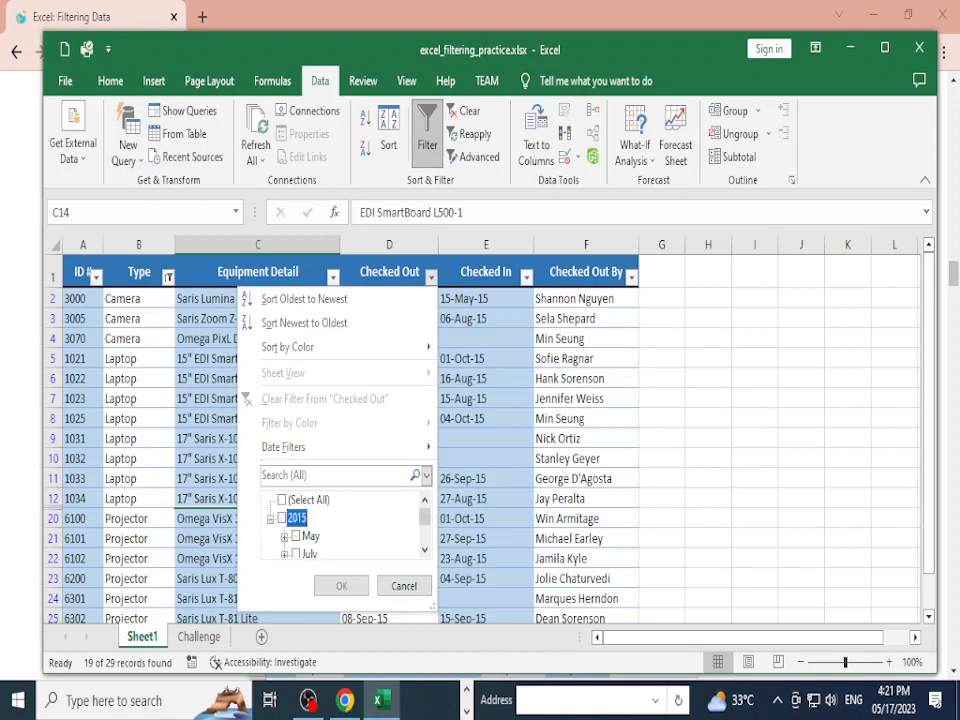
scroll(342, 527, down, 1)
scroll(342, 527, up, 1)
click(282, 518)
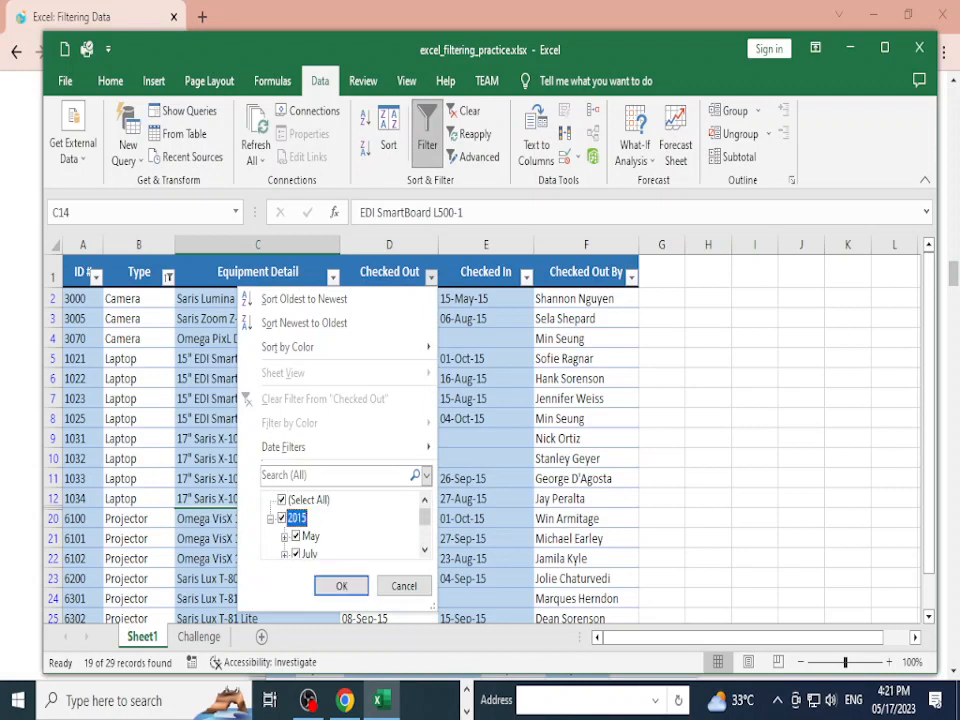
click(282, 518)
scroll(282, 518, down, 1)
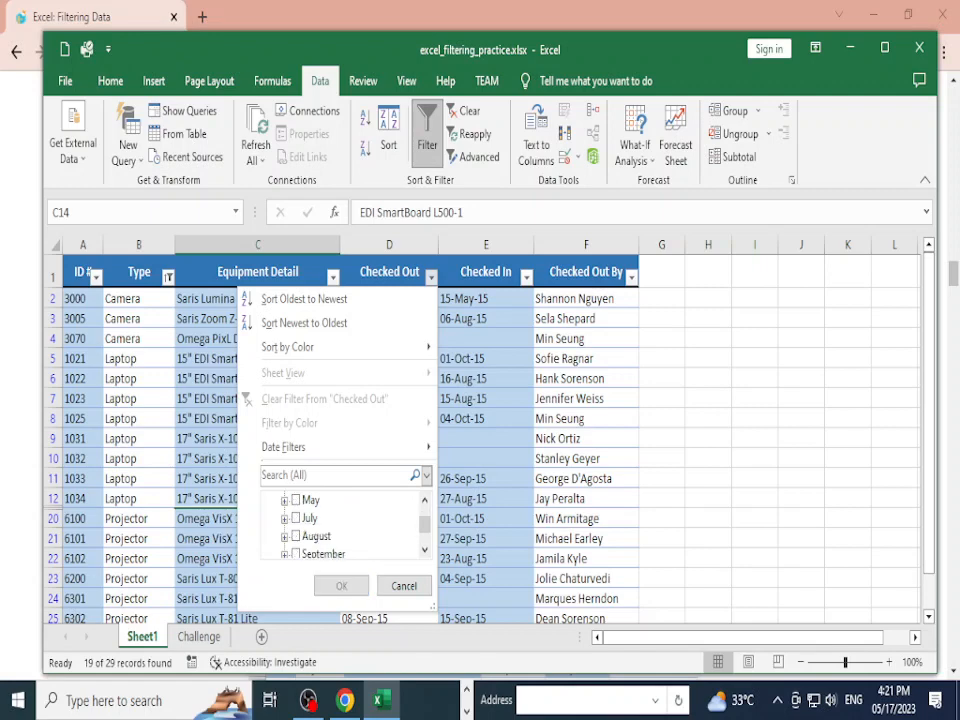
click(295, 518)
click(341, 585)
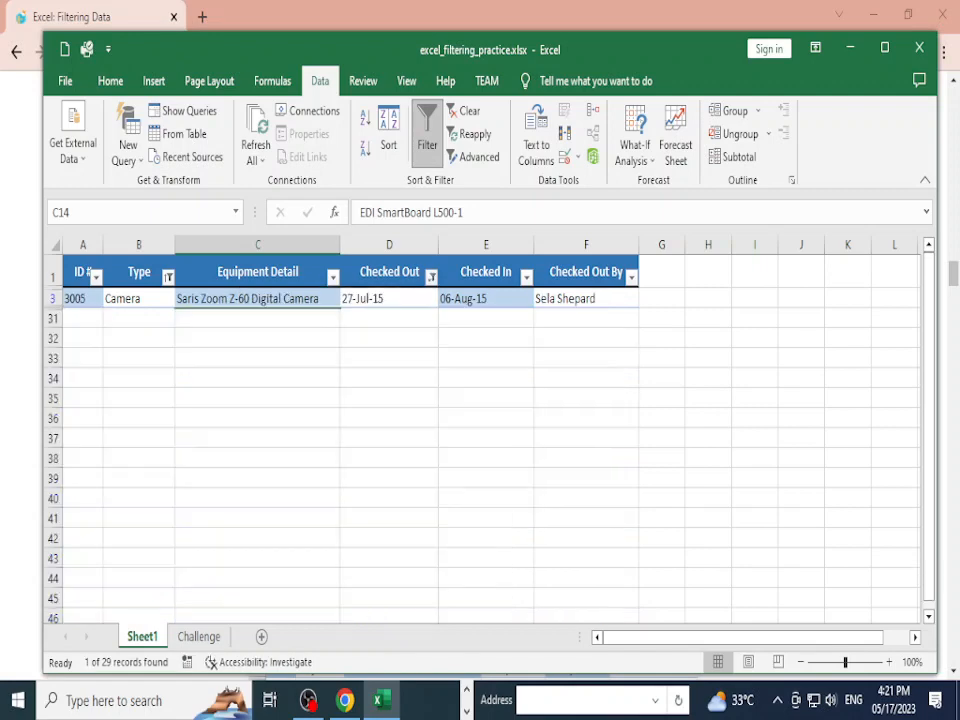
click(585, 418)
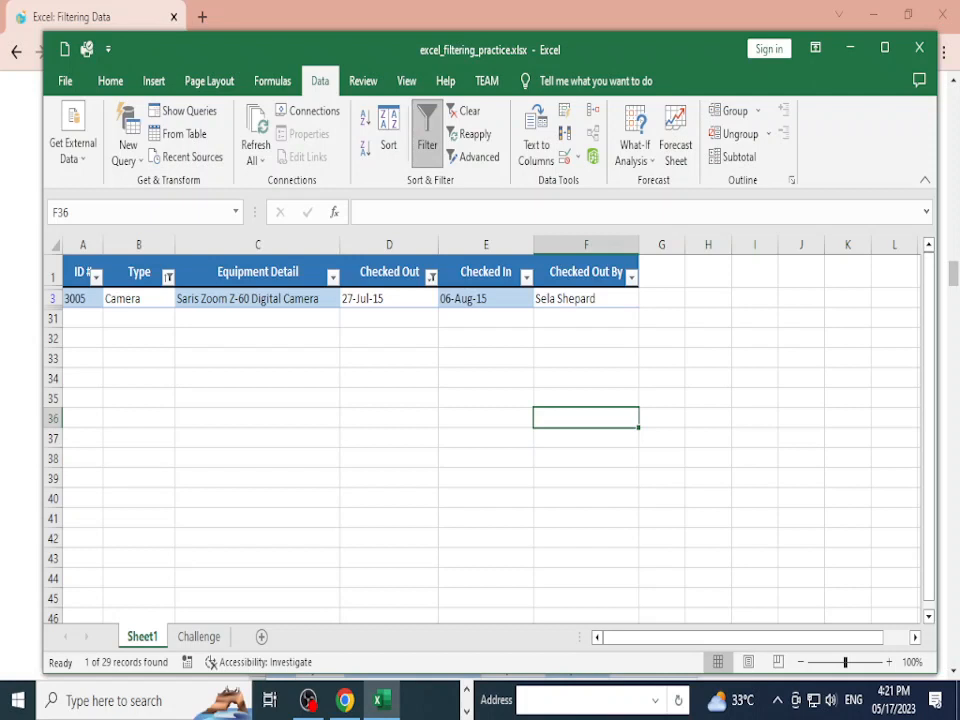
Step: Add August and September to the Checked Out date filter
click(431, 276)
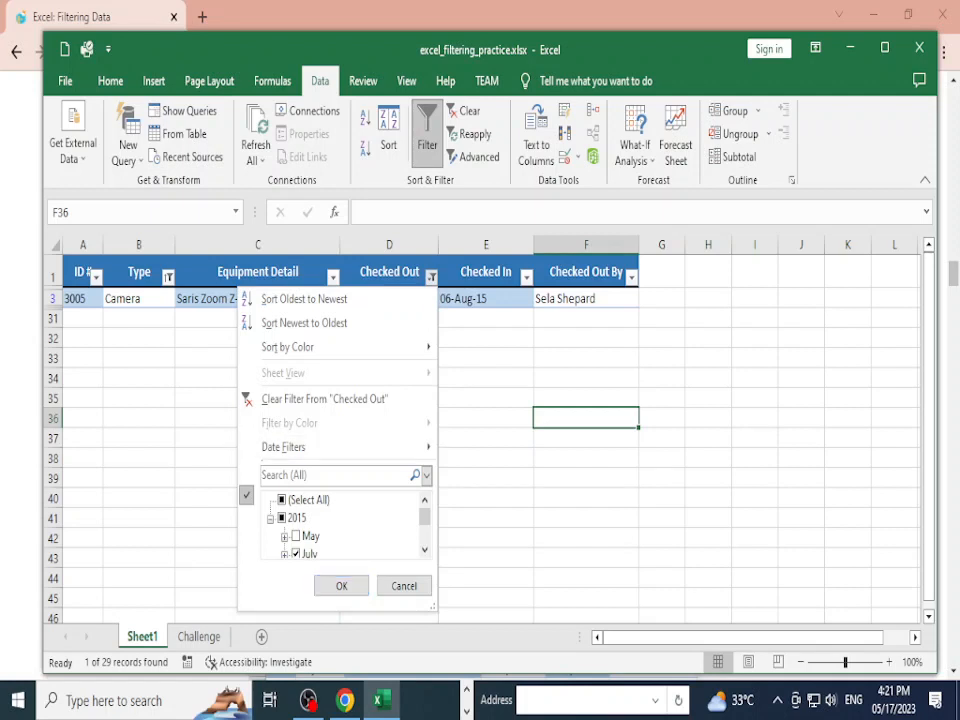
scroll(300, 536, down, 1)
click(296, 536)
click(296, 553)
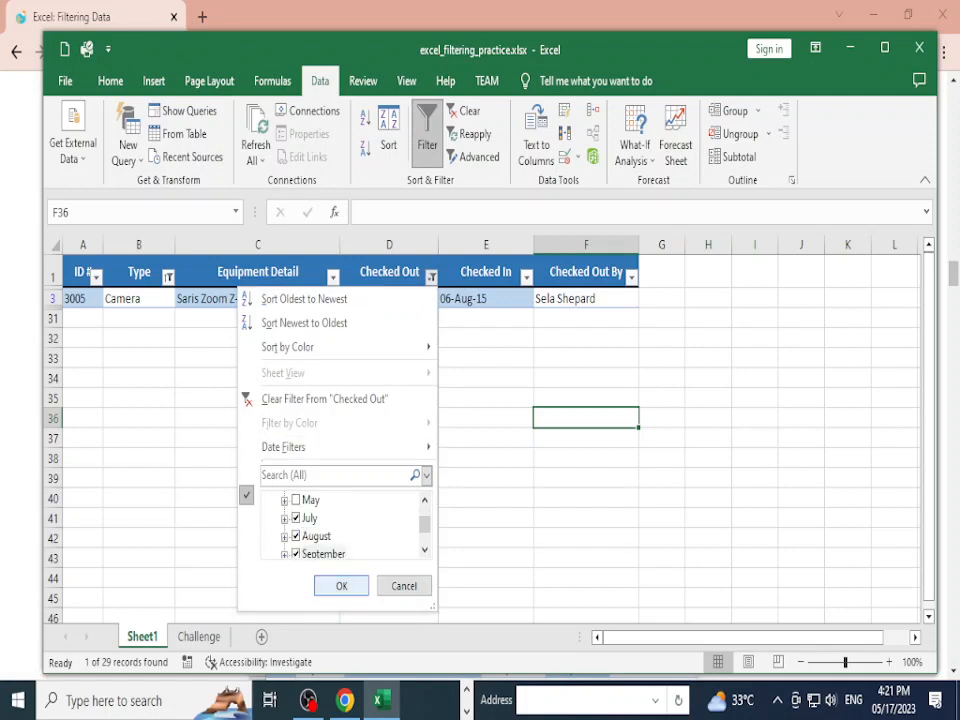
key(Return)
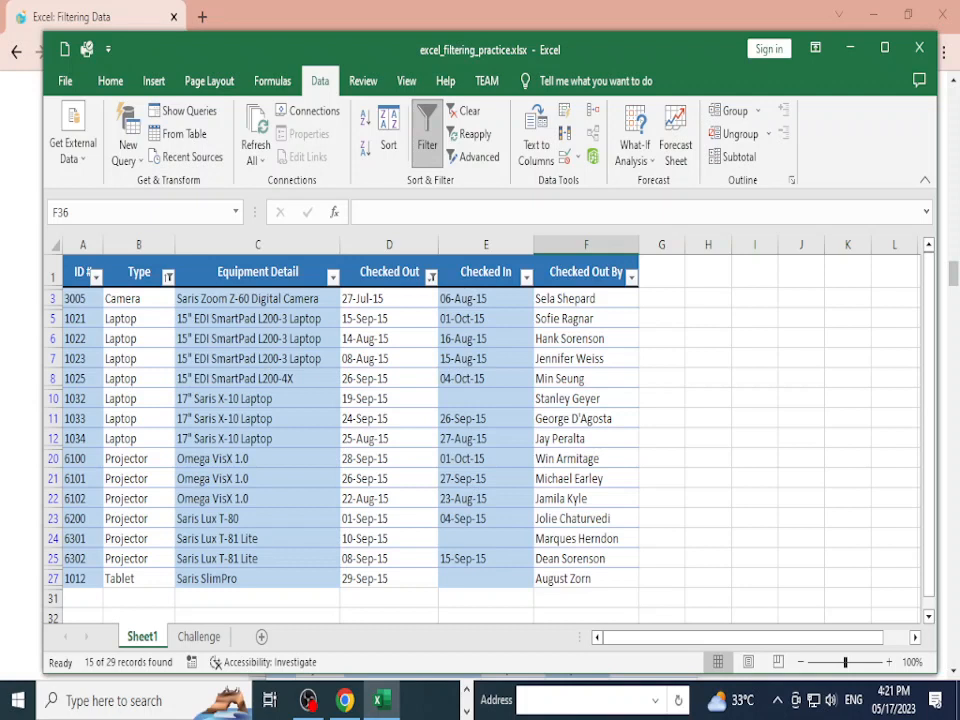
Step: Remove August from the Checked Out filter, leaving September's 10 of 29 records
click(431, 276)
scroll(340, 520, down, 3)
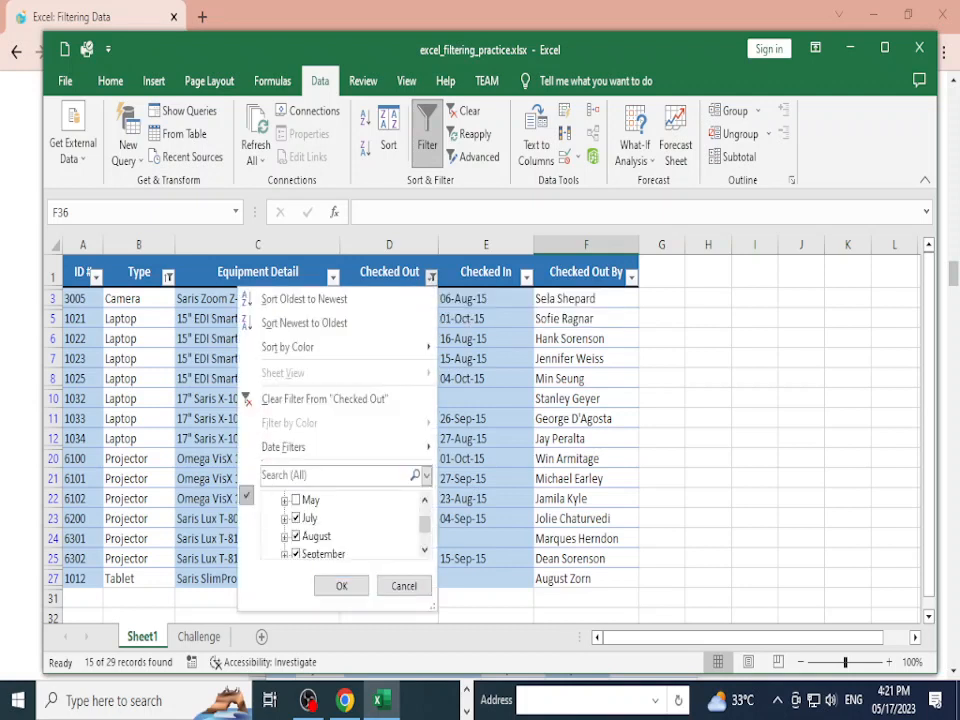
click(296, 500)
scroll(340, 520, up, 1)
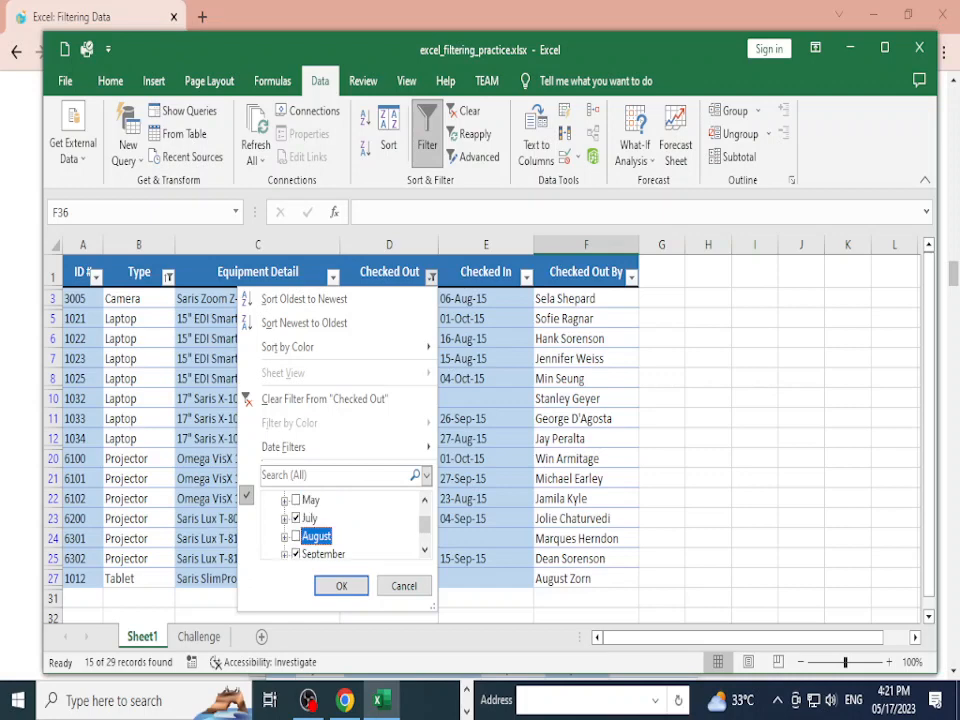
key(Return)
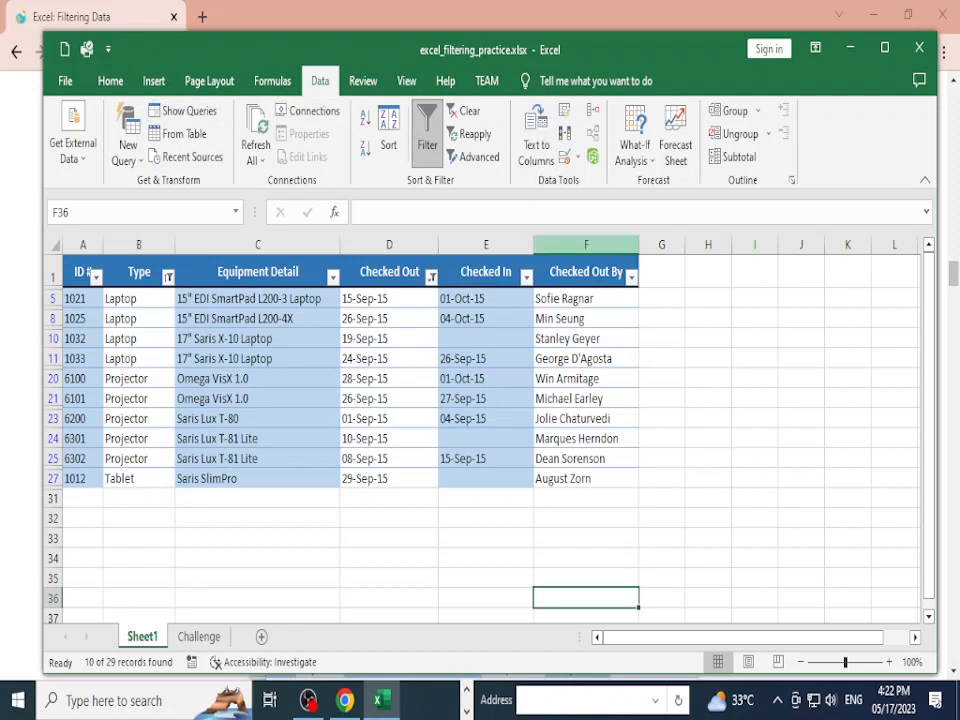
Step: Filter the Checked Out By column down to a single borrower's name
click(631, 277)
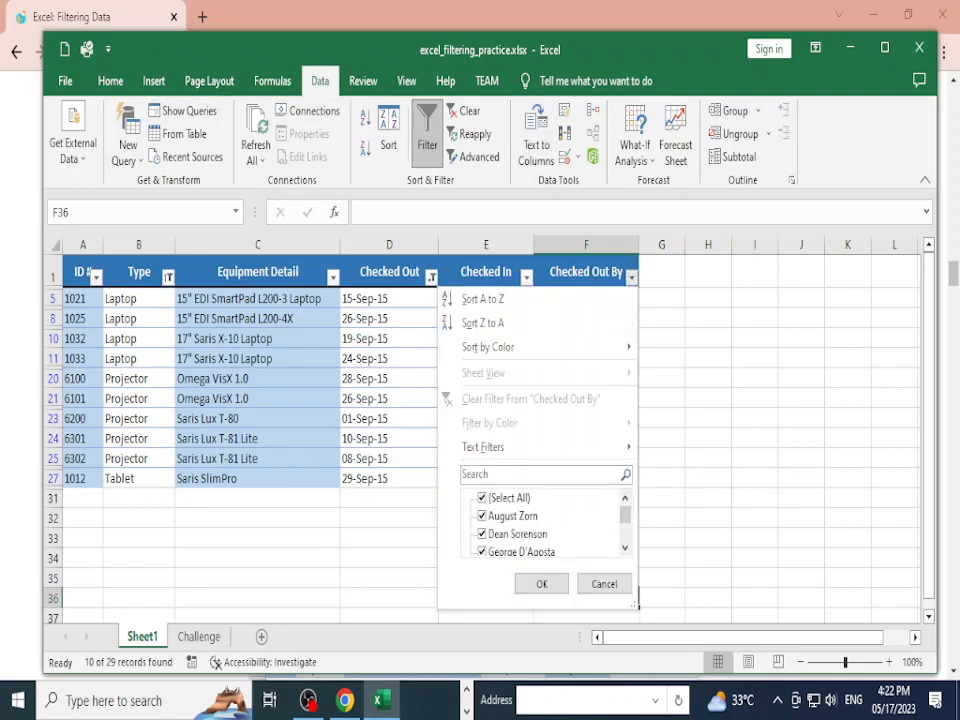
scroll(545, 525, down, 3)
scroll(545, 525, up, 3)
click(482, 498)
scroll(545, 525, down, 1)
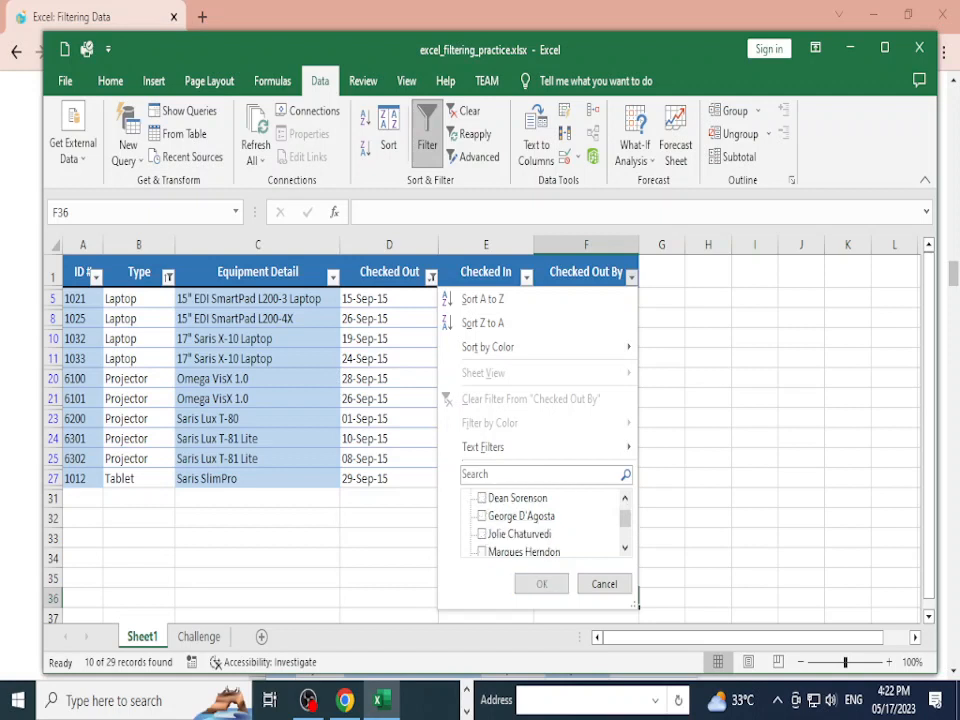
scroll(545, 525, down, 2)
click(482, 534)
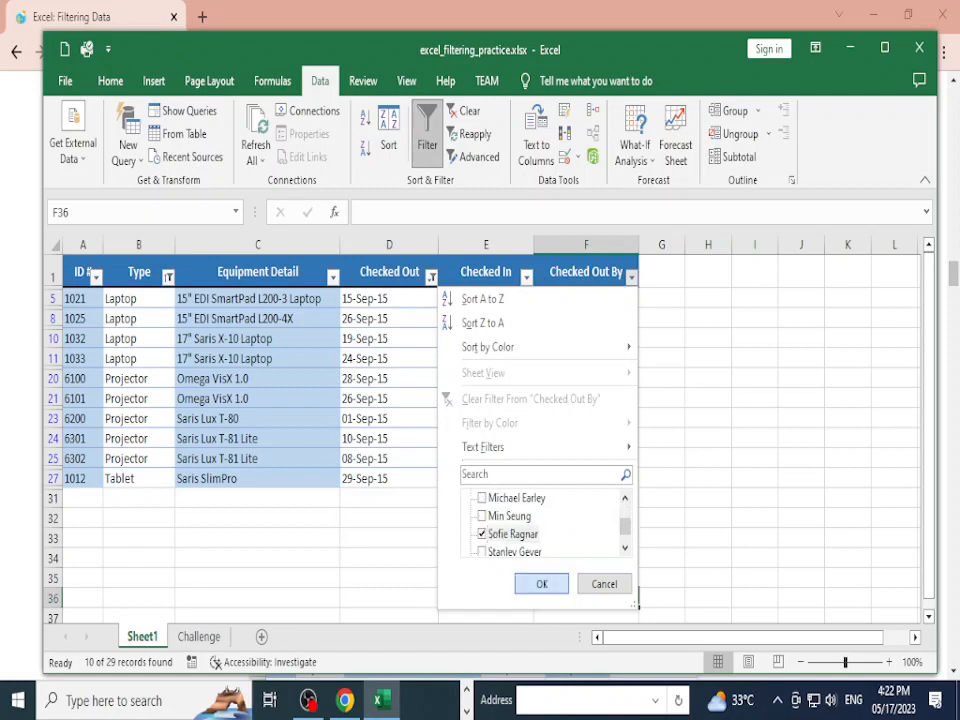
click(541, 584)
click(493, 343)
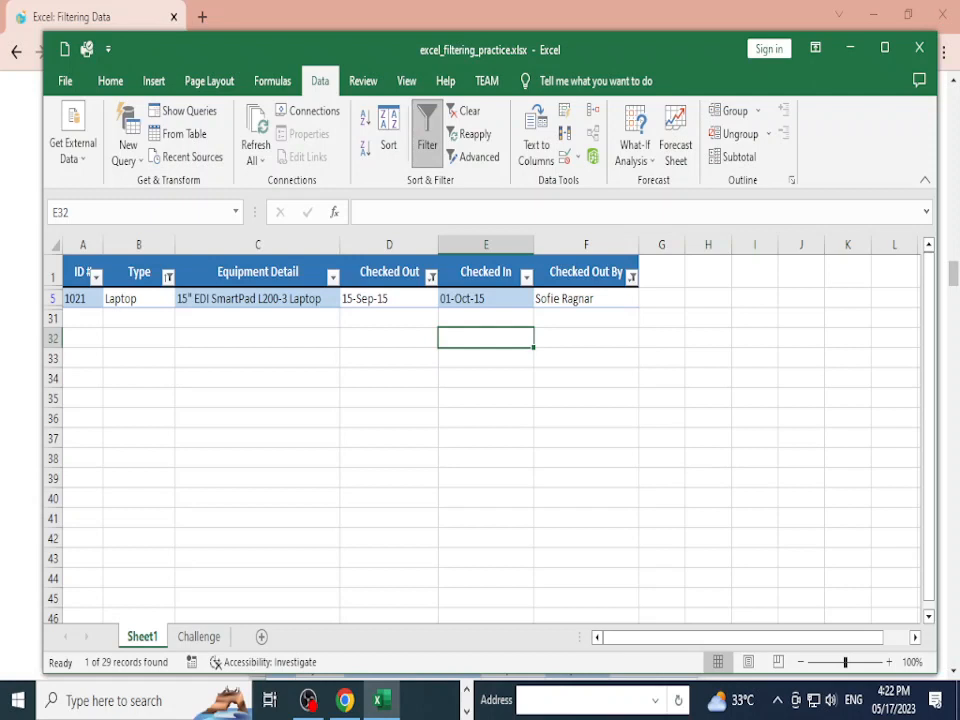
Step: Add a second borrower to the Checked Out By filter
click(389, 272)
click(486, 272)
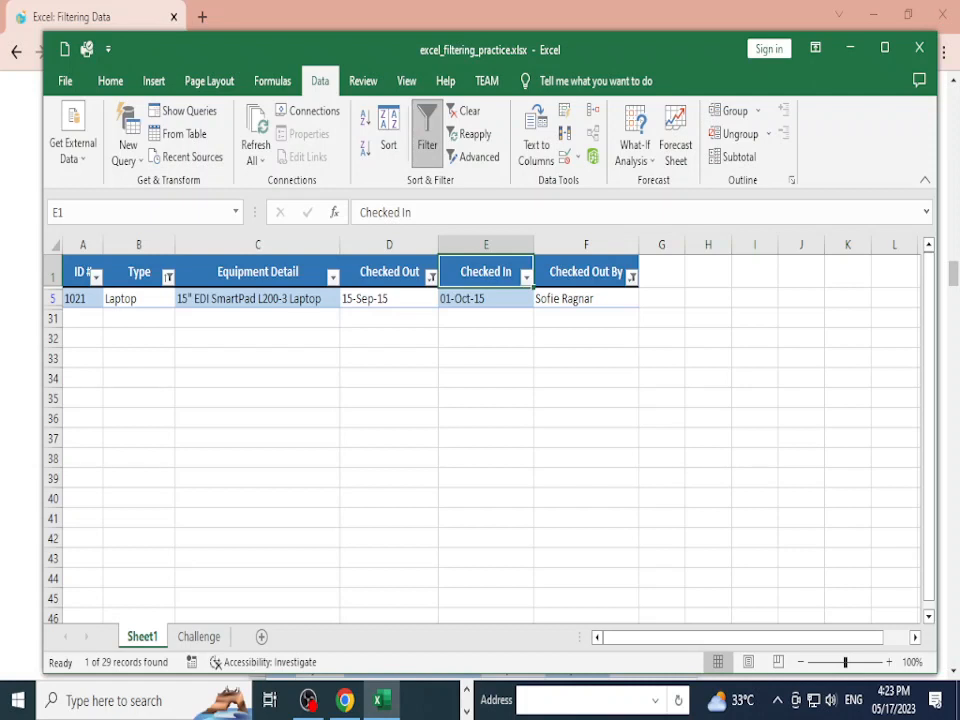
click(586, 299)
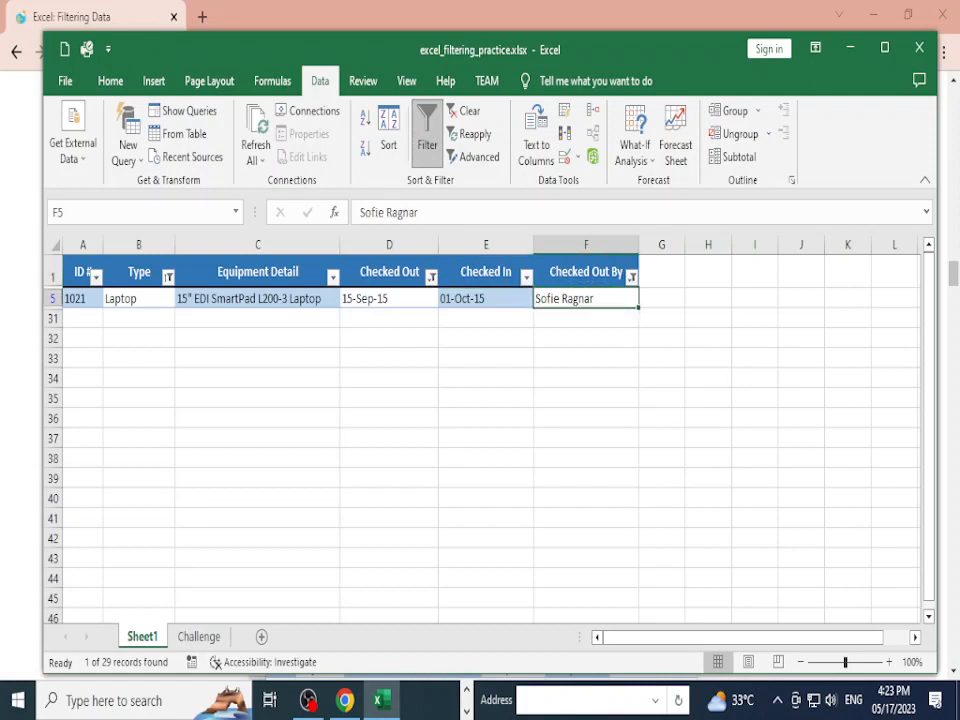
click(631, 277)
scroll(546, 525, down, 1)
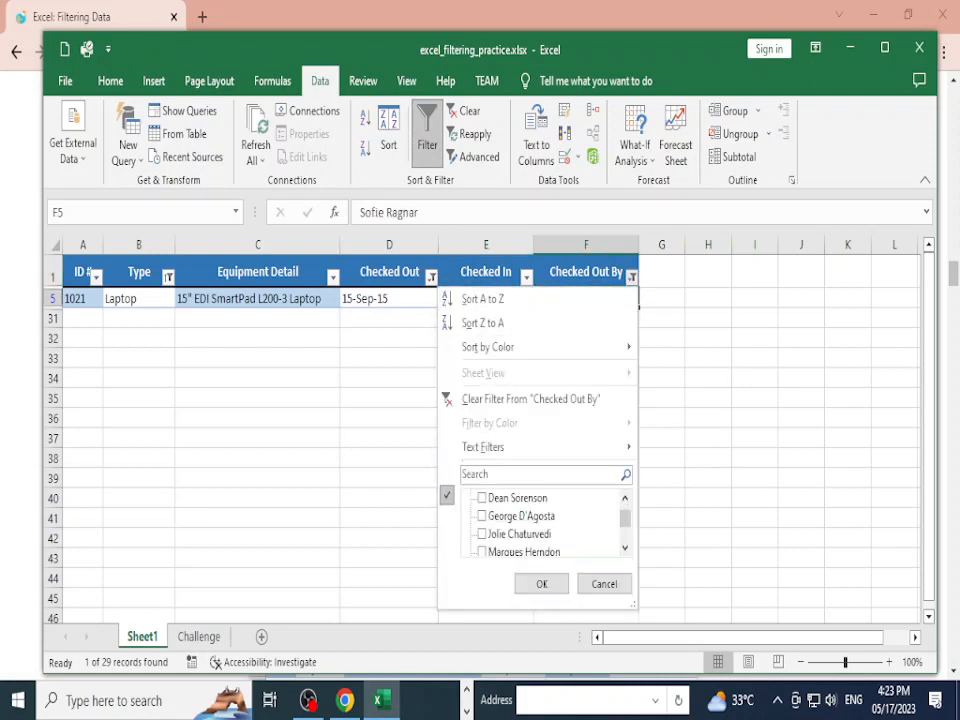
click(482, 534)
click(542, 584)
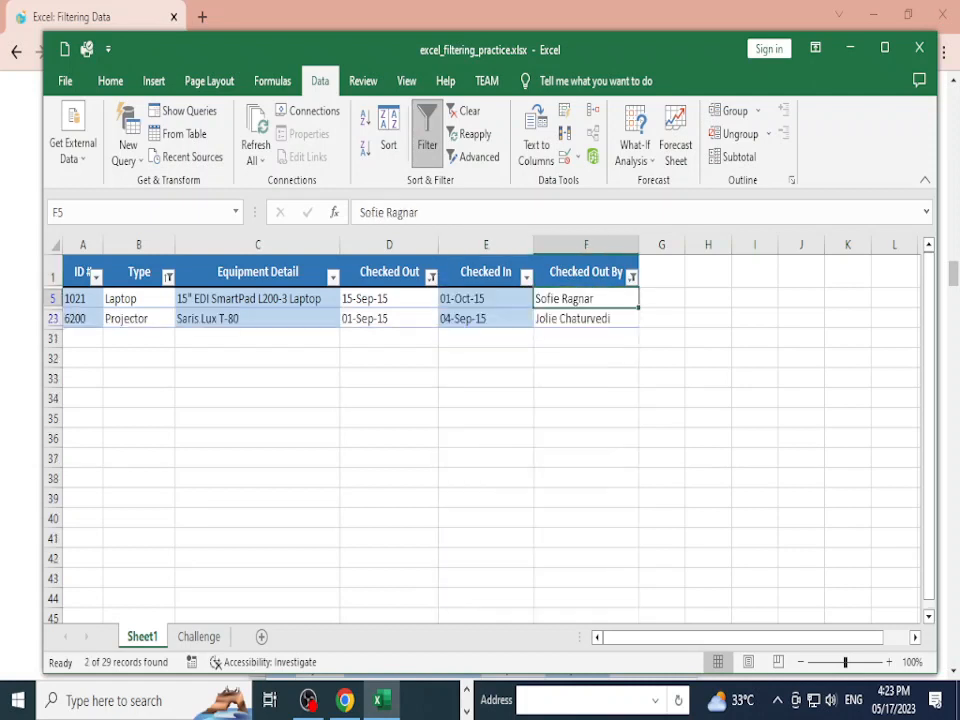
Step: Tick a third and then a fourth borrower in the Checked Out By filter
click(631, 277)
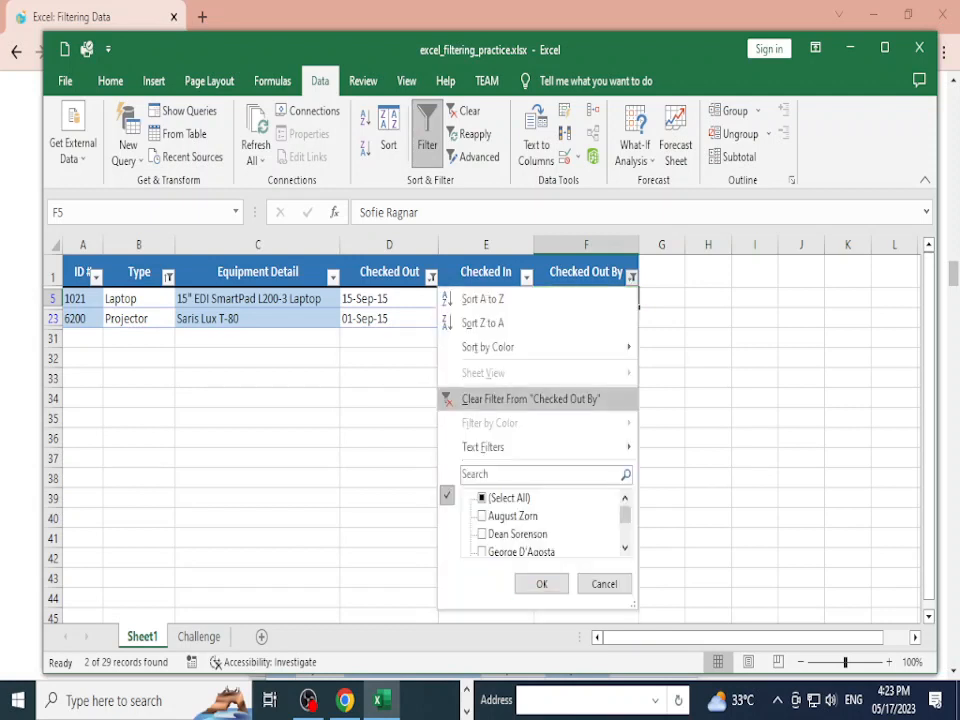
click(482, 516)
scroll(546, 525, down, 2)
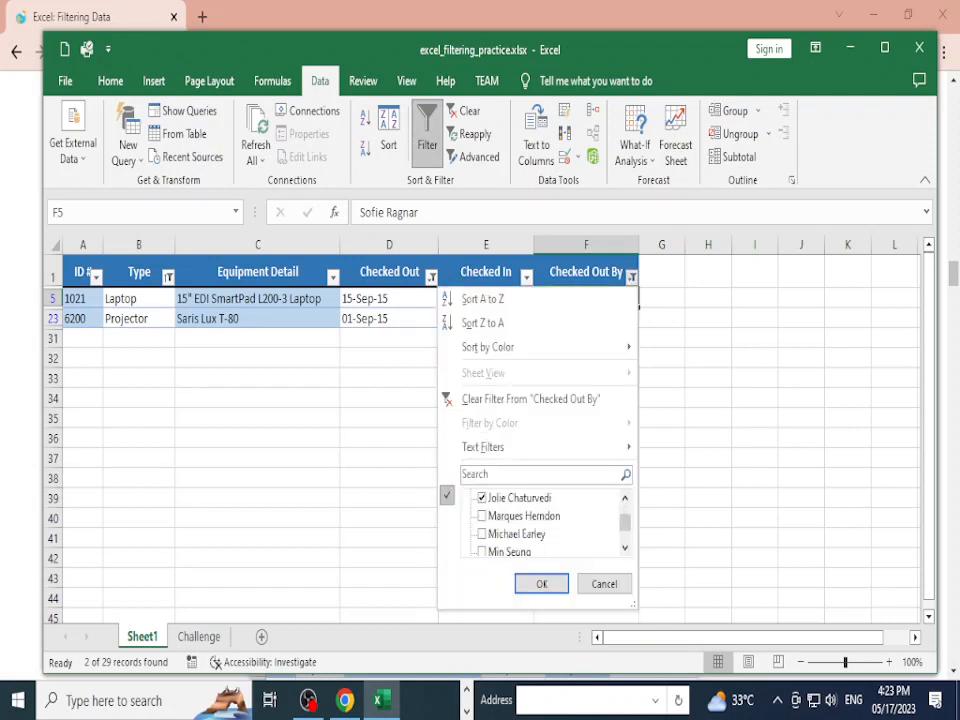
scroll(546, 525, up, 2)
click(542, 584)
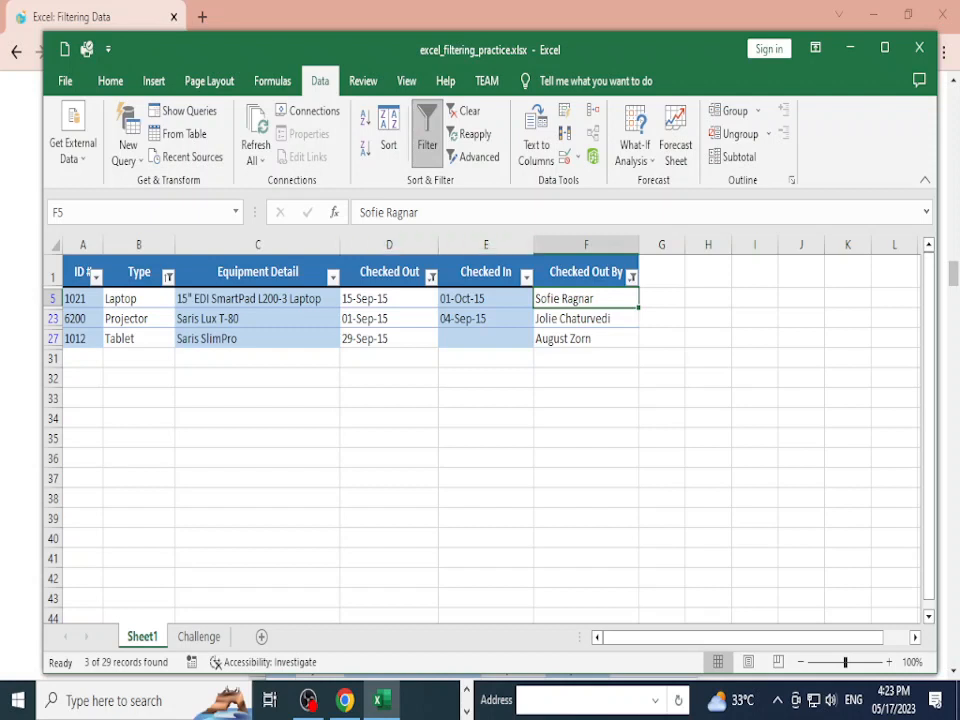
click(631, 277)
scroll(546, 515, down, 5)
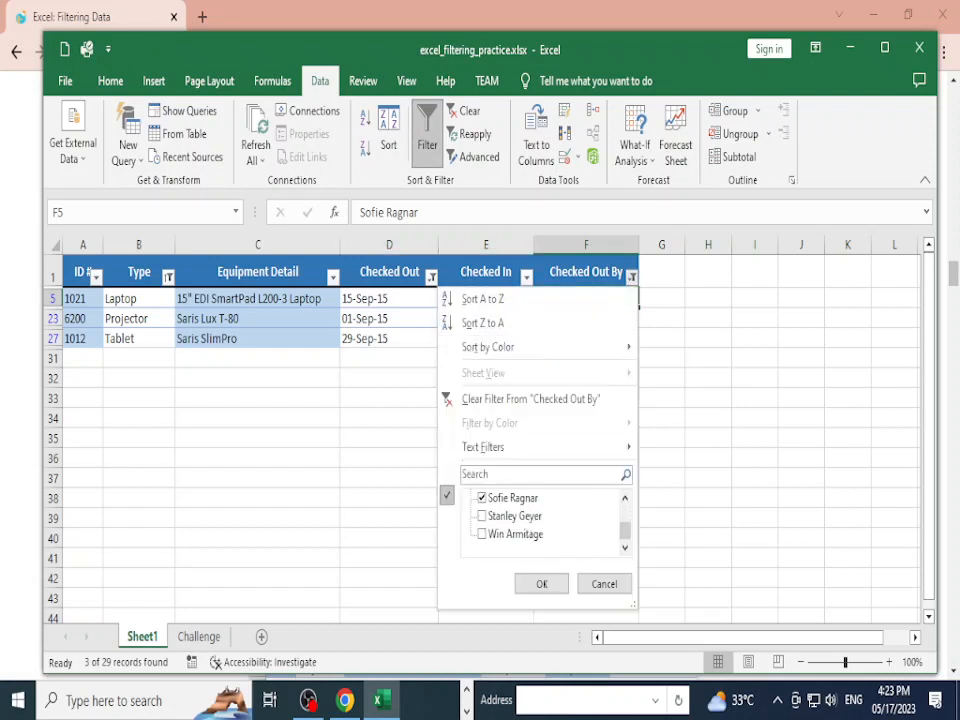
click(482, 534)
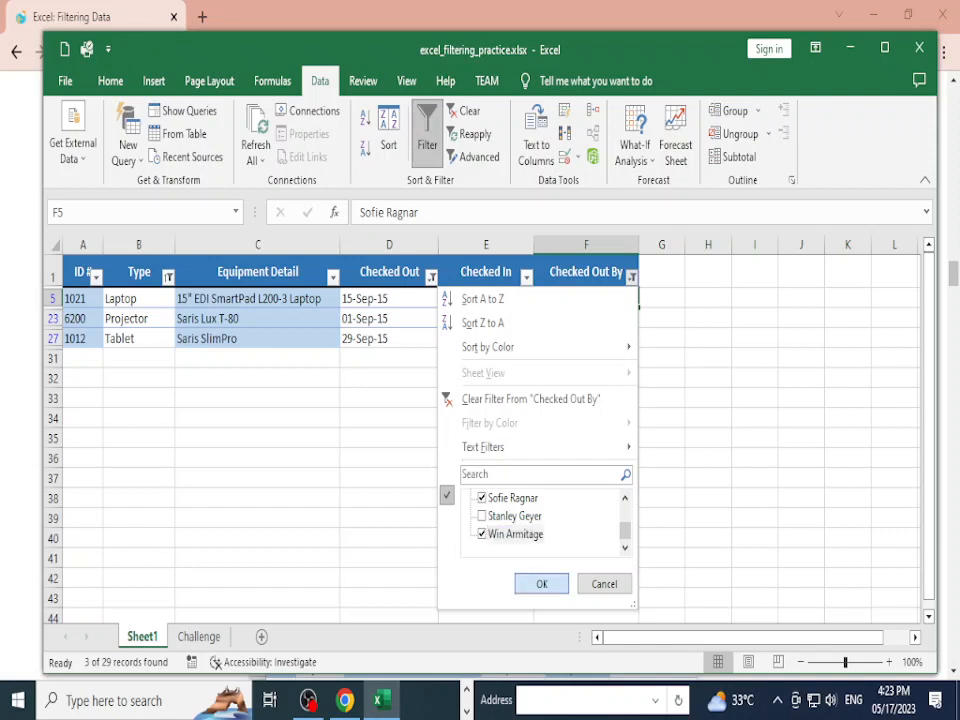
key(Return)
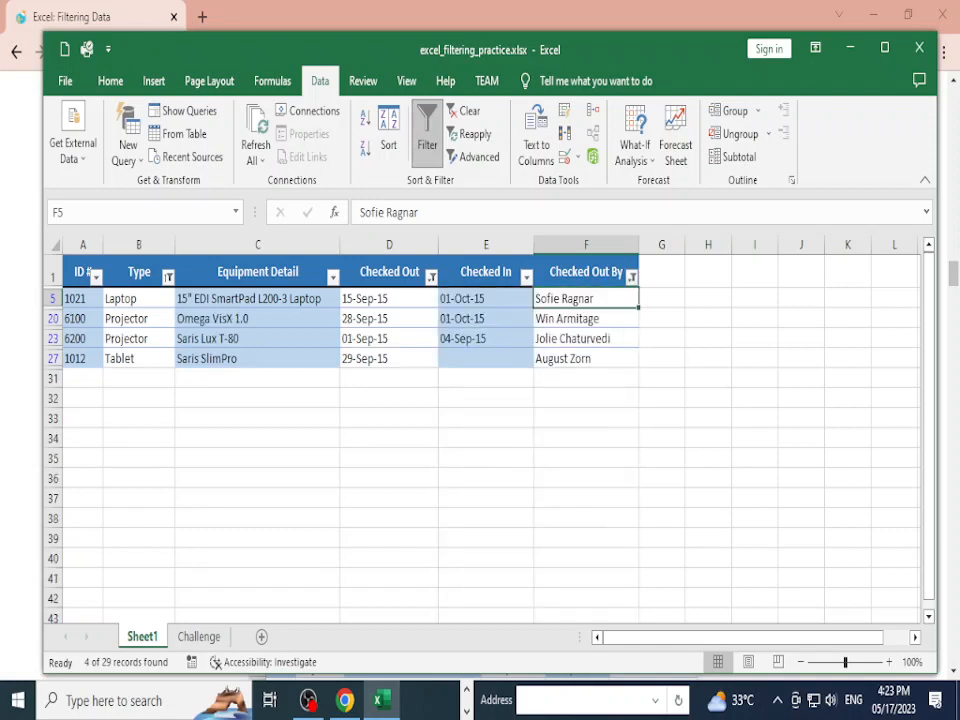
Step: Inspect the Checked Out and ID # filters, leaving both unchanged
click(431, 277)
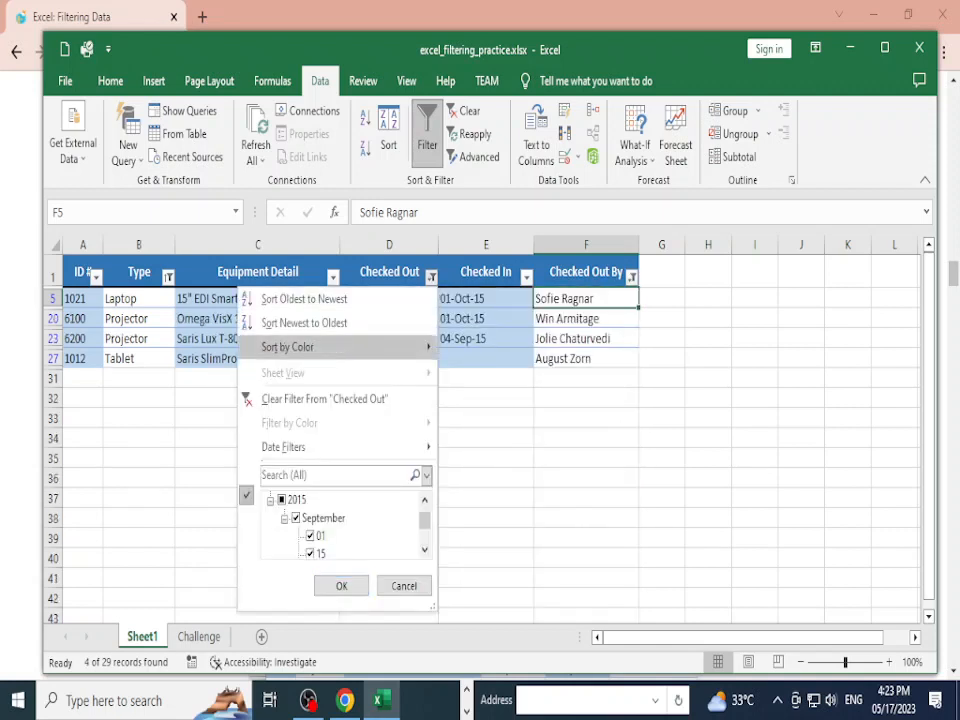
click(403, 585)
click(486, 478)
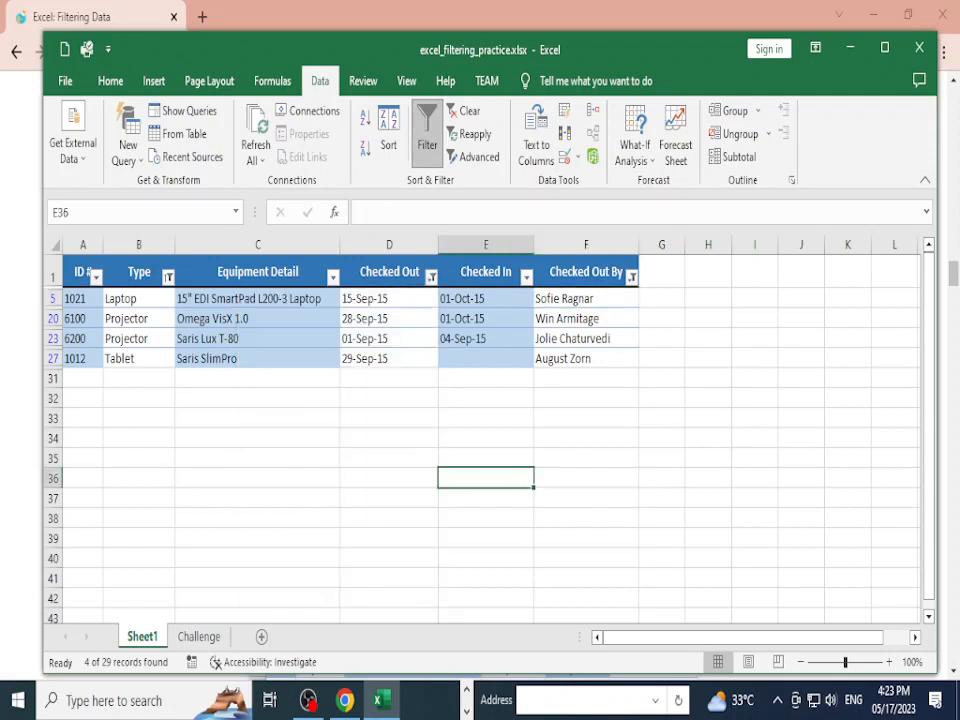
click(95, 277)
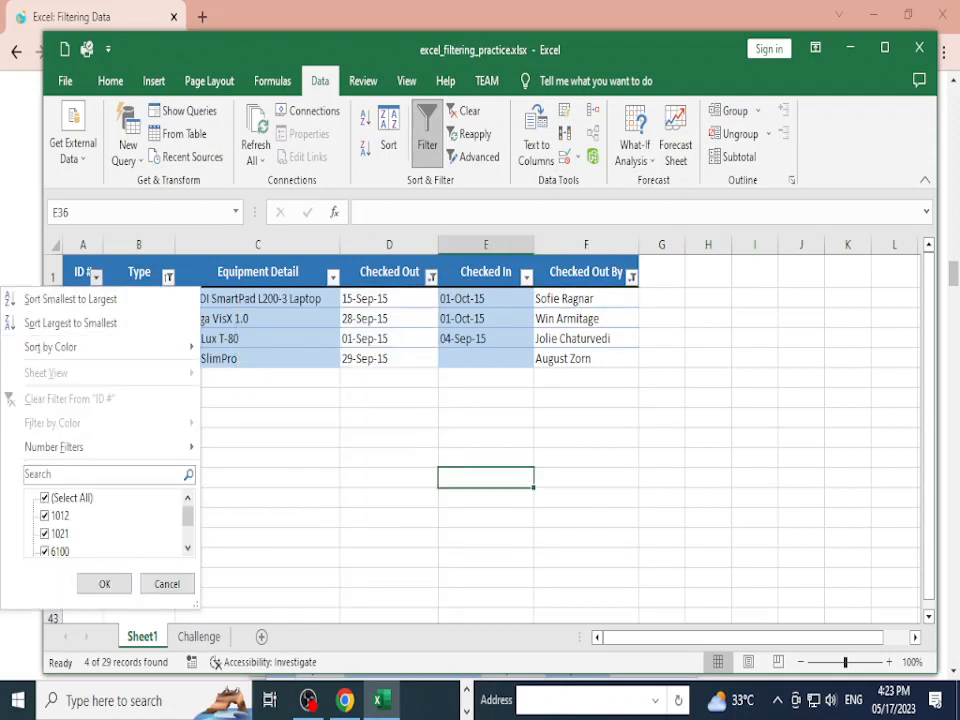
key(Escape)
click(96, 277)
scroll(110, 525, down, 1)
scroll(110, 525, up, 1)
click(167, 584)
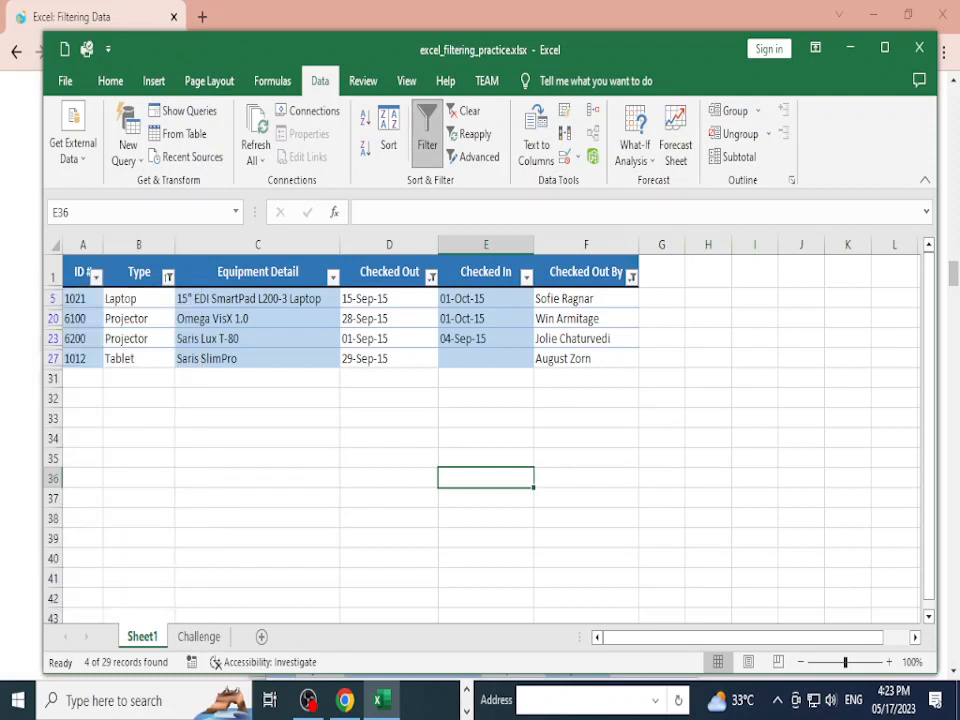
Step: Clear the Type and Equipment Detail filters by reselecting all their items
click(168, 277)
click(62, 497)
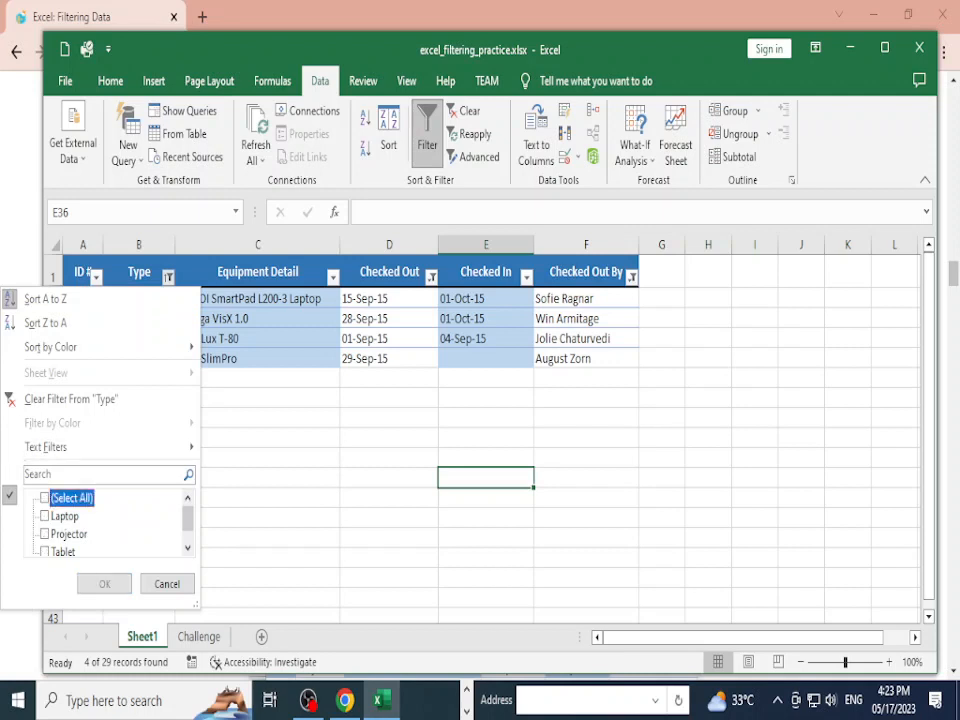
click(62, 497)
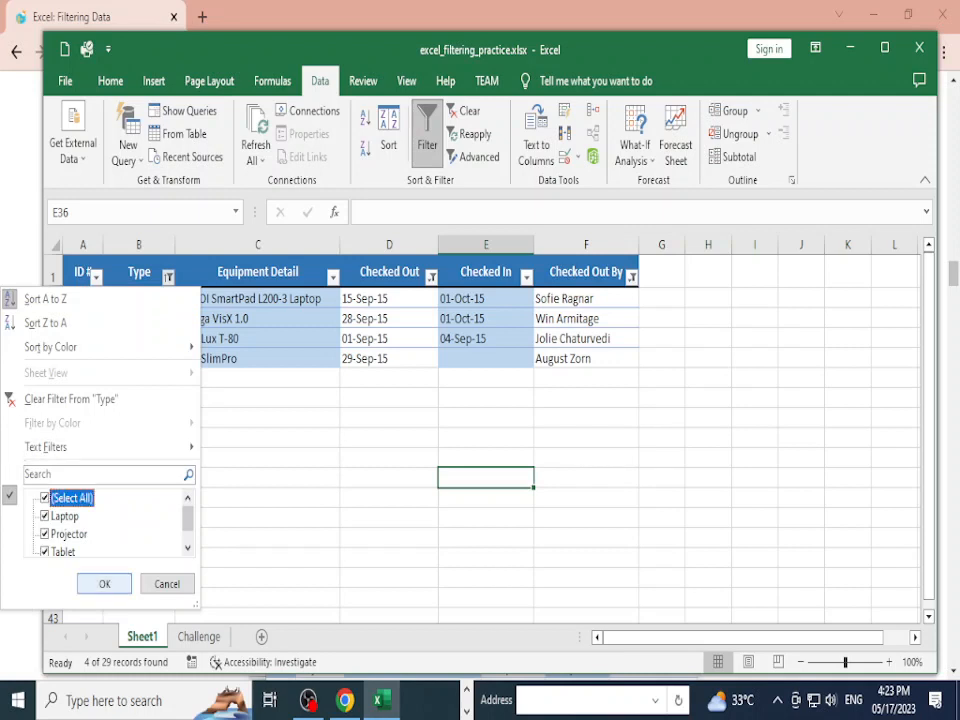
click(104, 584)
click(333, 277)
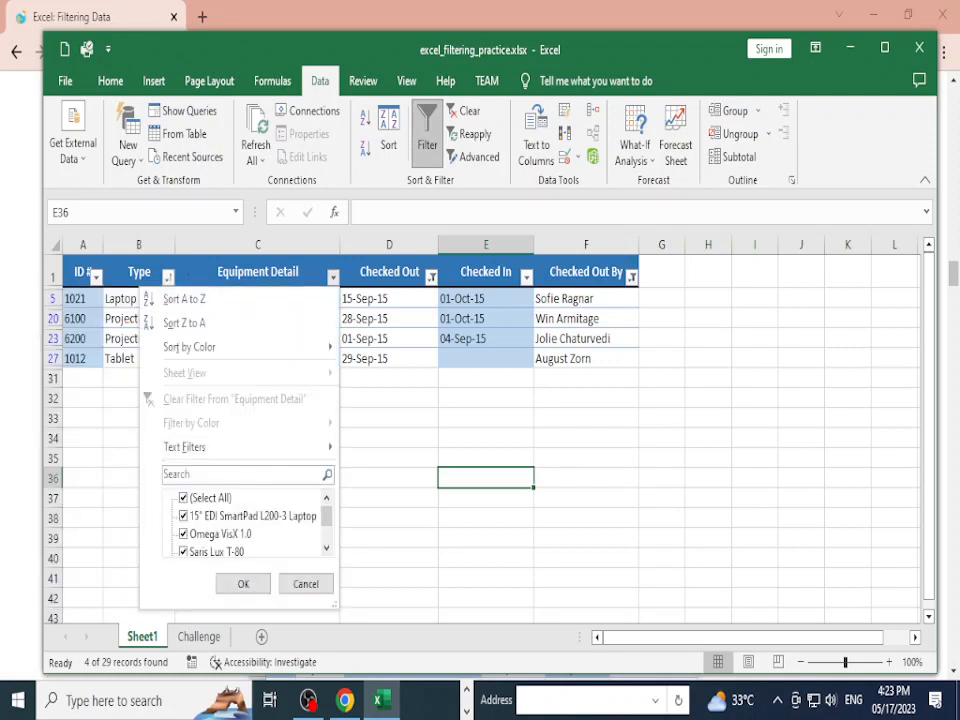
click(183, 497)
click(183, 497)
click(243, 584)
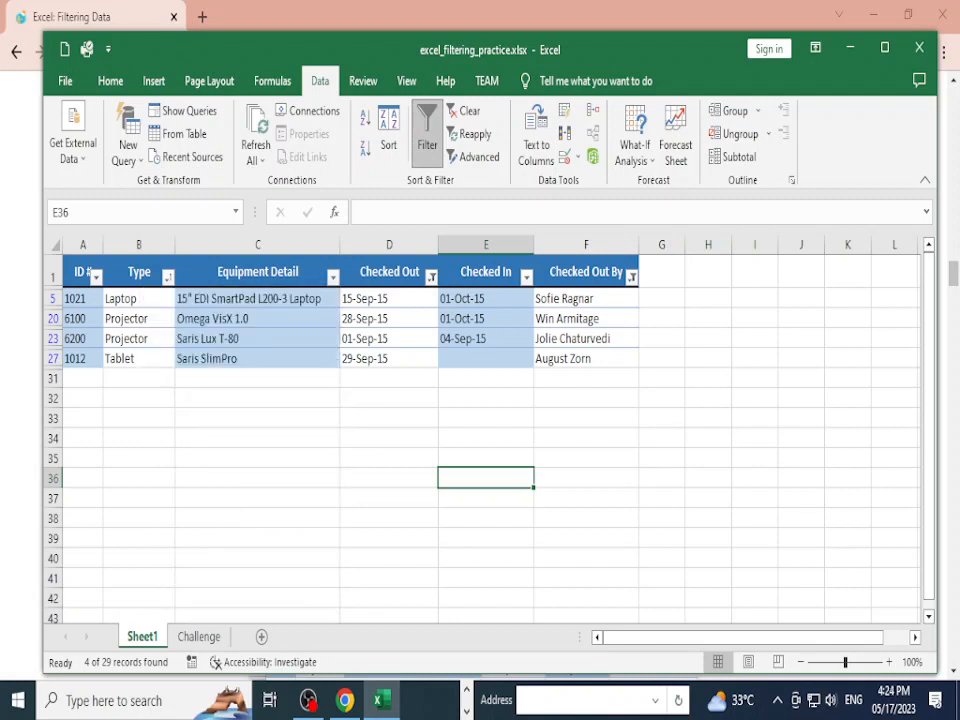
Step: Clear the Checked Out date filter; leave the Checked In filter unchanged
click(431, 277)
click(282, 499)
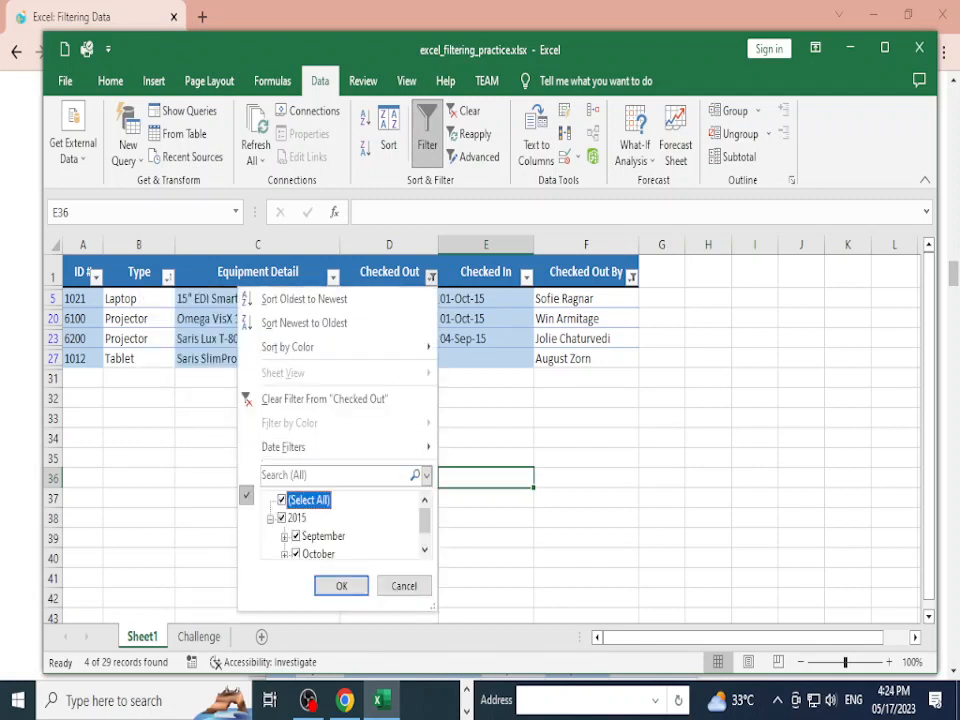
click(341, 585)
click(526, 277)
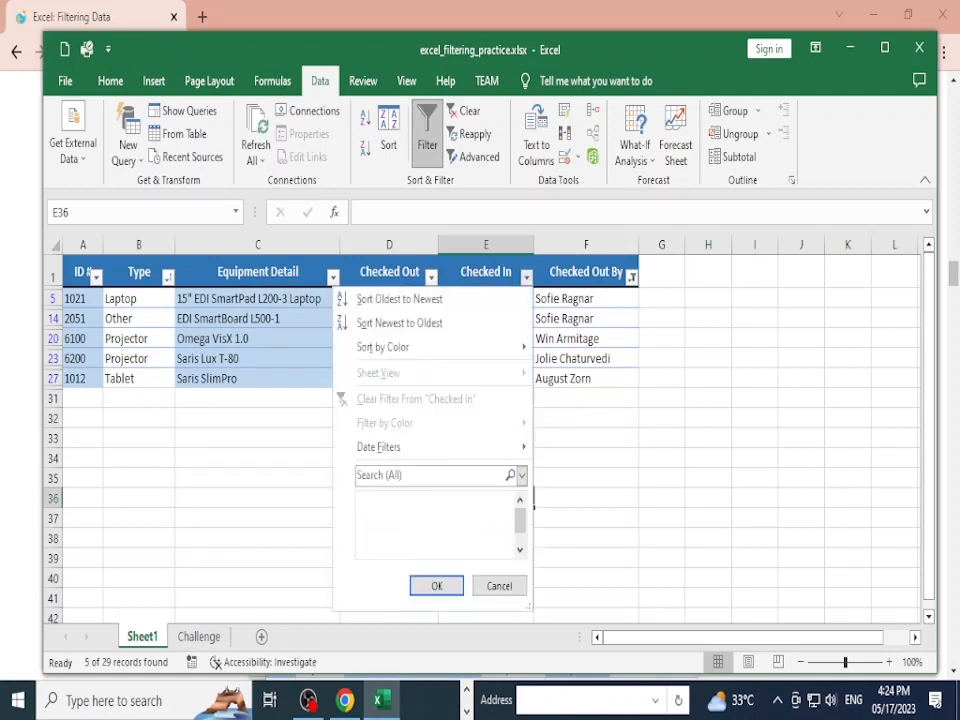
click(377, 518)
click(366, 519)
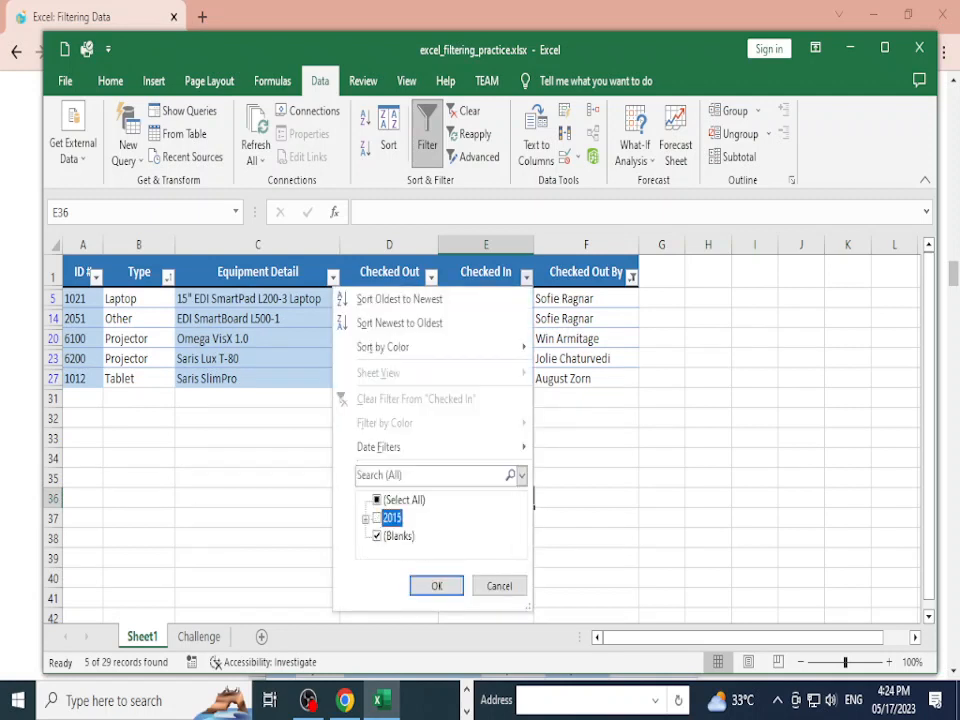
click(377, 518)
click(436, 586)
click(389, 458)
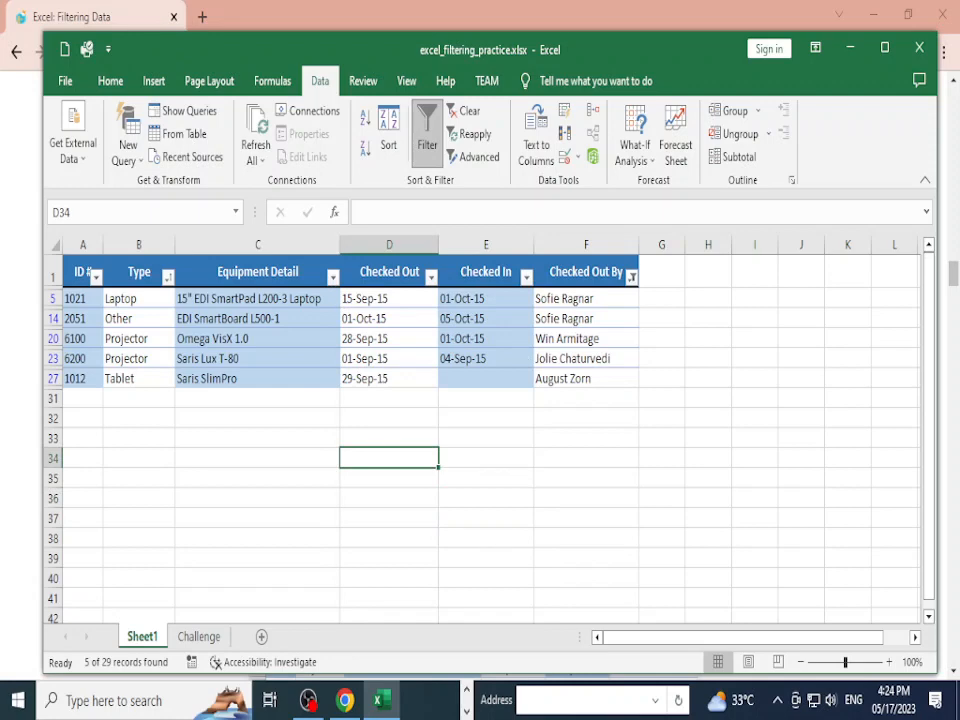
Step: Clear the Checked Out By filter so every borrower's records show
click(631, 277)
click(482, 498)
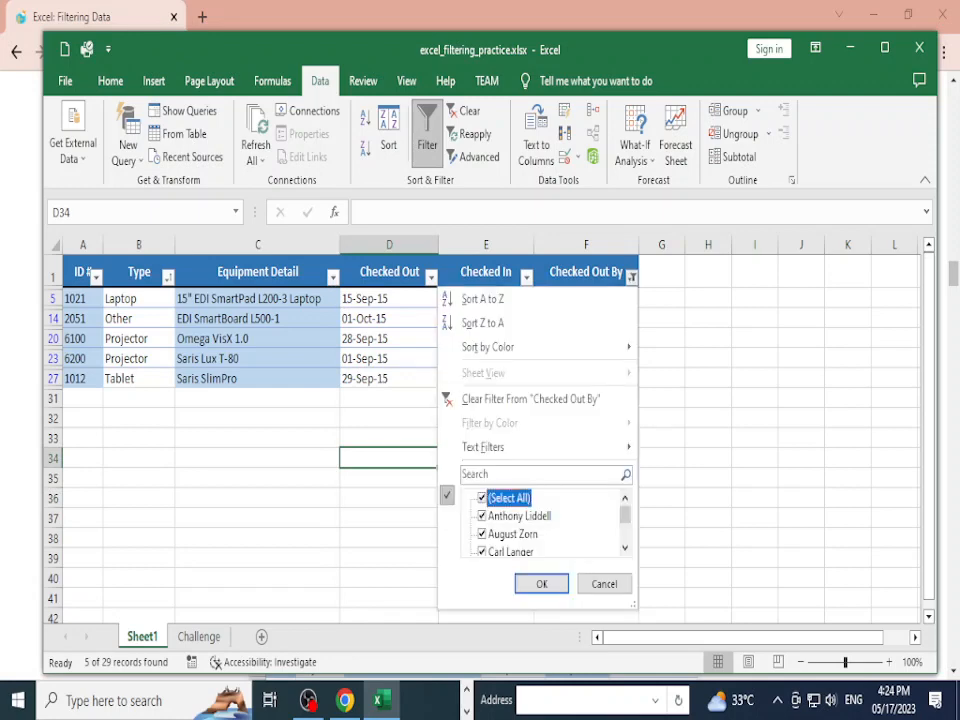
click(541, 584)
click(486, 498)
scroll(480, 440, down, 11)
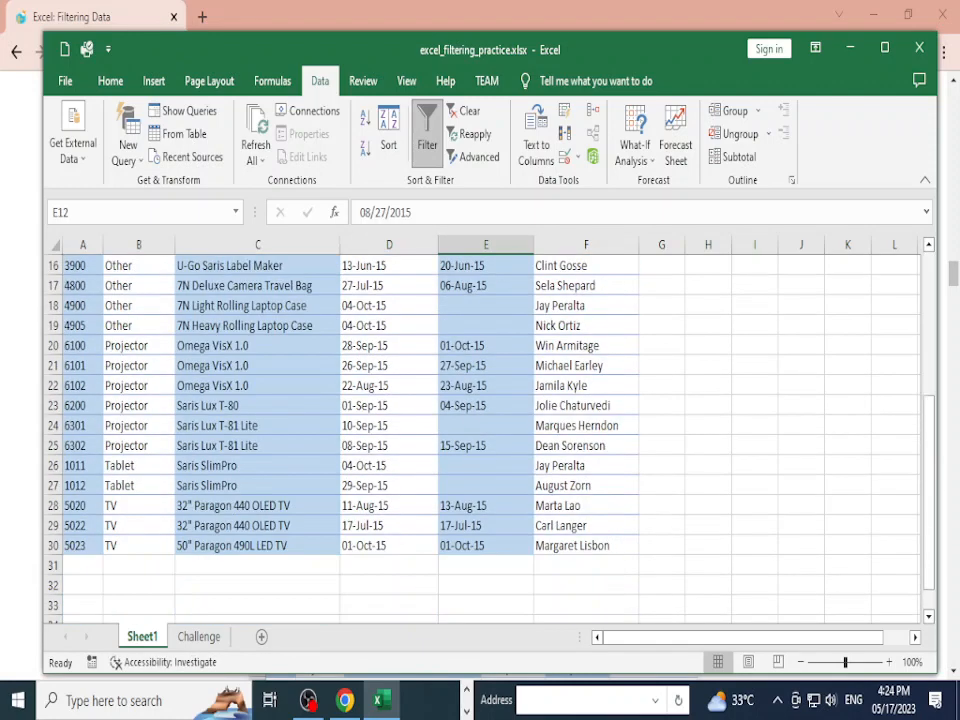
scroll(480, 440, up, 9)
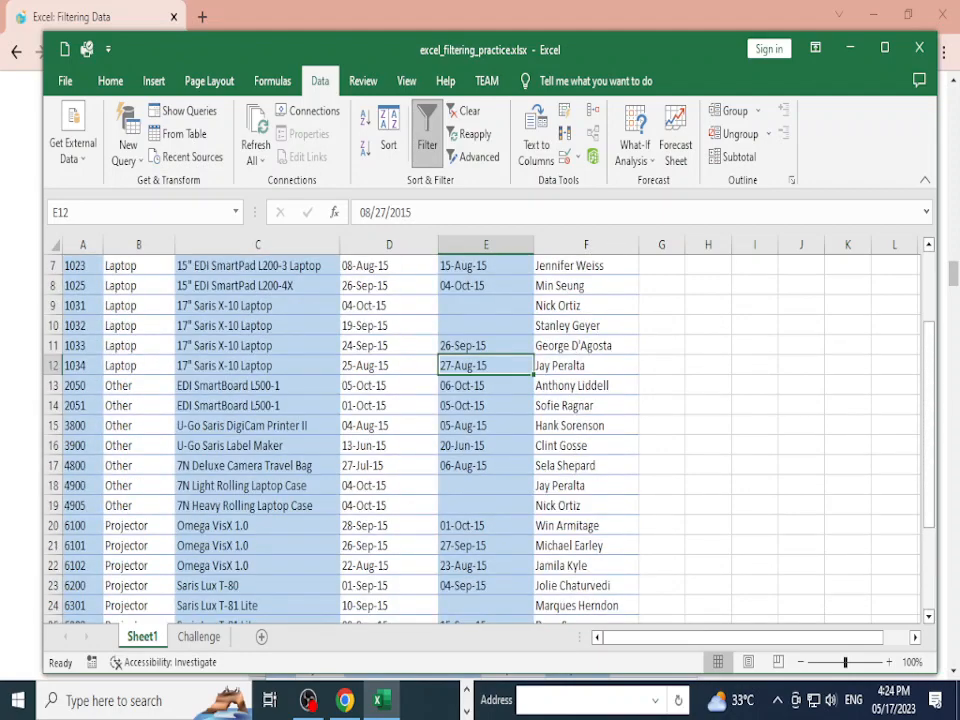
scroll(480, 440, up, 2)
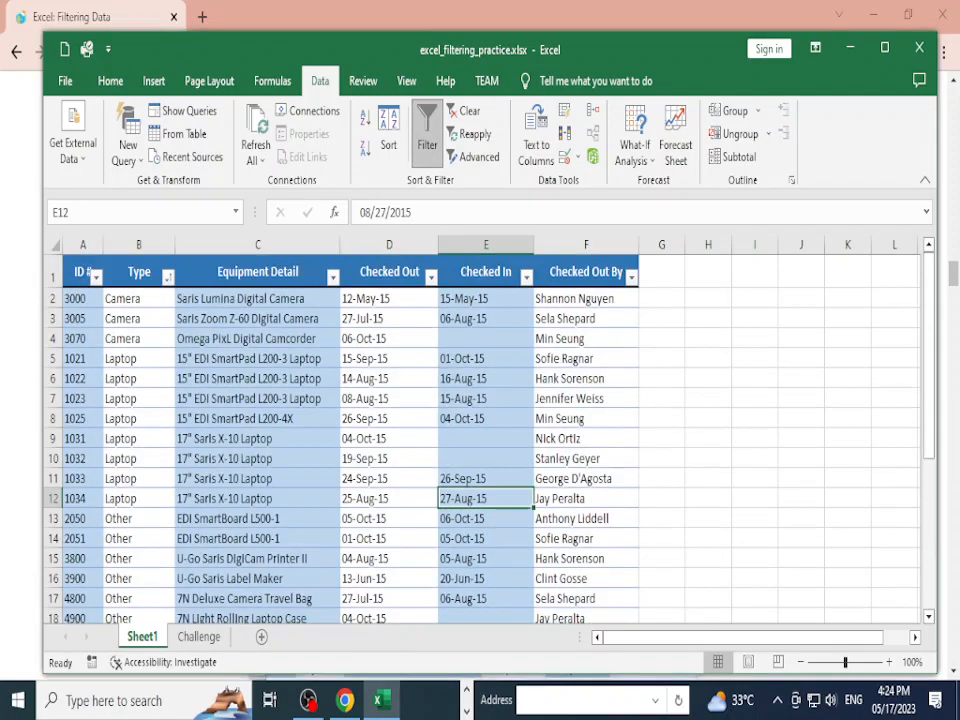
key(alt+Tab)
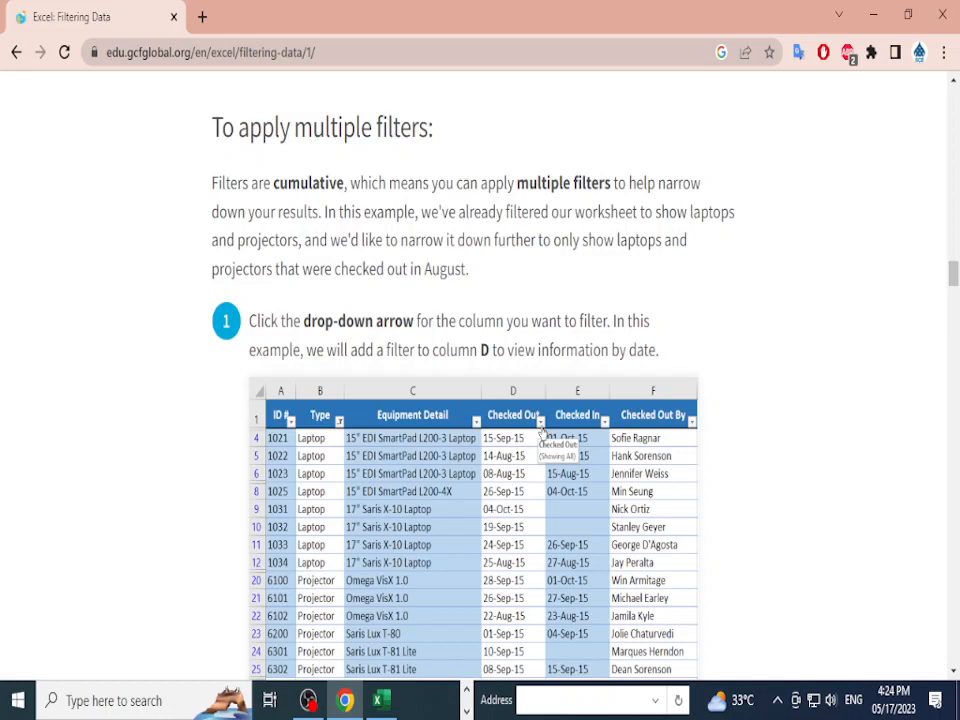
key(alt+Tab)
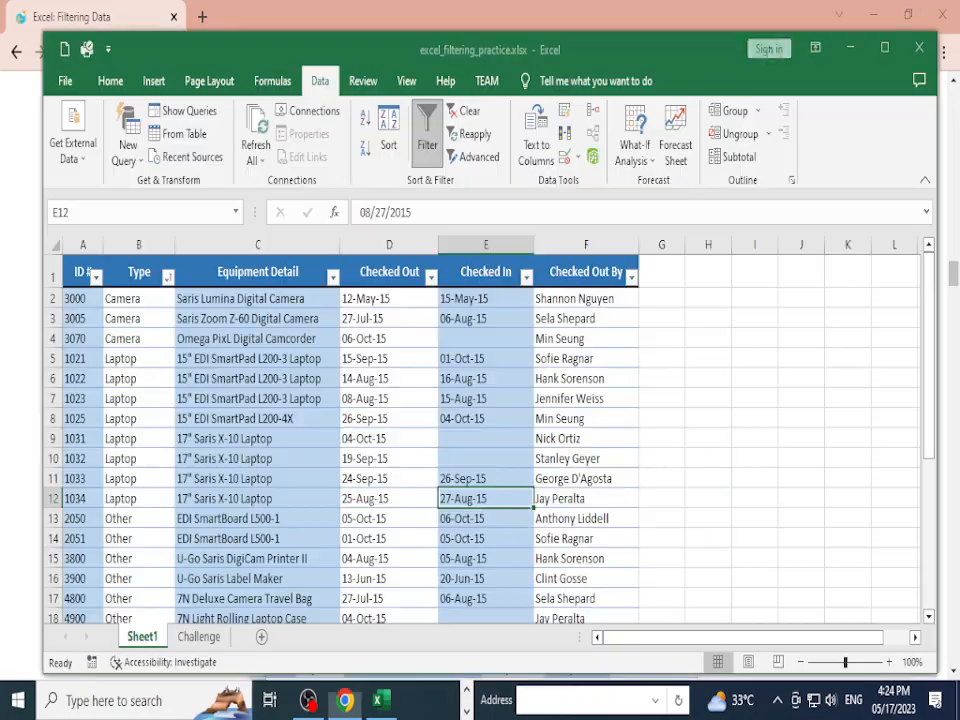
scroll(360, 430, down, 3)
scroll(480, 430, down, 1)
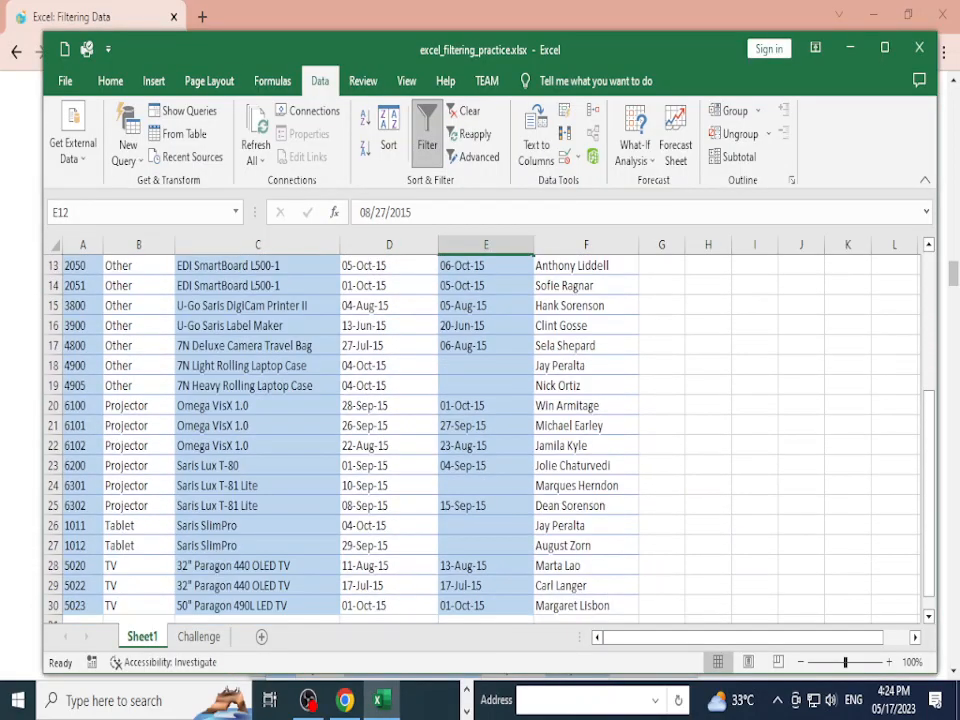
Step: Read through the GCFGlobal tutorial's search filter steps
key(alt+Tab)
scroll(480, 400, down, 5)
scroll(480, 380, down, 1)
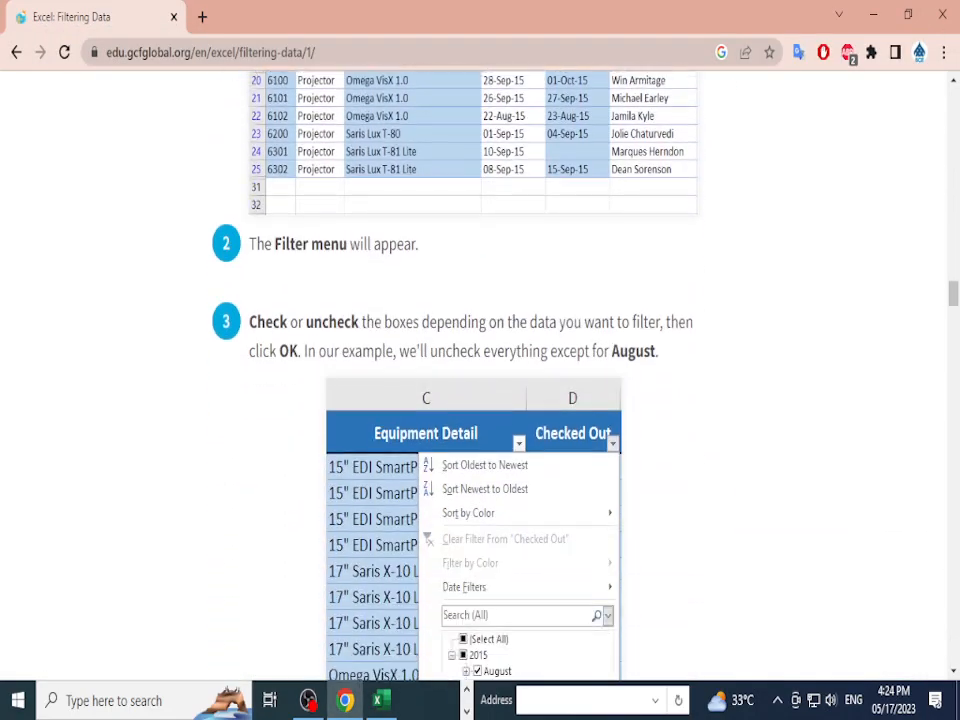
drag(273, 245, 340, 245)
scroll(340, 245, down, 3)
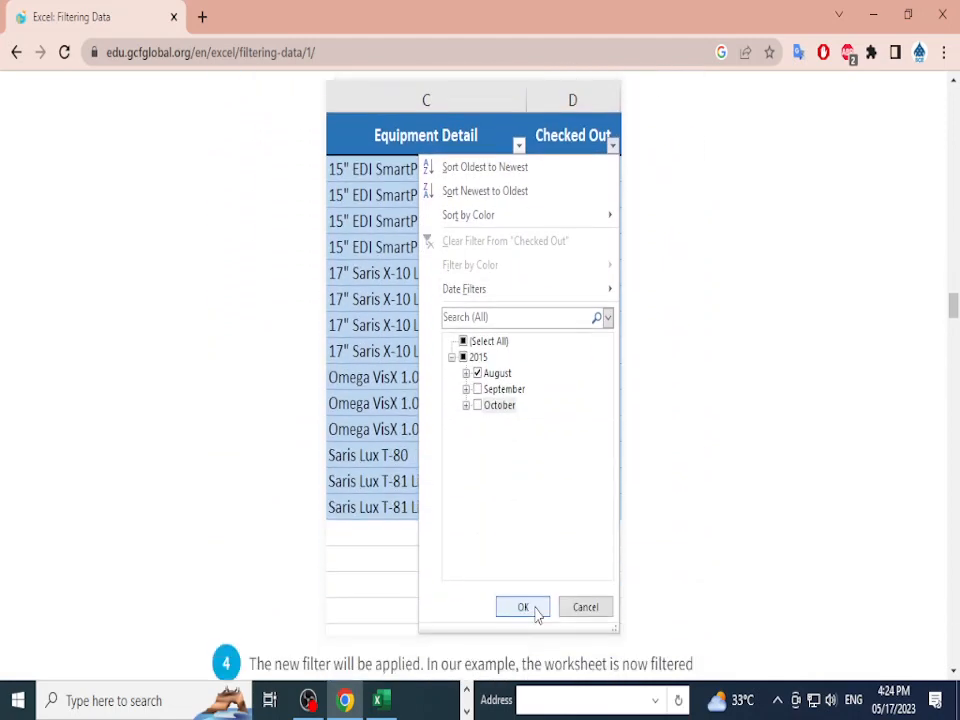
scroll(480, 400, down, 13)
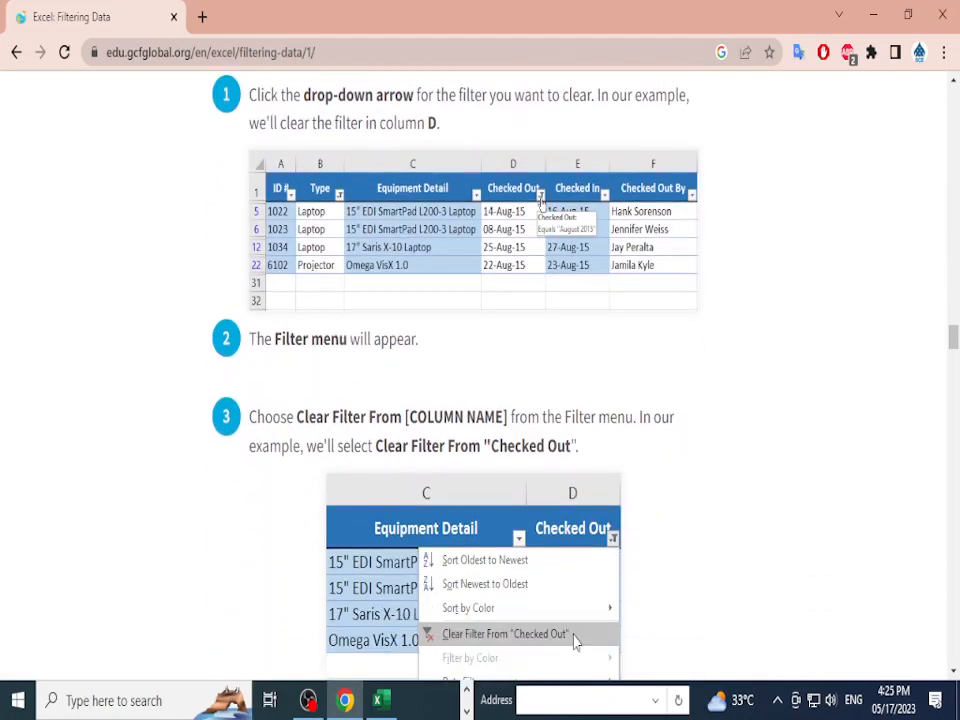
scroll(480, 400, down, 11)
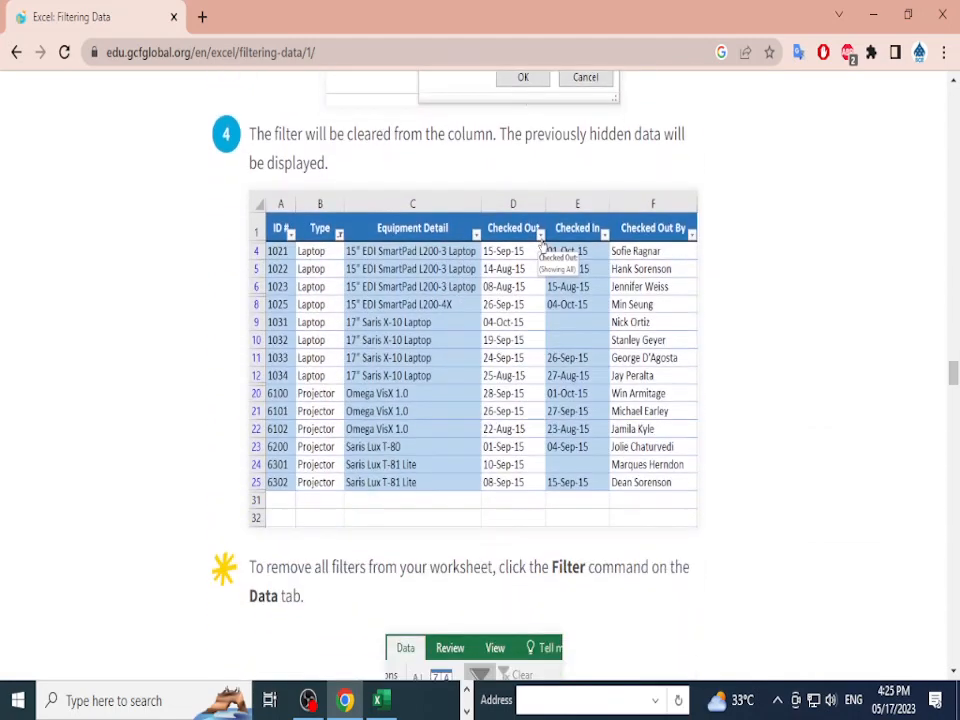
scroll(480, 400, down, 9)
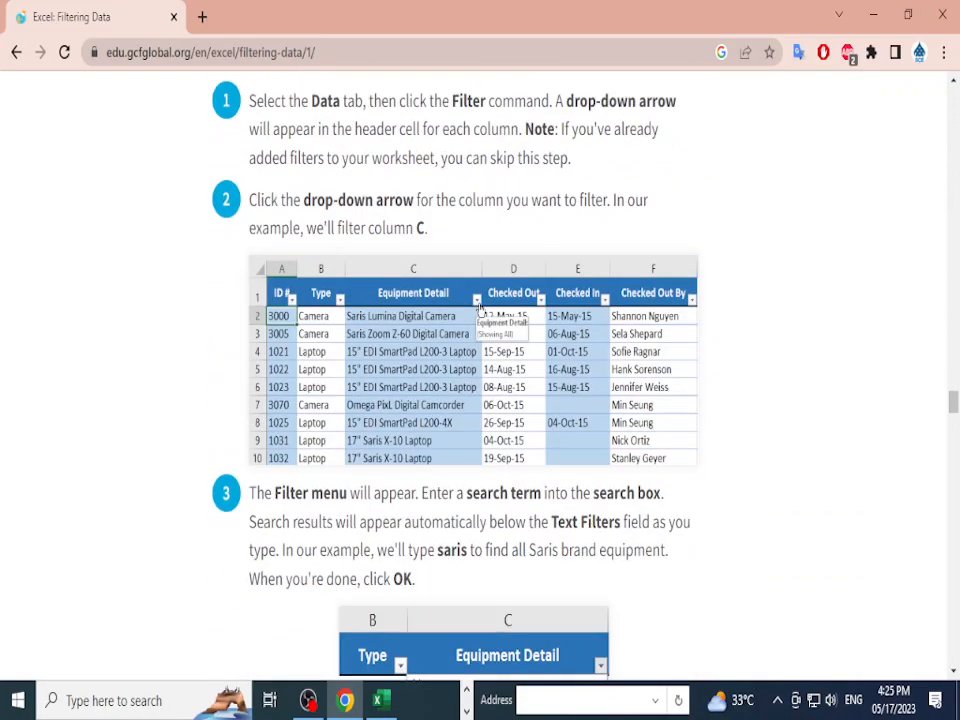
scroll(480, 400, down, 2)
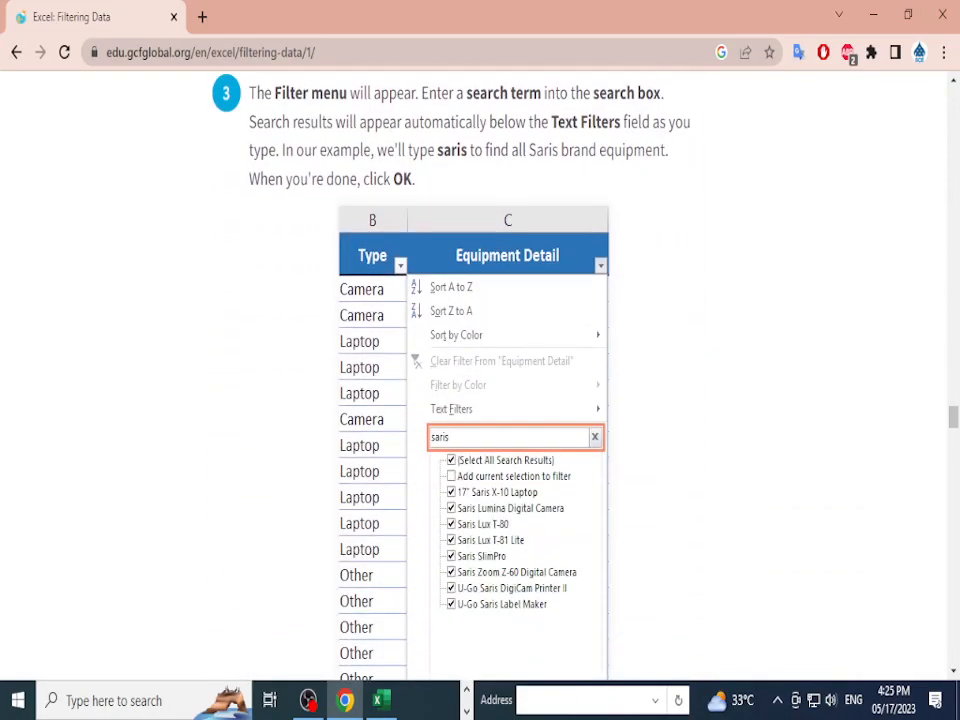
scroll(480, 400, up, 10)
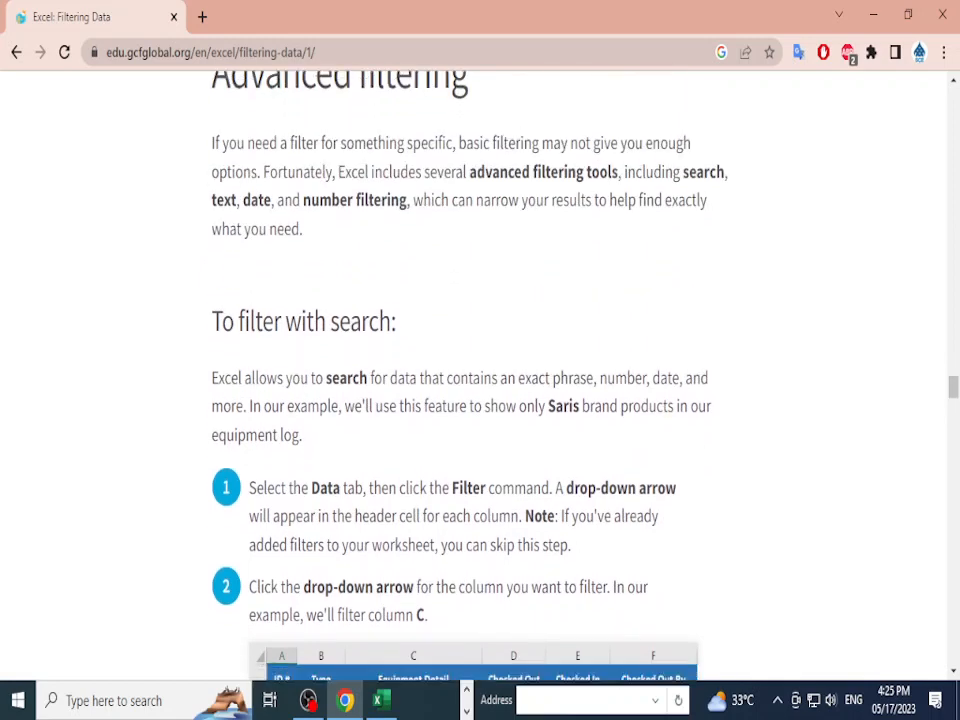
scroll(480, 400, down, 4)
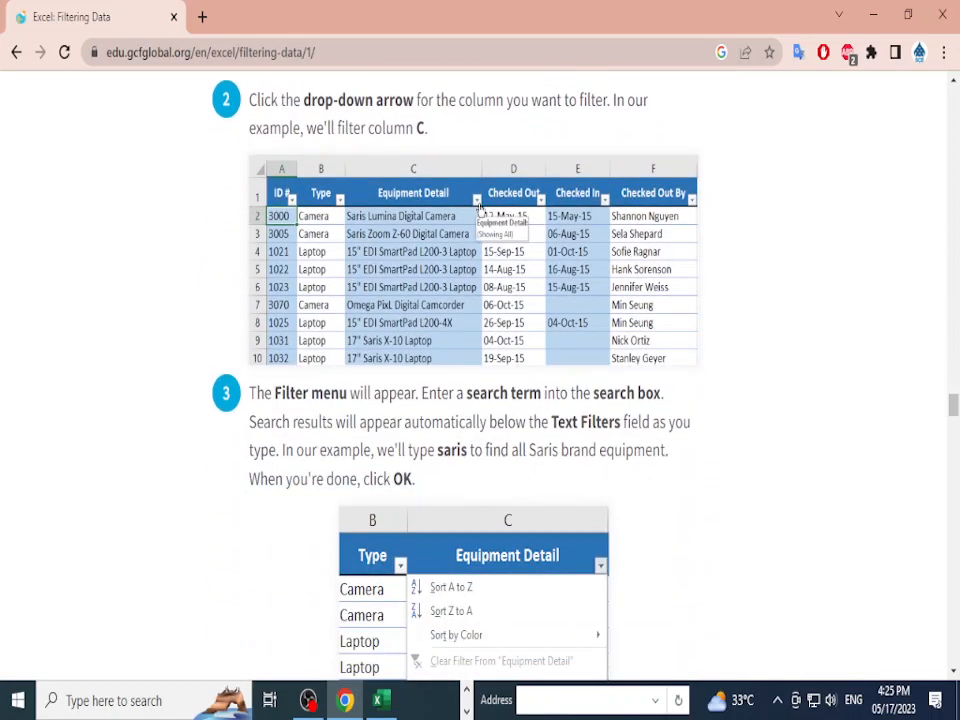
scroll(480, 400, down, 2)
scroll(480, 400, down, 1)
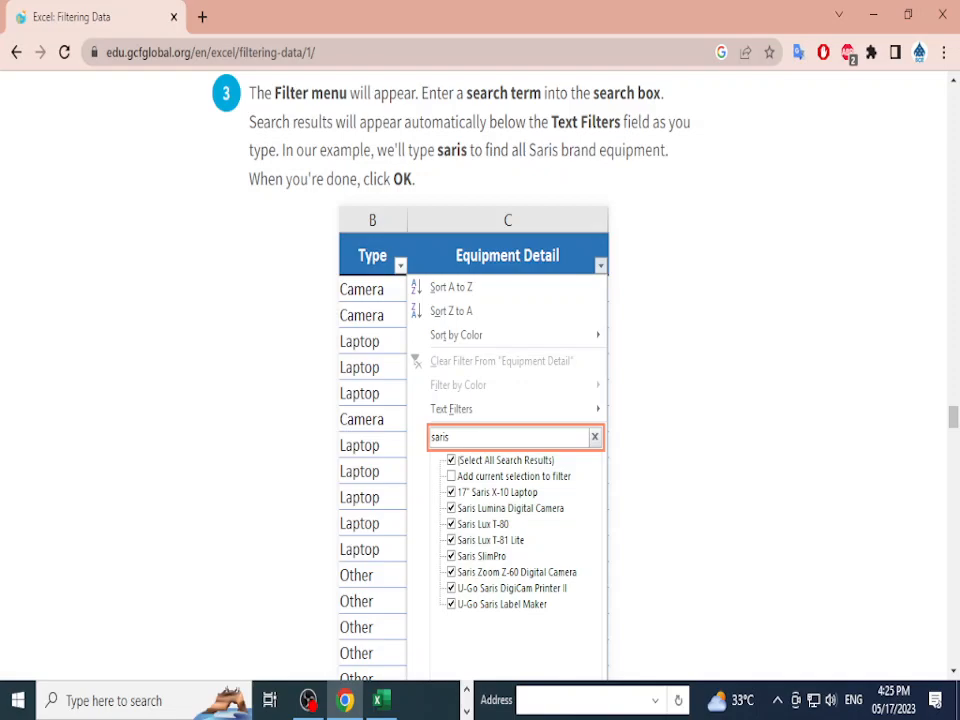
scroll(480, 400, down, 10)
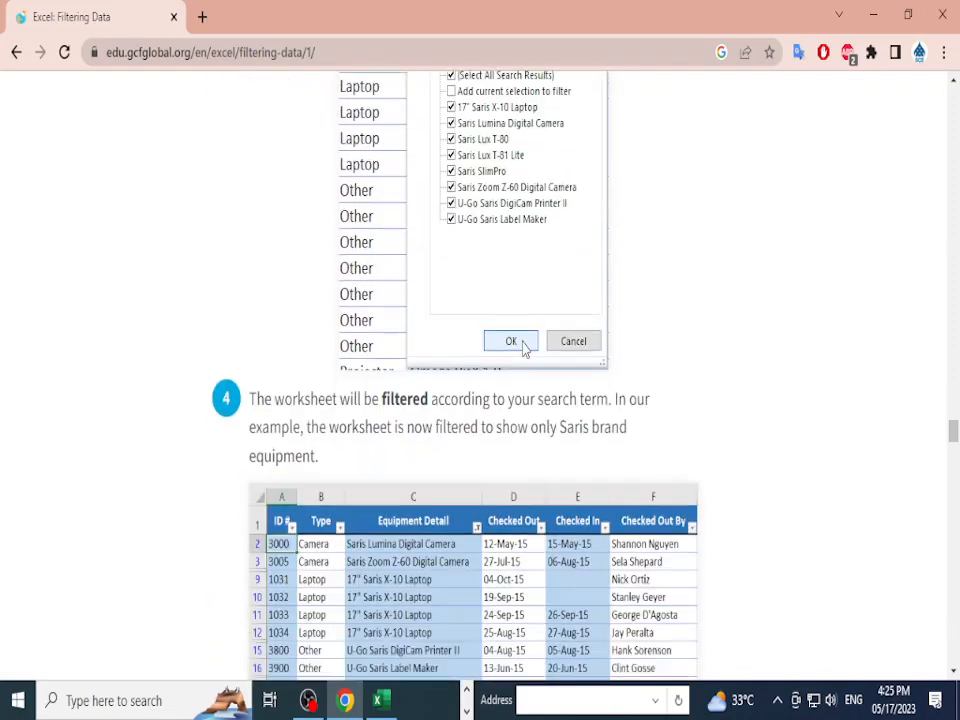
scroll(480, 400, down, 3)
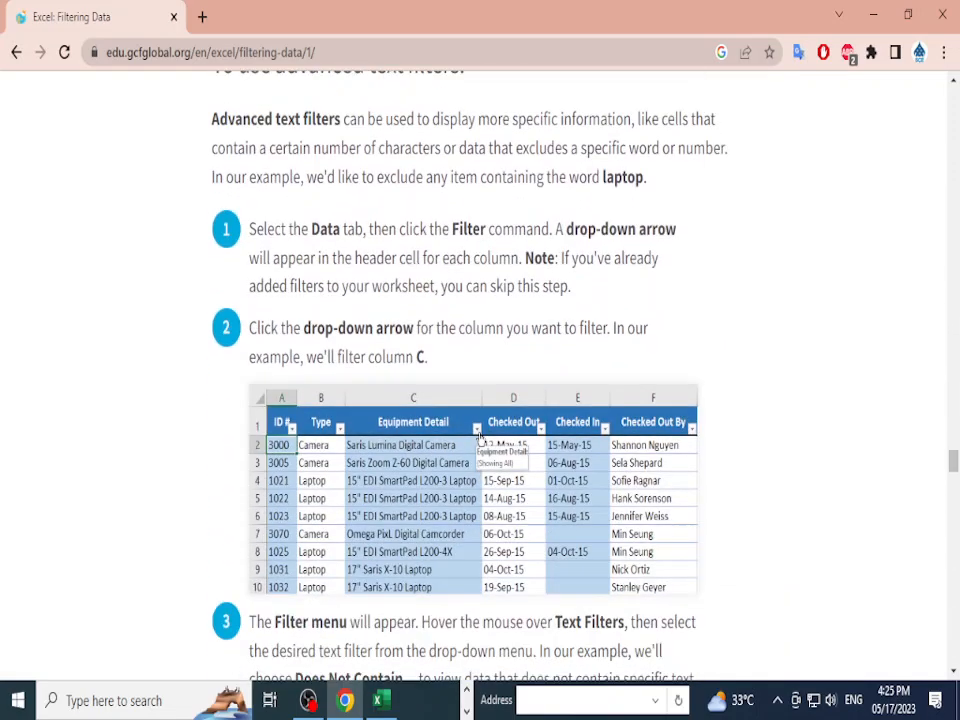
scroll(480, 400, up, 2)
Step: Review the advanced text filter example, then bring the Excel workbook back to the front
drag(275, 163, 466, 163)
scroll(466, 163, down, 2)
scroll(480, 400, down, 9)
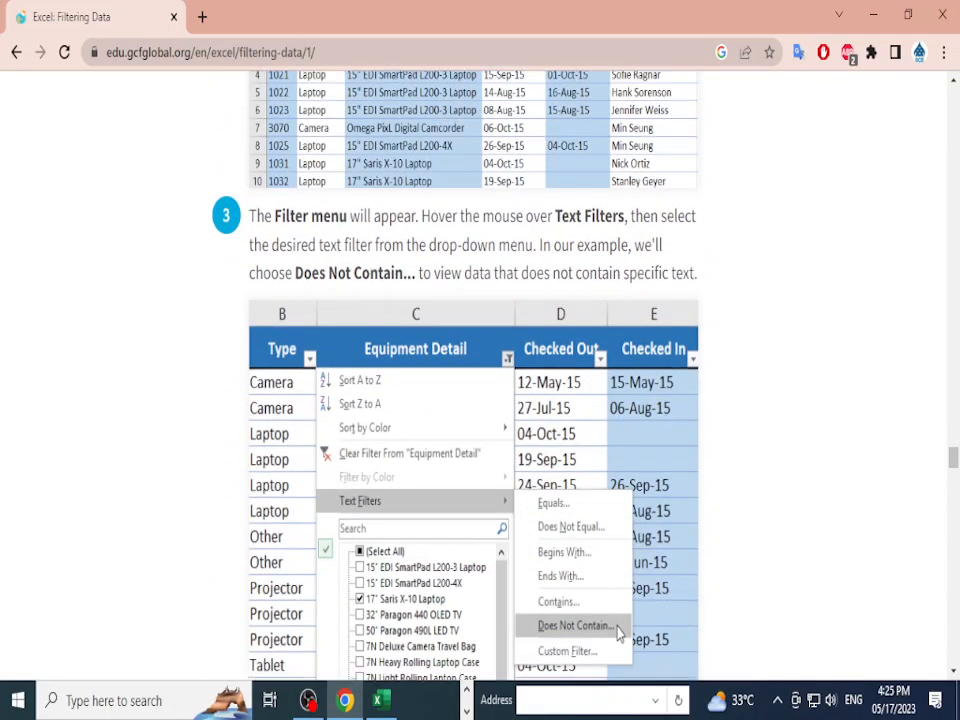
scroll(480, 400, down, 2)
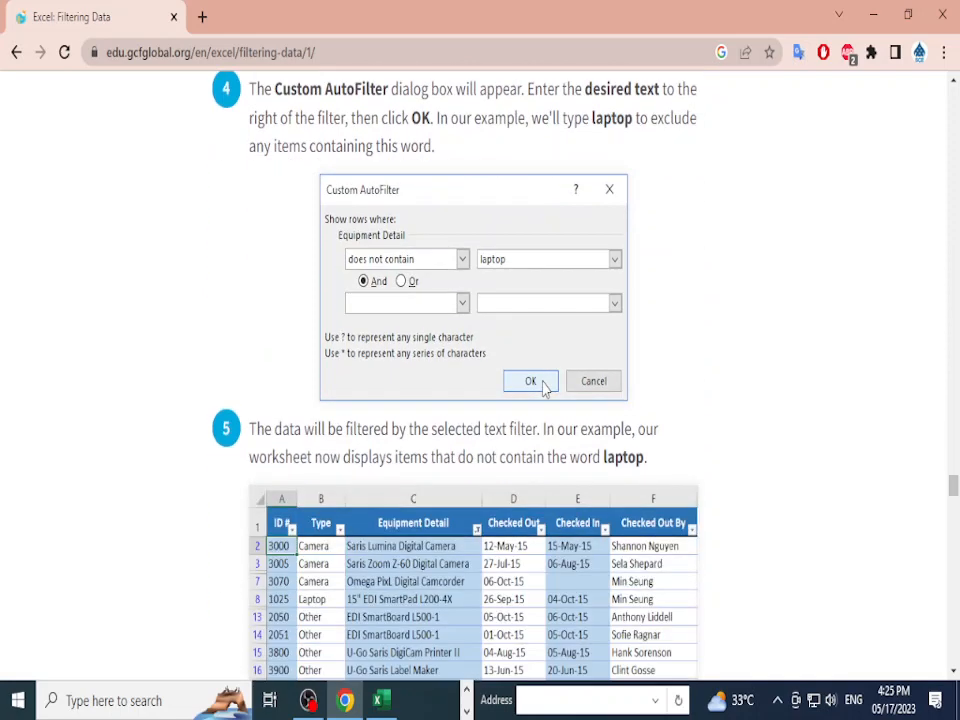
scroll(480, 400, up, 8)
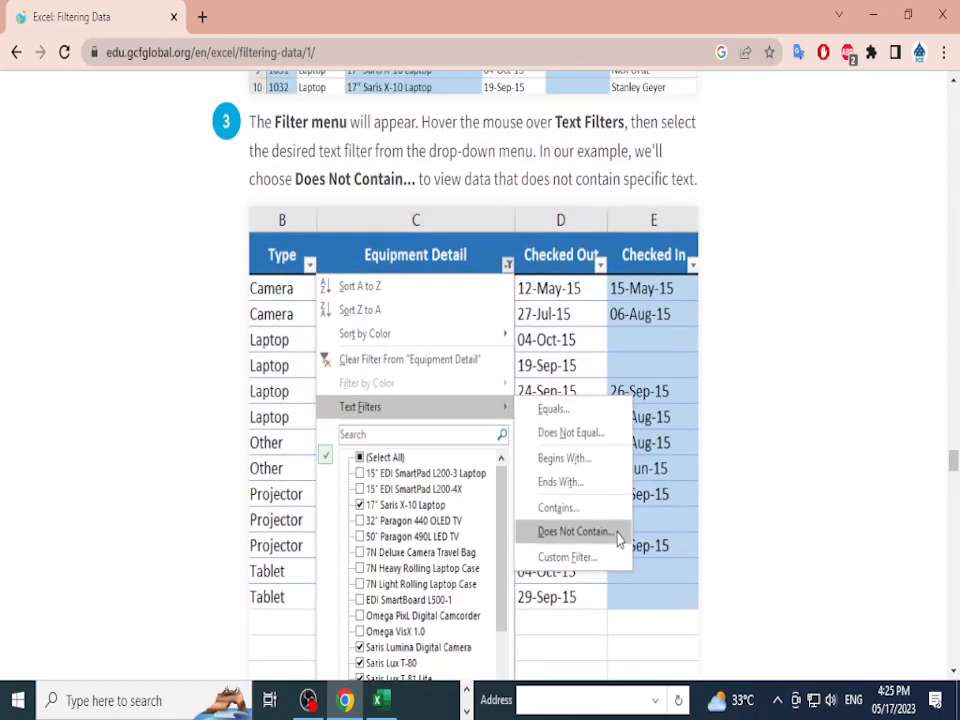
scroll(480, 400, down, 2)
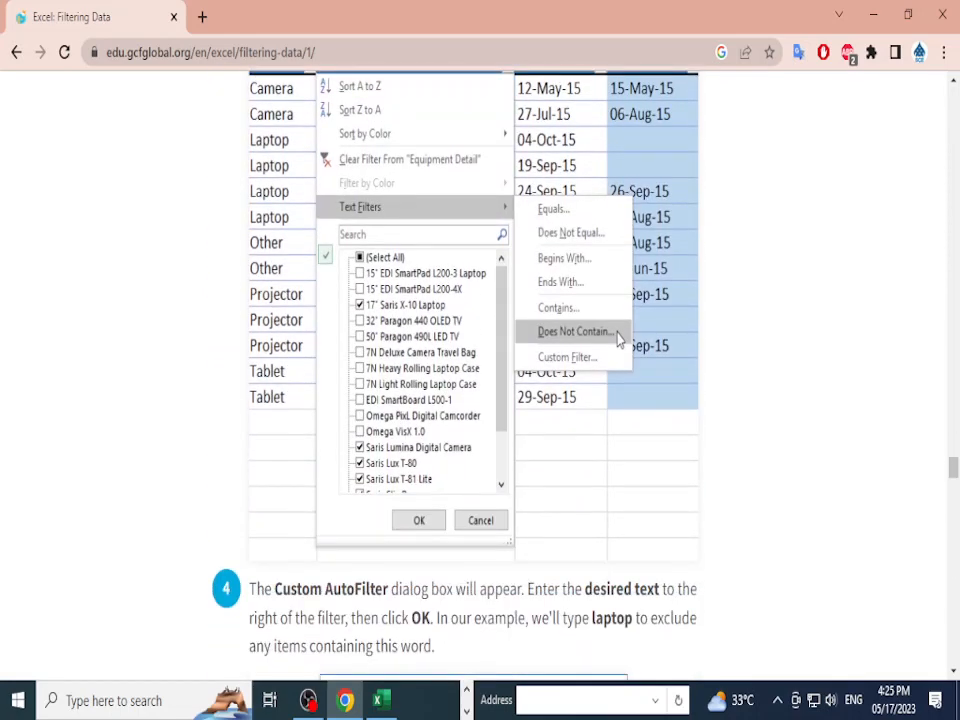
scroll(480, 400, up, 2)
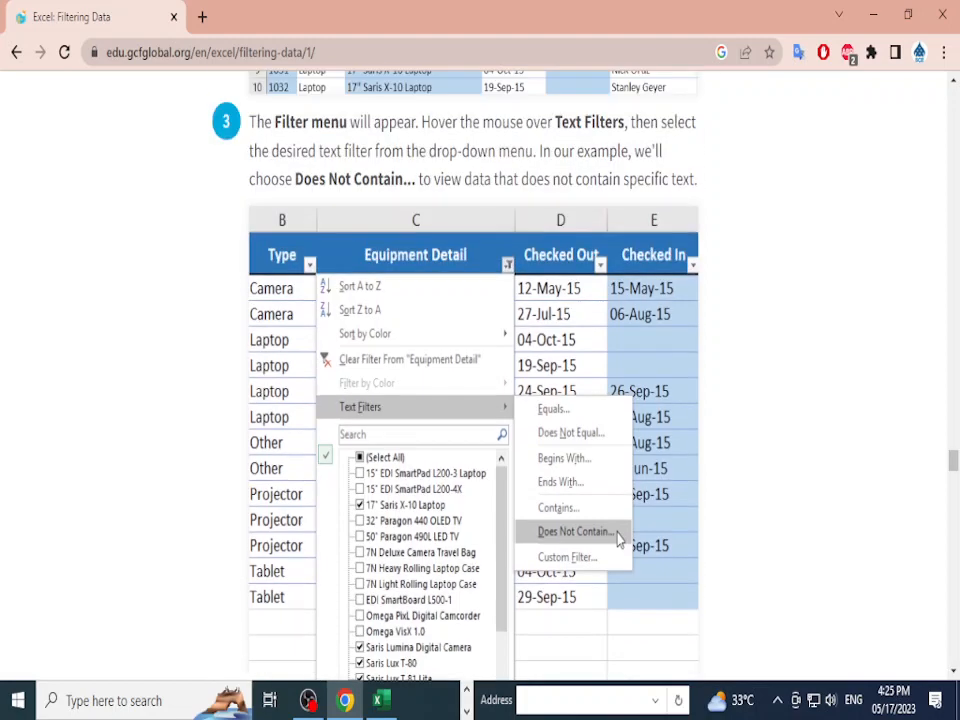
scroll(480, 400, down, 6)
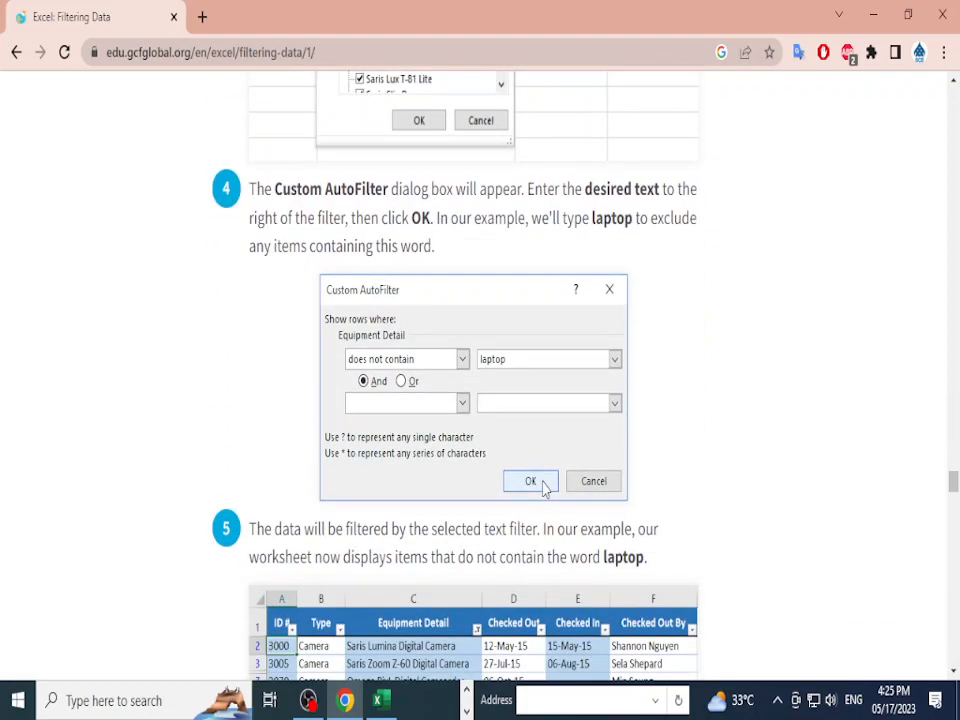
scroll(480, 400, down, 1)
scroll(480, 400, down, 5)
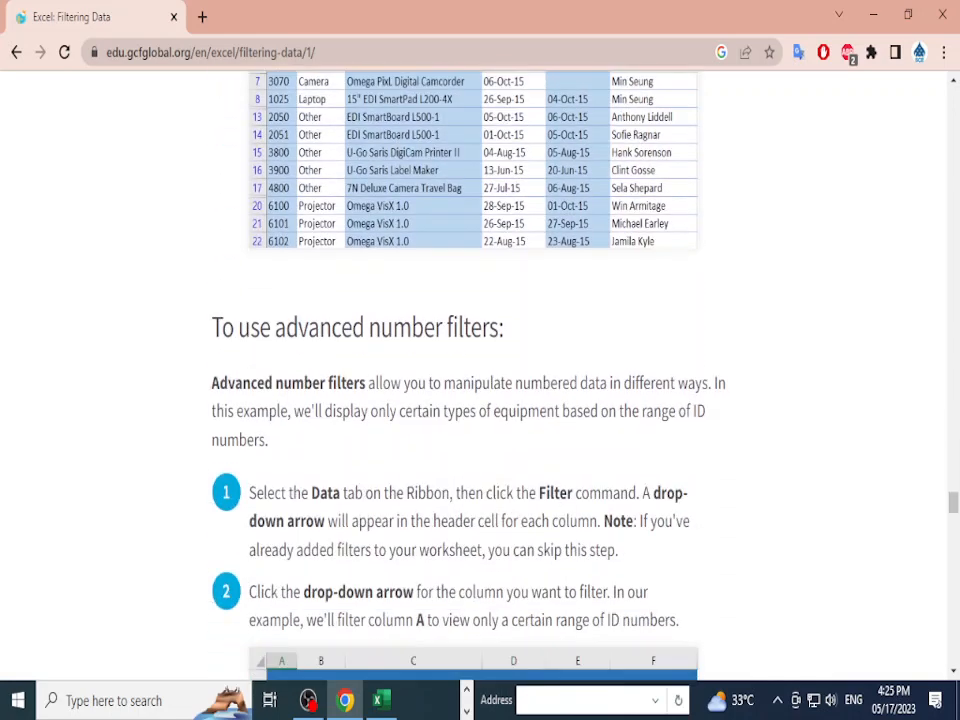
scroll(480, 400, up, 6)
click(380, 700)
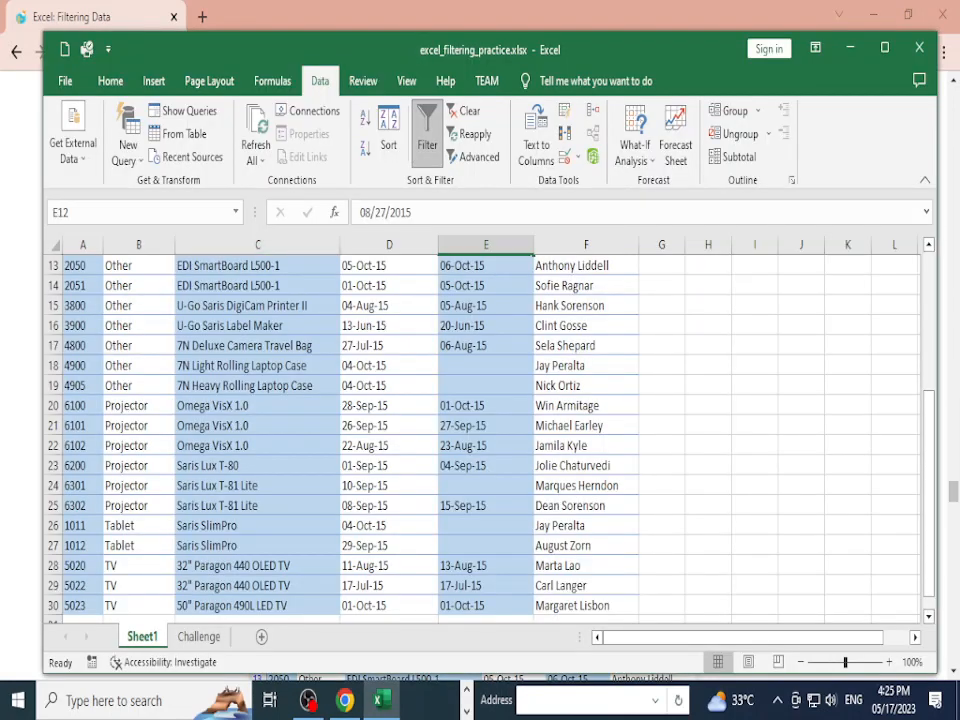
Step: Start a Contains text filter on the Type column, then cancel it
scroll(480, 430, up, 4)
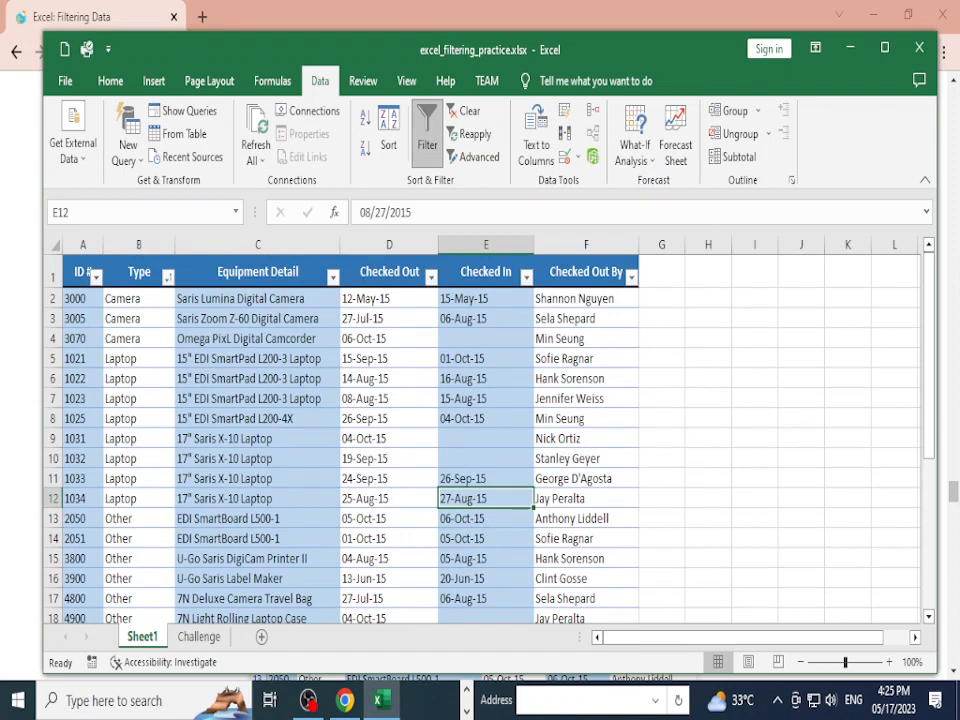
click(167, 276)
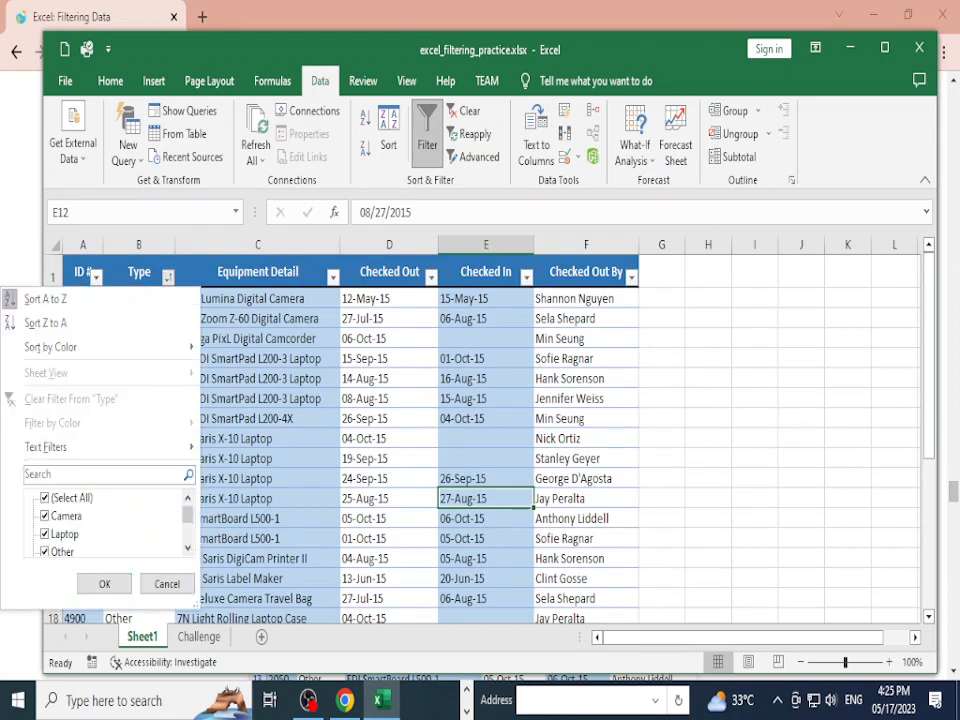
mouse_move(100, 447)
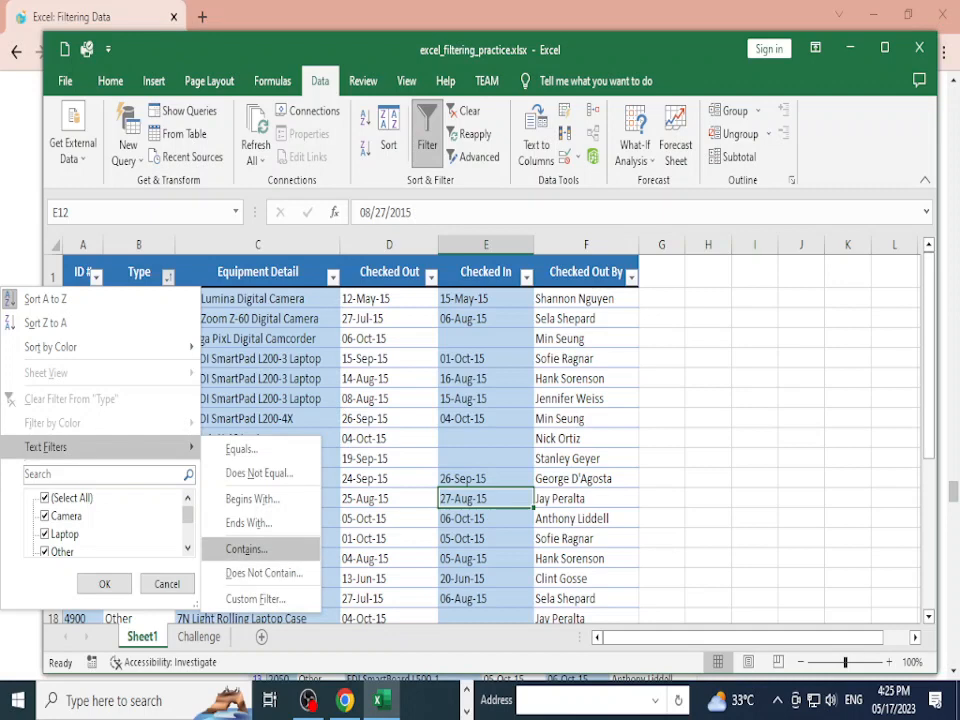
click(246, 548)
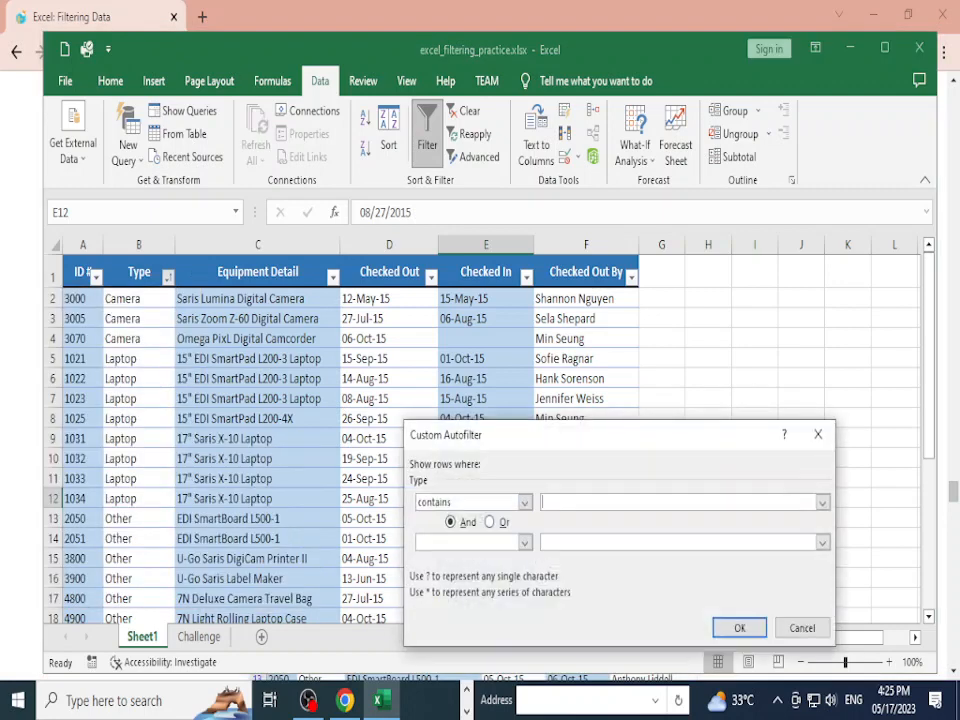
drag(580, 435, 600, 363)
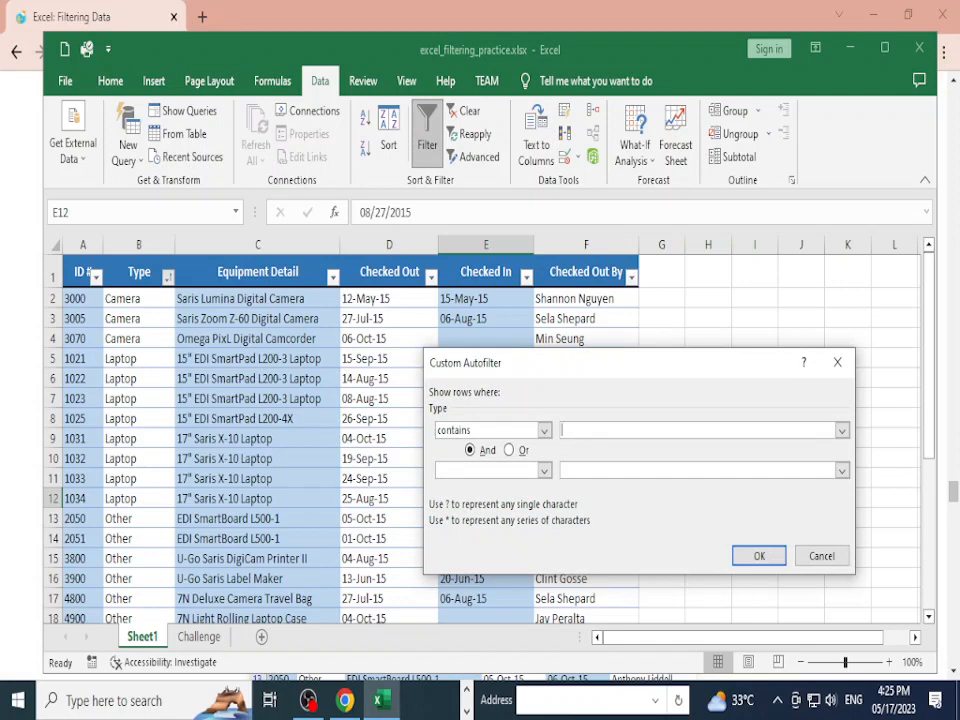
key(Escape)
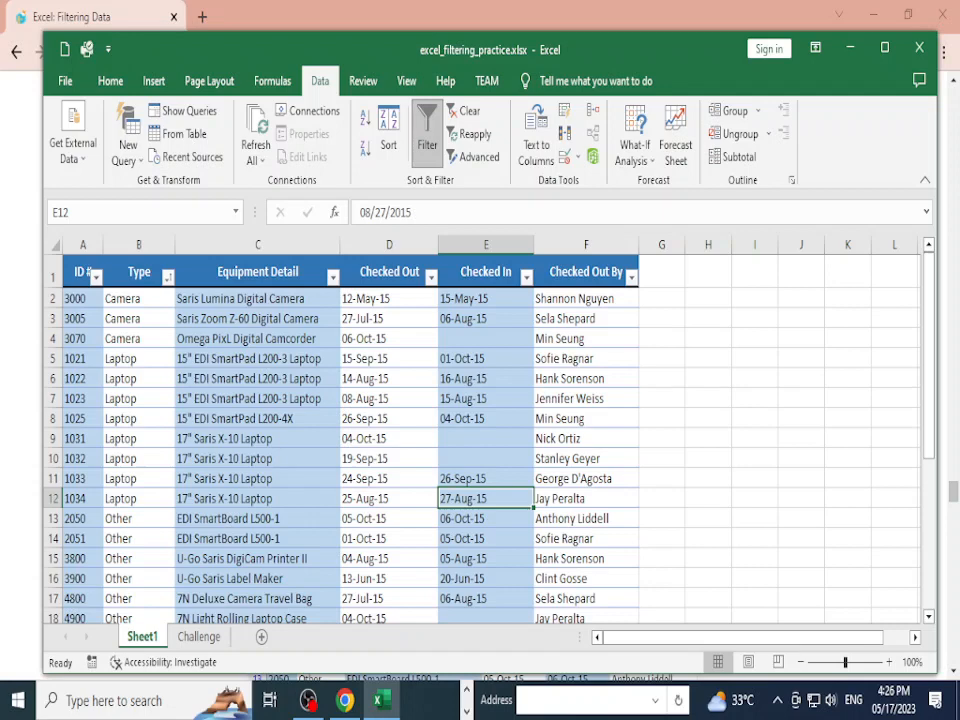
Step: Filter Equipment Detail to entries containing "Z-60", leaving the Saris Zoom Z-60
click(333, 277)
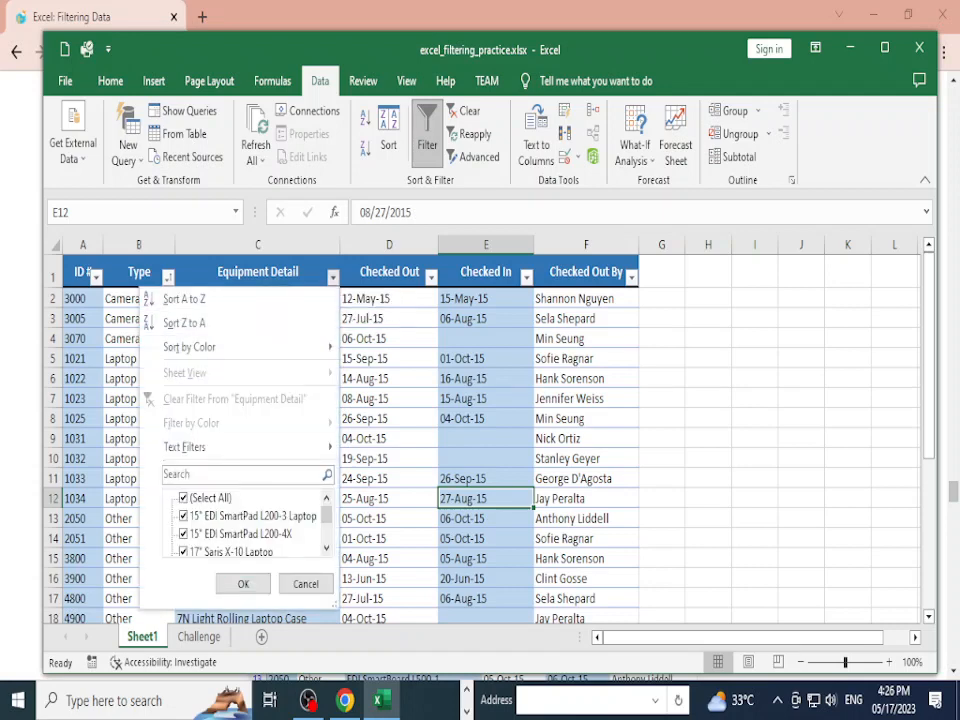
mouse_move(240, 447)
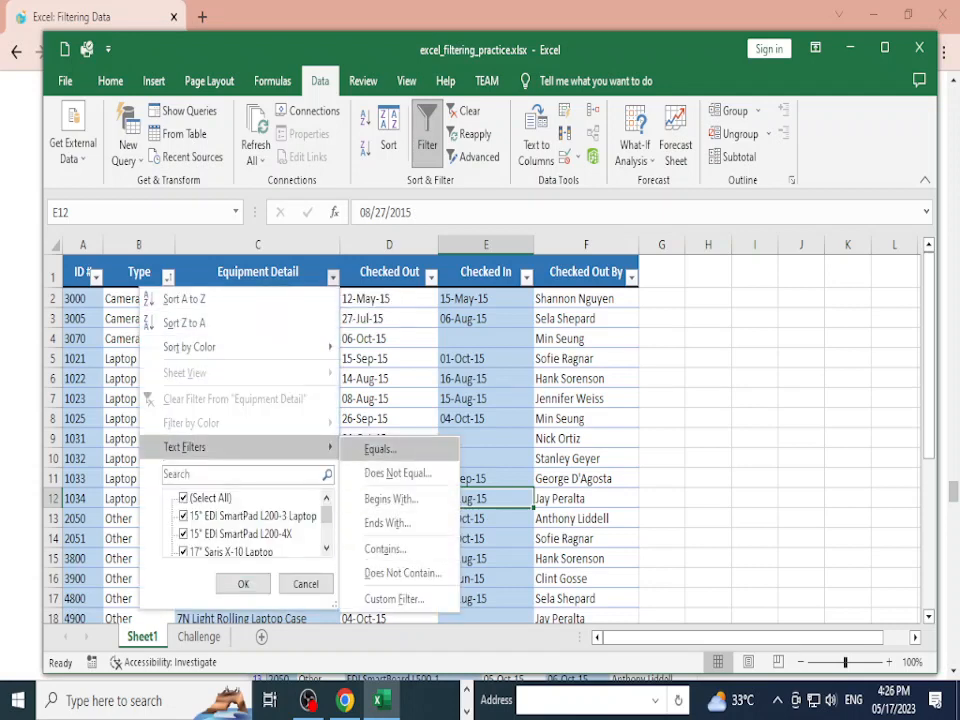
click(385, 549)
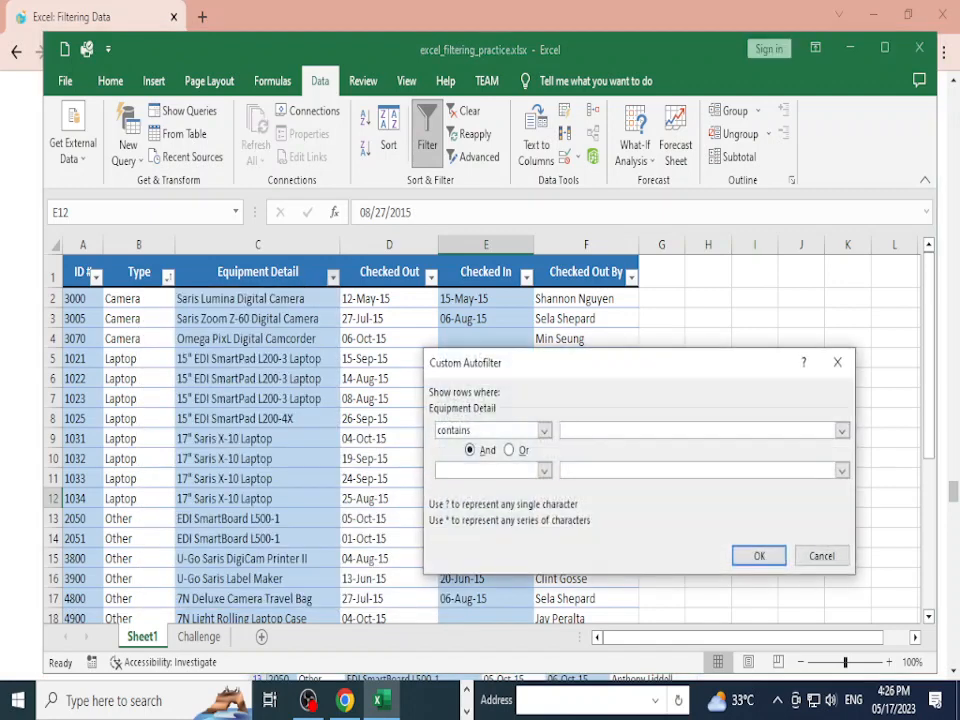
text(Z-60)
click(759, 556)
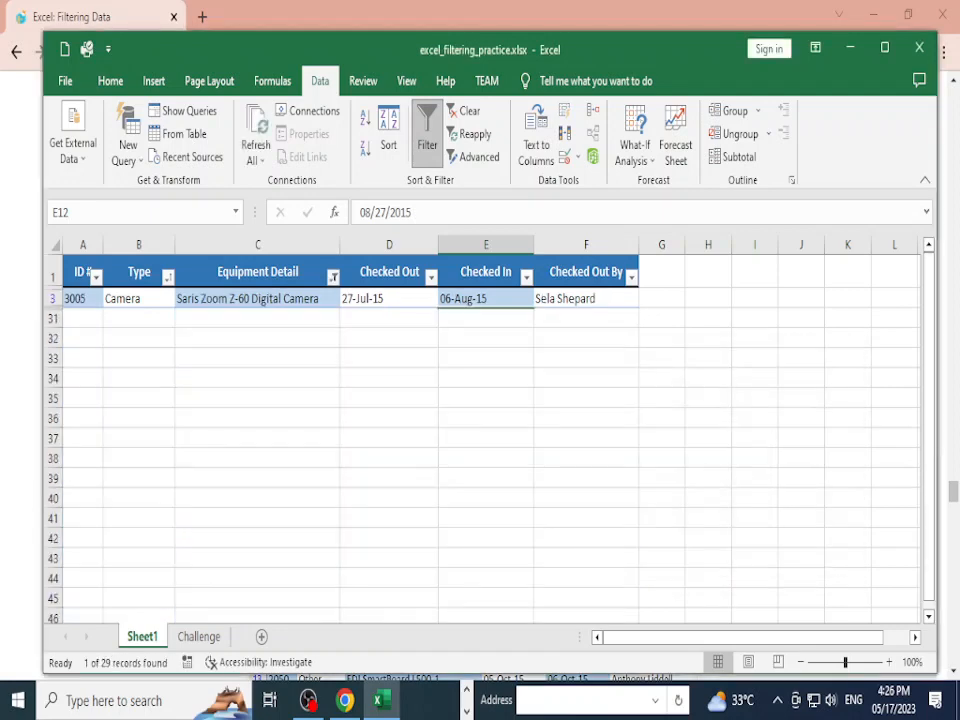
click(257, 378)
click(257, 299)
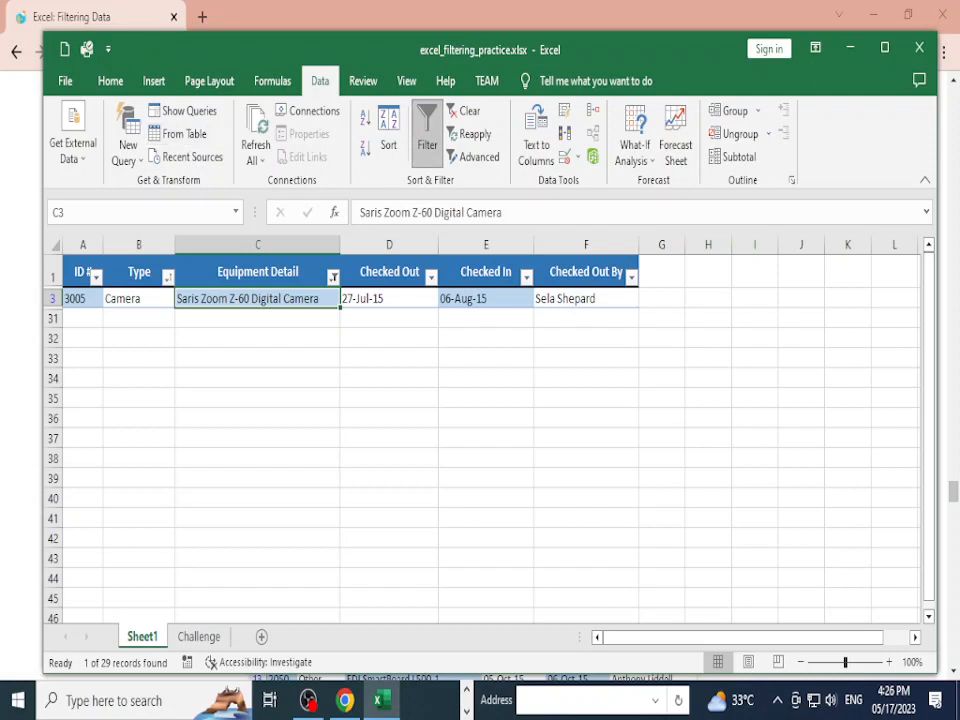
Step: Check the remaining row's Checked Out and Checked In dates and glance at the tutorial
click(389, 299)
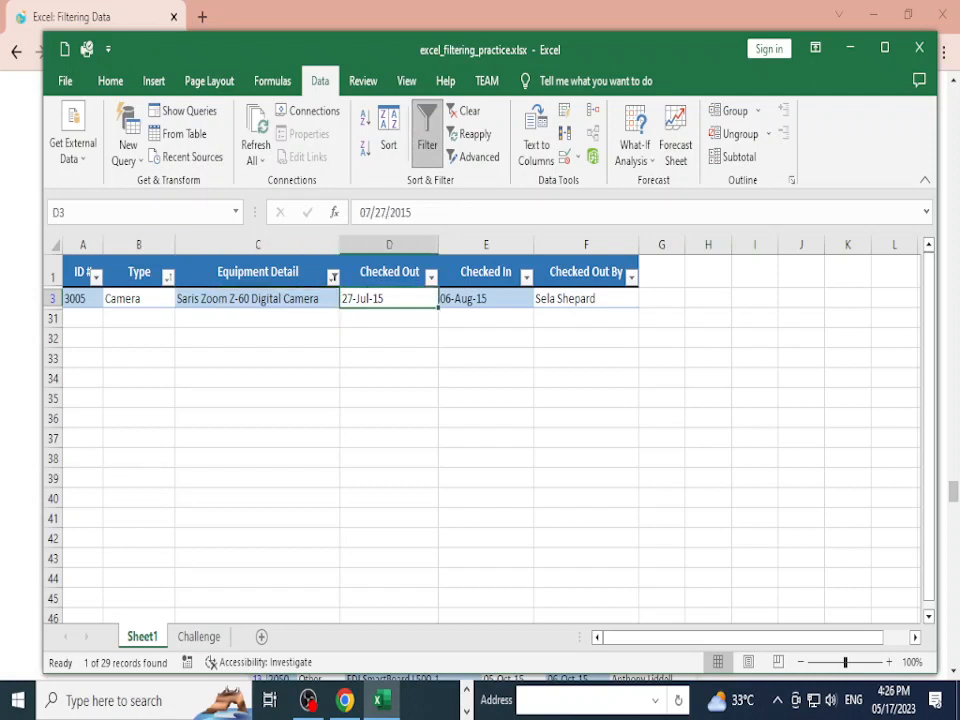
click(486, 299)
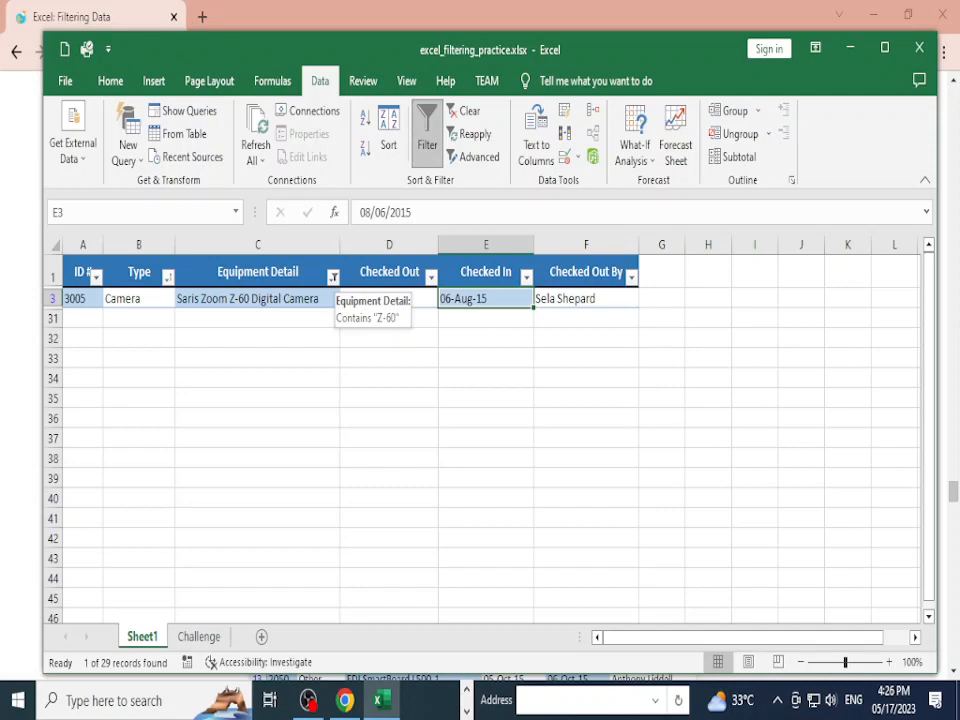
key(alt+Tab)
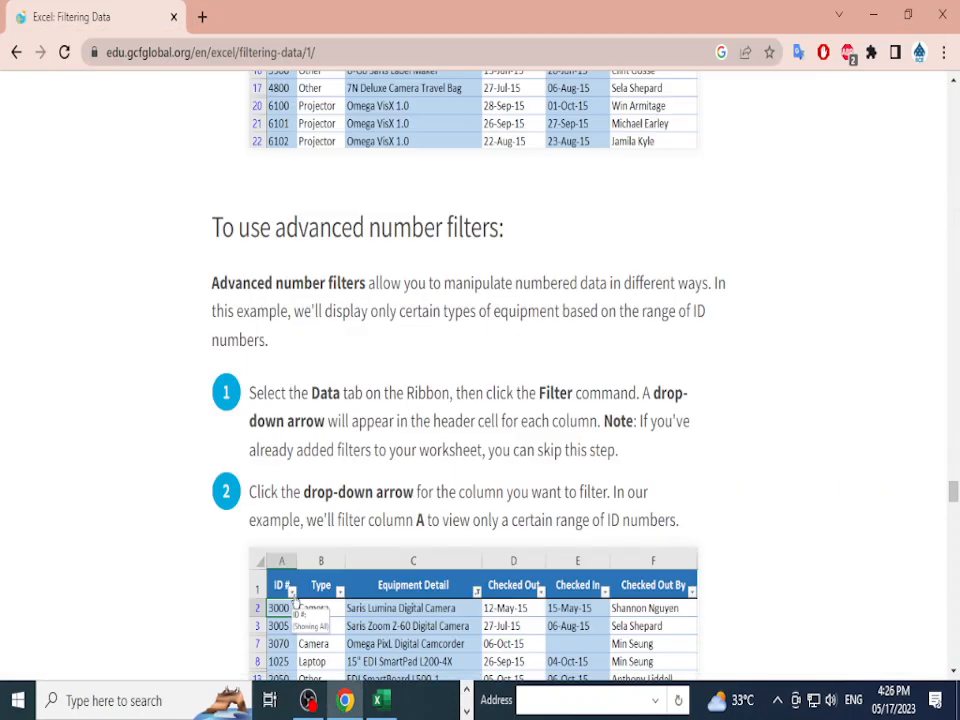
key(alt+Tab)
Step: Clear the Equipment Detail filter so all rows show again
click(333, 277)
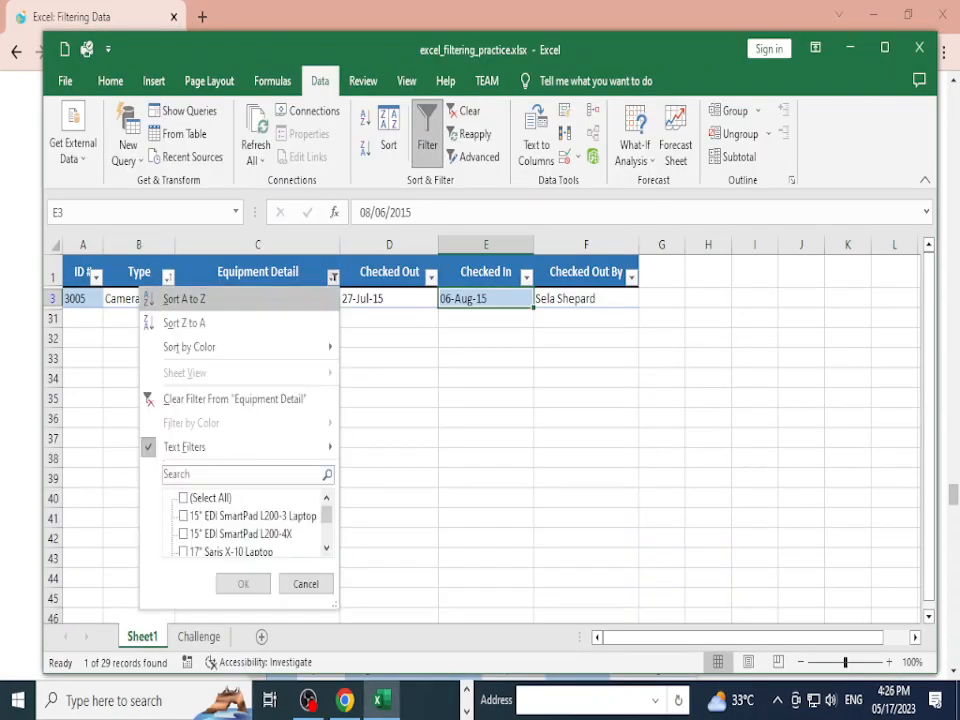
click(183, 497)
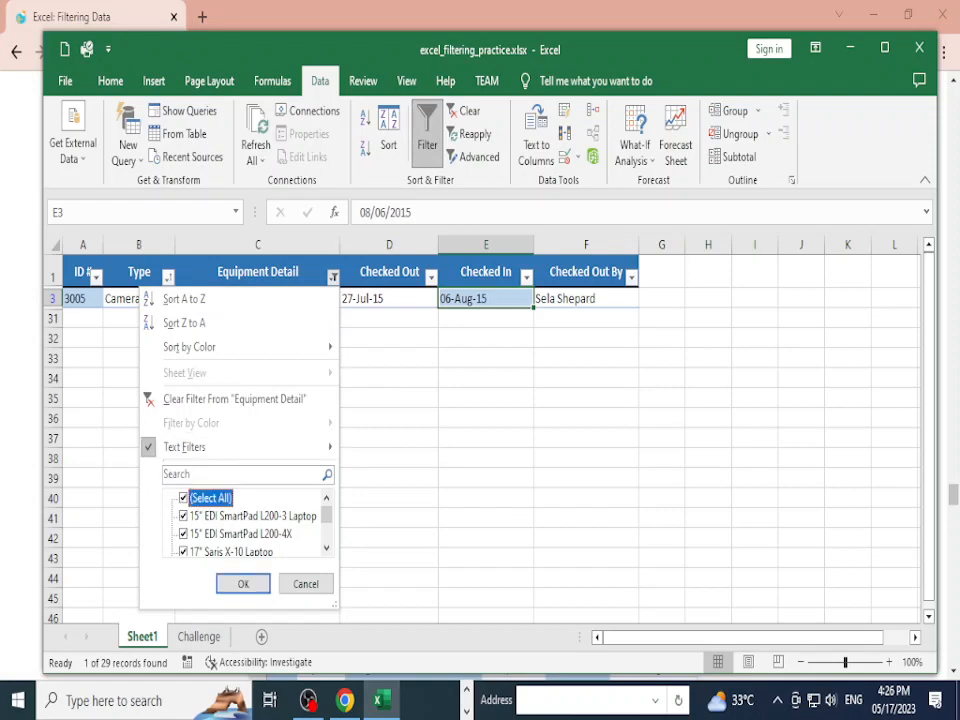
click(243, 583)
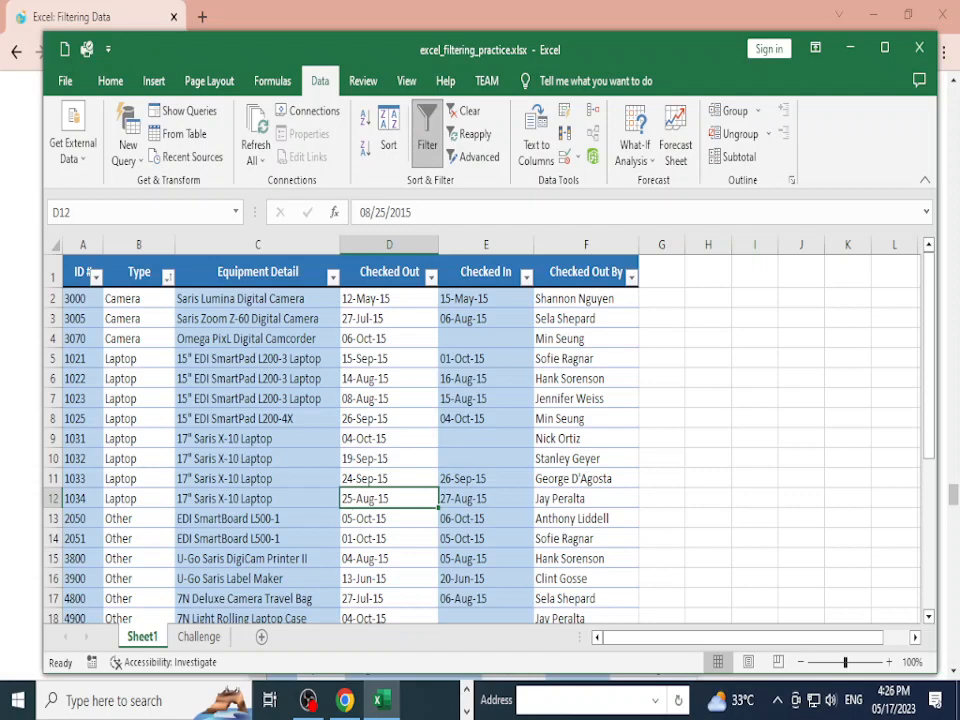
Step: Apply an ID # greater-than-or-equal filter hiding the 1000-series laptops, leaving 19 records
click(96, 277)
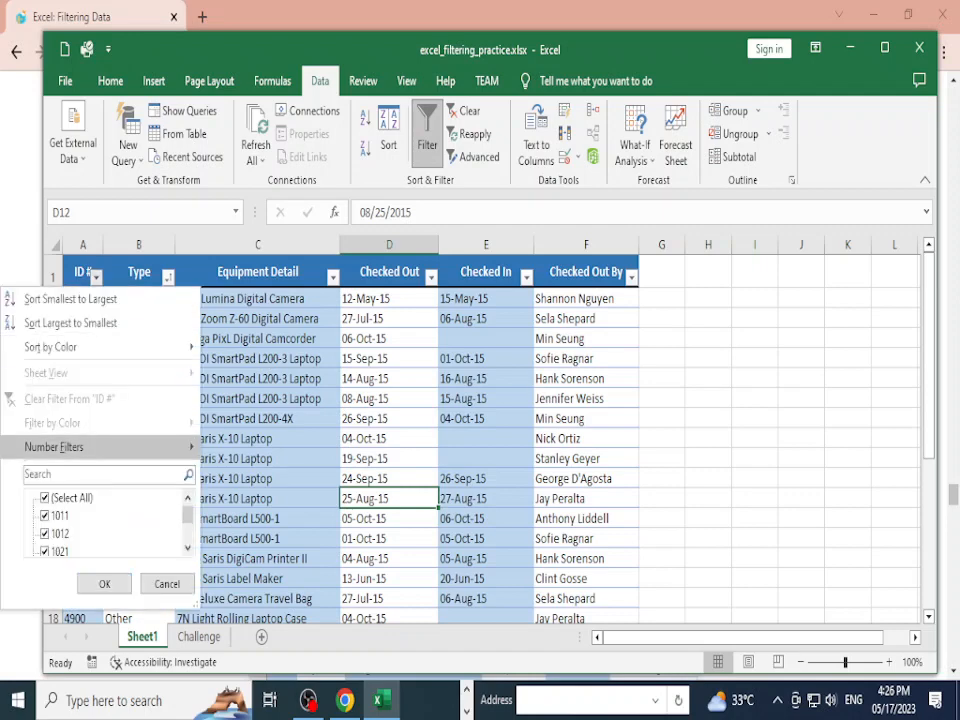
mouse_move(100, 447)
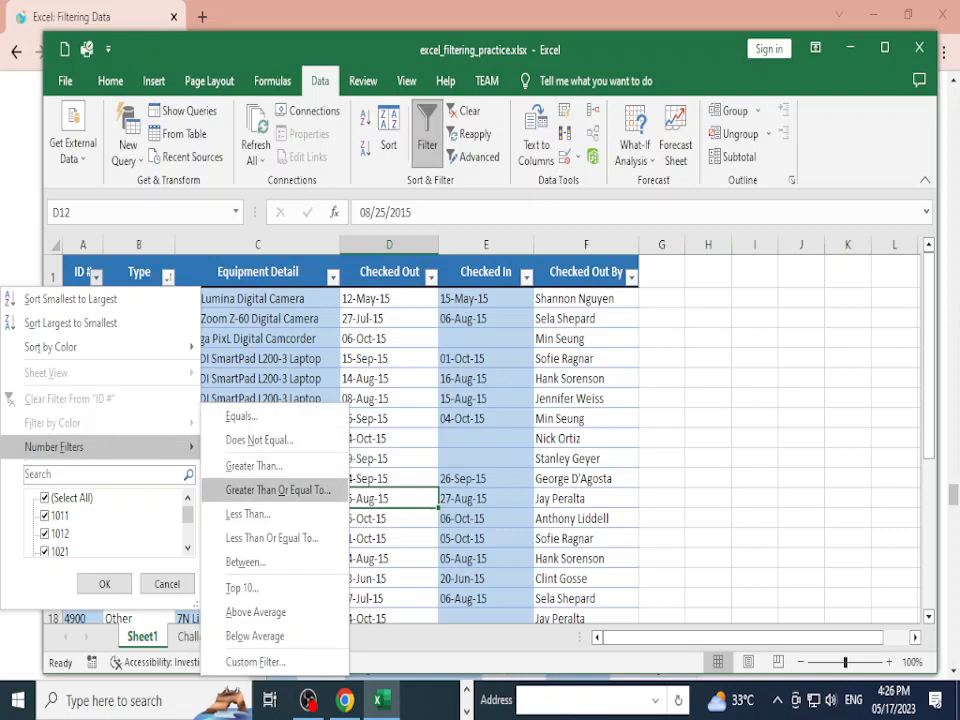
click(277, 490)
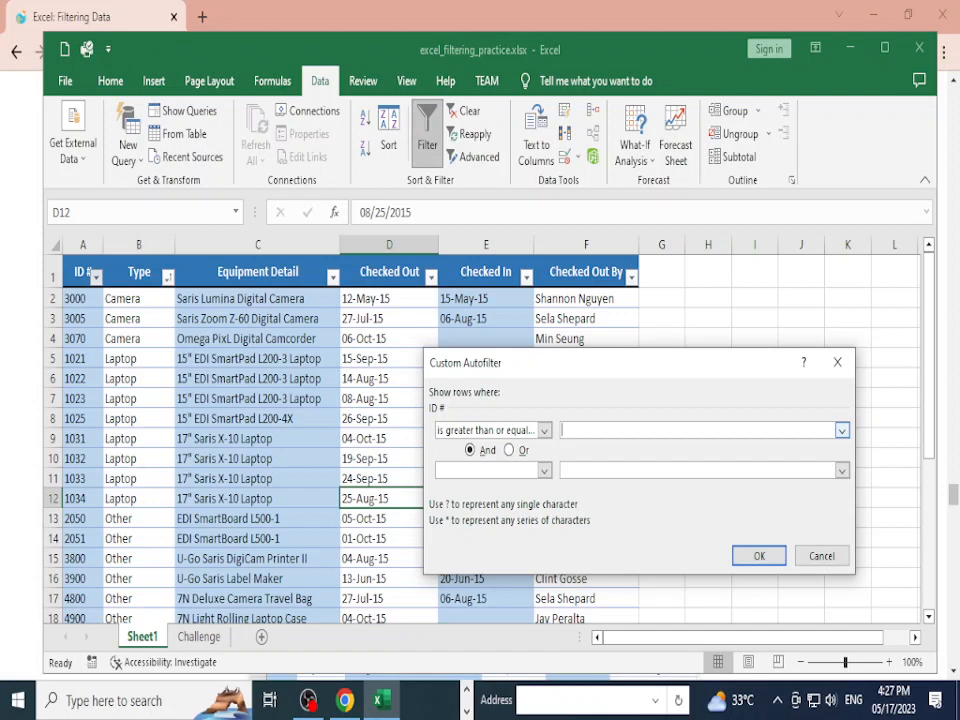
text(20000)
key(BackSpace)
key(BackSpace)
key(BackSpace)
key(BackSpace)
key(BackSpace)
text(15)
key(BackSpace)
key(Return)
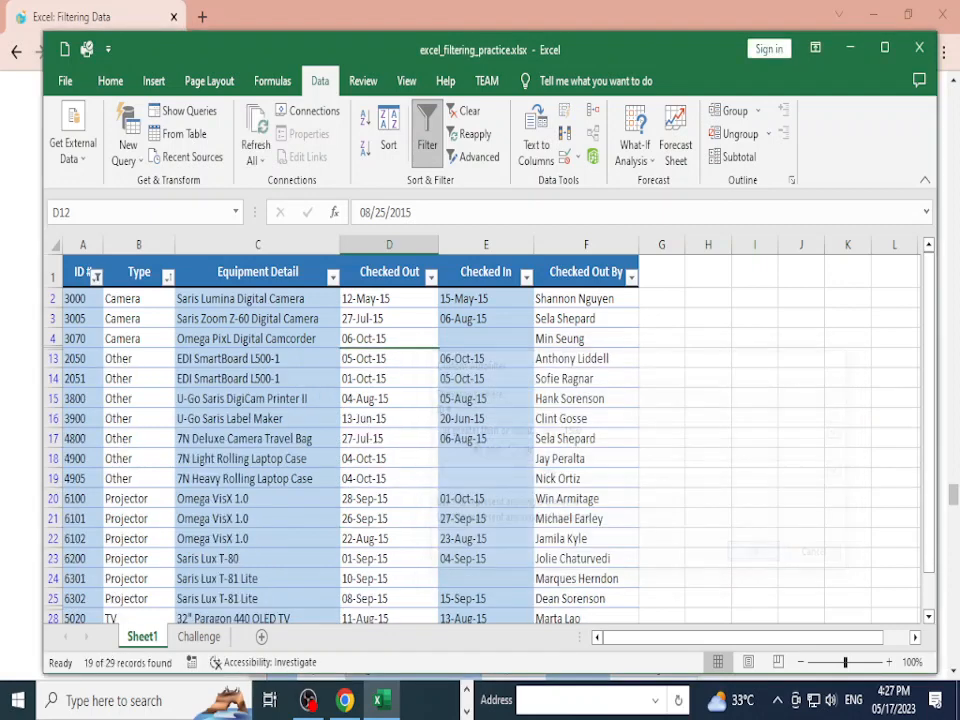
scroll(480, 438, down, 3)
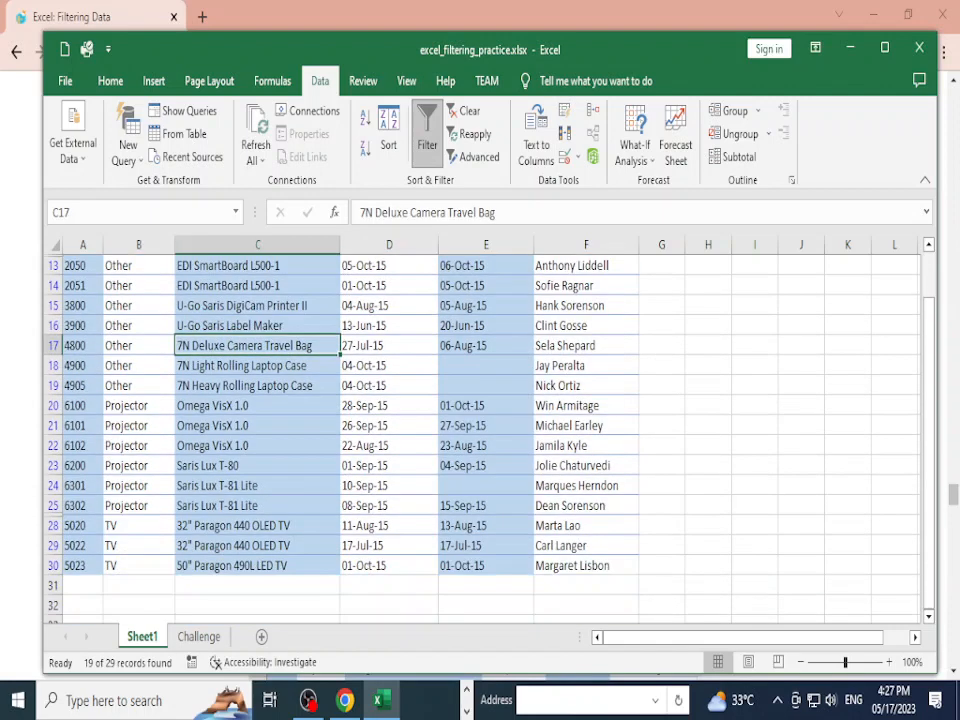
scroll(480, 438, up, 3)
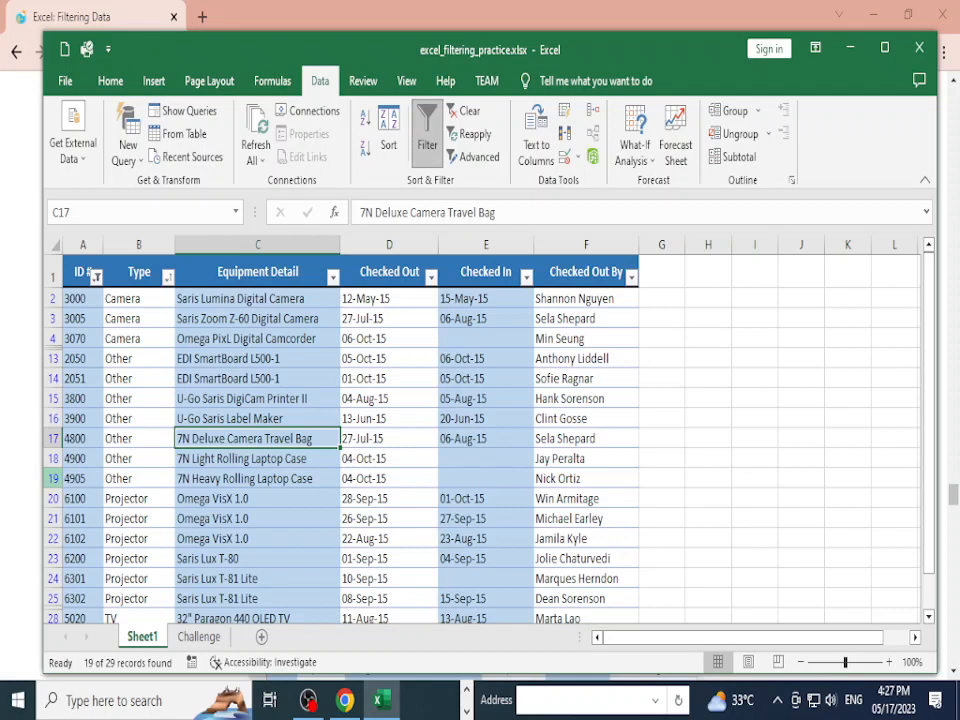
Step: Filter ID # to equal 3000, leaving only the Saris Lumina Digital Camera
click(83, 299)
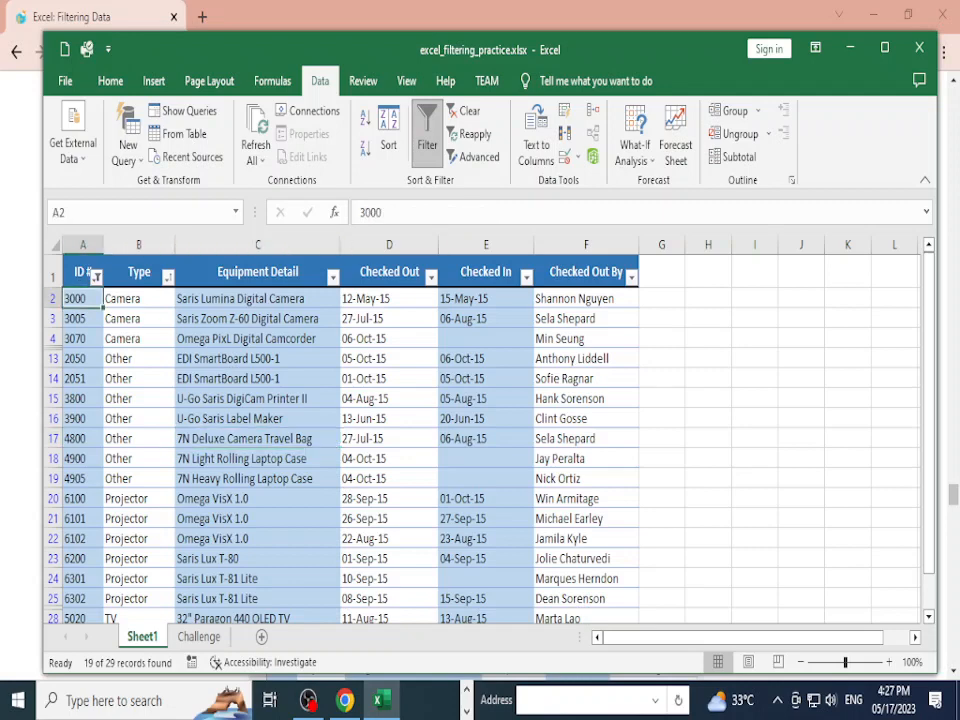
click(96, 276)
mouse_move(60, 447)
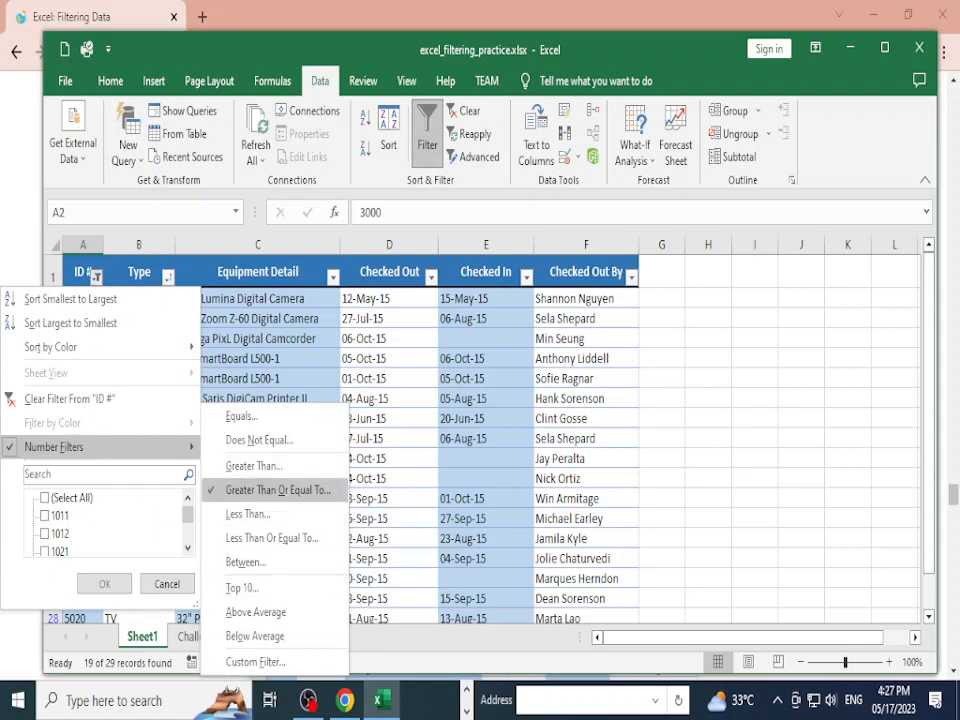
key(Return)
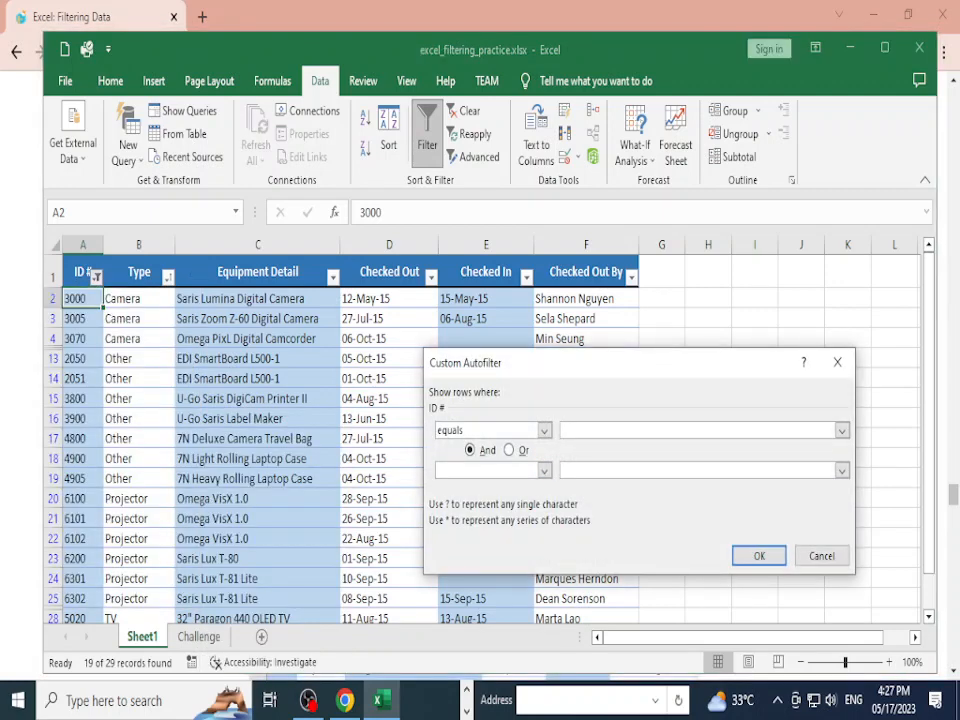
text(3000)
key(Return)
click(486, 438)
click(83, 298)
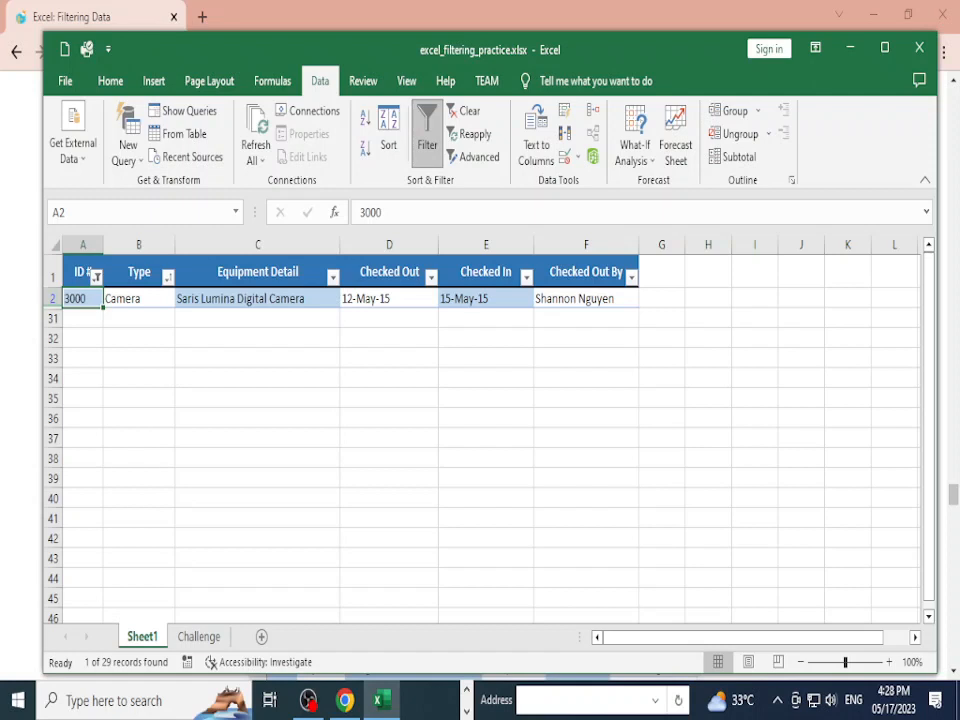
Step: Enter the header "Quantity" in cell G1
click(486, 298)
click(661, 272)
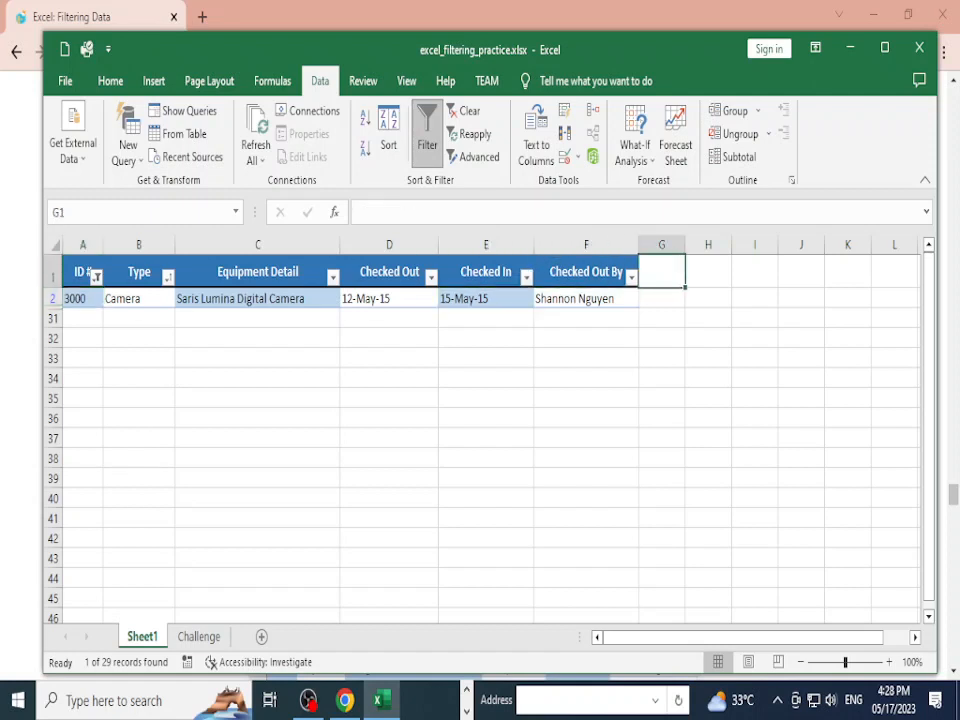
text(Qu)
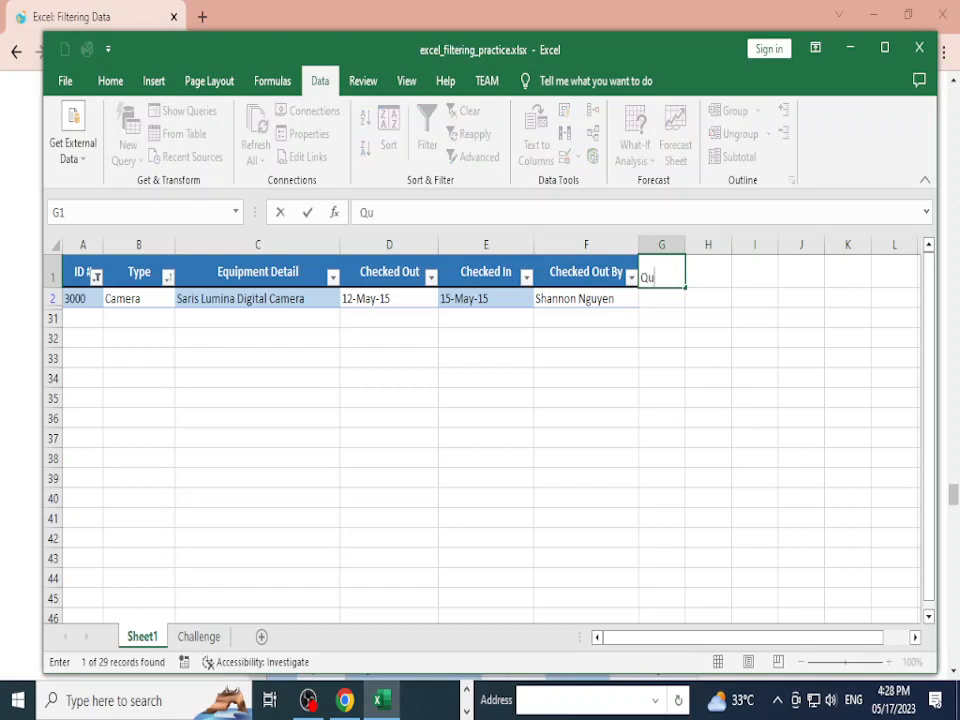
text(antity)
key(Return)
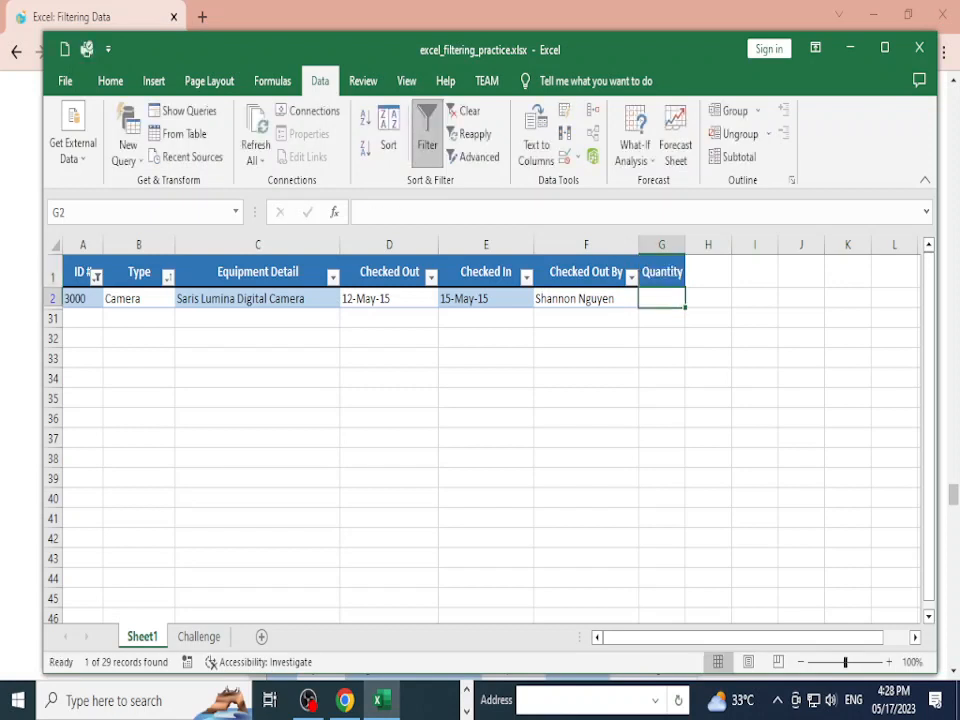
Step: Enter 15 in G2 as the camera's quantity
click(631, 277)
click(661, 272)
click(661, 272)
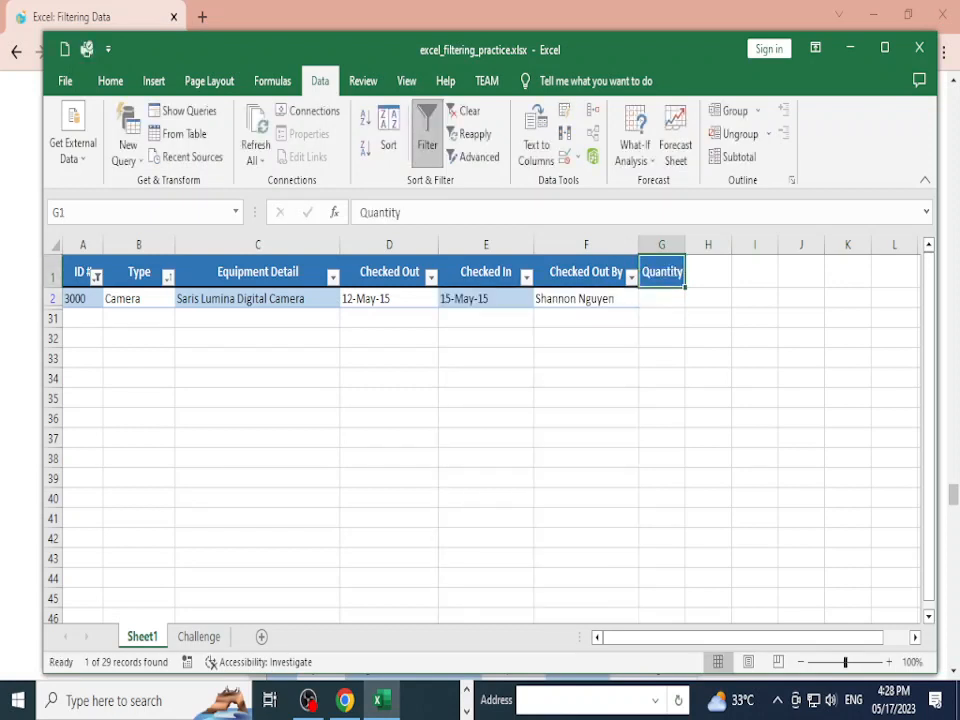
click(661, 298)
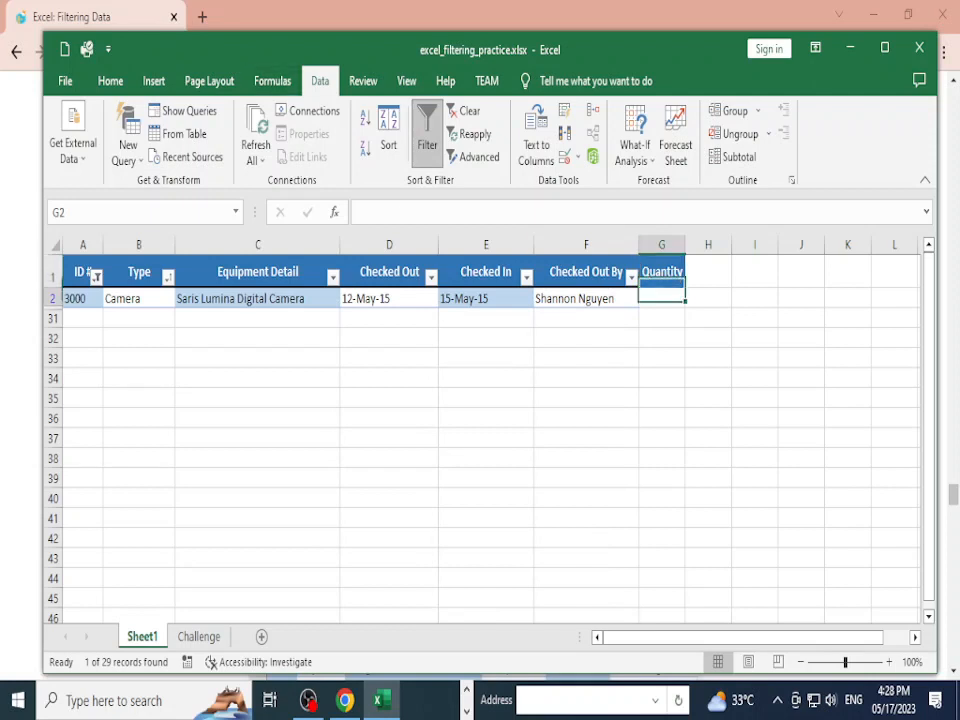
text(15)
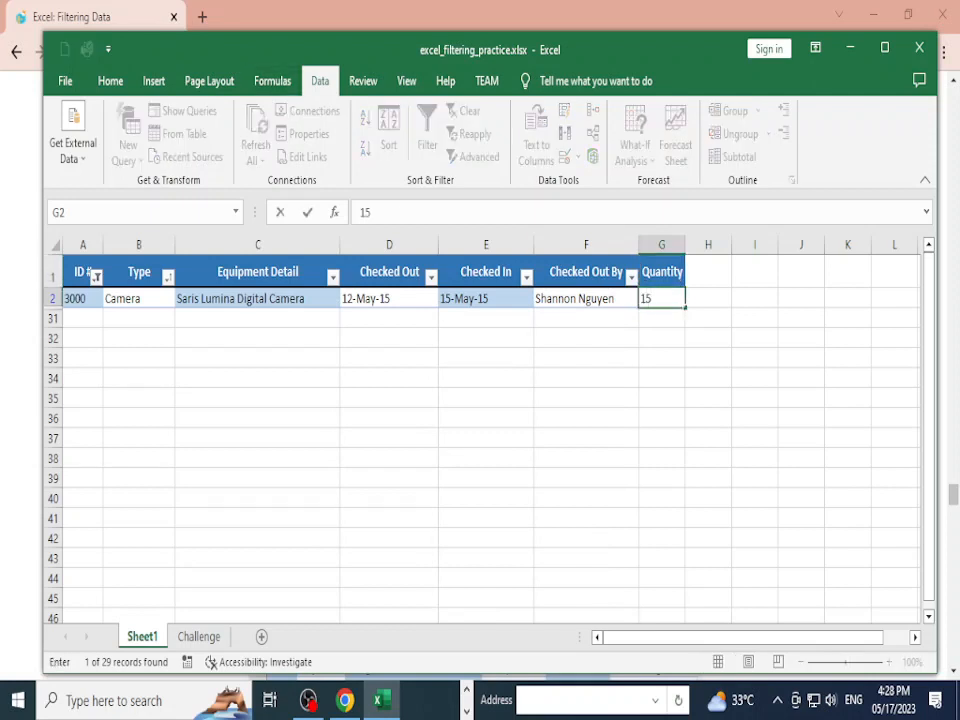
key(Tab)
key(Left)
key(Down)
key(Down)
key(Down)
key(Down)
key(Down)
key(Down)
key(Down)
key(Down)
key(Down)
key(Down)
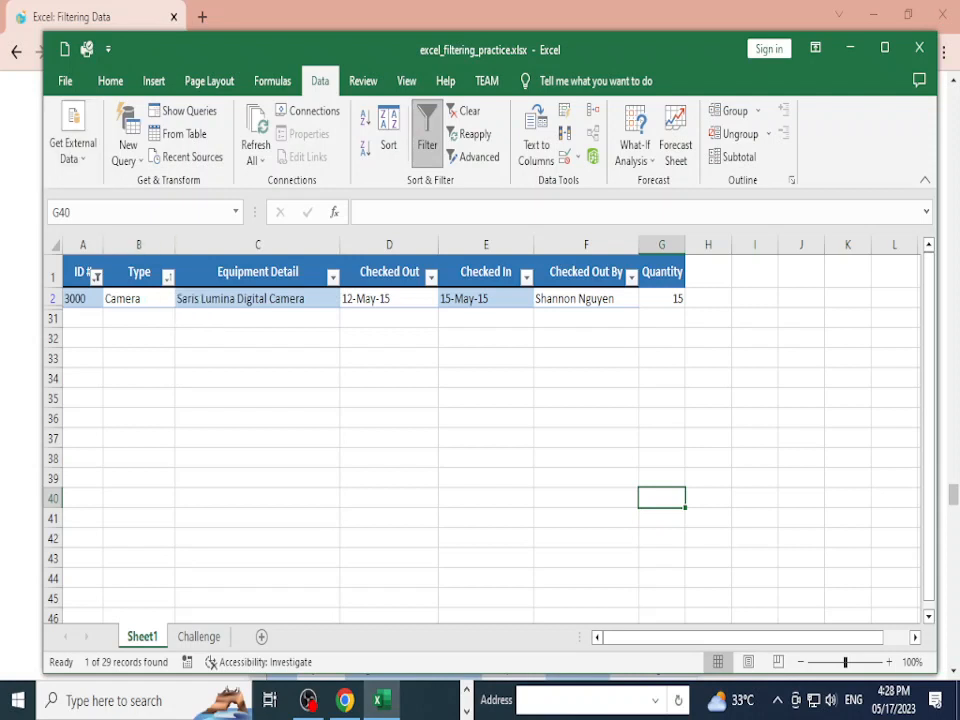
Step: Remove the ID # filter by ticking every ID so all records show again
click(257, 299)
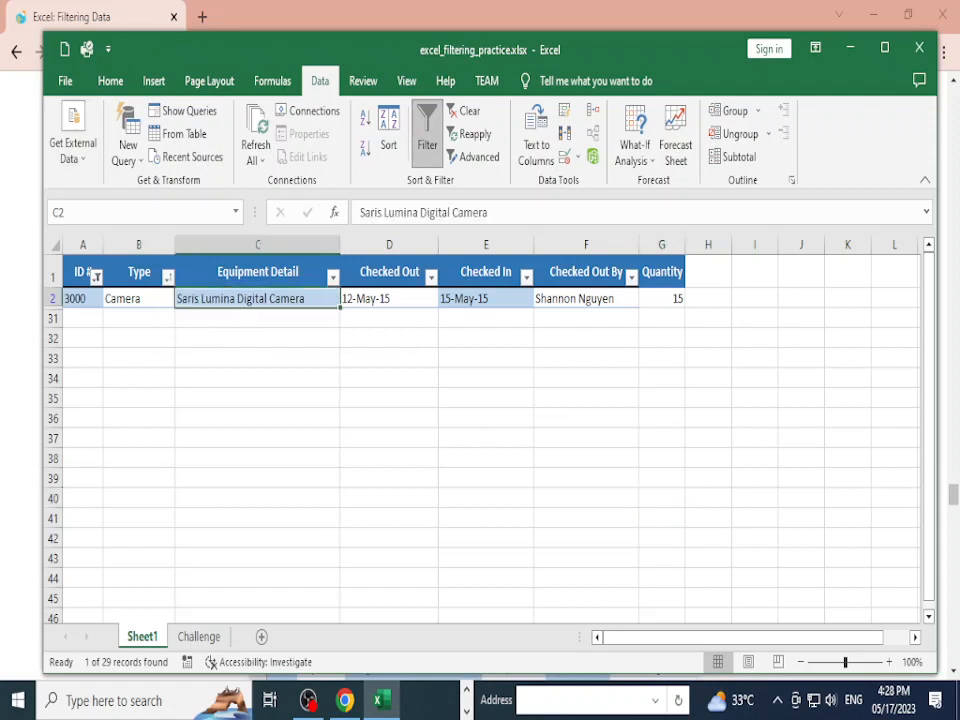
click(167, 277)
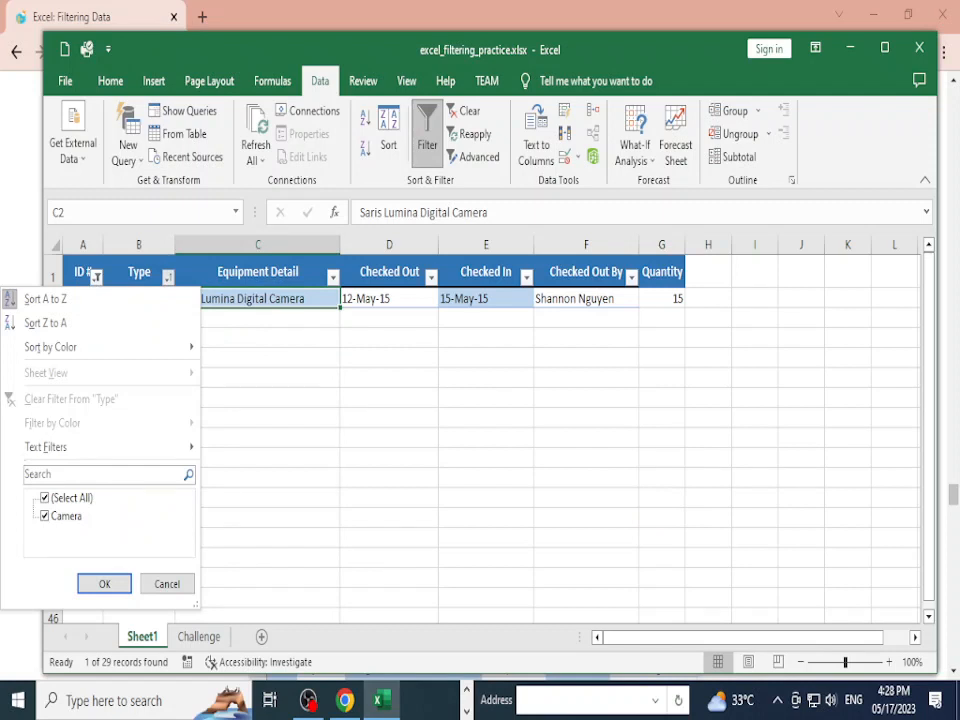
click(100, 299)
click(167, 277)
click(96, 277)
click(96, 277)
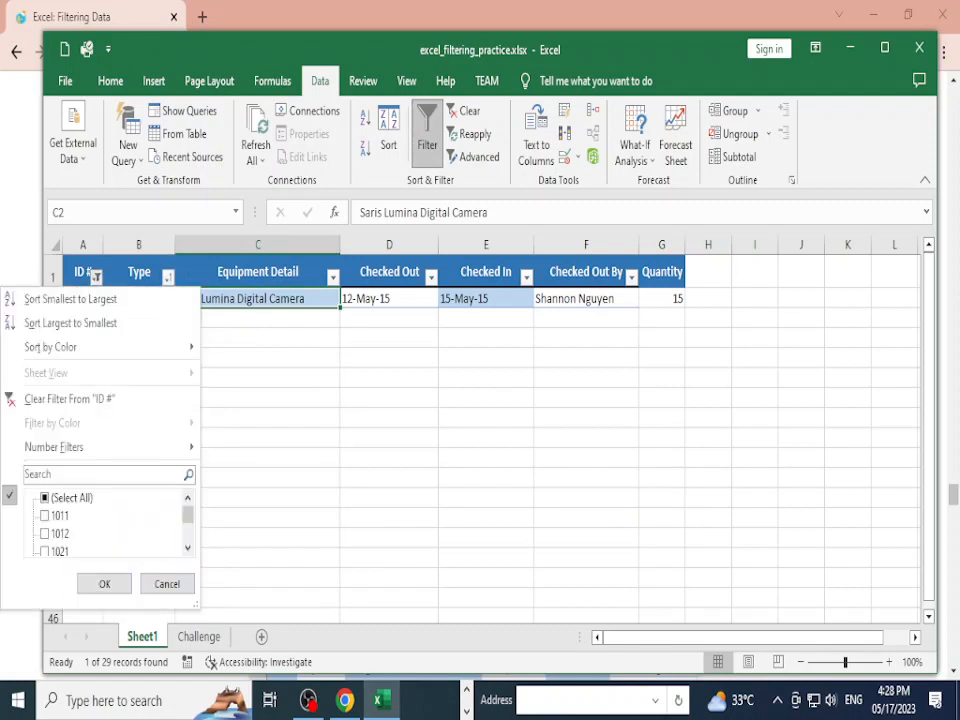
click(45, 498)
click(104, 584)
Step: Start a Type contains text filter, then dismiss it without applying
click(257, 458)
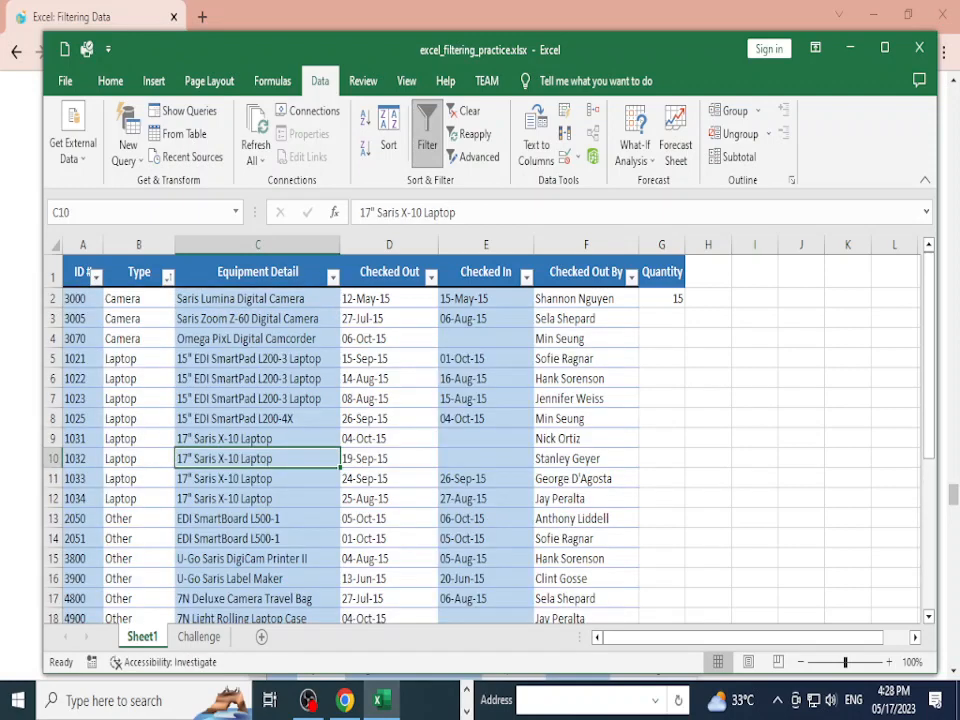
click(167, 277)
mouse_move(120, 447)
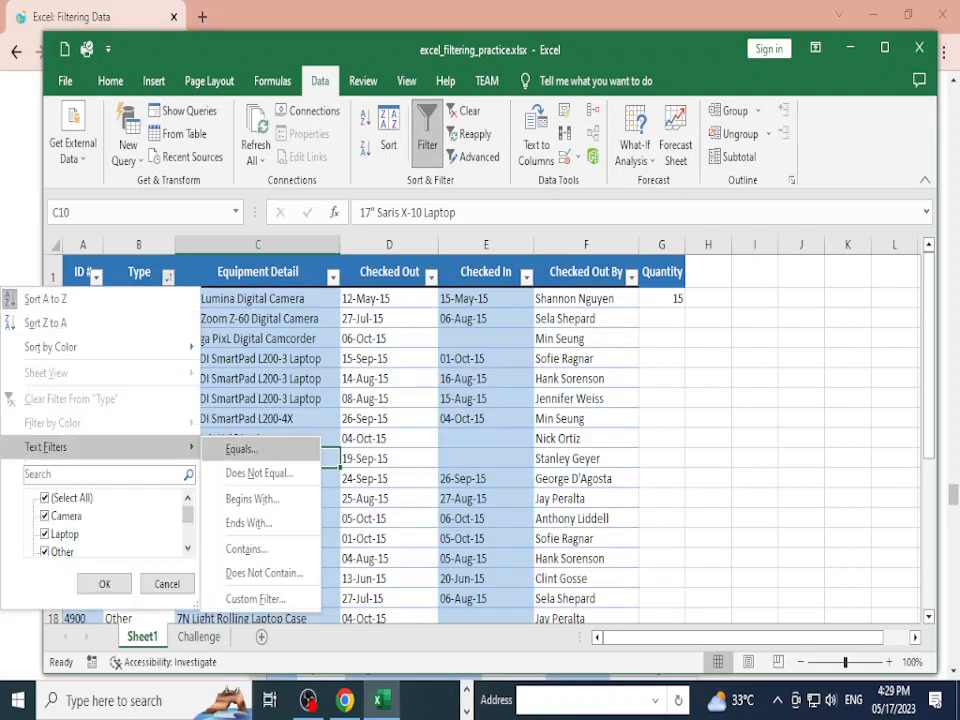
click(246, 549)
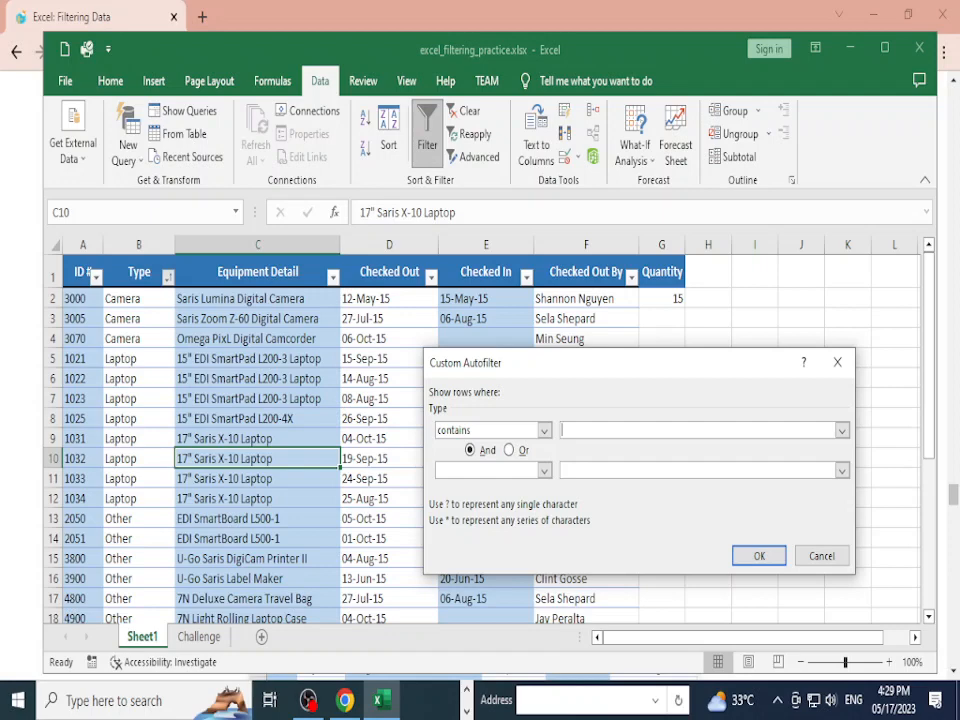
click(822, 556)
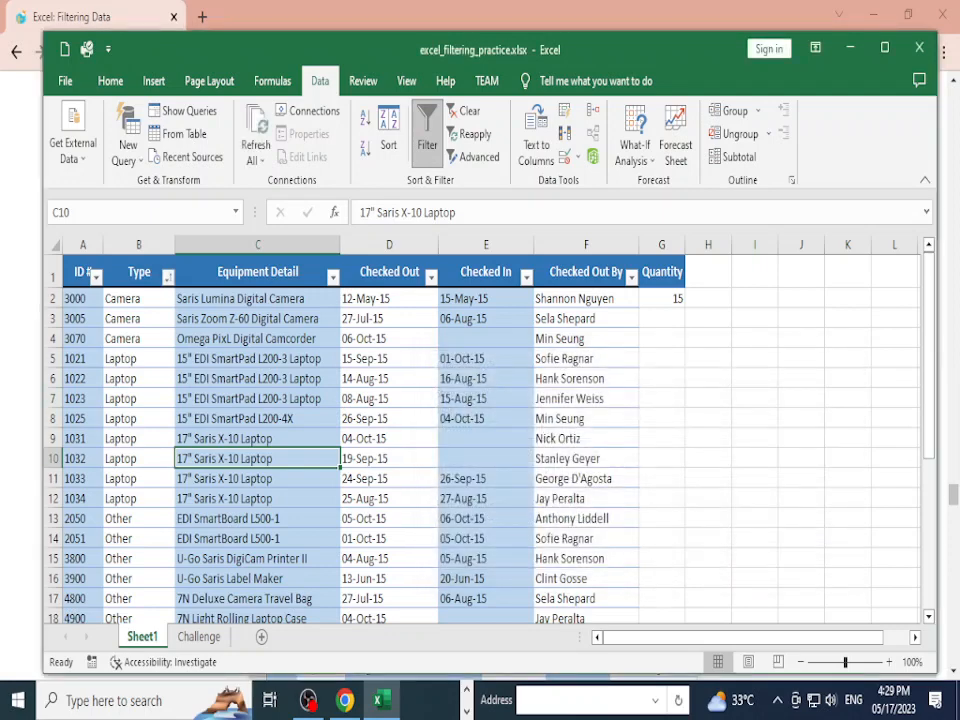
click(257, 479)
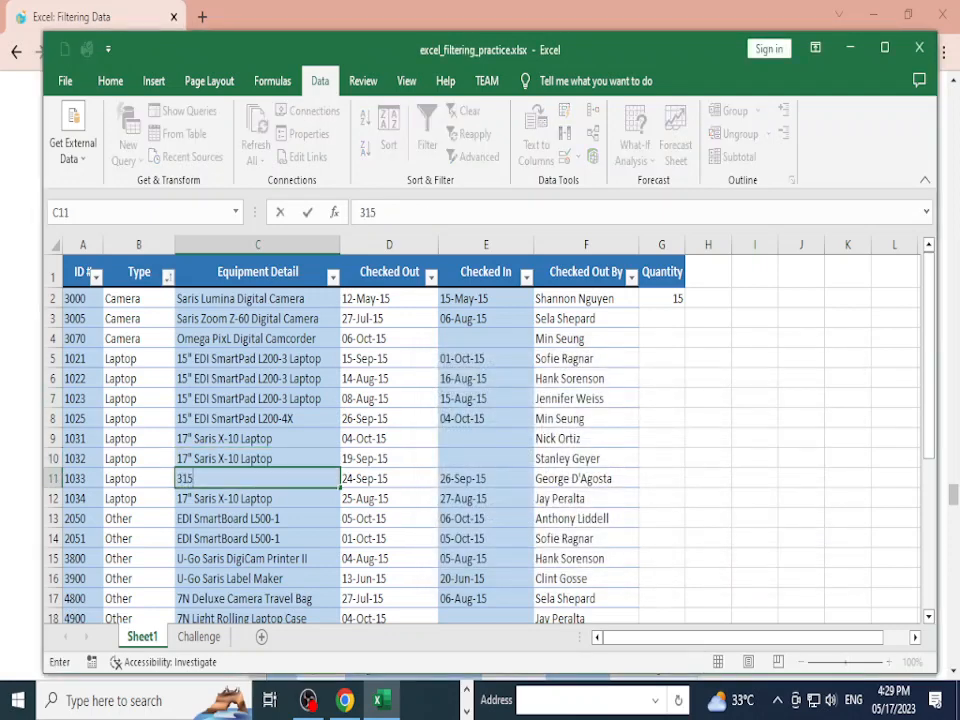
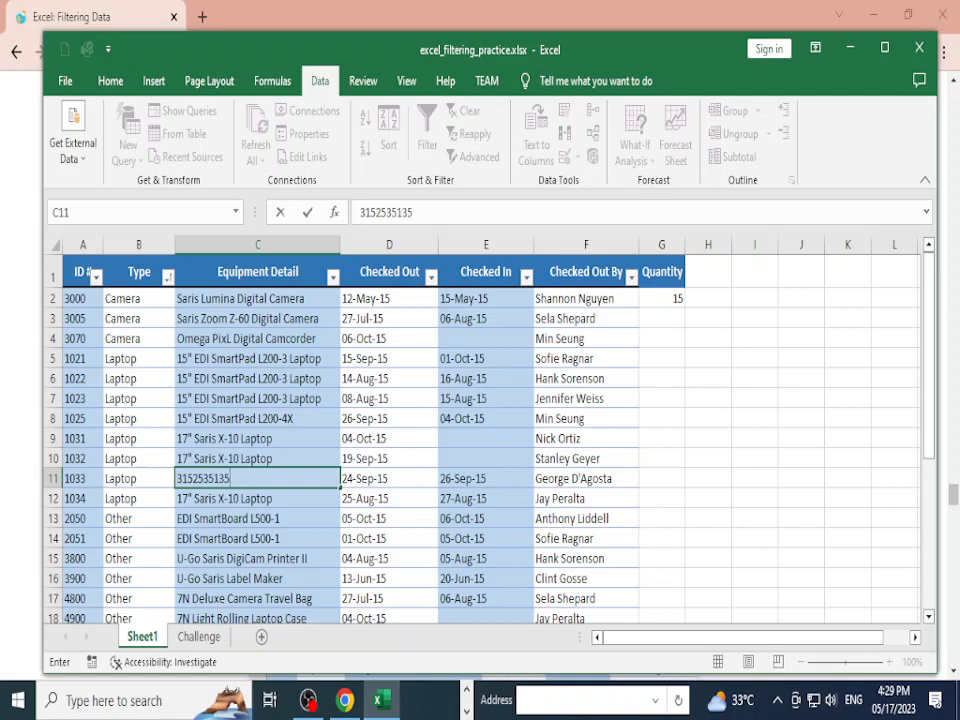
key(Return)
key(Up)
key(ctrl+c)
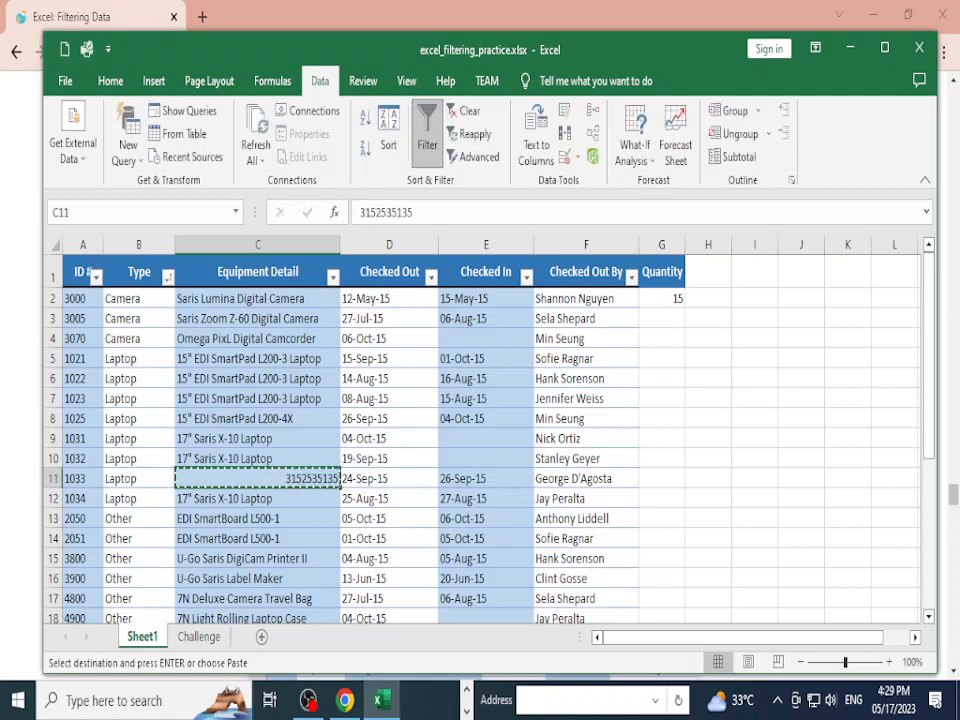
scroll(480, 440, down, 7)
click(257, 345)
key(ctrl+v)
scroll(257, 345, up, 2)
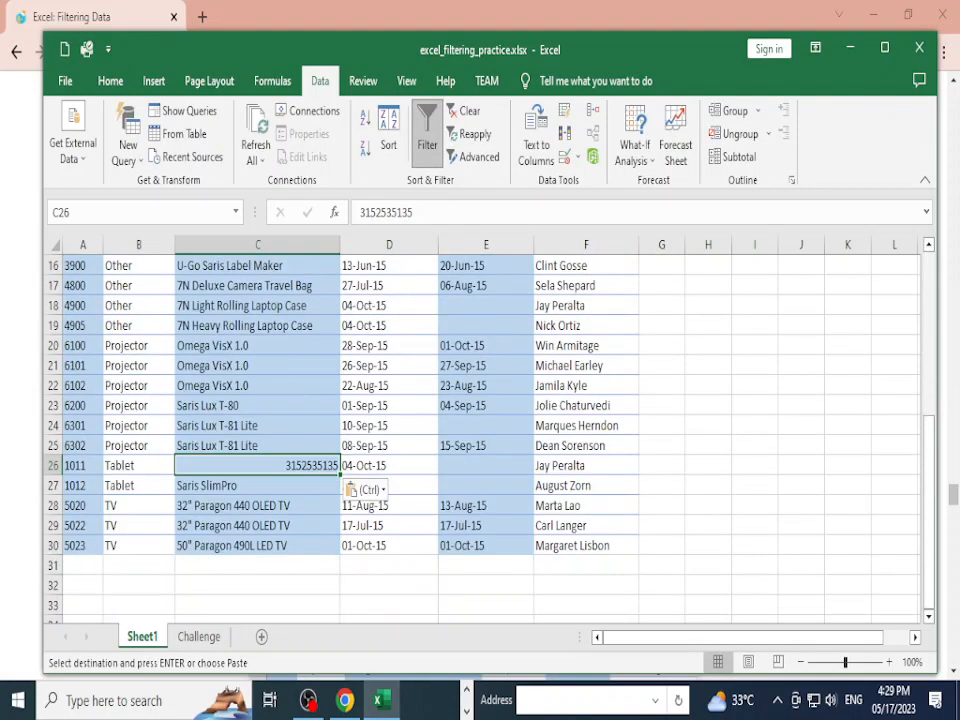
click(257, 365)
key(ctrl+v)
scroll(257, 425, down, 1)
click(257, 505)
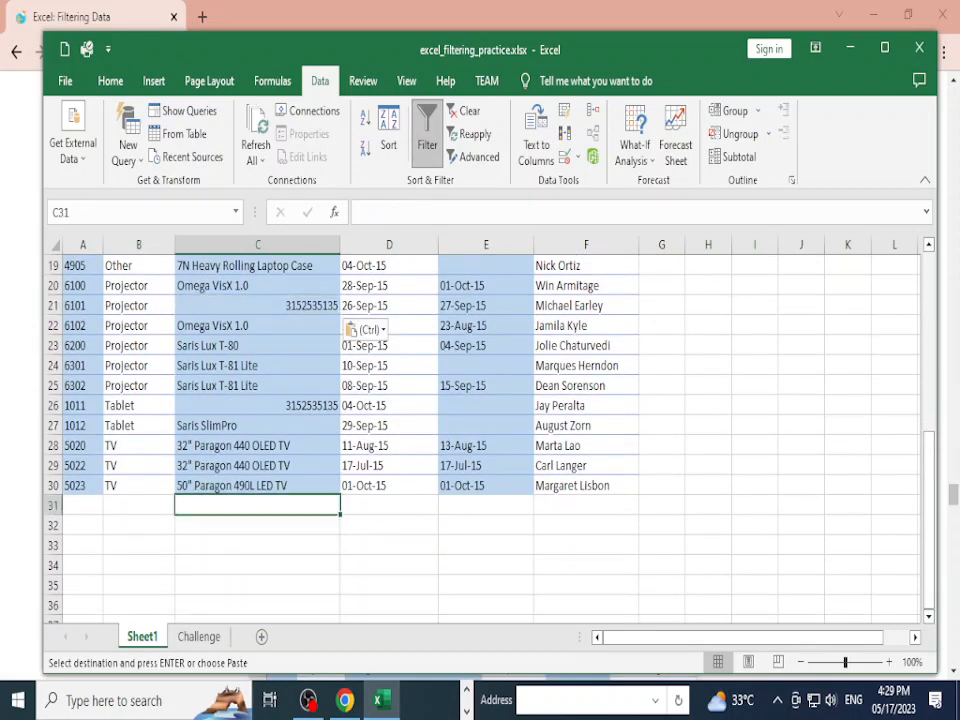
click(257, 486)
key(ctrl+v)
Step: Select the empty cell C31 and bring up the Equipment Detail filter list
key(ctrl+c)
click(257, 505)
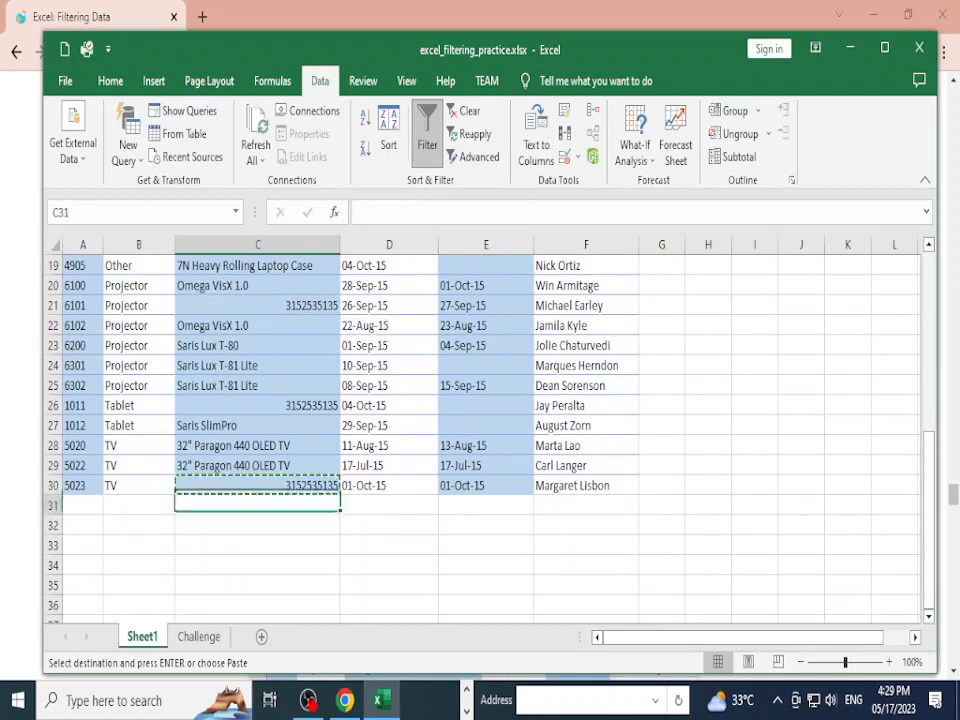
scroll(257, 505, up, 6)
click(333, 276)
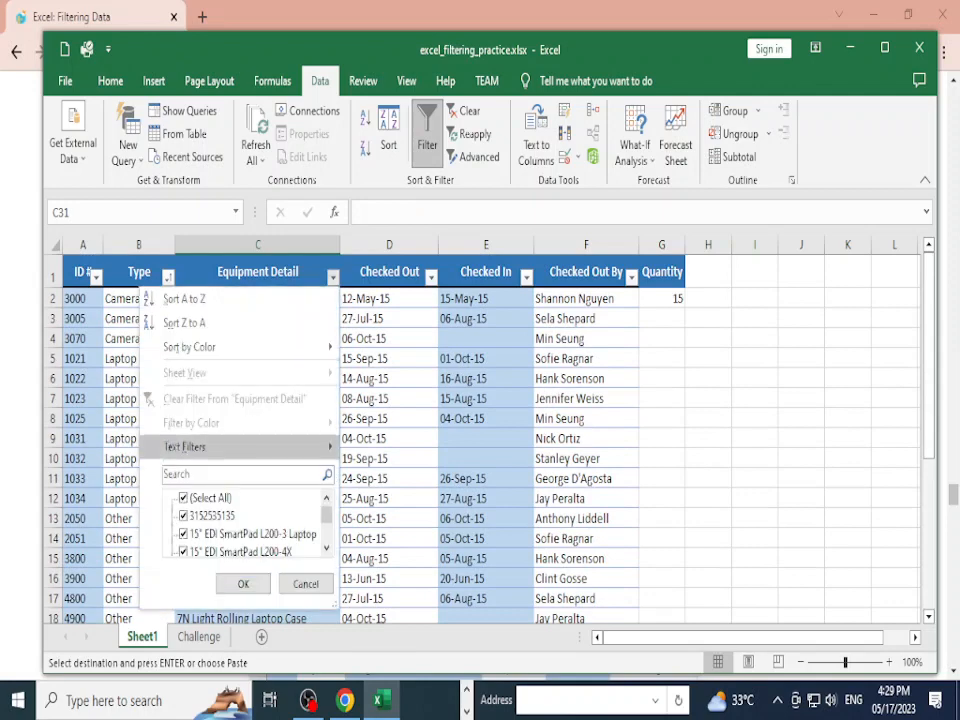
mouse_move(184, 447)
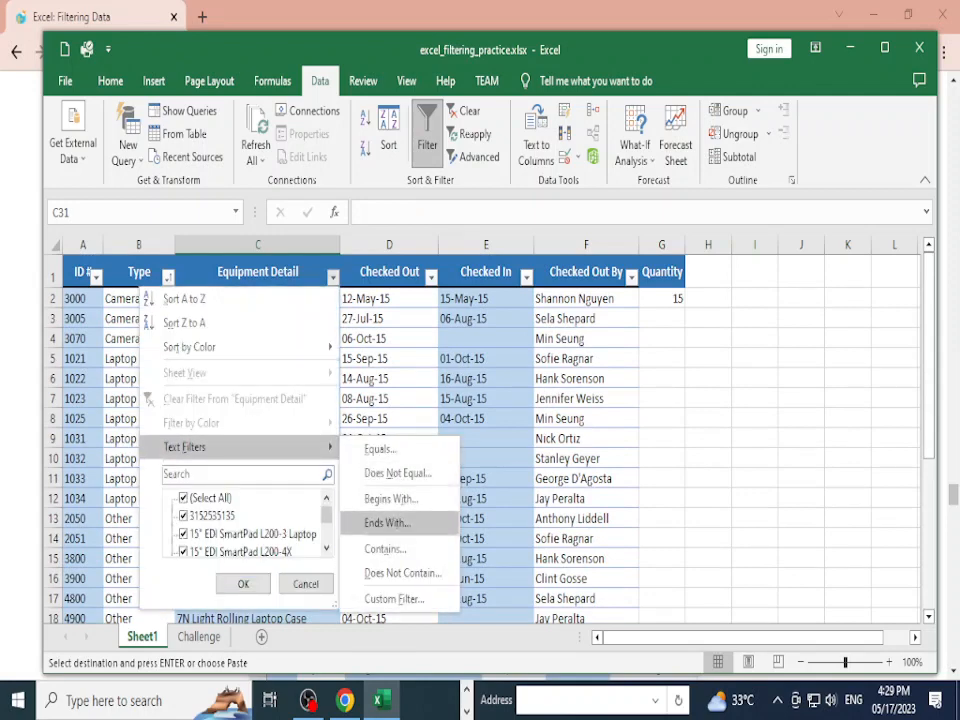
click(385, 548)
key(ctrl+v)
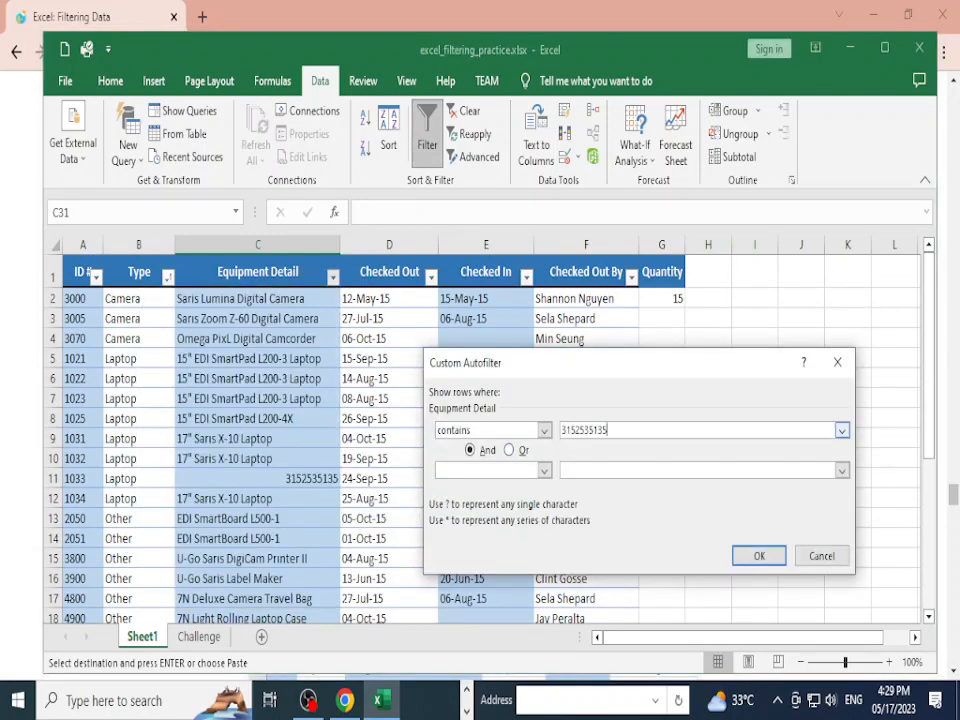
key(Return)
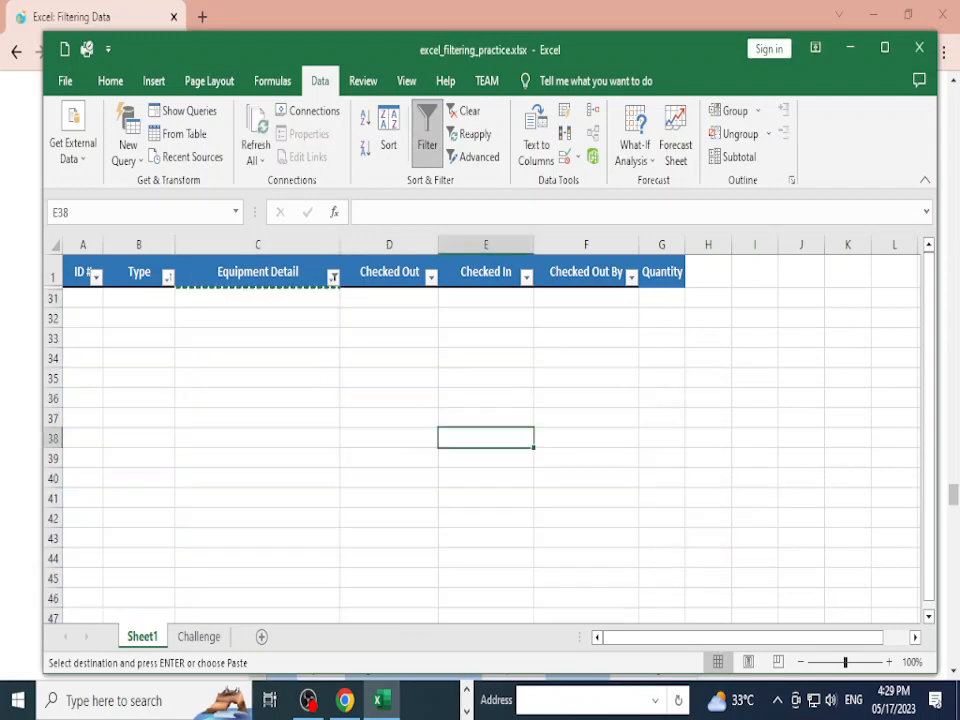
click(312, 299)
click(333, 277)
click(258, 272)
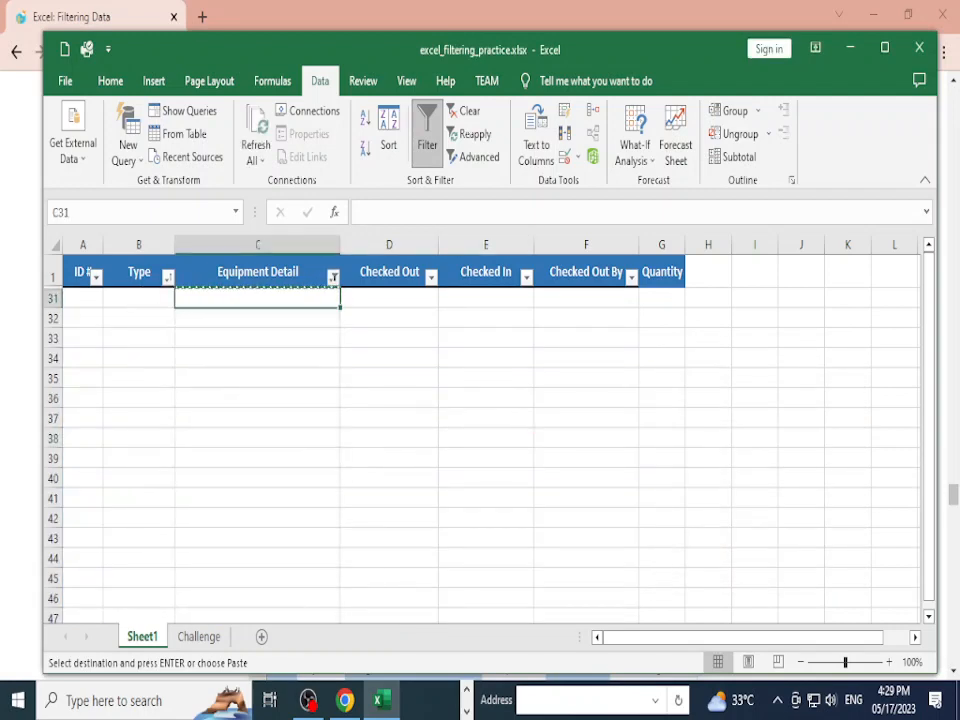
click(258, 272)
click(333, 277)
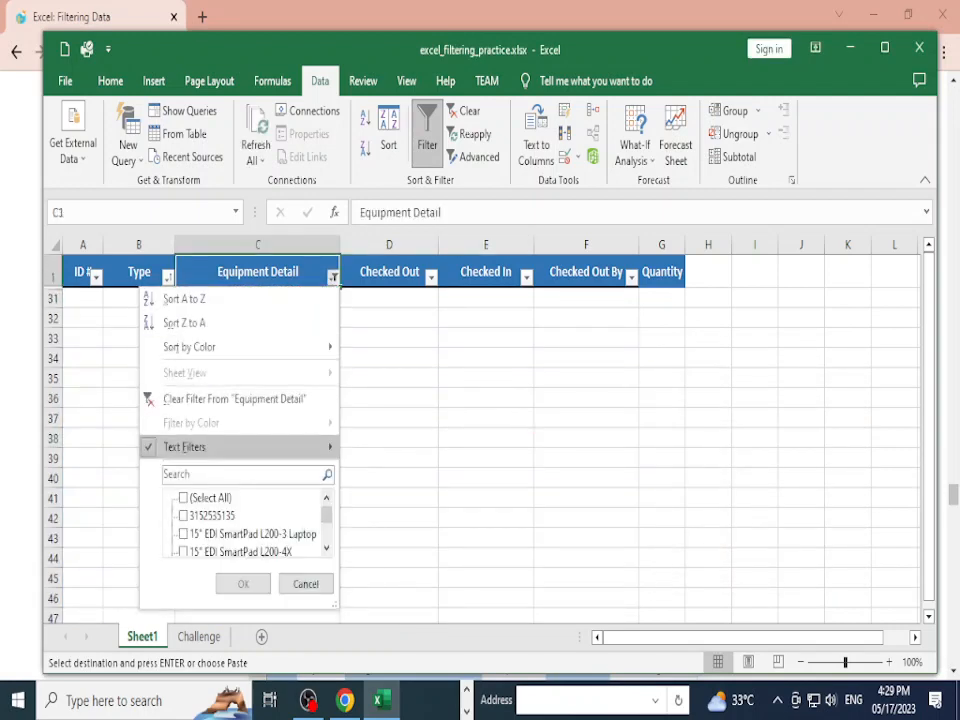
mouse_move(250, 447)
click(385, 549)
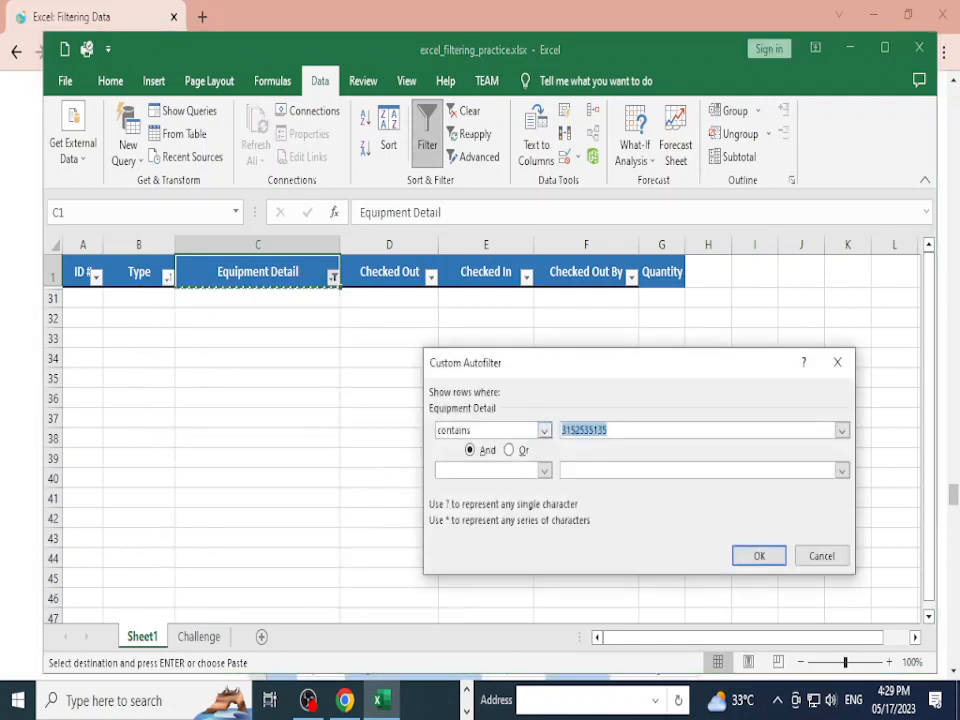
click(544, 430)
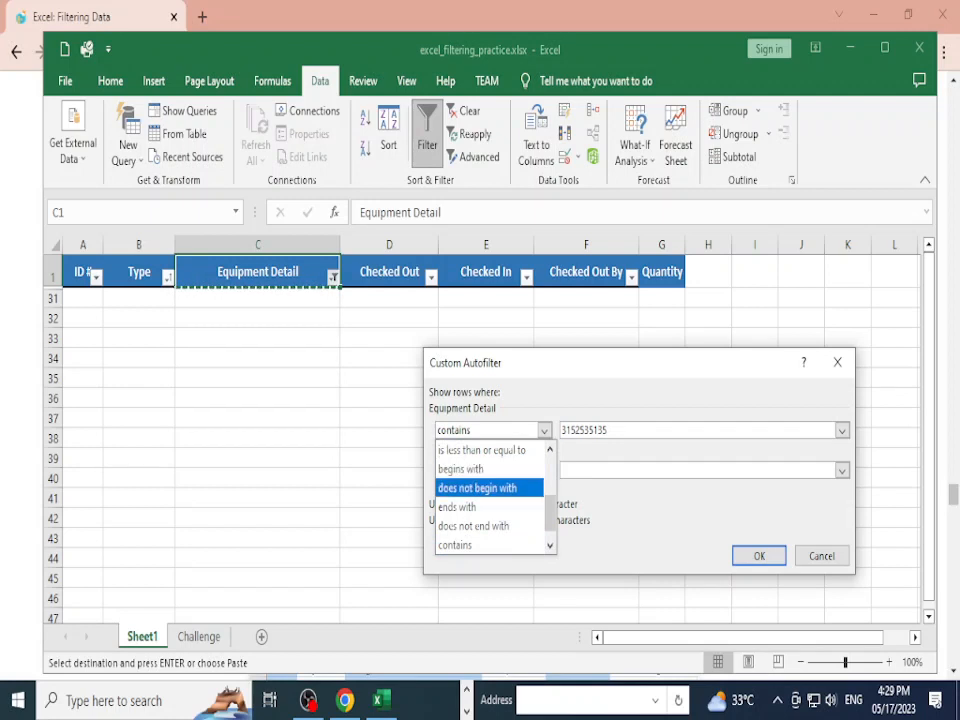
click(488, 545)
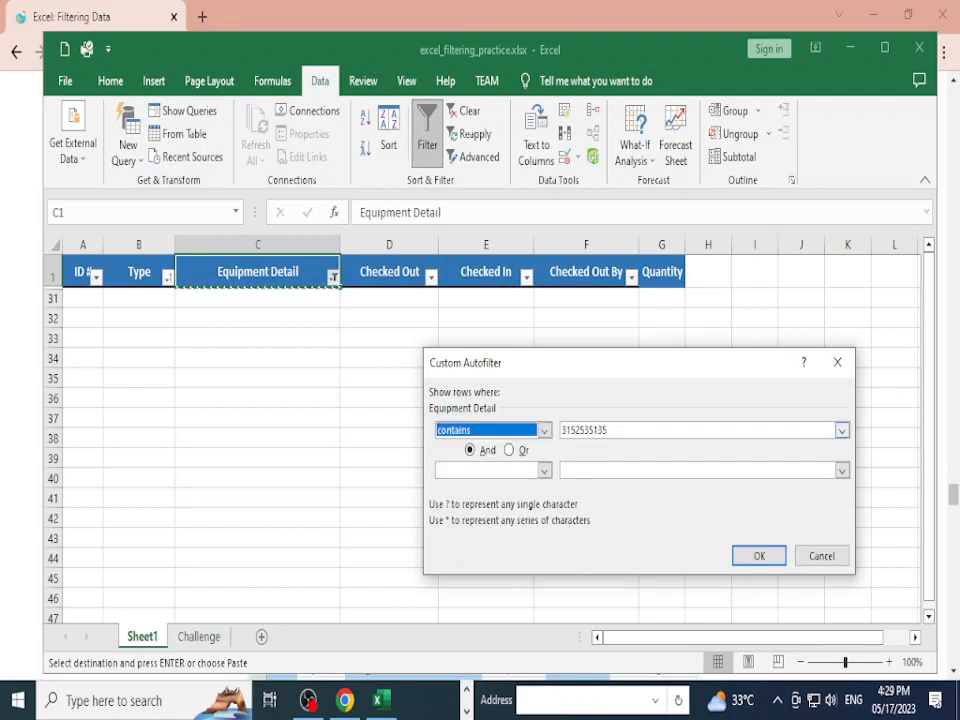
click(842, 430)
key(ctrl+c)
click(759, 556)
click(486, 438)
click(258, 298)
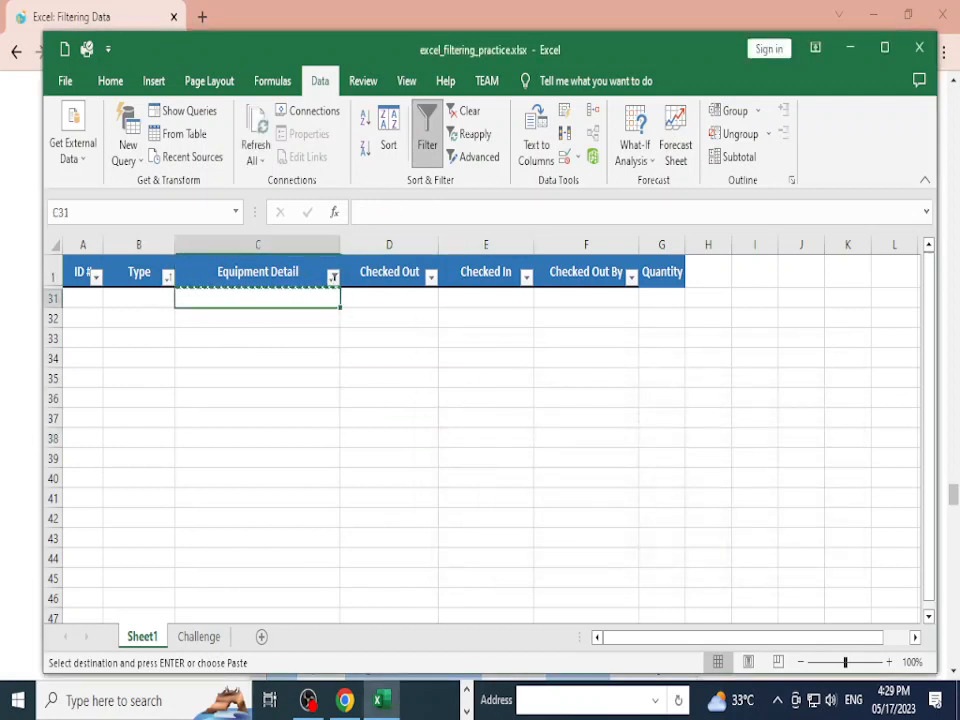
click(258, 272)
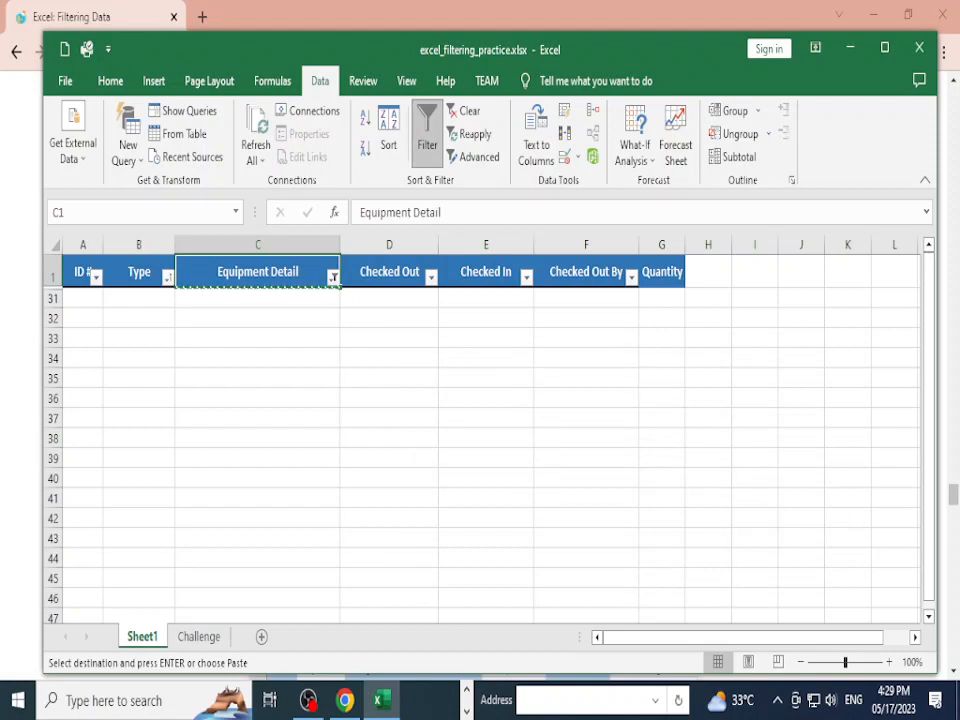
click(333, 277)
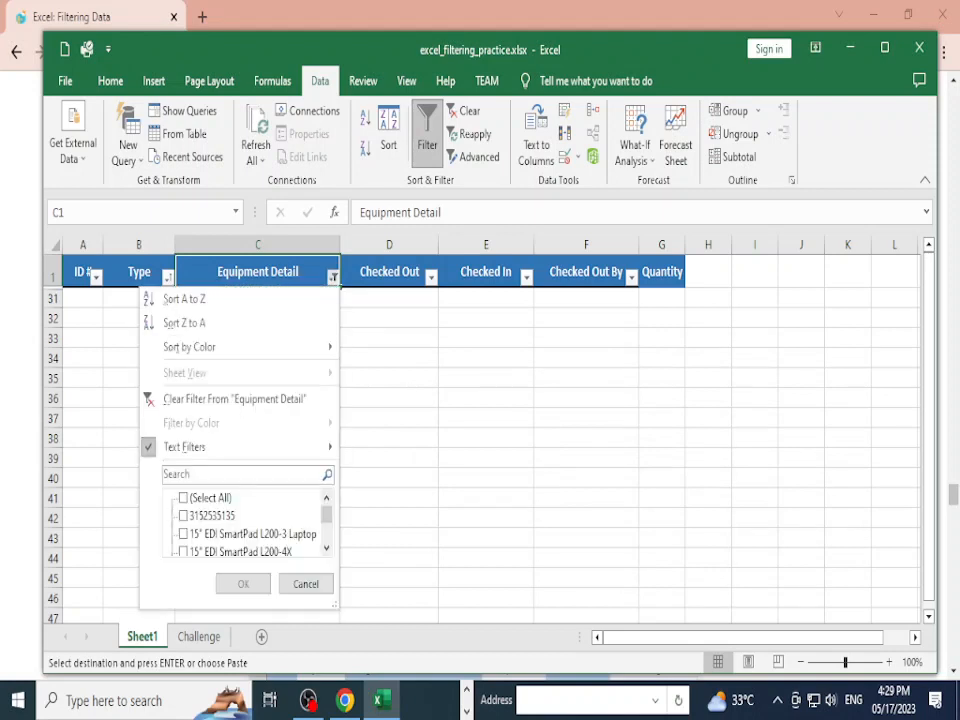
click(183, 515)
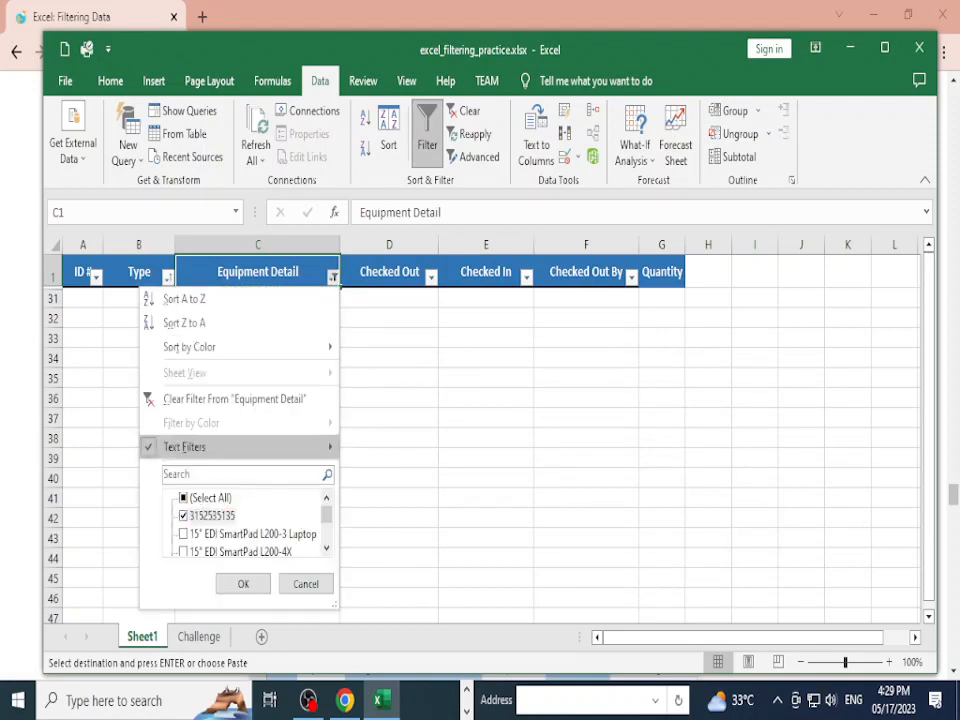
click(243, 584)
click(389, 418)
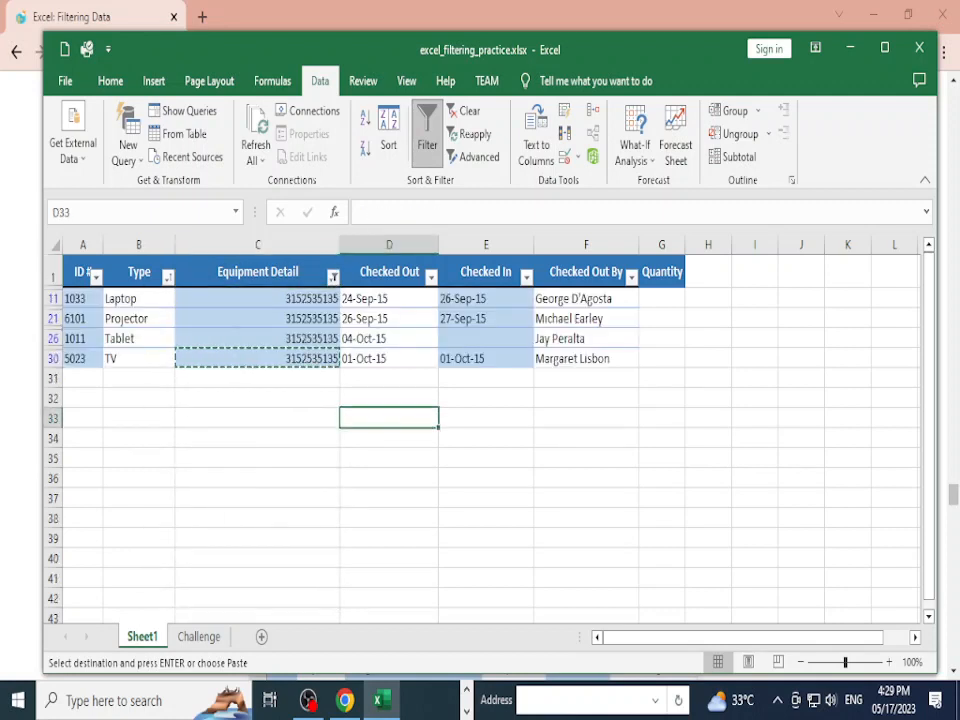
Step: Paste the copied number into the selected visible Equipment Detail cells
click(333, 277)
mouse_move(290, 447)
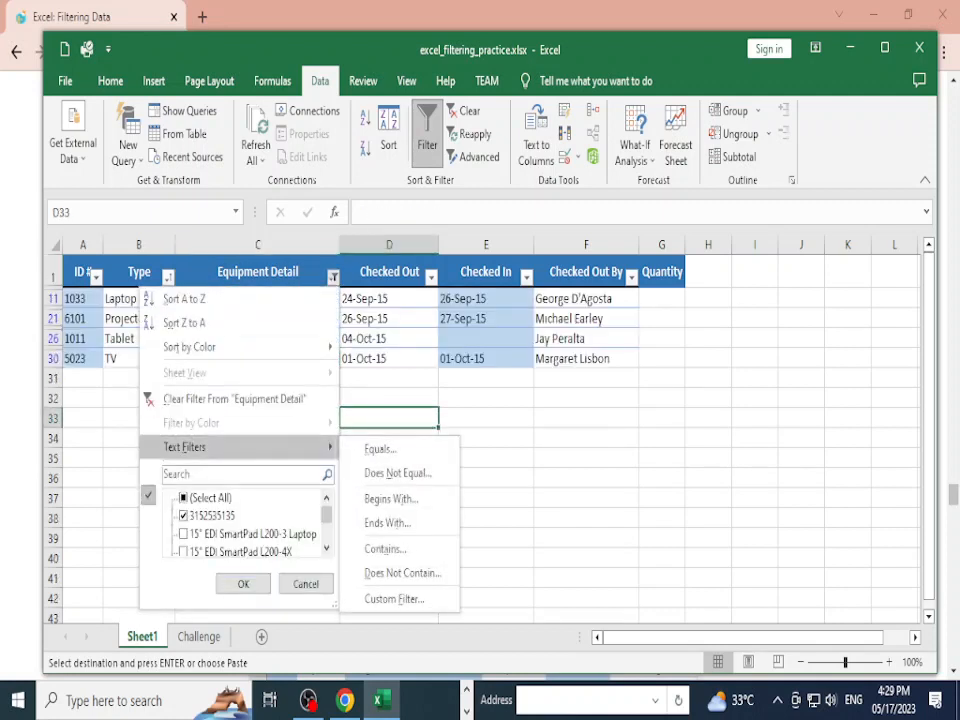
click(510, 480)
click(258, 339)
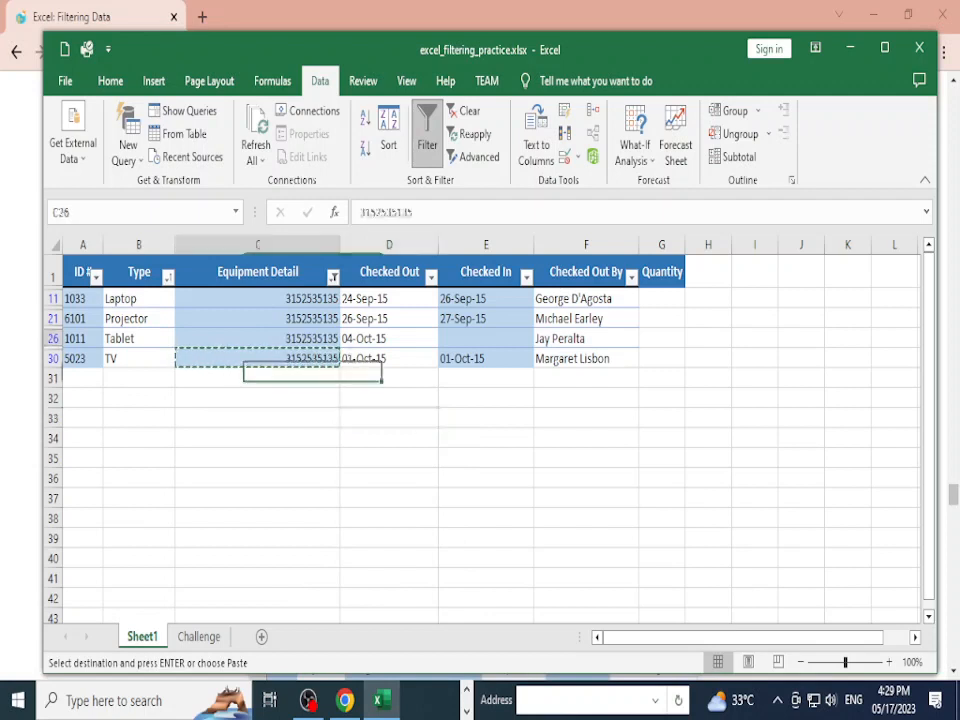
click(258, 359)
key(shift+Up)
key(shift+Up)
key(shift+Up)
key(ctrl+v)
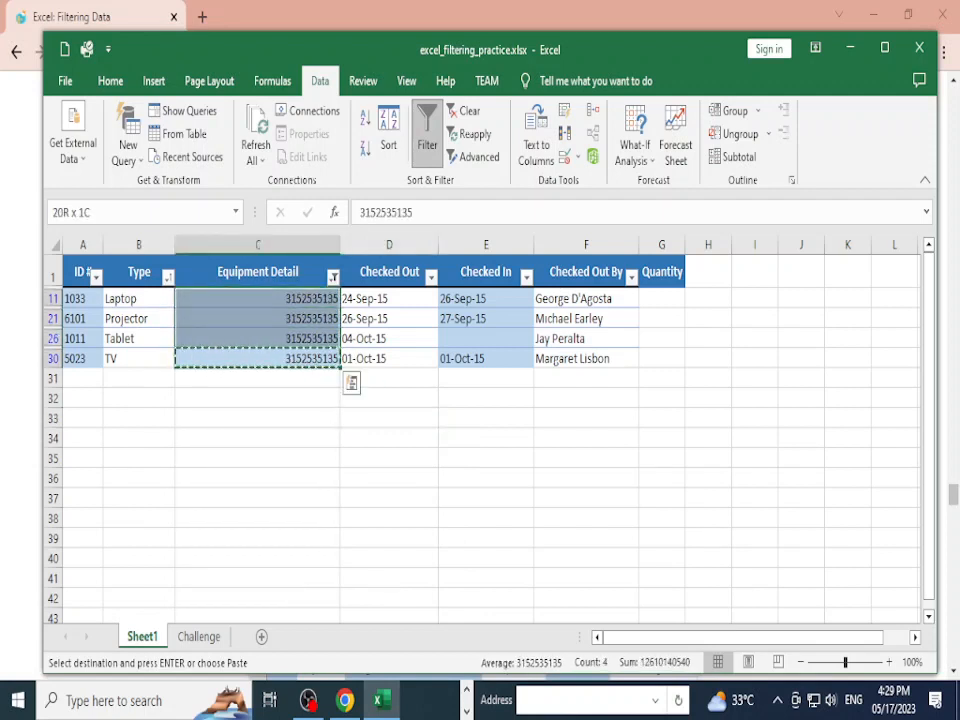
Step: Clear the Equipment Detail filter and open Find and Replace with Ctrl+H
click(333, 277)
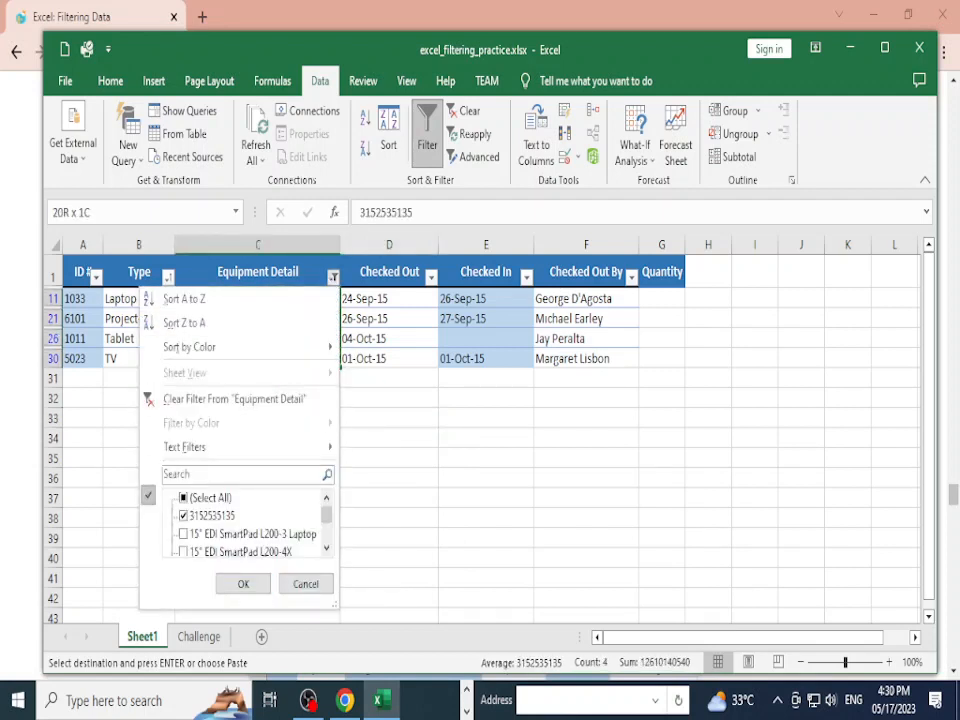
click(200, 398)
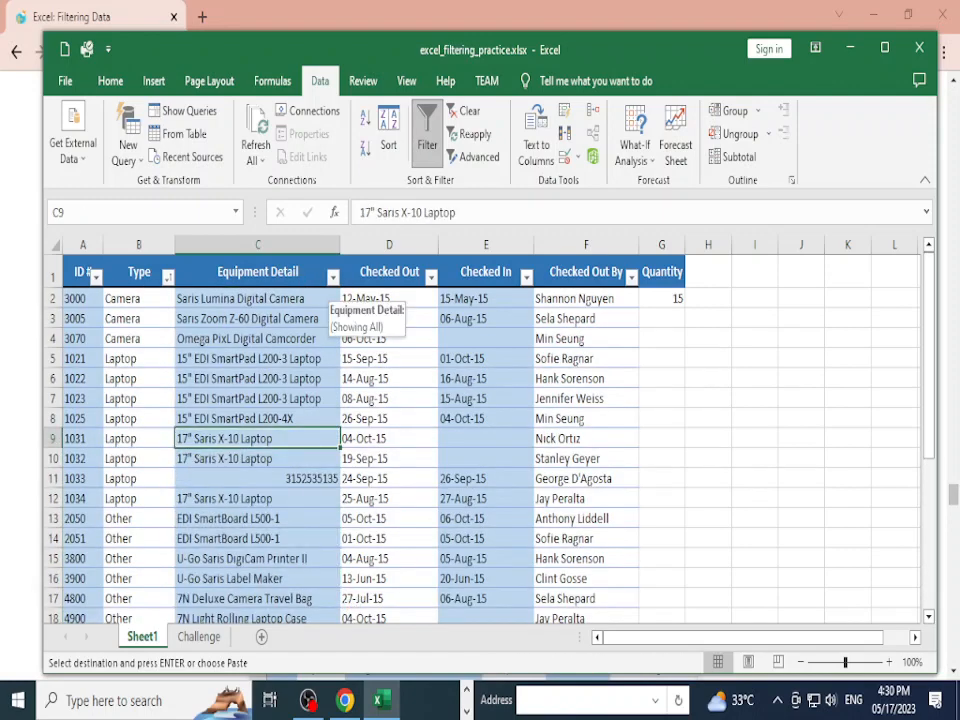
click(333, 277)
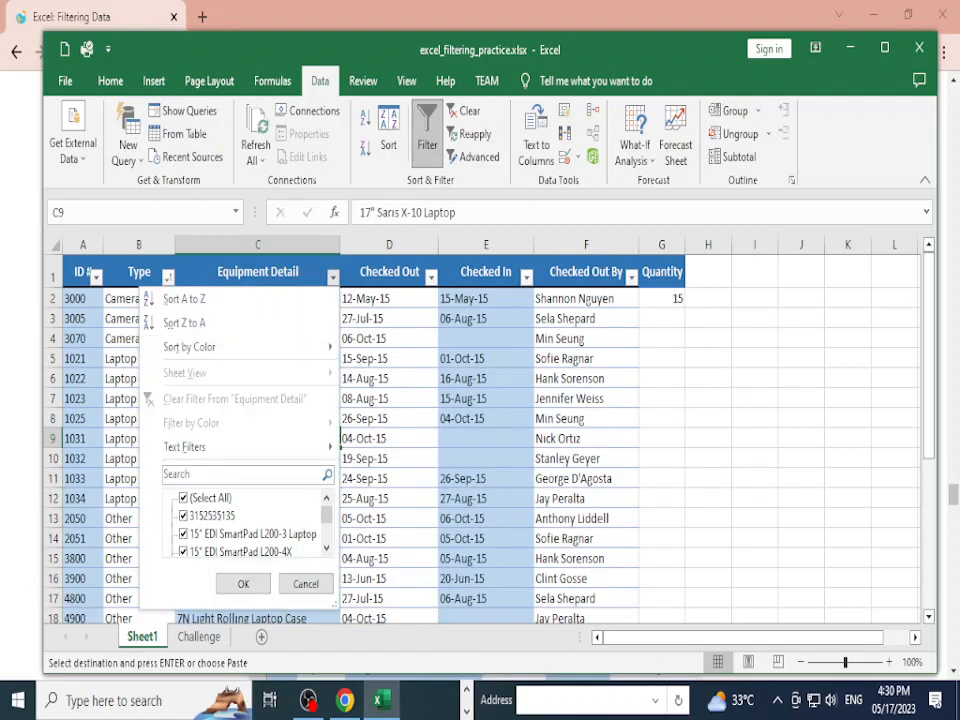
click(306, 584)
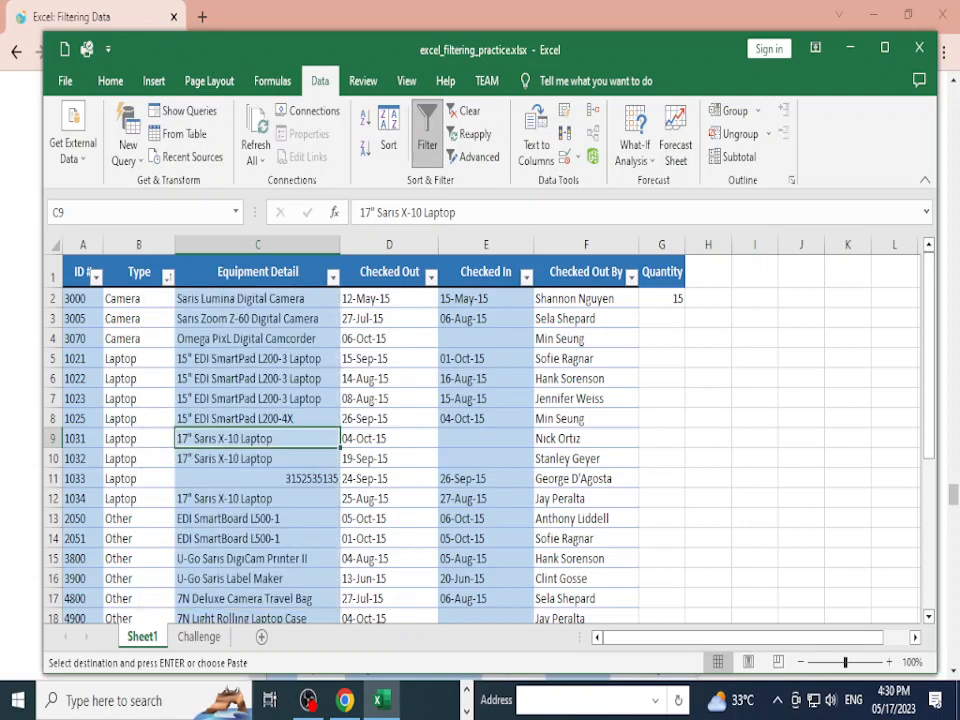
key(ctrl+h)
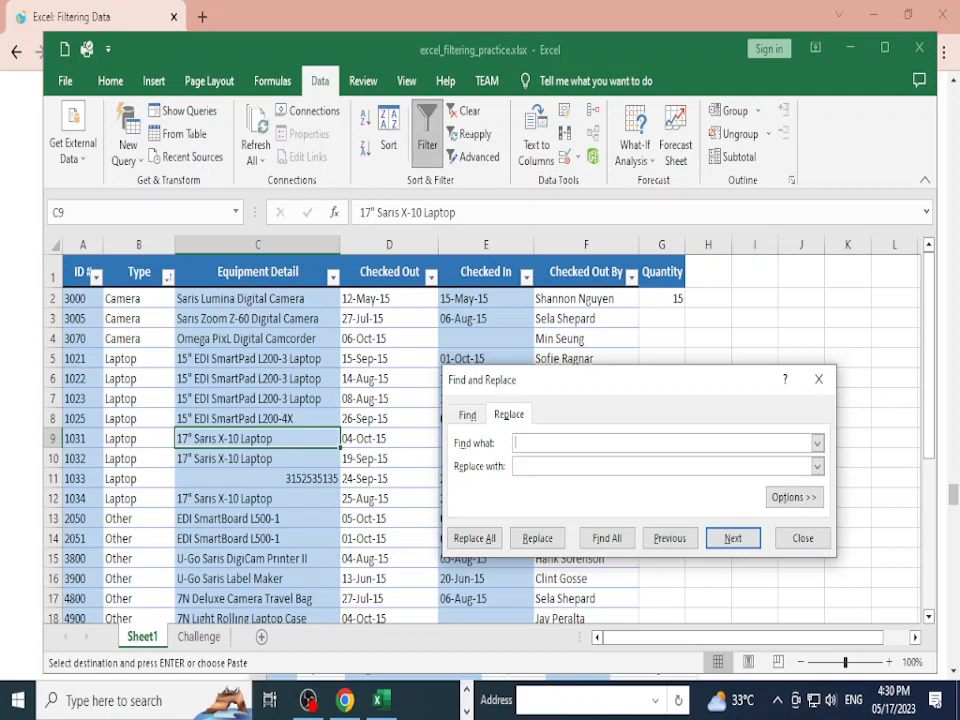
Step: Close Find and Replace and inspect the entry in C11
click(818, 379)
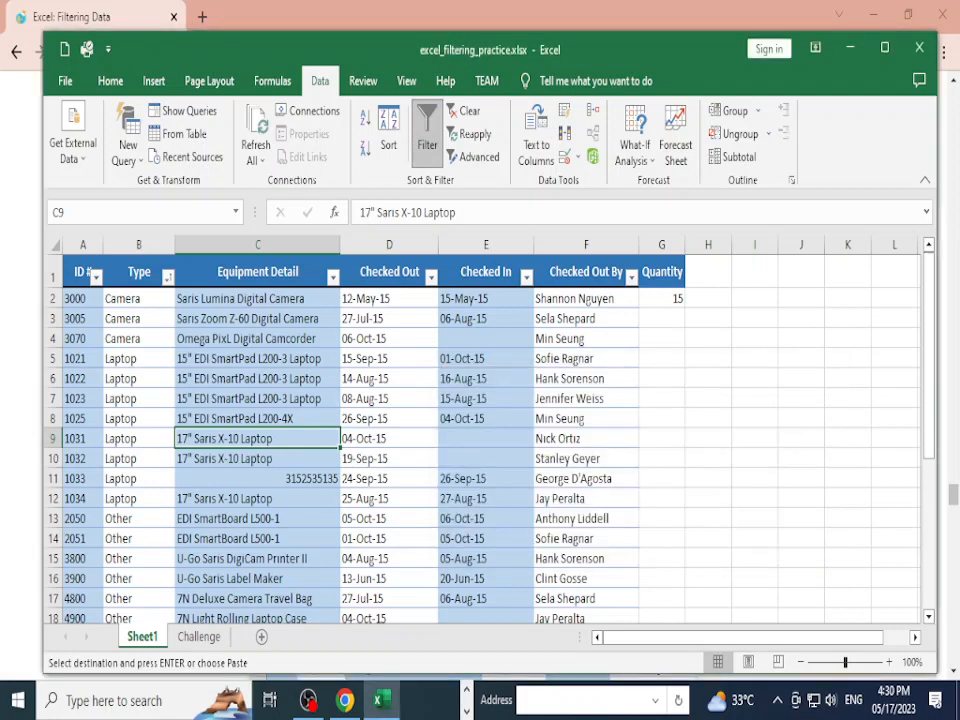
click(258, 479)
key(F2)
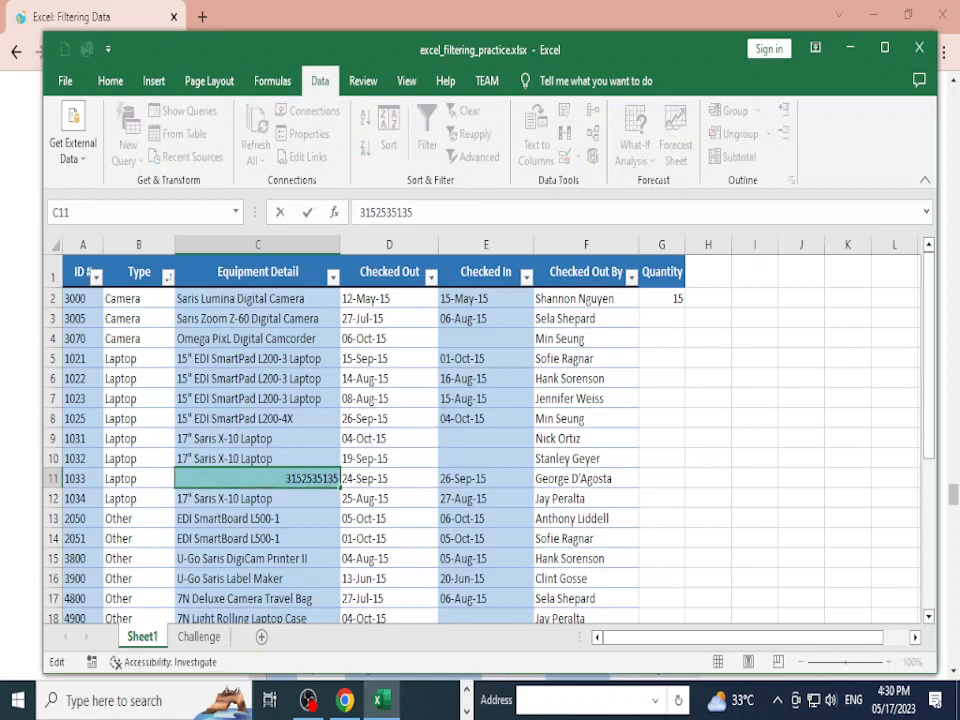
click(258, 419)
click(333, 278)
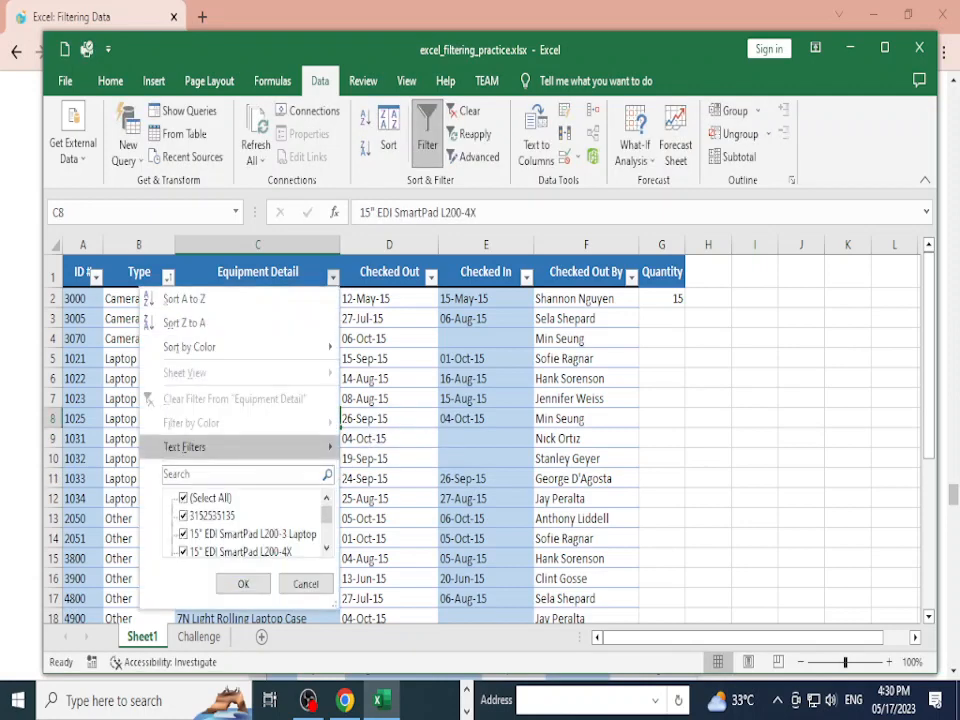
mouse_move(190, 447)
click(385, 549)
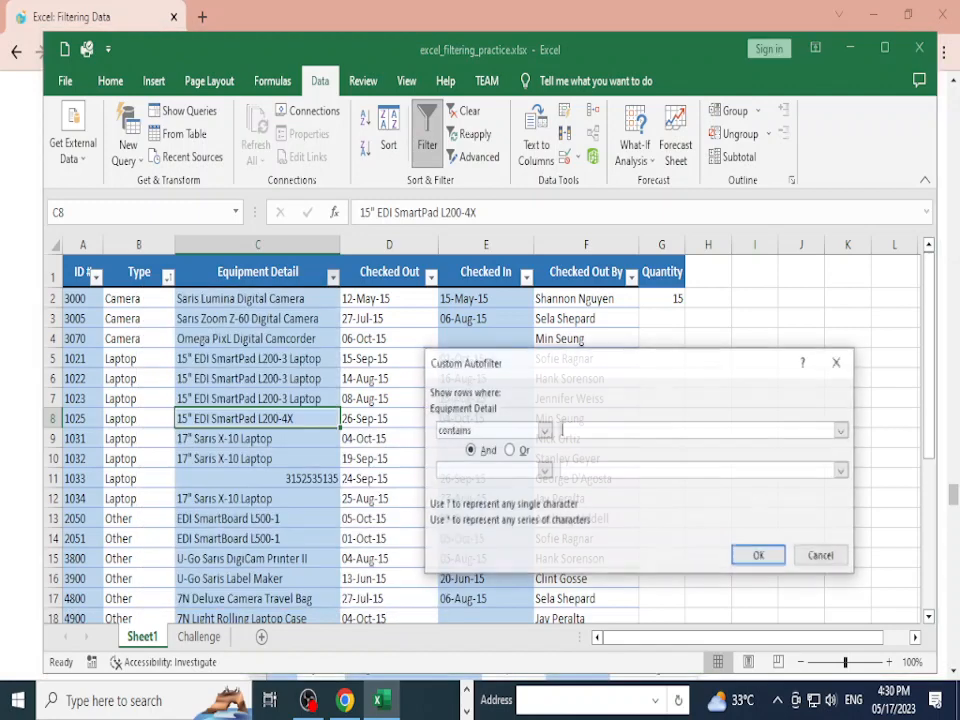
key(ctrl+v)
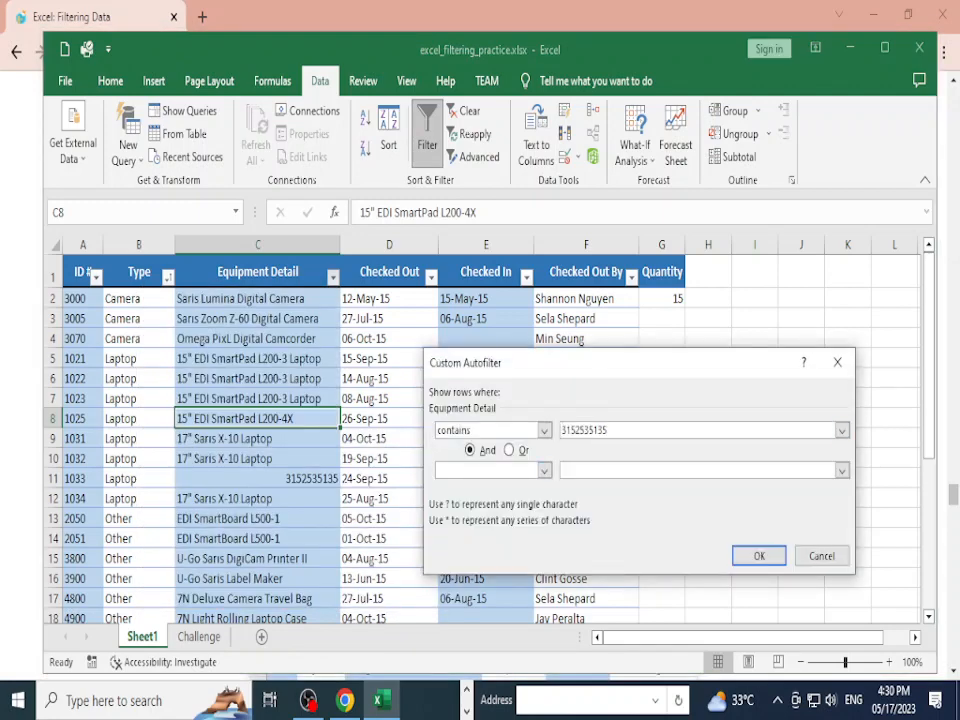
key(Return)
Step: Clear the Equipment Detail filter so all rows return
click(333, 278)
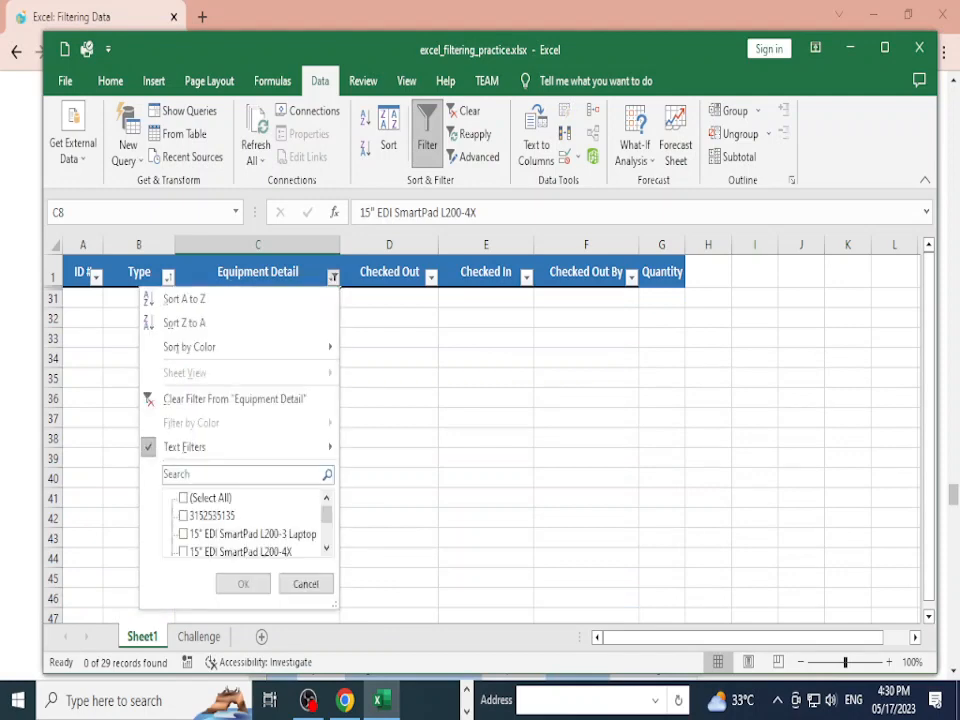
mouse_move(240, 447)
click(235, 399)
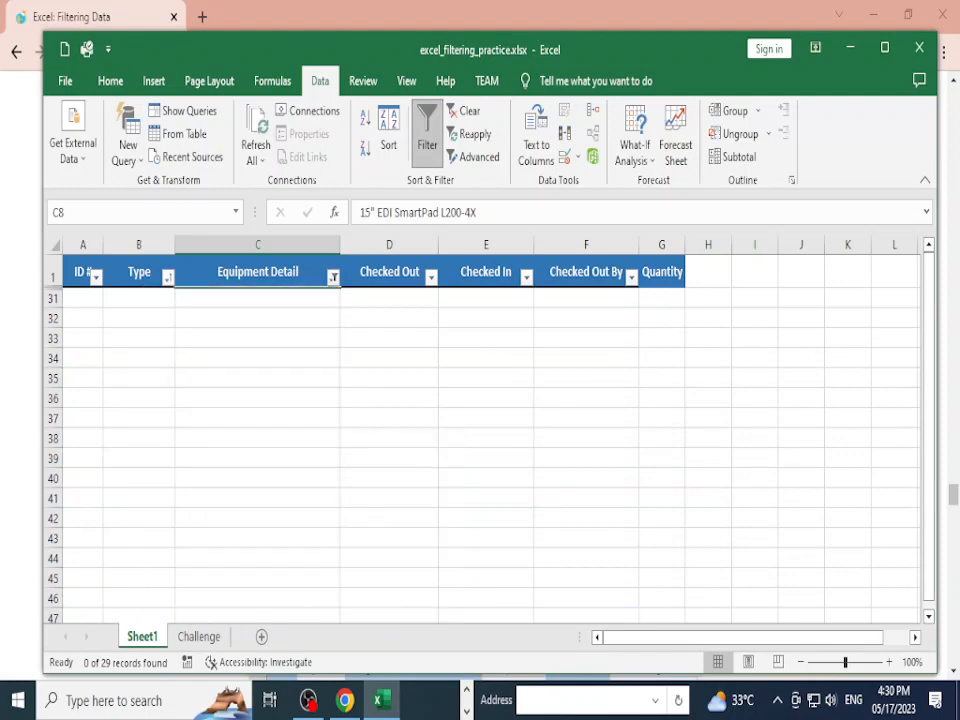
click(250, 359)
click(83, 298)
click(83, 338)
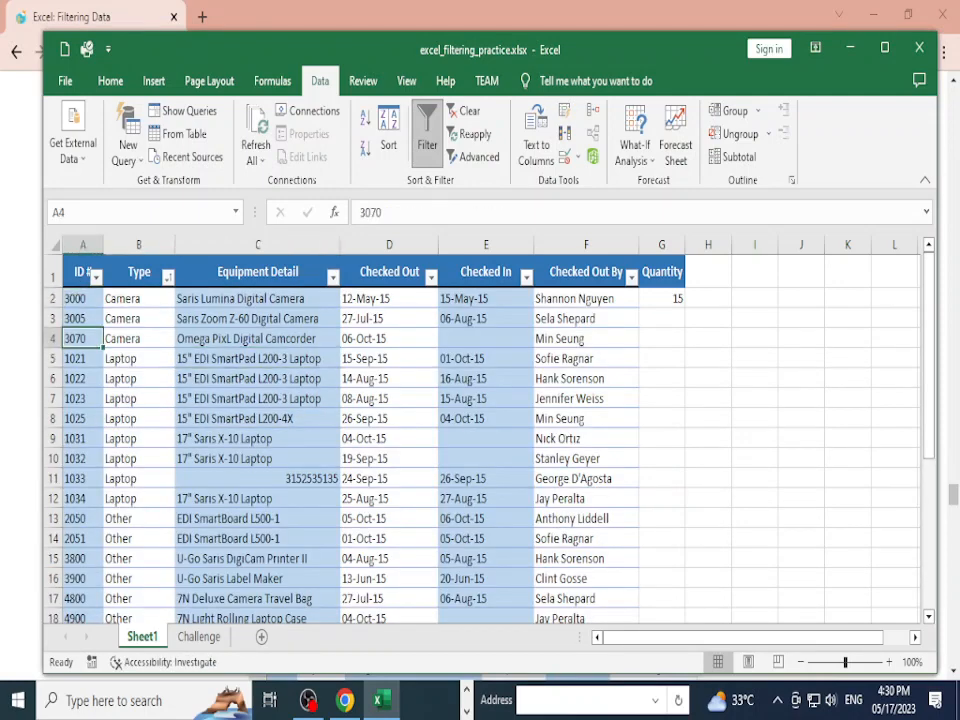
click(78, 272)
click(96, 278)
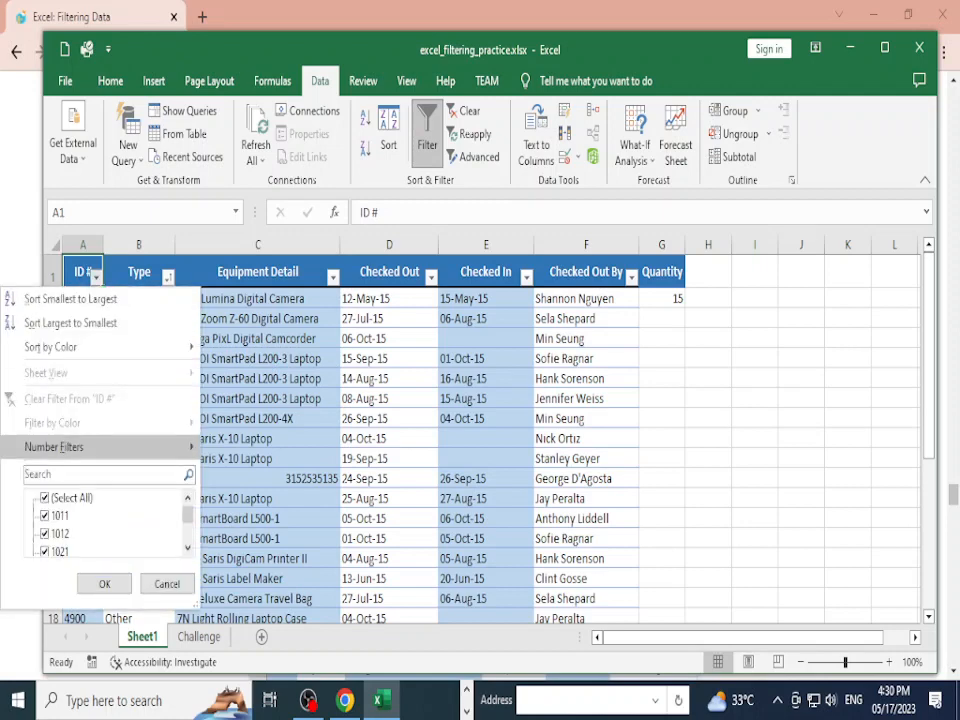
mouse_move(80, 447)
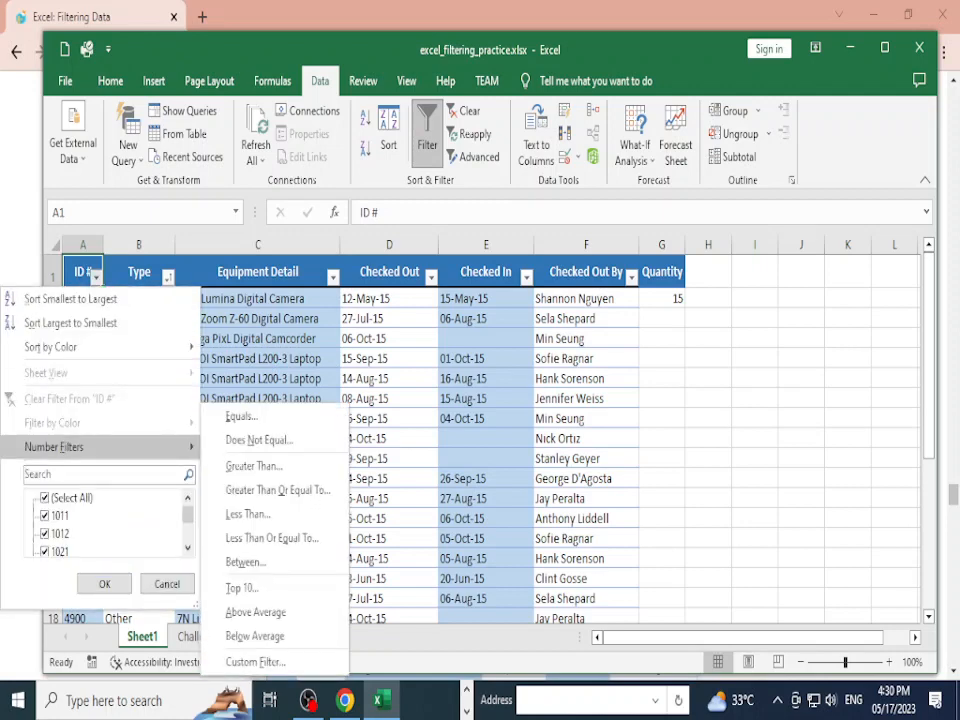
click(168, 278)
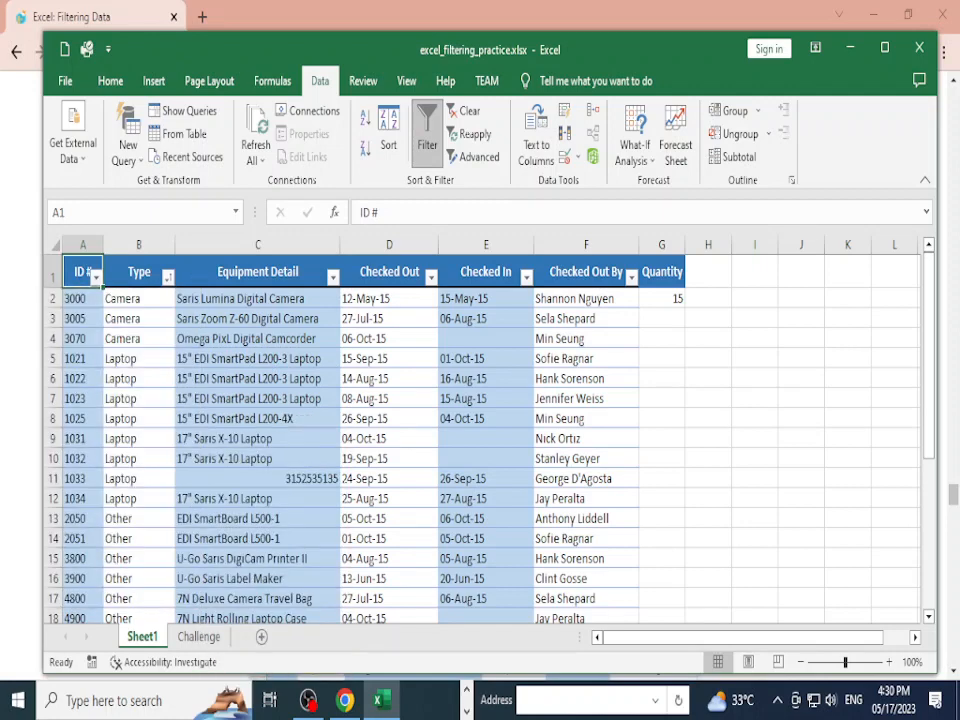
click(168, 278)
mouse_move(60, 447)
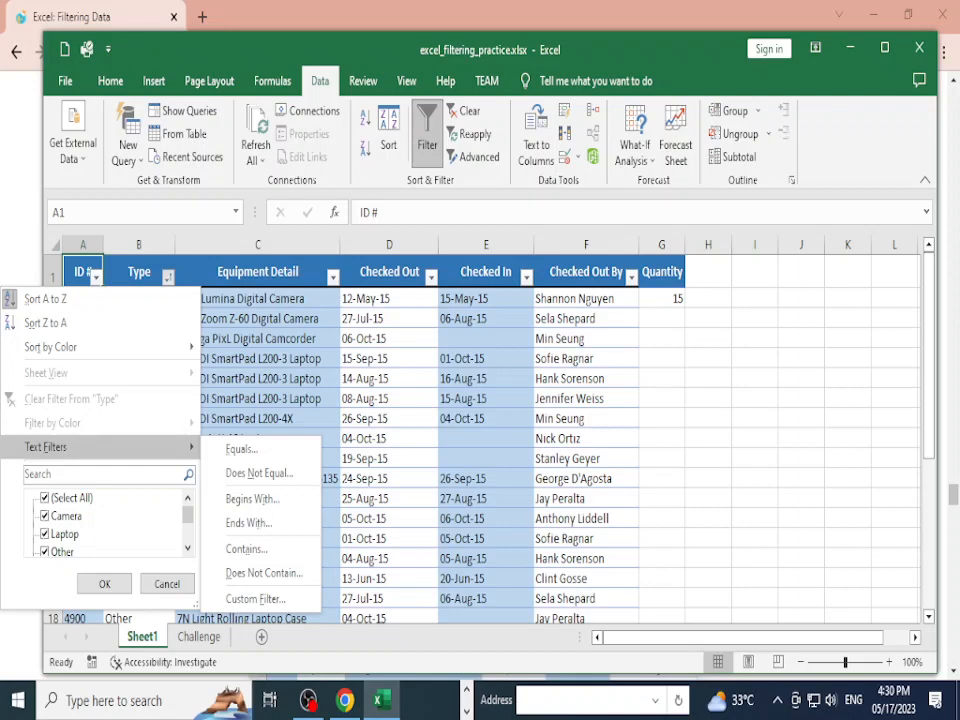
click(104, 584)
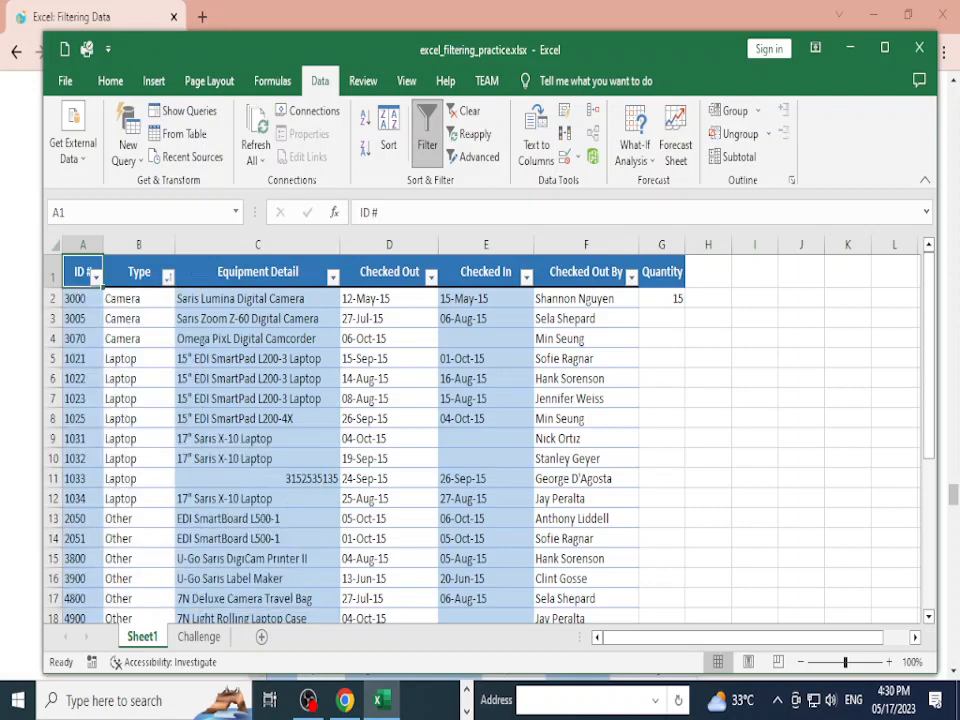
click(167, 277)
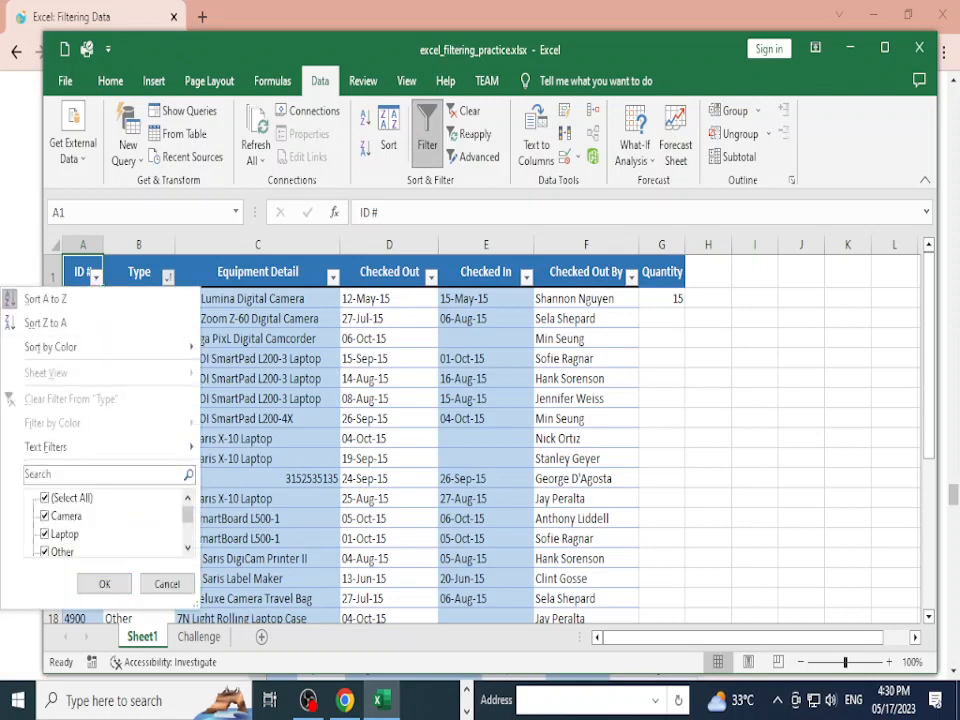
scroll(100, 515, down, 3)
scroll(100, 515, up, 2)
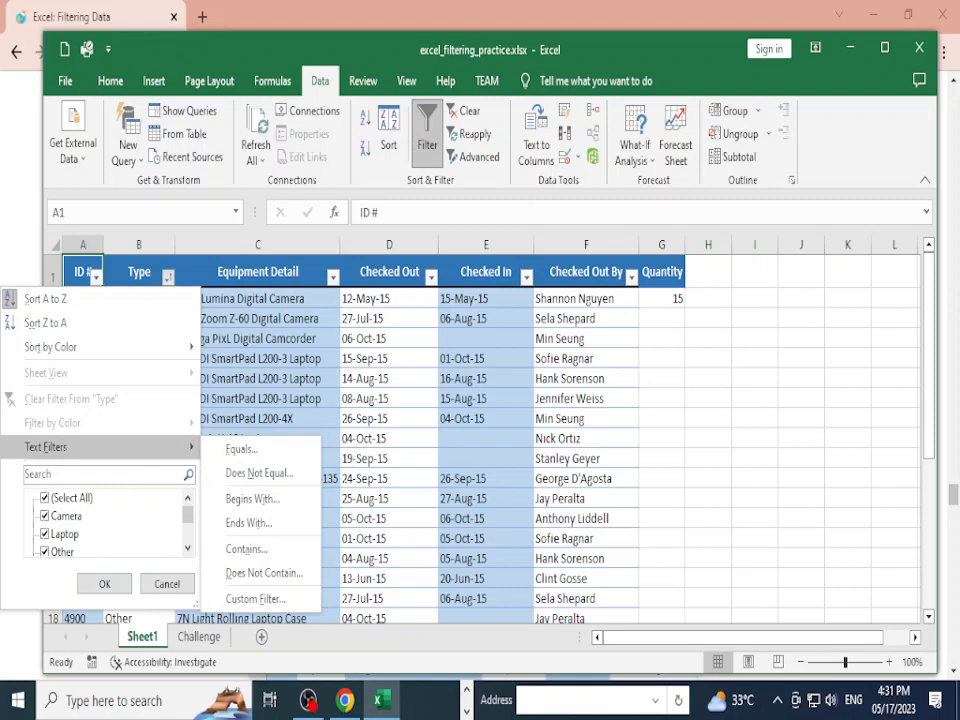
click(333, 277)
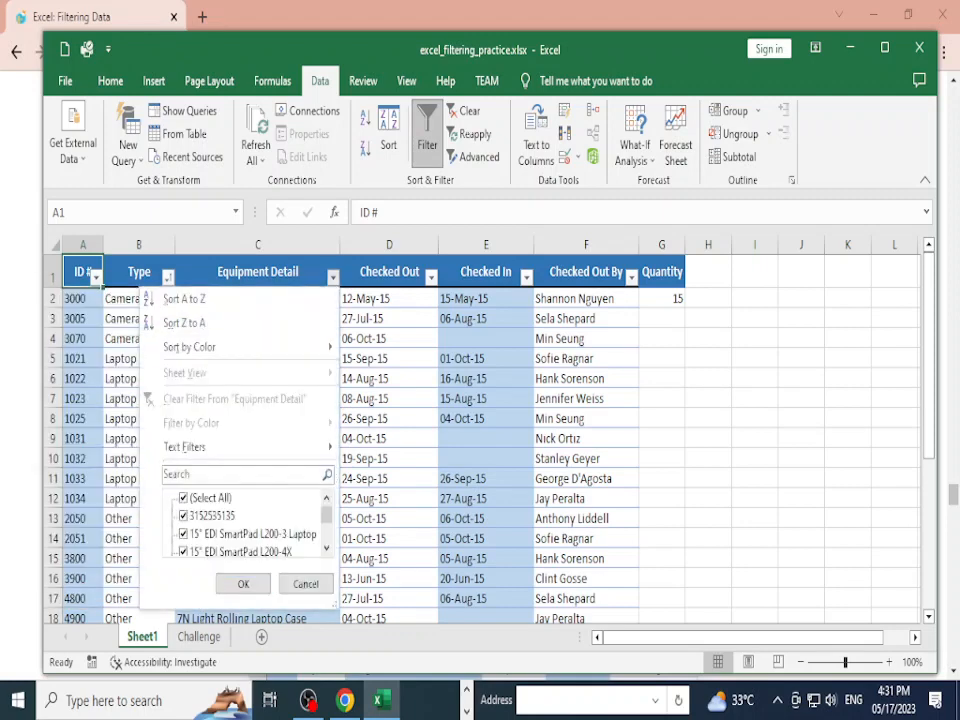
mouse_move(250, 447)
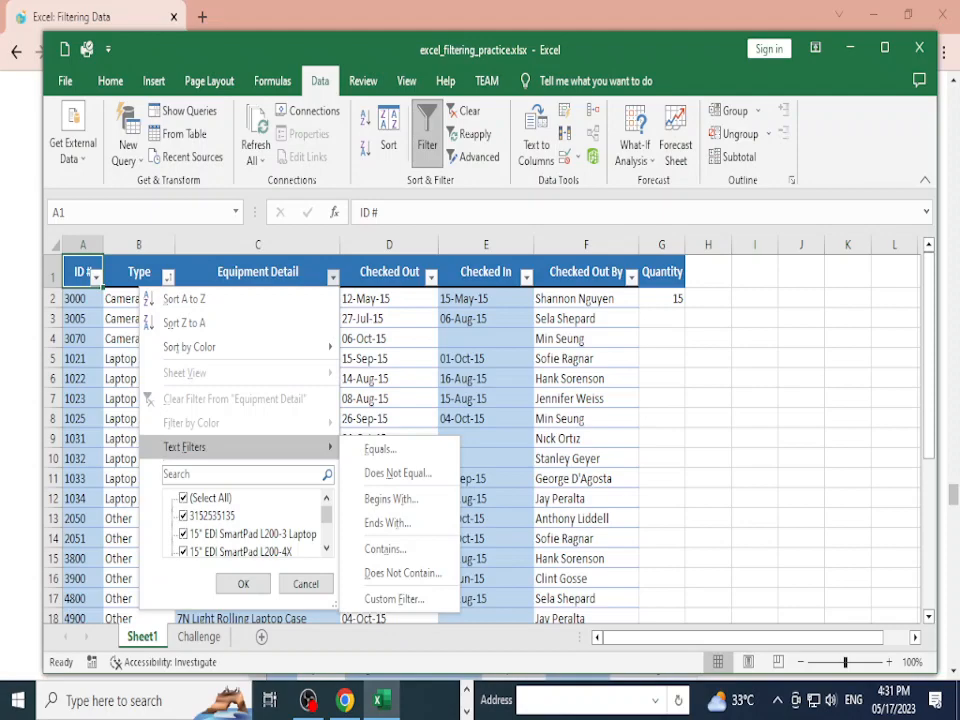
click(243, 584)
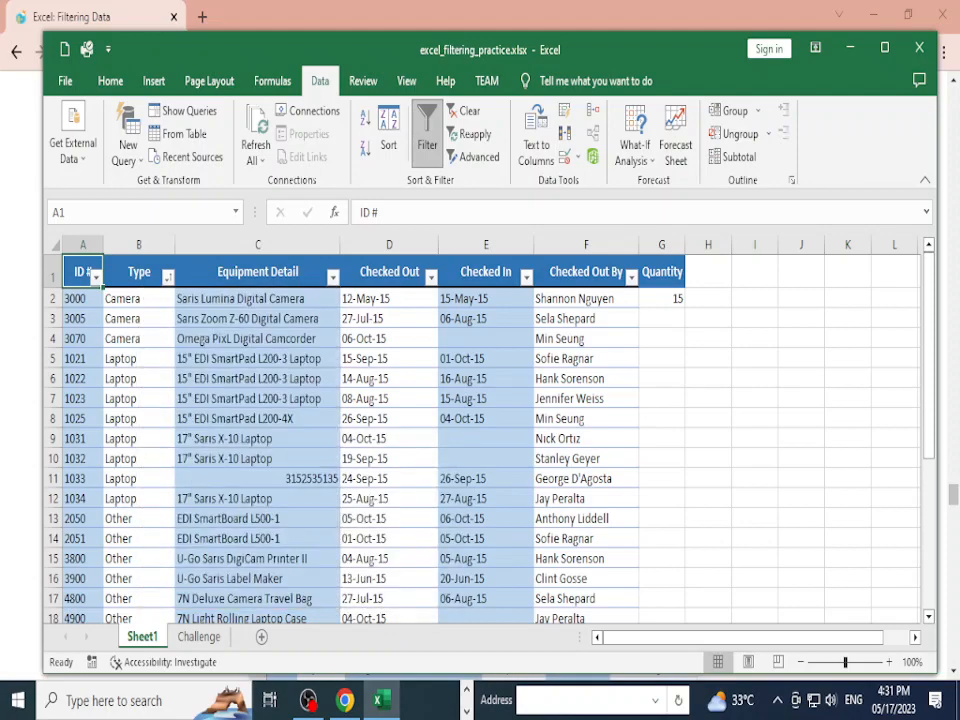
scroll(480, 440, down, 1)
scroll(480, 440, down, 4)
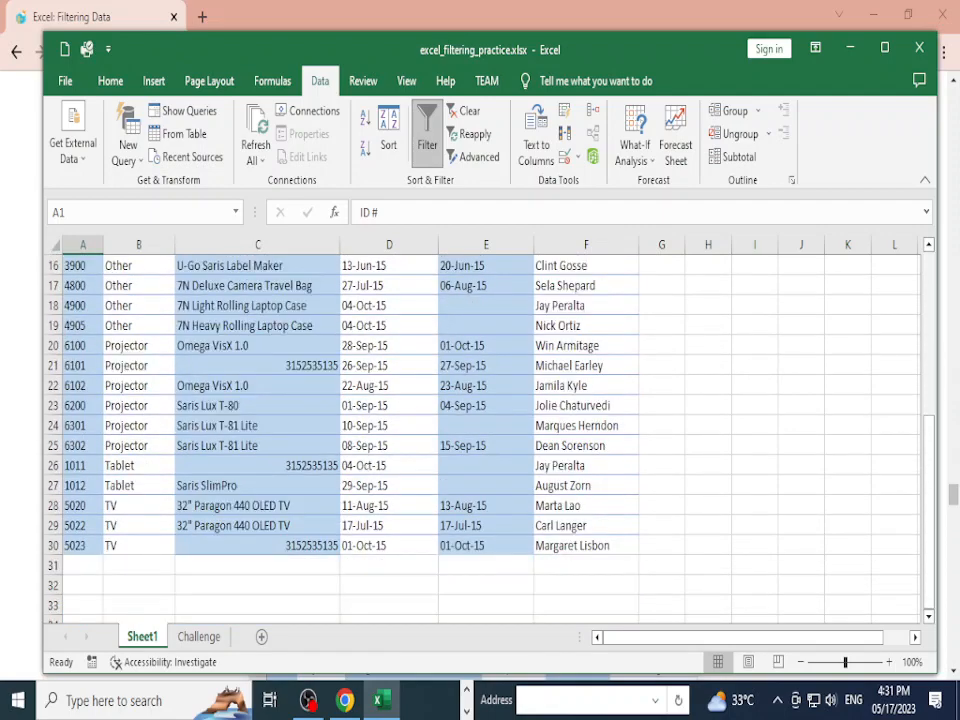
scroll(480, 440, up, 3)
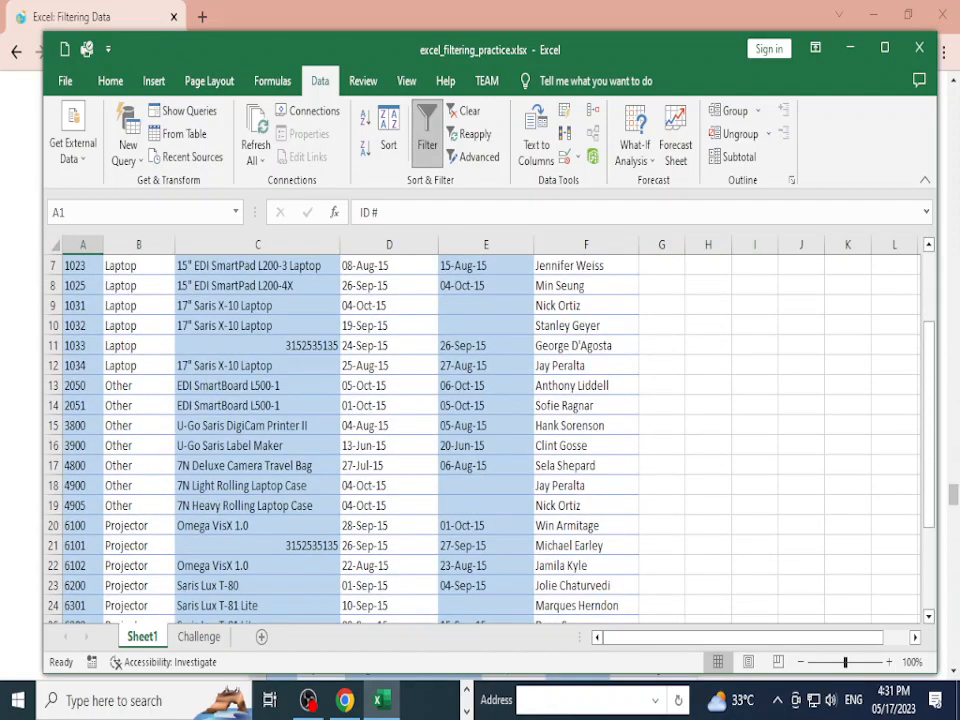
scroll(480, 440, up, 1)
scroll(480, 440, up, 1)
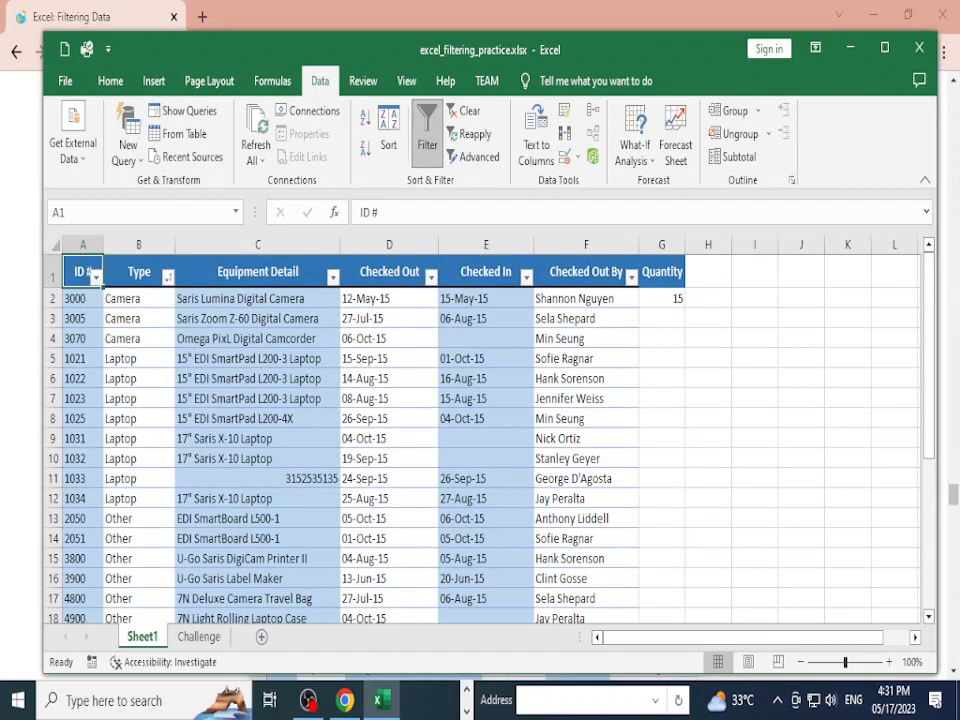
click(257, 479)
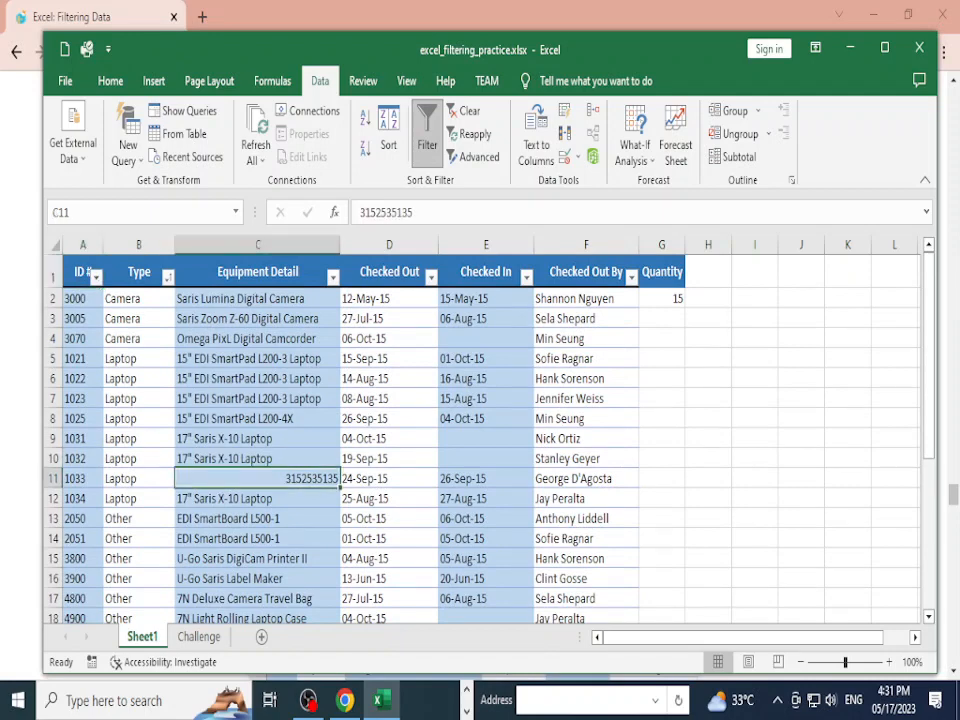
key(ctrl+c)
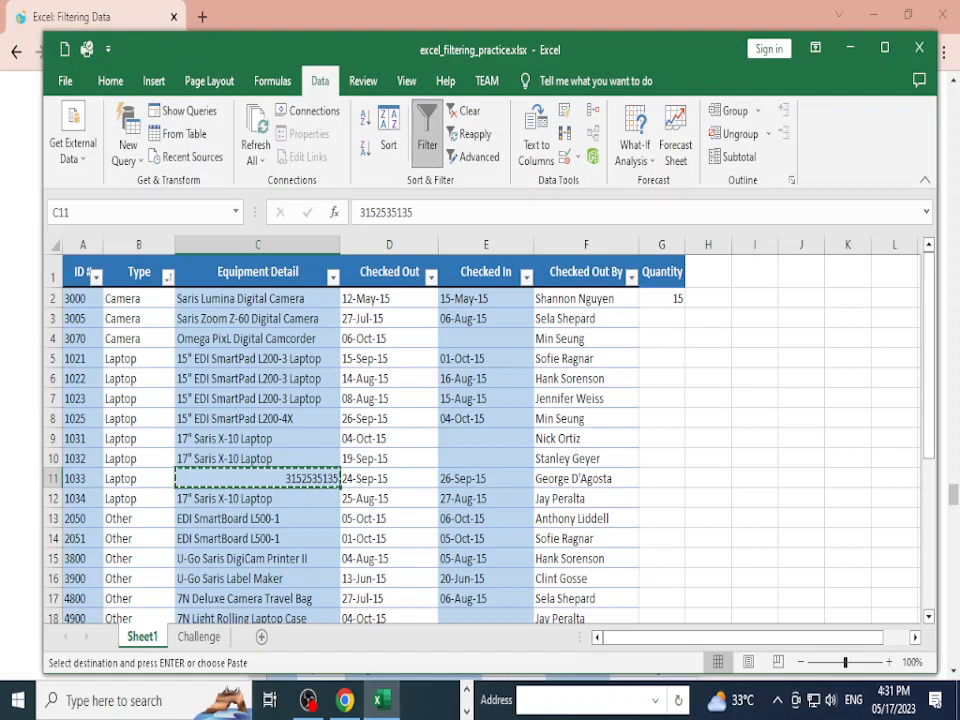
click(82, 439)
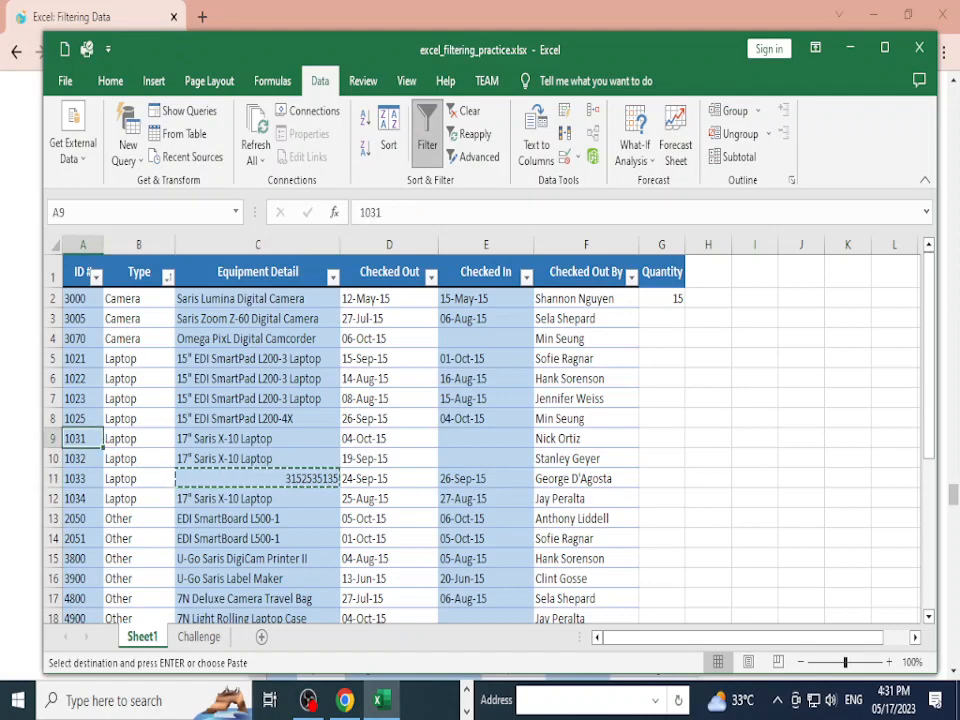
click(333, 277)
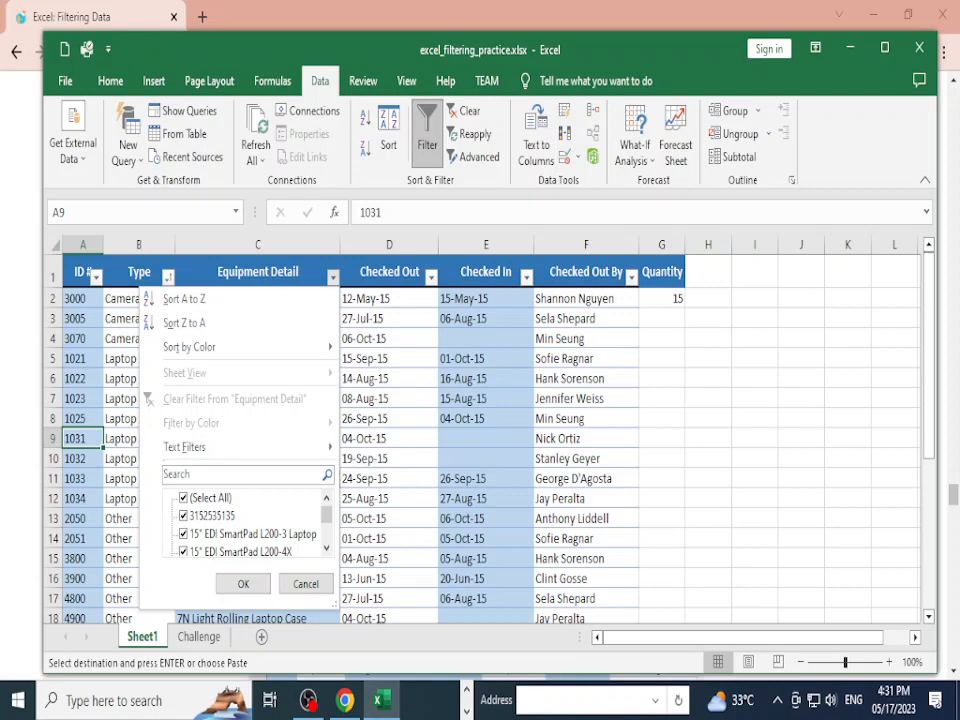
mouse_move(185, 447)
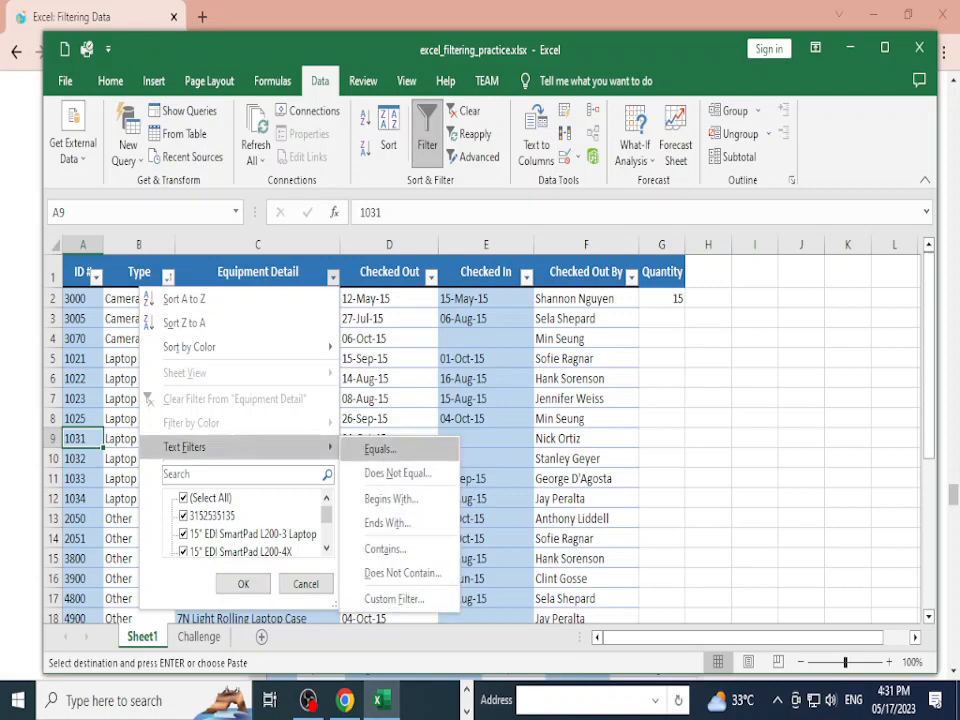
click(380, 449)
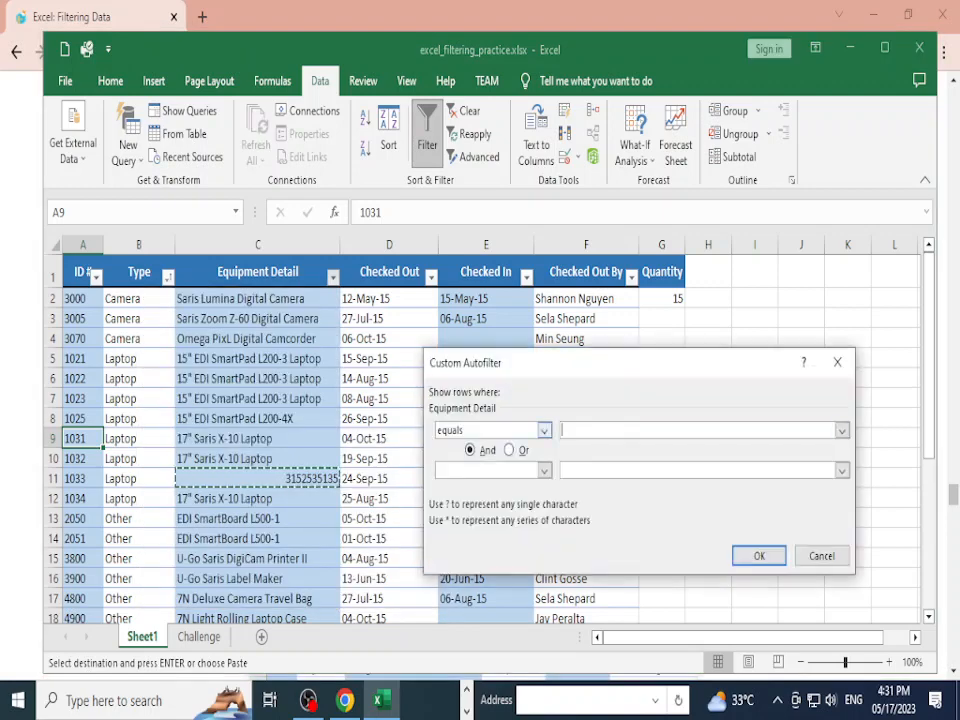
key(ctrl+v)
key(Return)
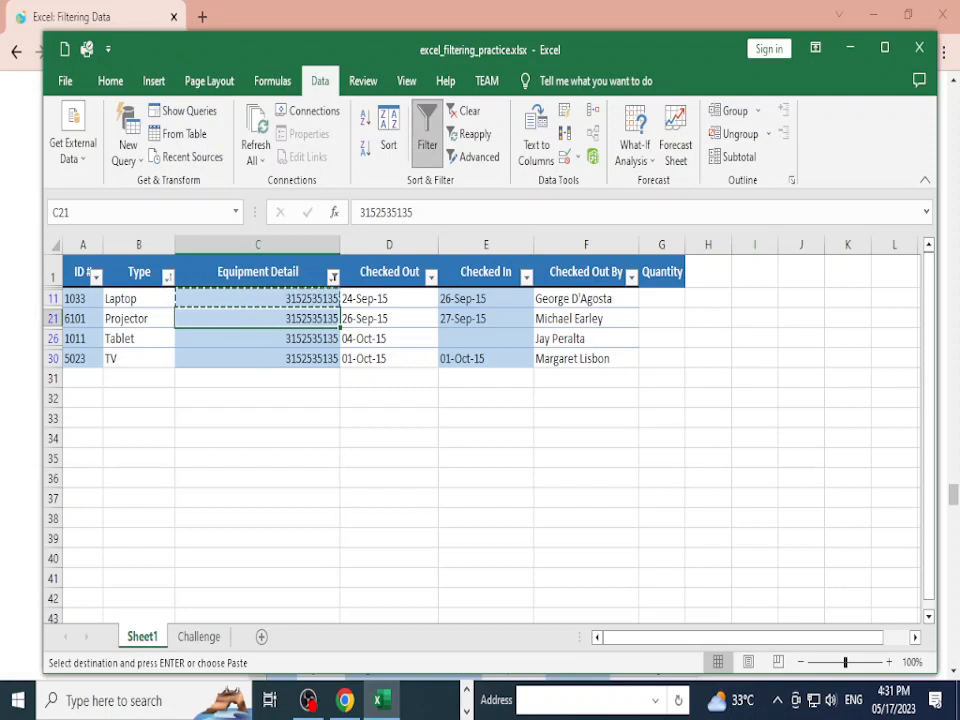
Step: Paste the copied value into C30, then minimize Excel
right_click(205, 358)
click(238, 309)
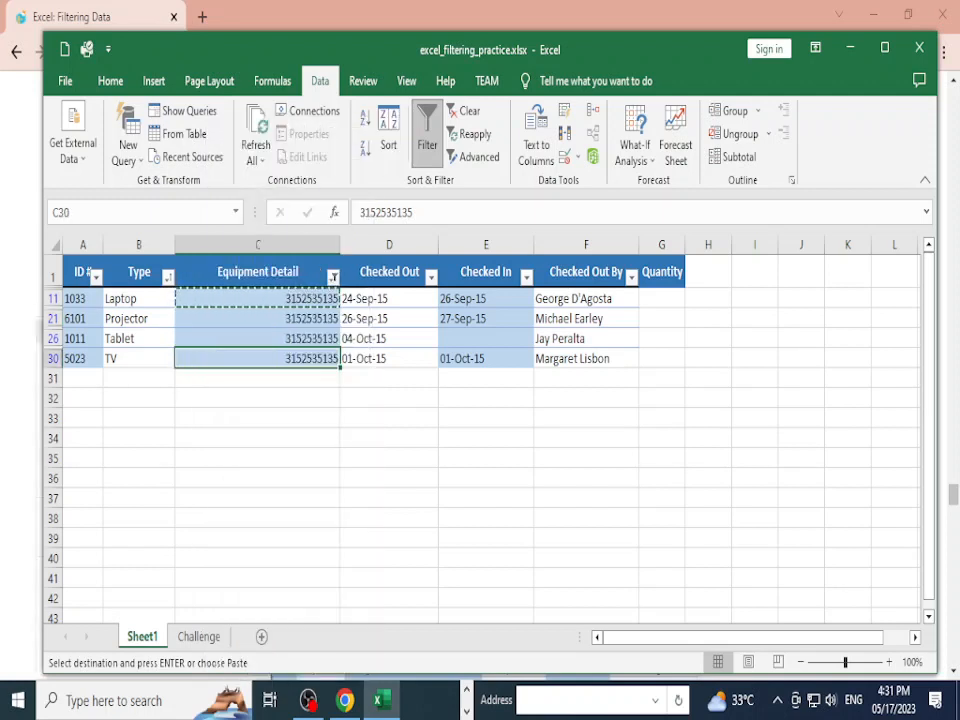
click(257, 299)
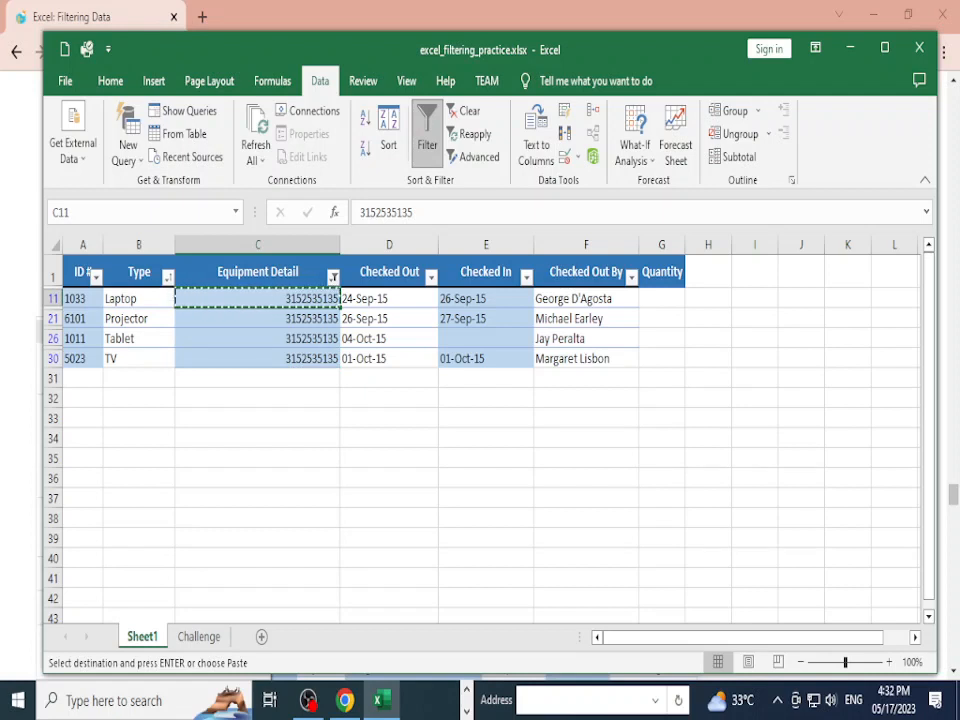
click(382, 700)
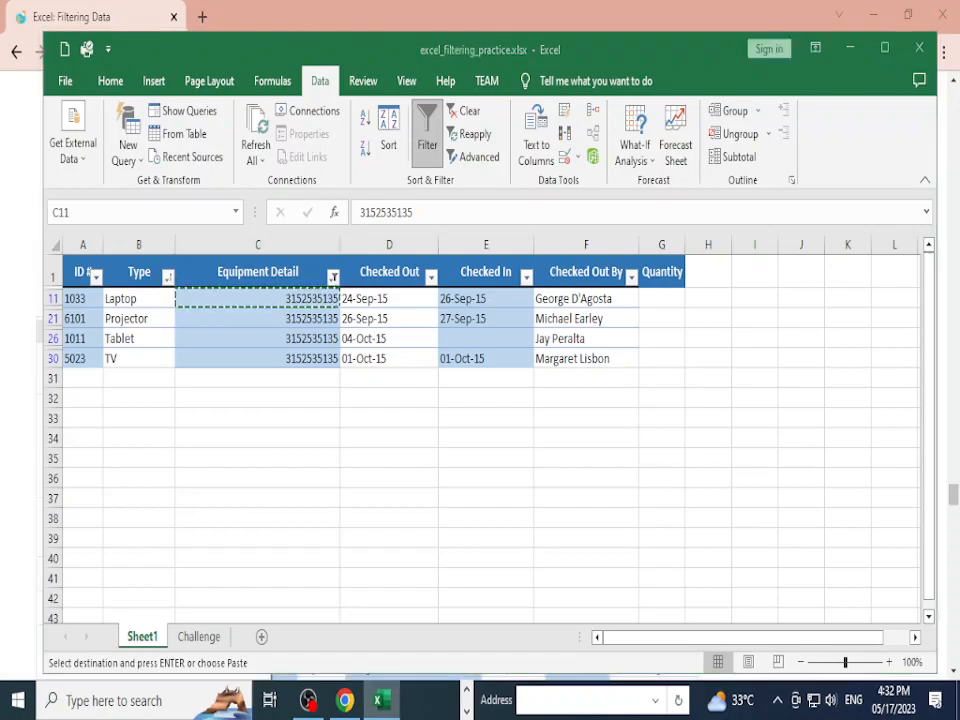
Step: Scroll the lesson to the Number Filters > Between steps, then return to Excel
scroll(480, 400, down, 5)
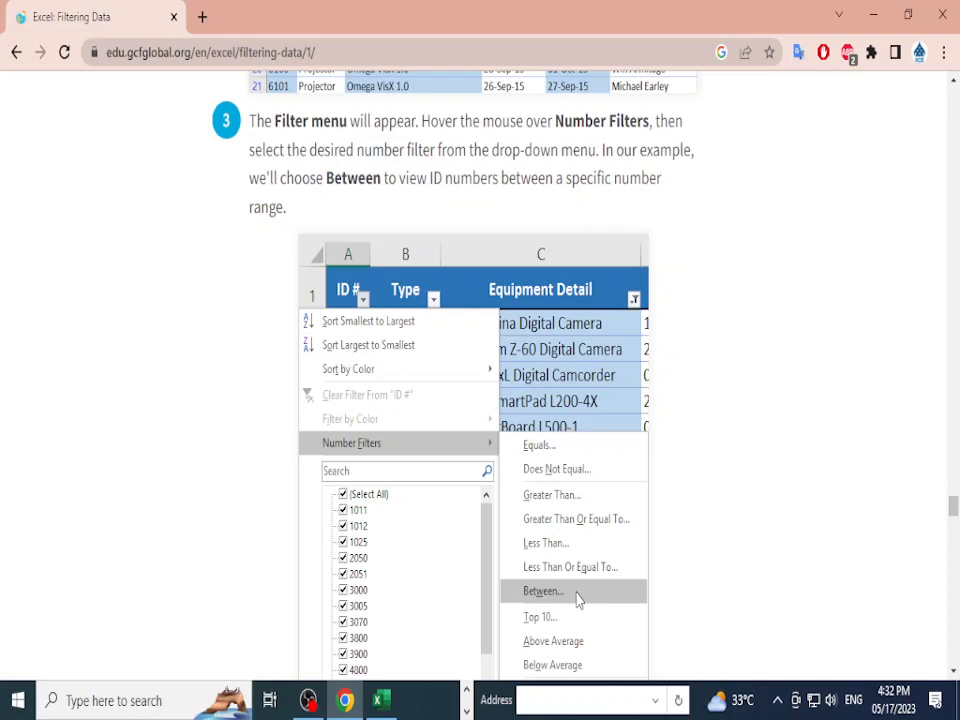
scroll(480, 400, down, 2)
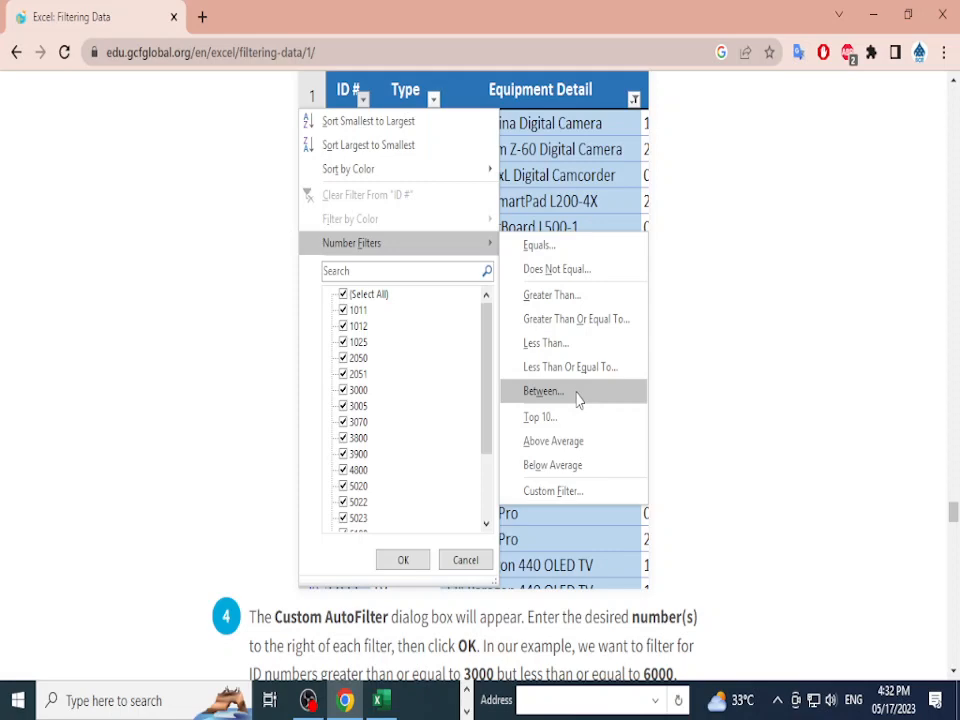
key(alt+Tab)
click(139, 358)
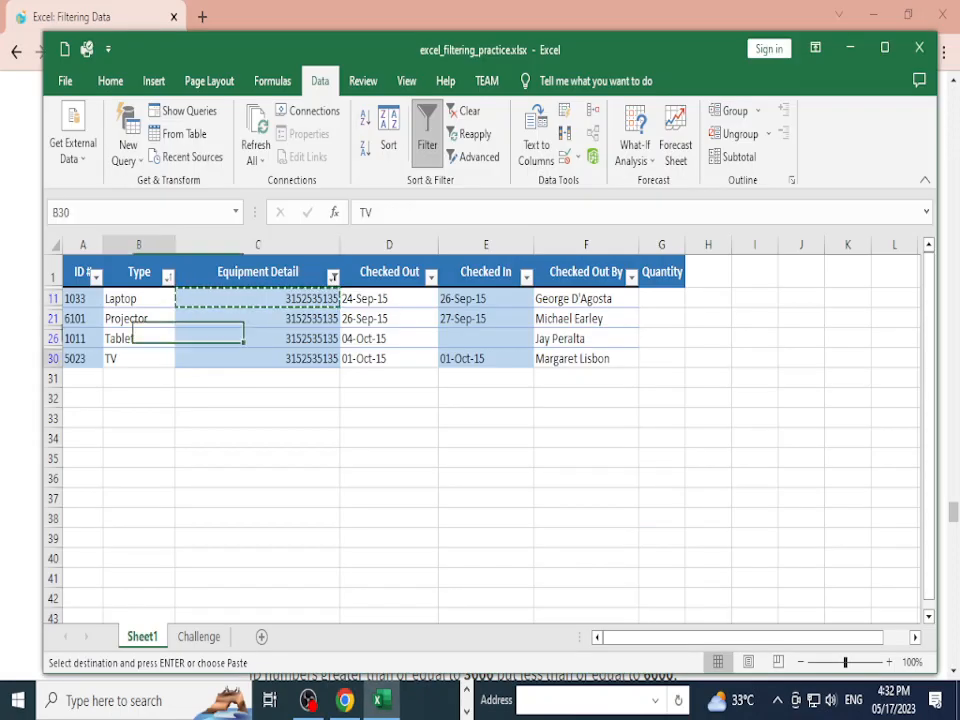
Step: Clear the Equipment Detail filter by reselecting all values
click(333, 277)
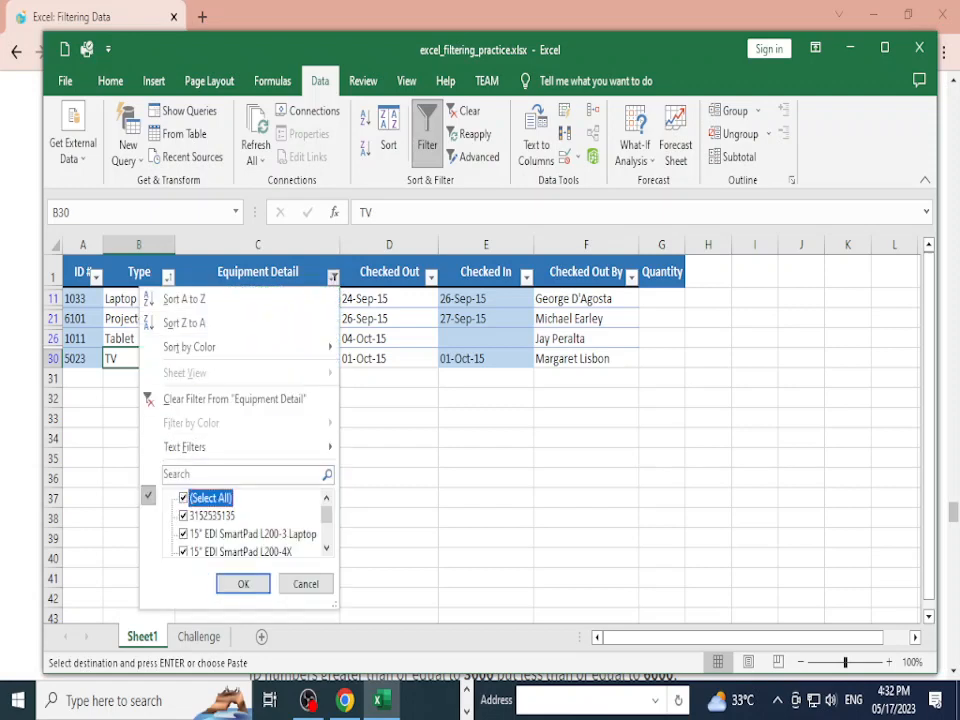
click(184, 498)
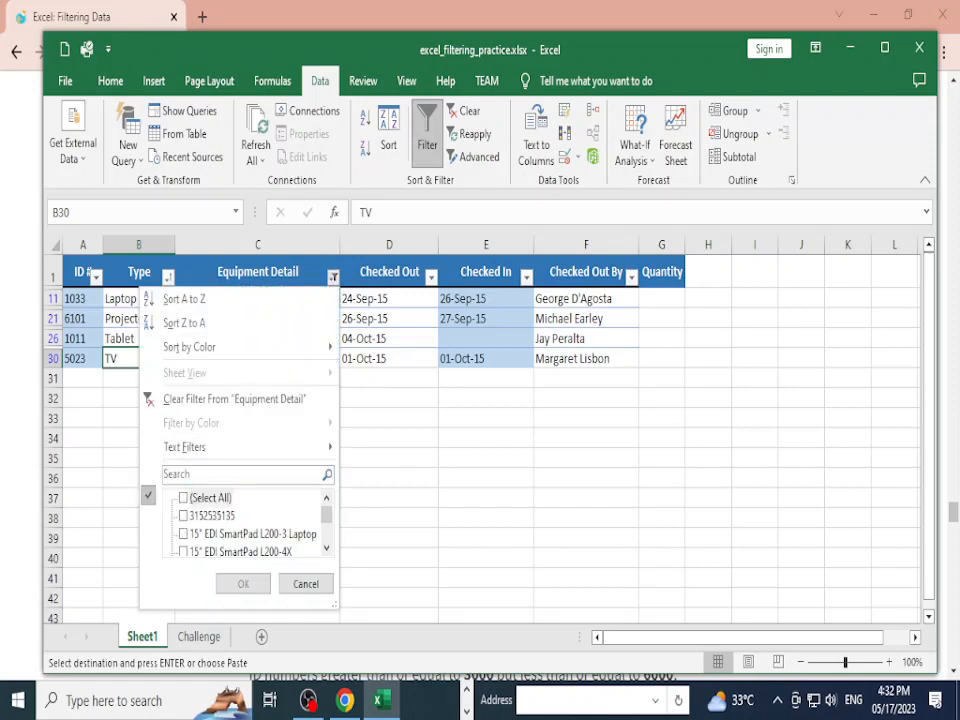
click(184, 498)
click(243, 584)
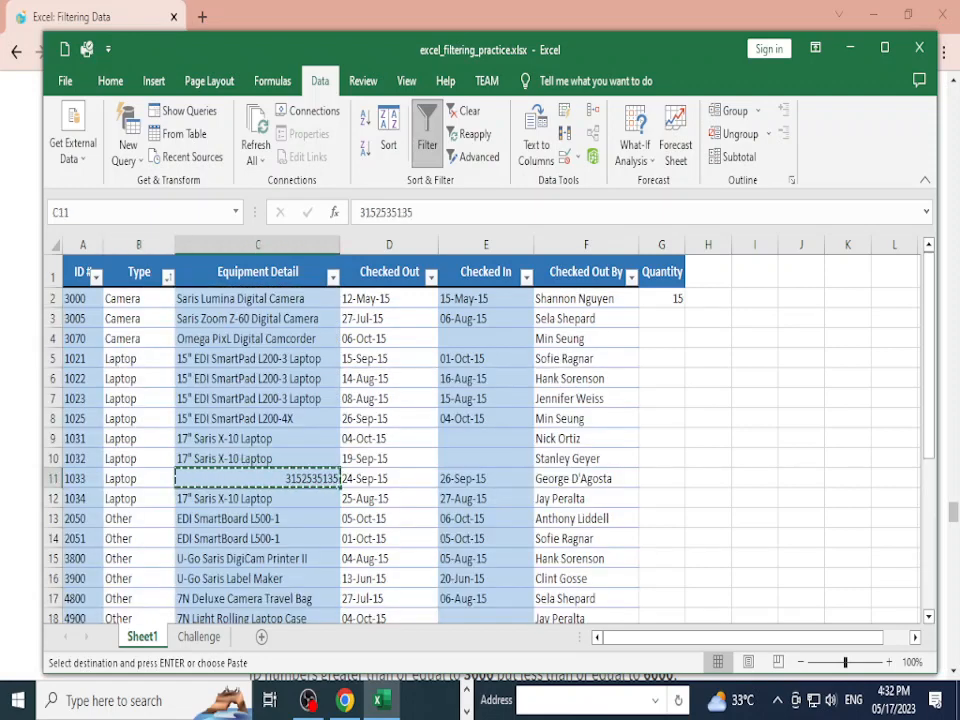
Step: Filter ID # to values between 1021 and 1029
click(83, 359)
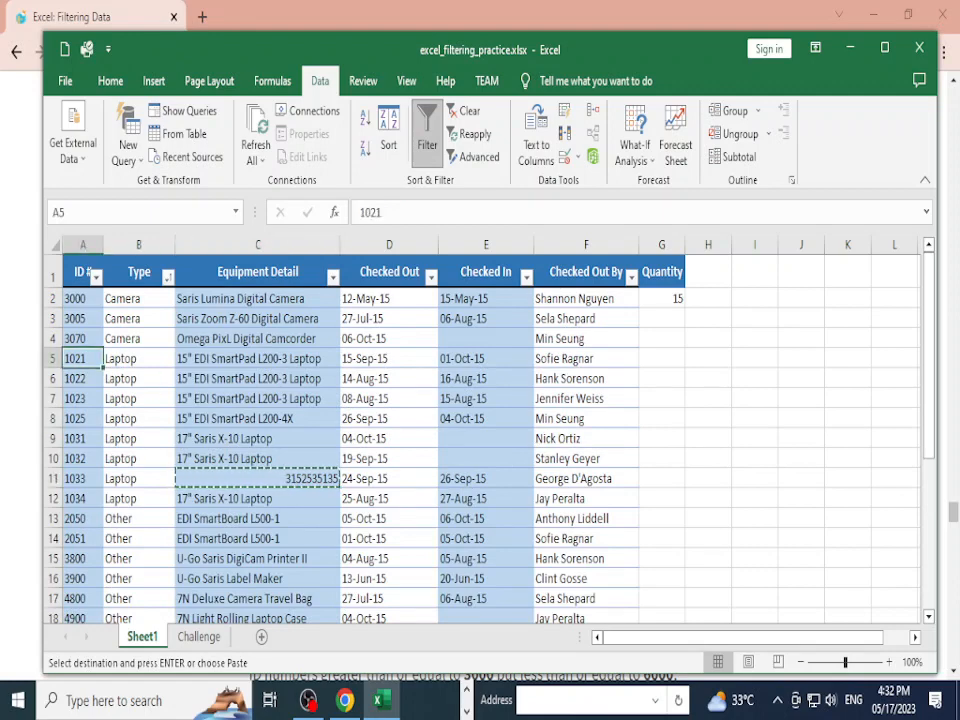
click(83, 439)
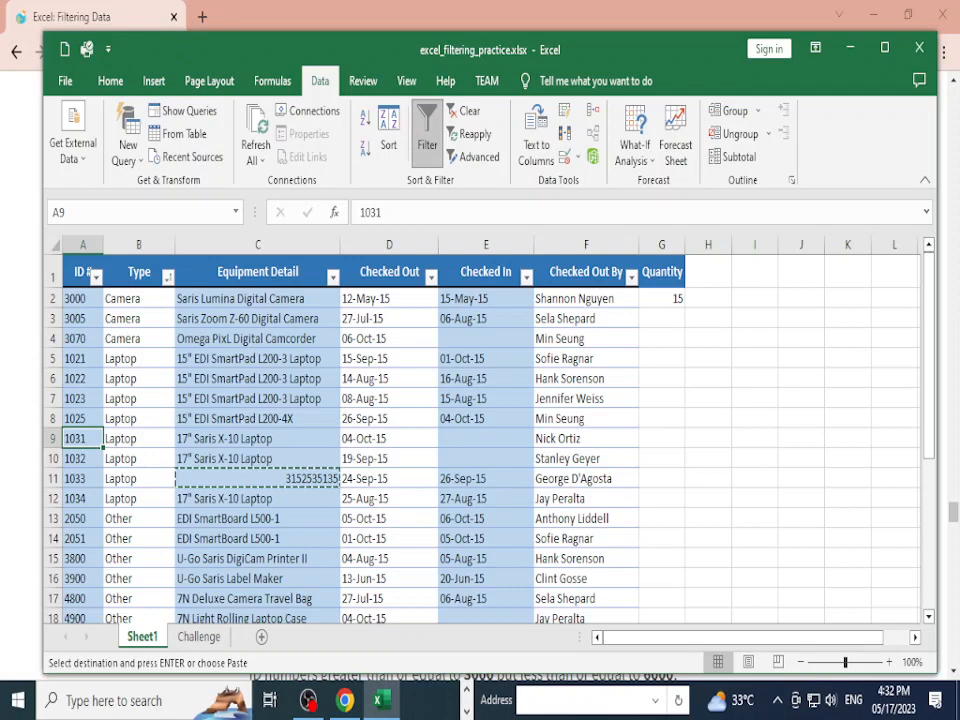
click(96, 277)
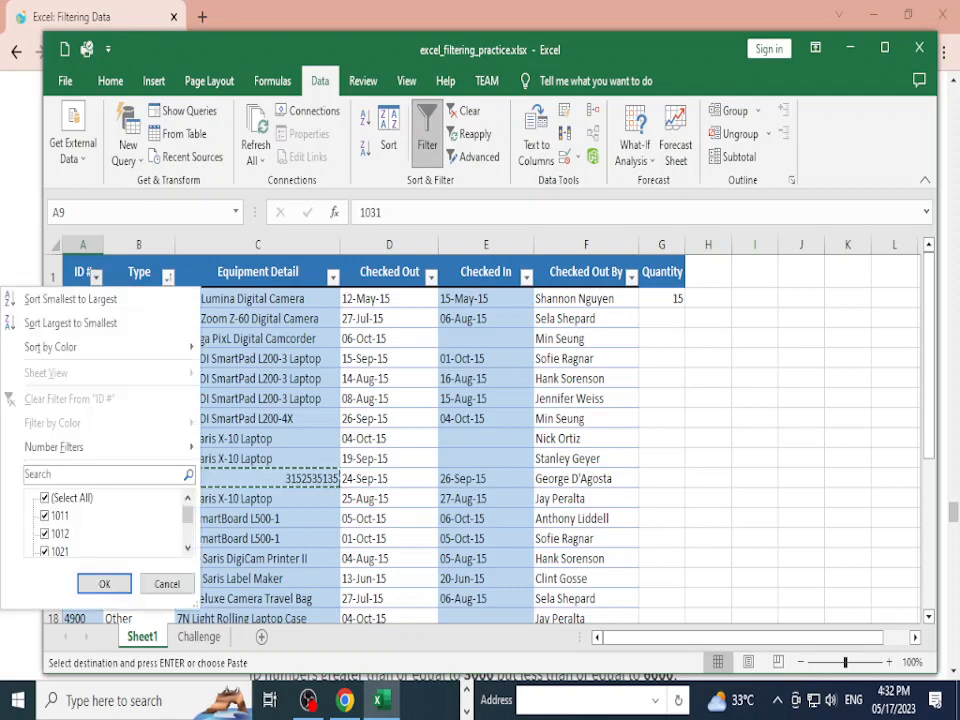
mouse_move(100, 447)
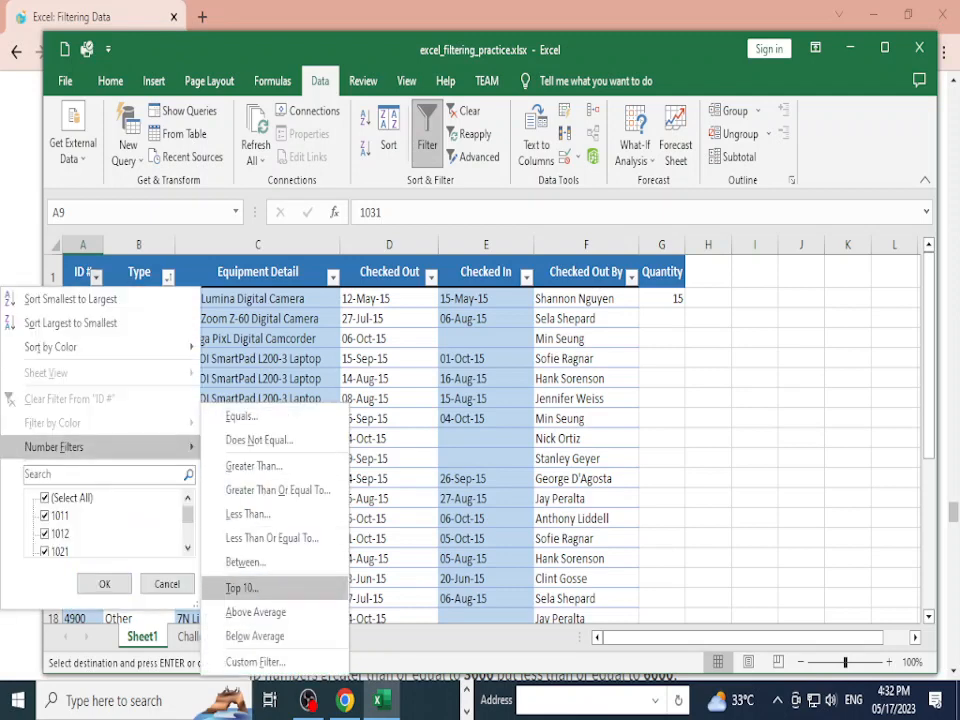
click(245, 562)
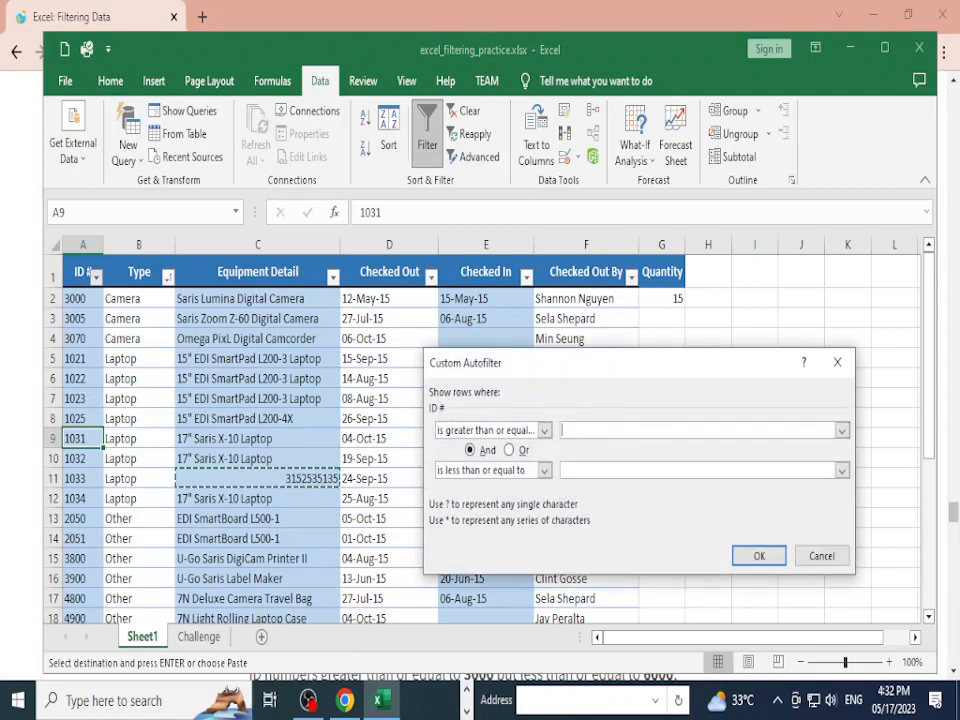
text(1021)
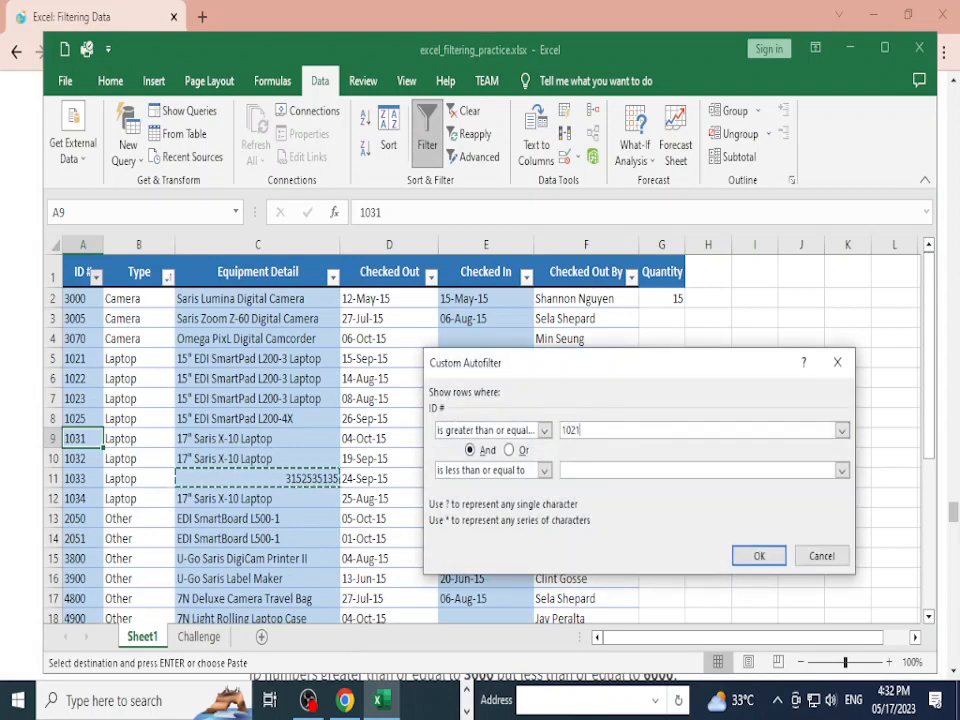
click(697, 470)
text(10)
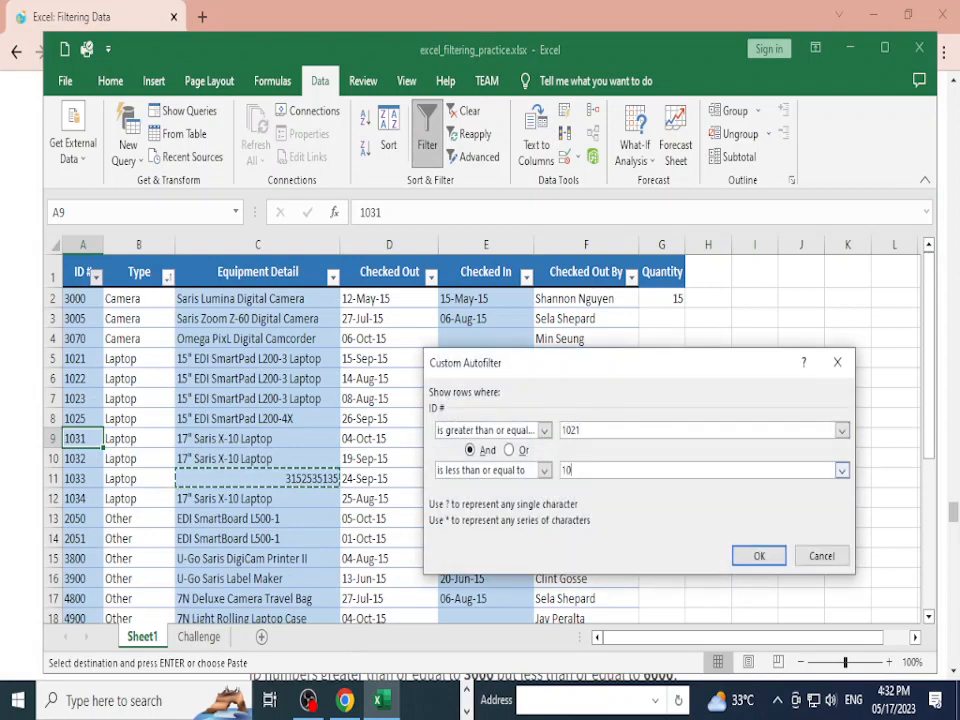
text(29)
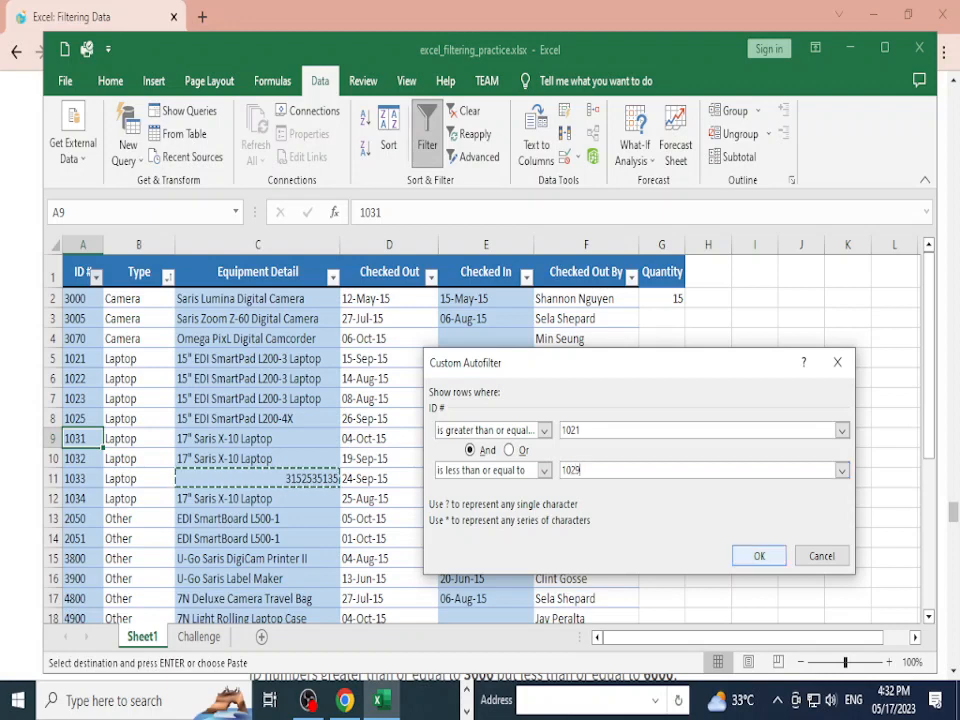
click(759, 556)
click(258, 359)
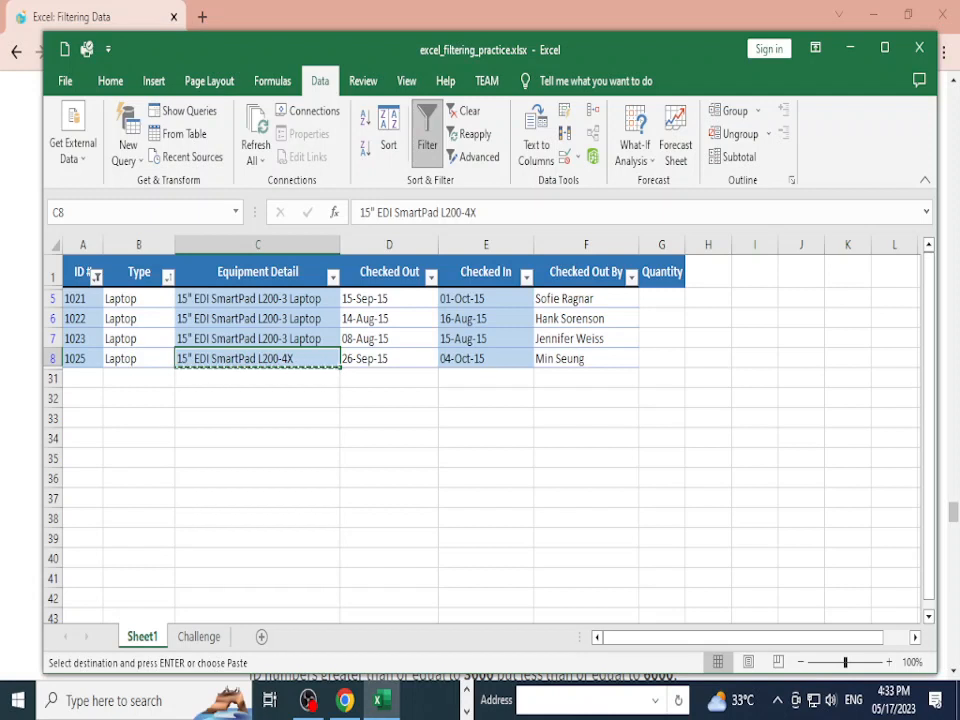
Step: Toggle Filter off and back on to clear the ID # filter, then close Excel
click(257, 339)
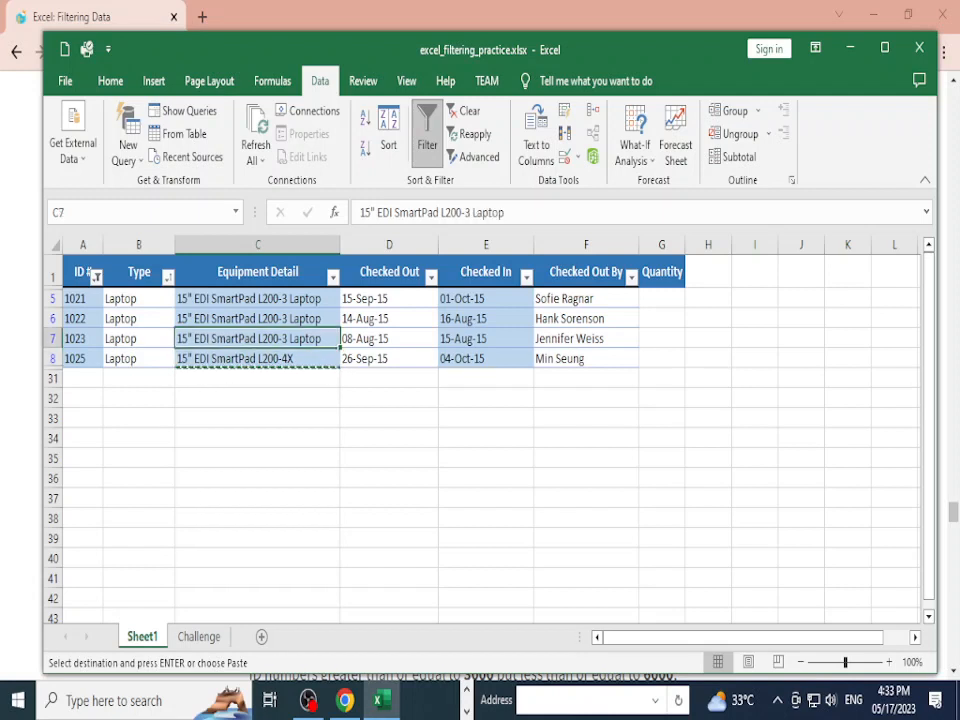
click(662, 272)
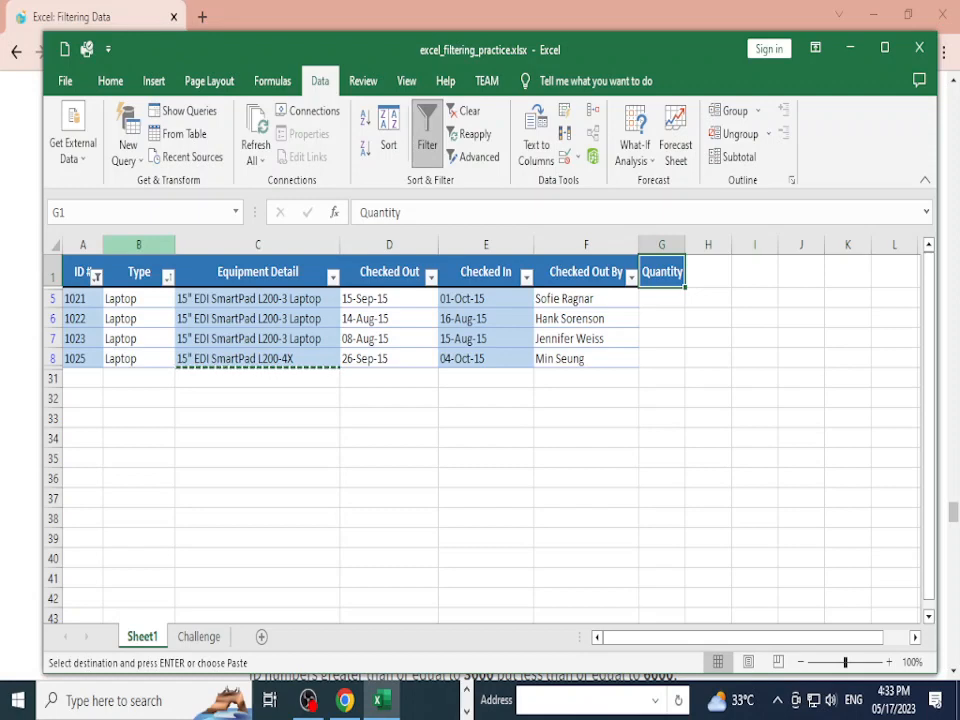
click(427, 134)
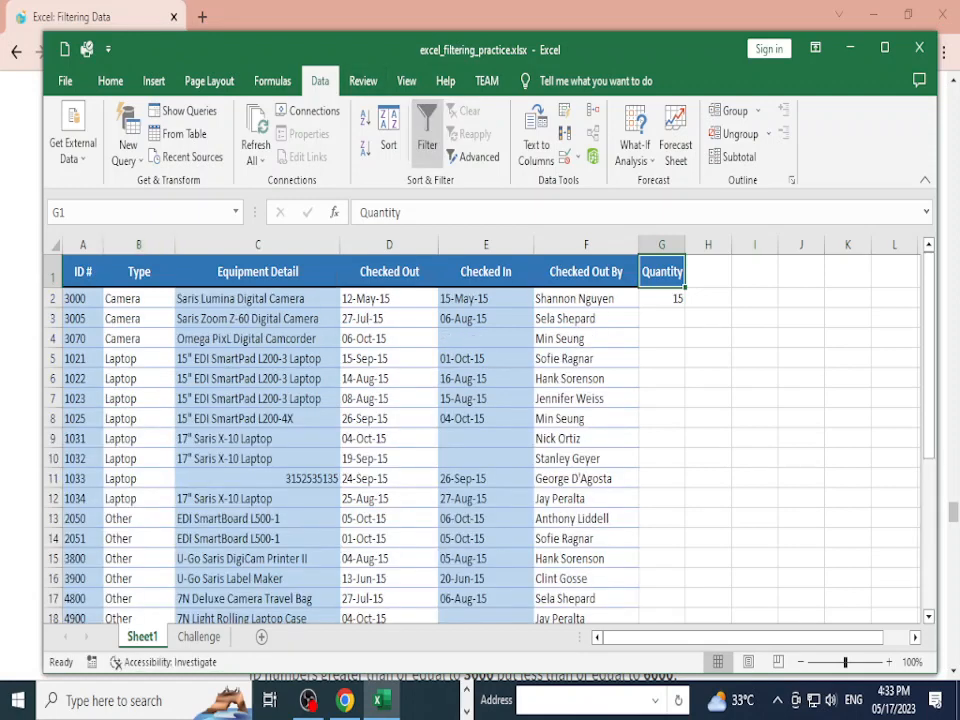
click(427, 134)
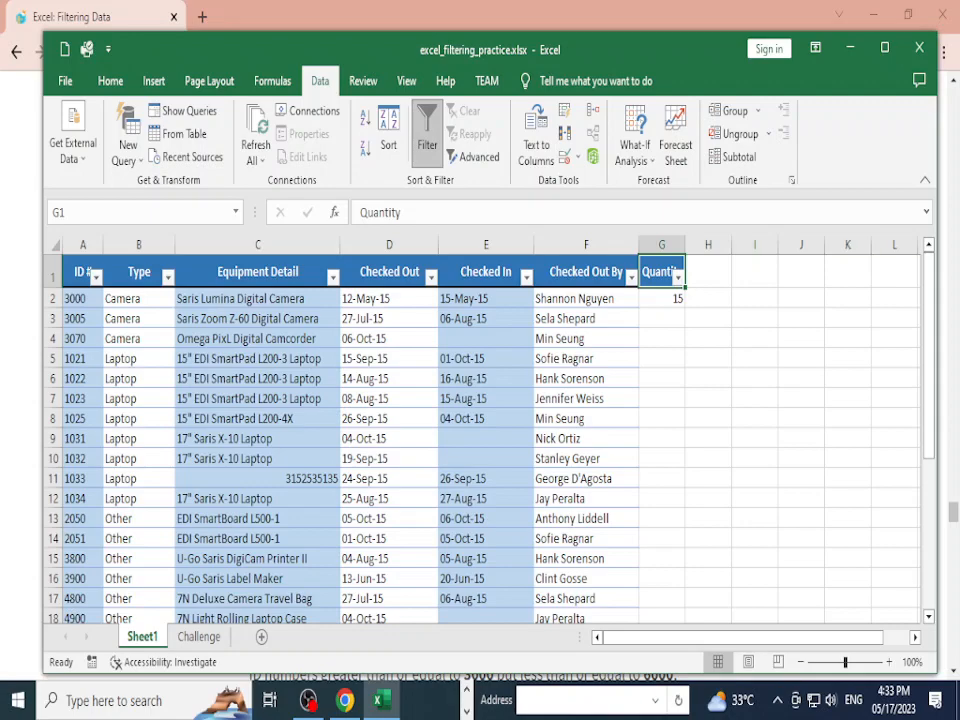
key(alt+F4)
Step: Close Excel without saving and scroll the tutorial to the Challenge section
click(506, 376)
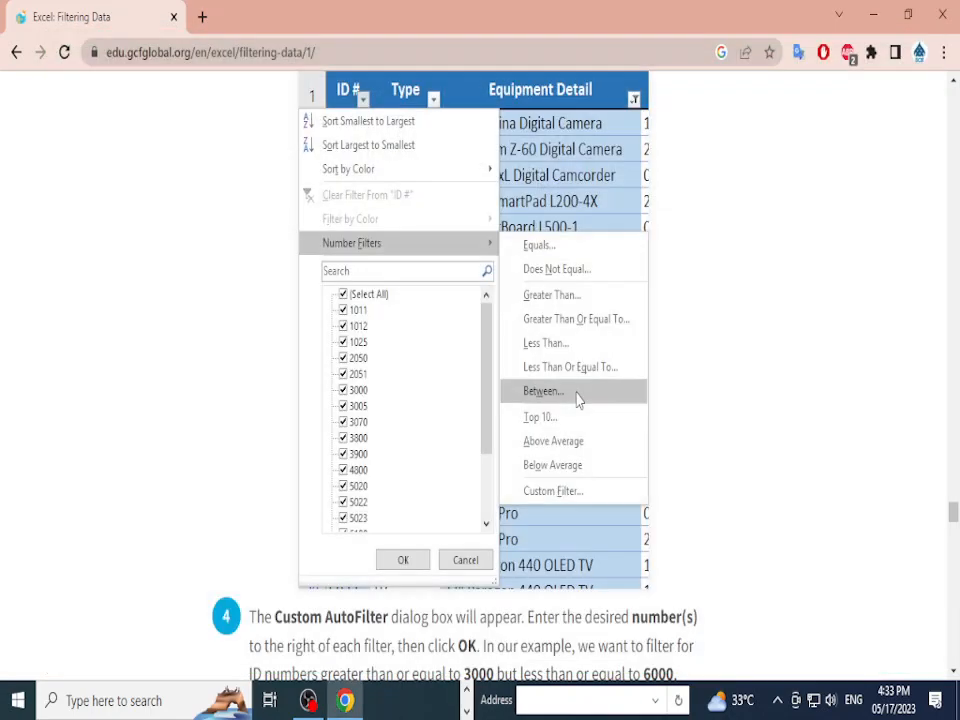
scroll(480, 380, up, 3)
scroll(480, 380, down, 10)
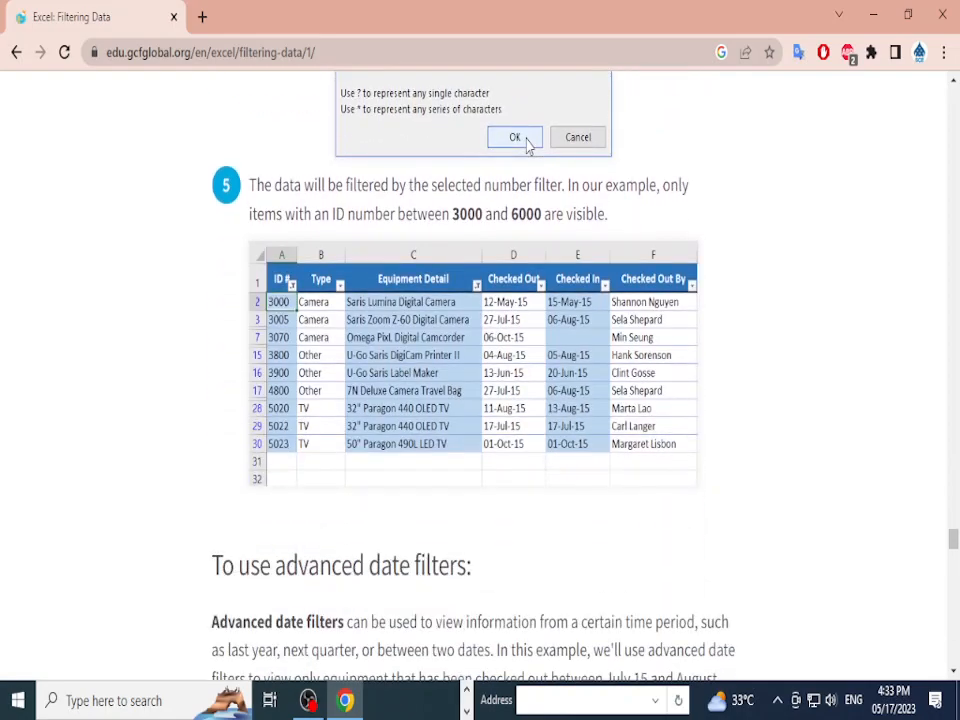
scroll(528, 145, down, 15)
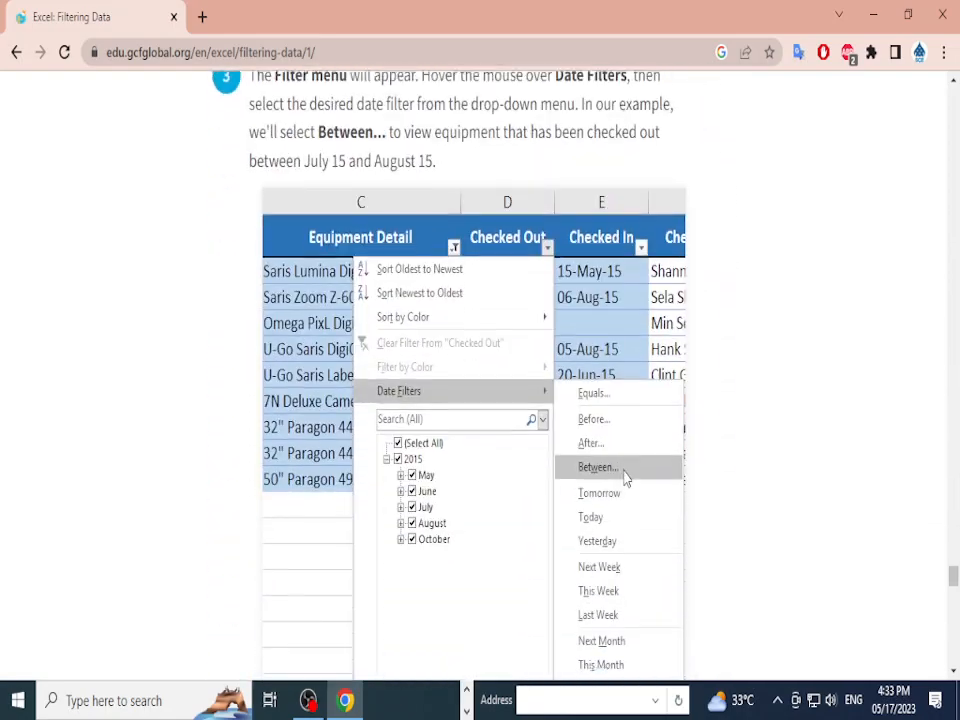
scroll(626, 480, down, 15)
scroll(530, 77, up, 6)
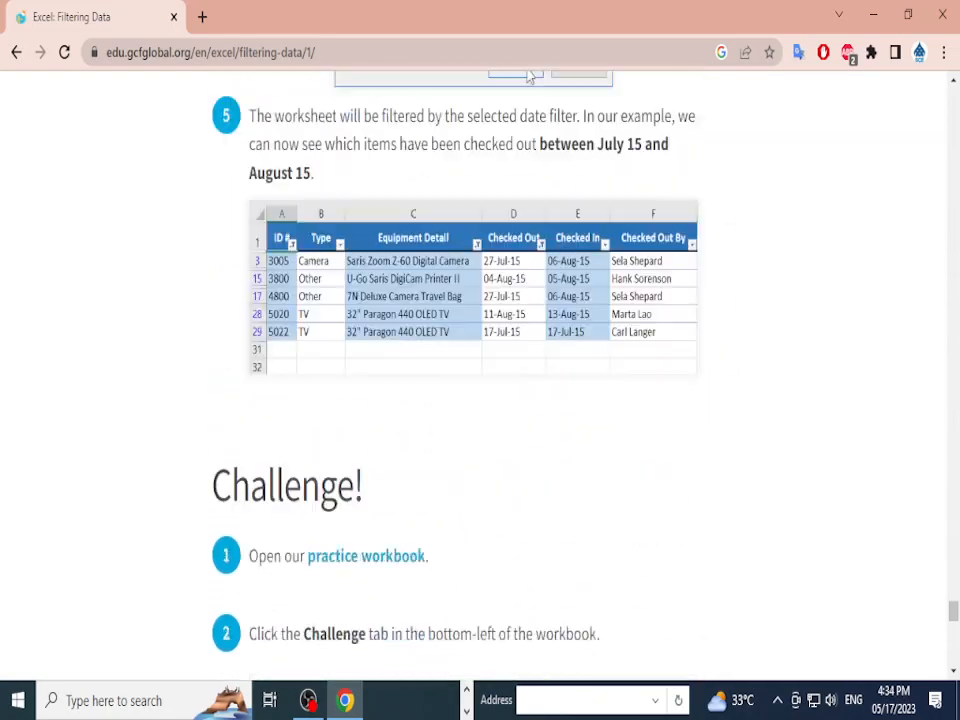
scroll(530, 300, up, 8)
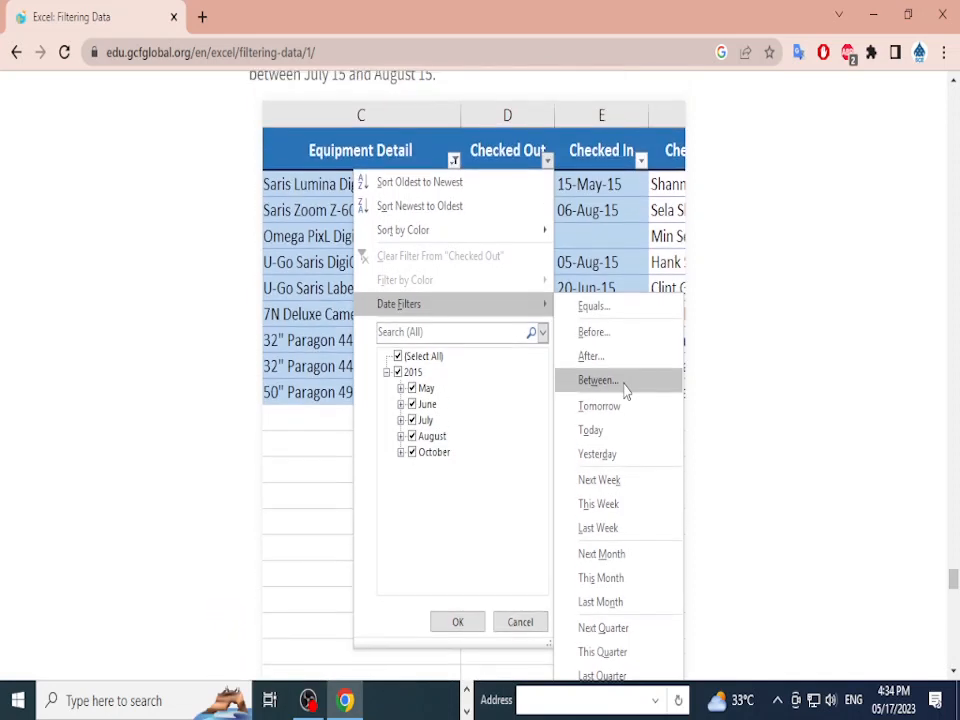
scroll(480, 380, down, 1)
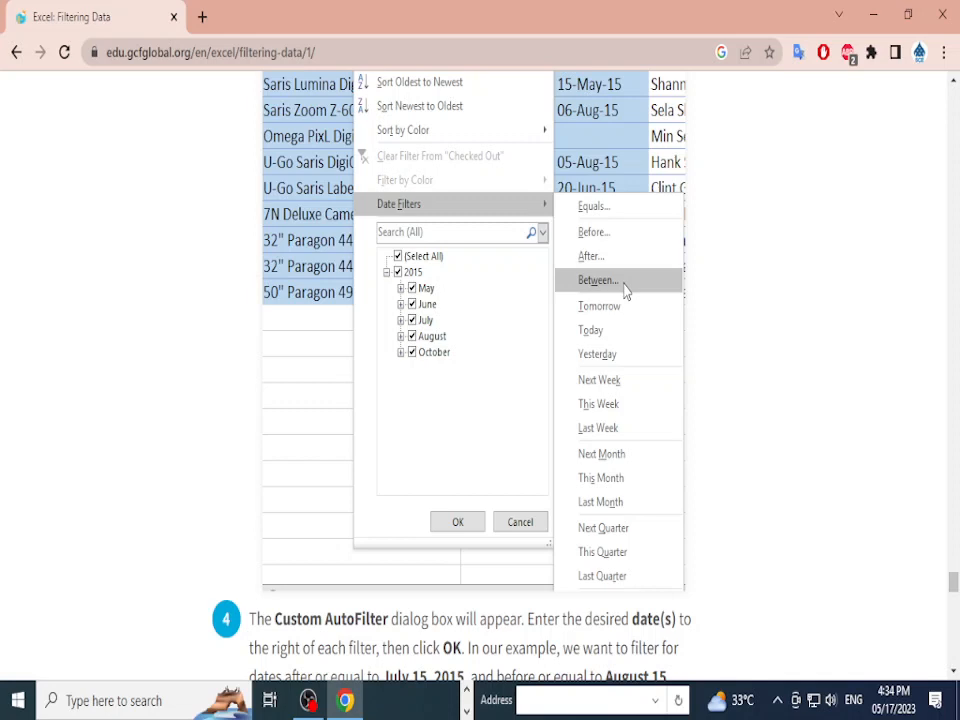
scroll(625, 290, down, 15)
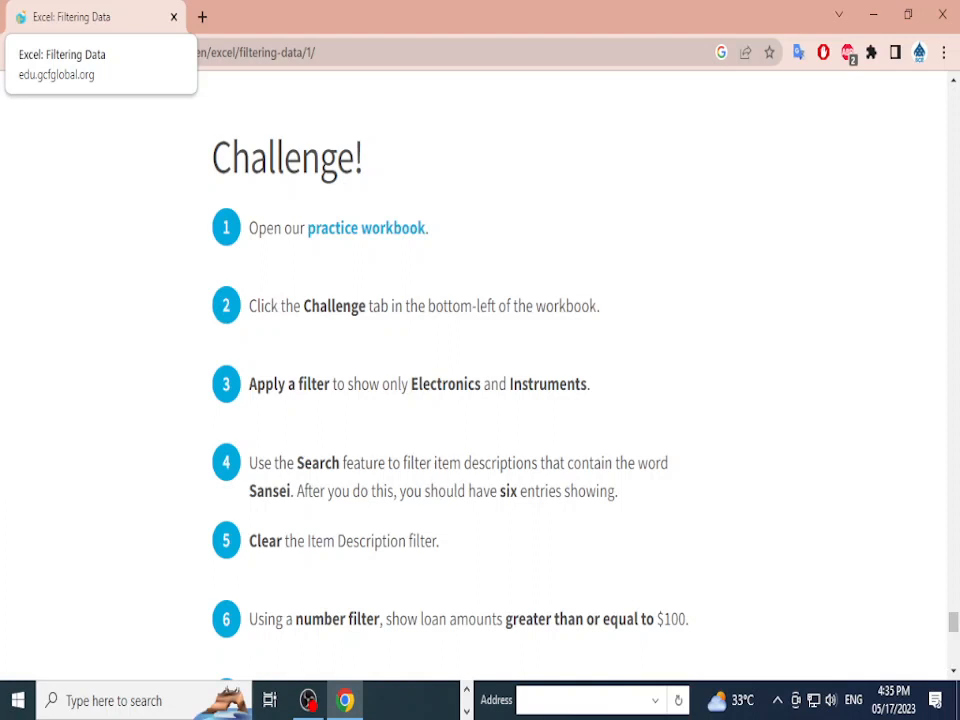
Step: Close Chrome, refresh the desktop, and bring up OBS
click(942, 14)
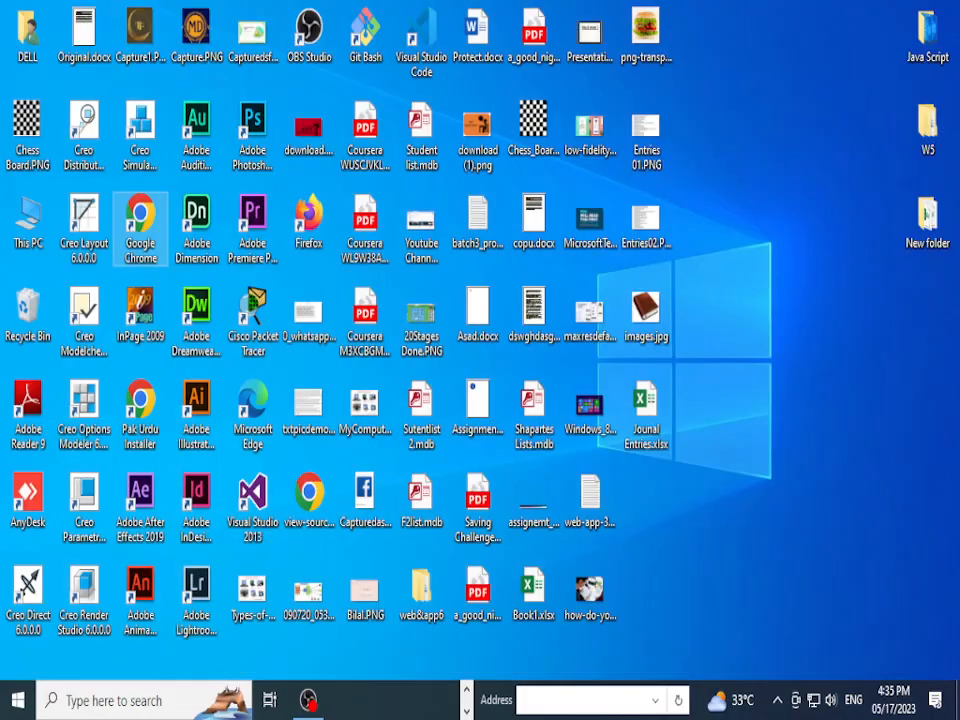
right_click(775, 129)
click(815, 187)
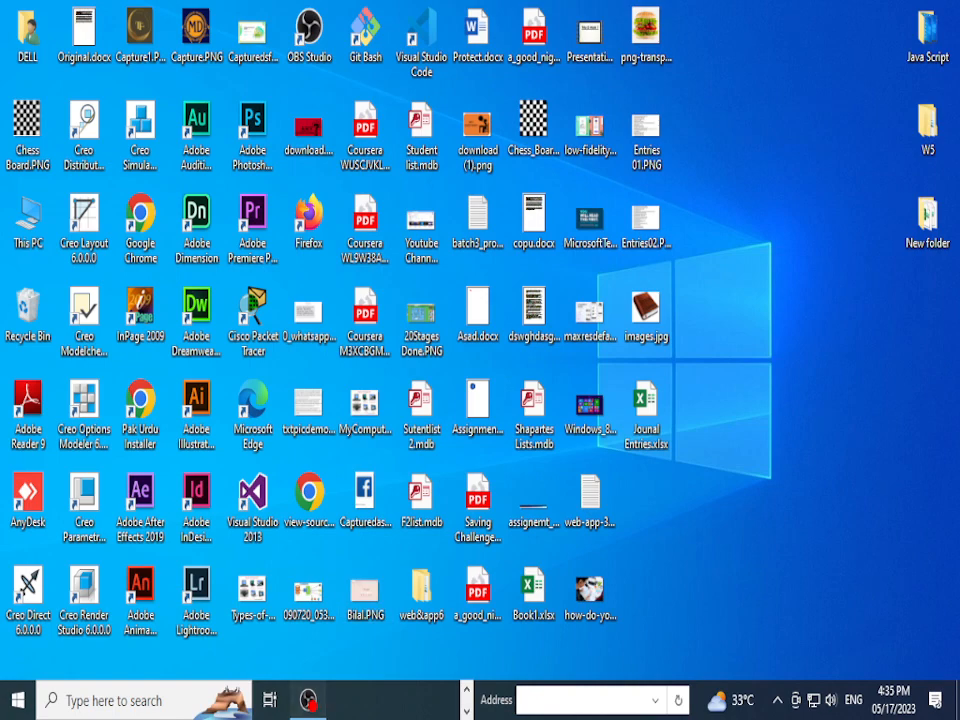
click(308, 700)
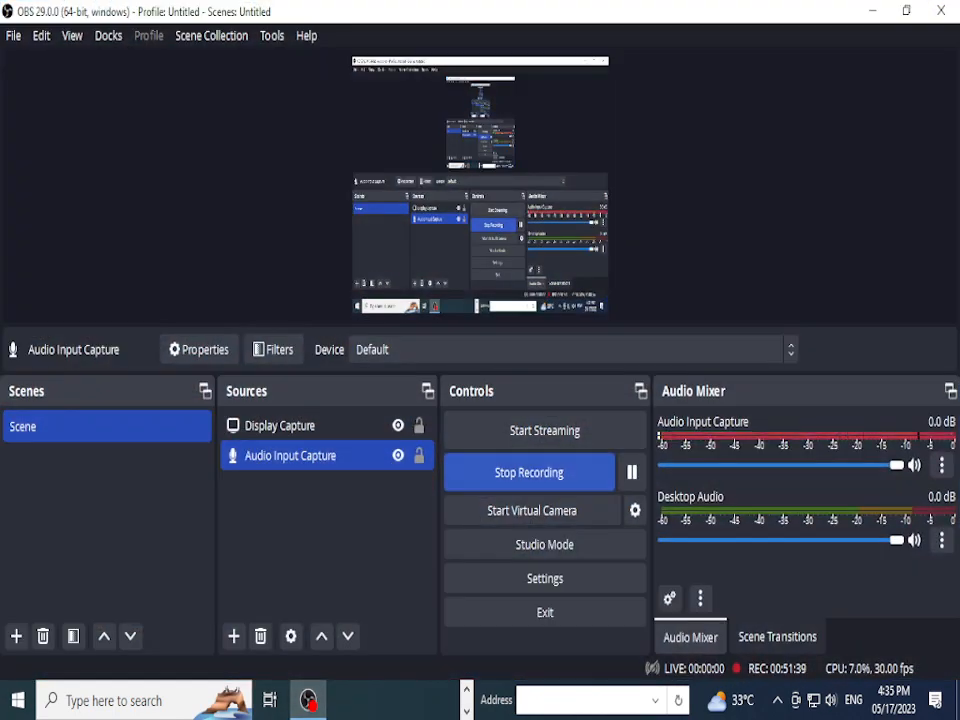